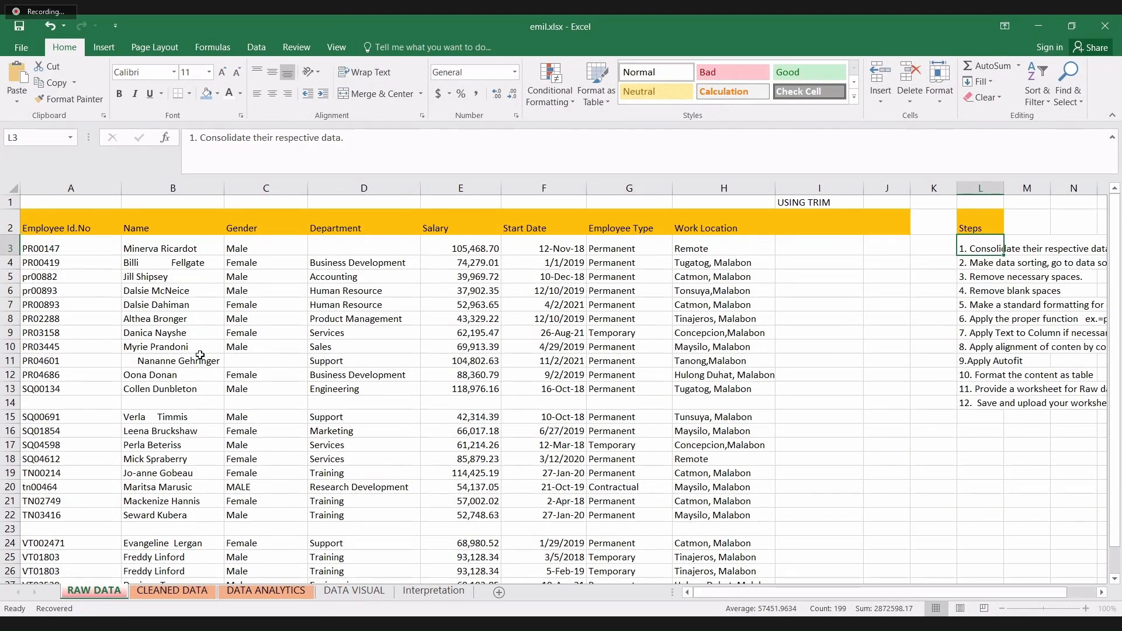
- Go through the column headings of the RAW DATA sheet, from Employee Id.No to Employee Type
click(107, 233)
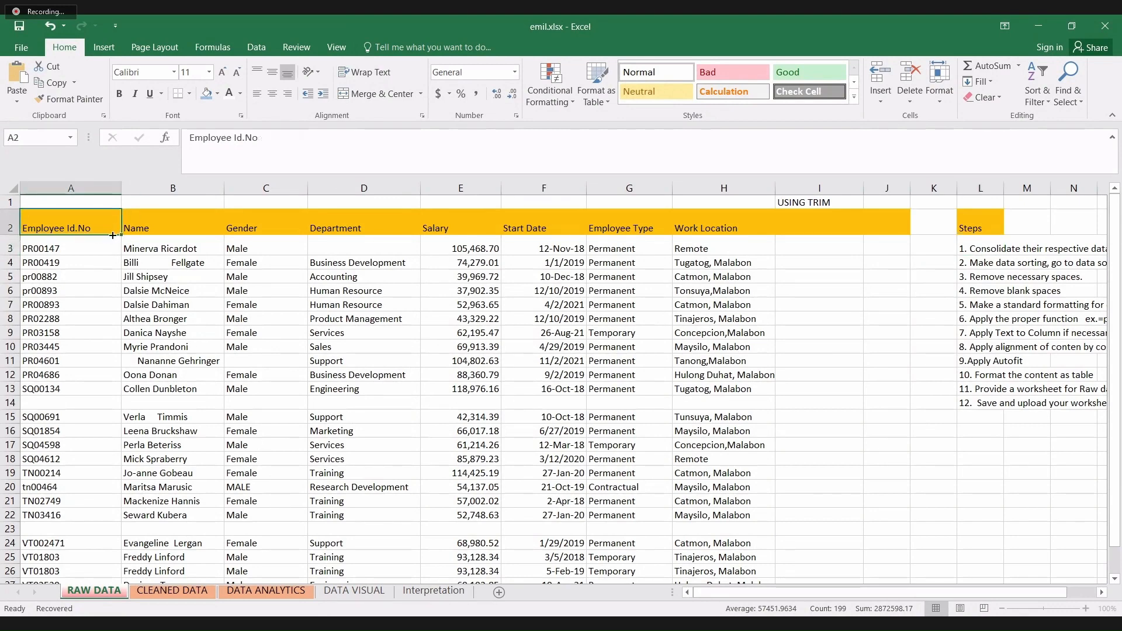
click(144, 228)
click(260, 227)
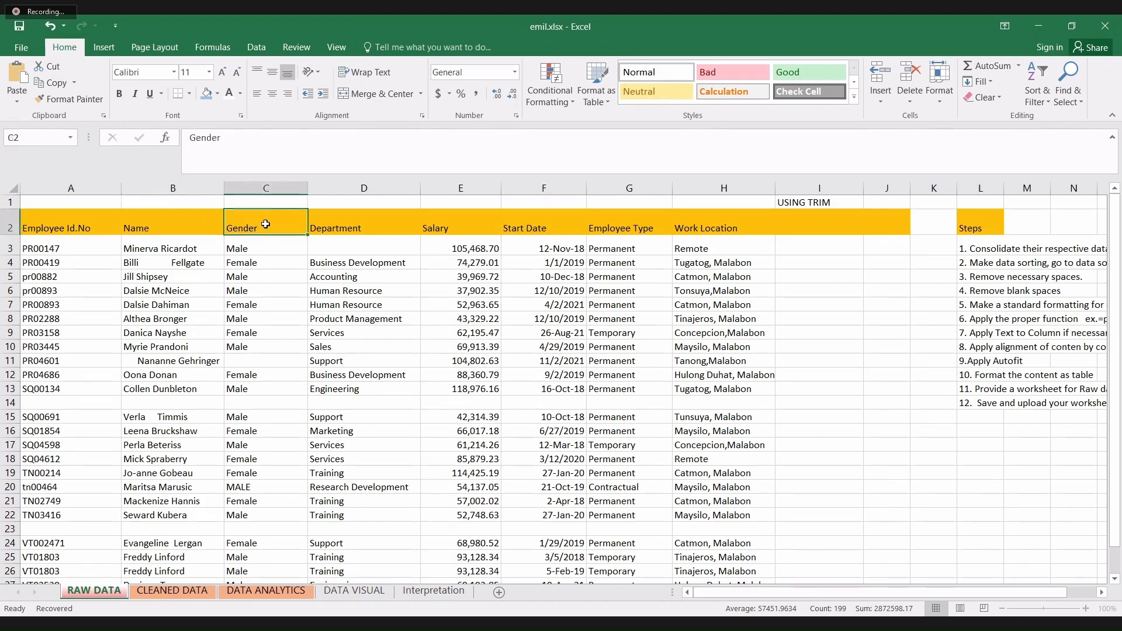
click(325, 226)
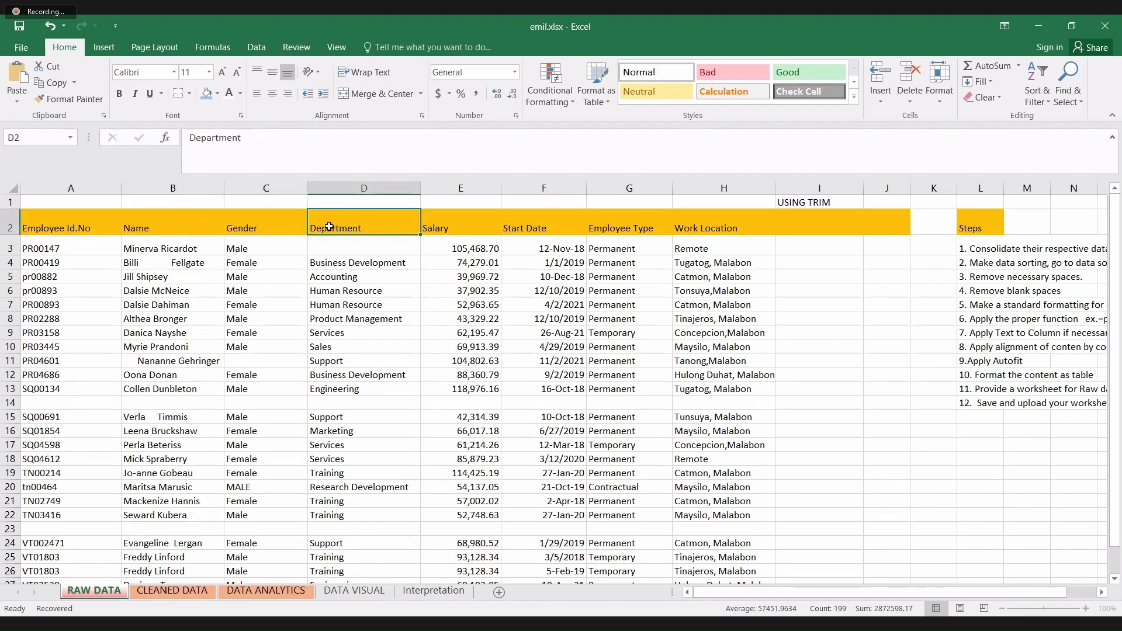
click(448, 227)
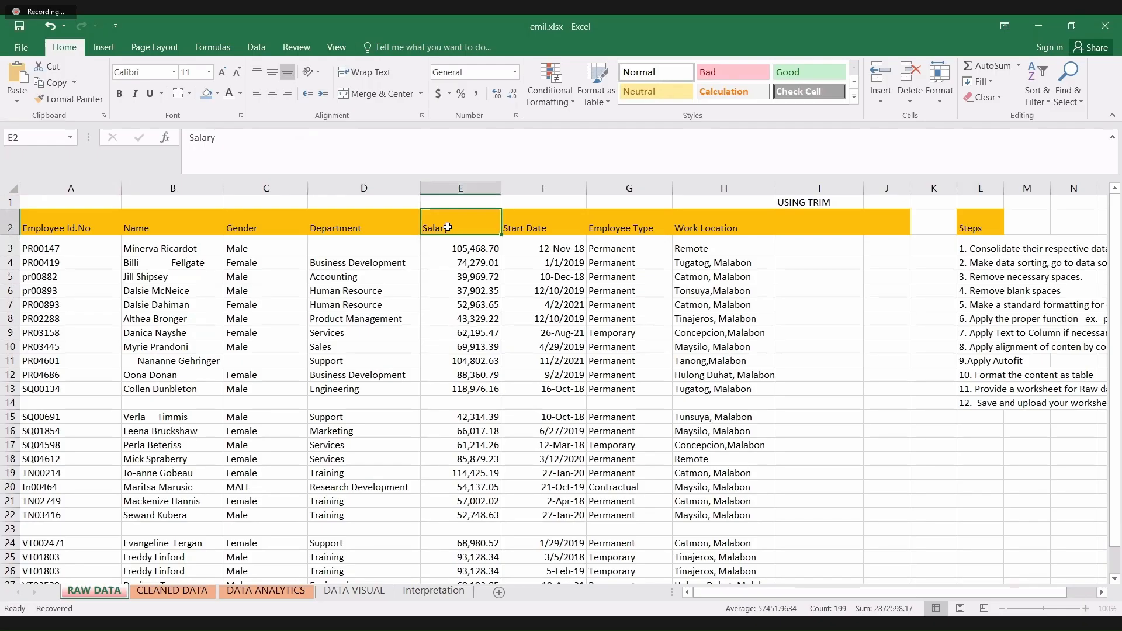
click(513, 227)
click(609, 229)
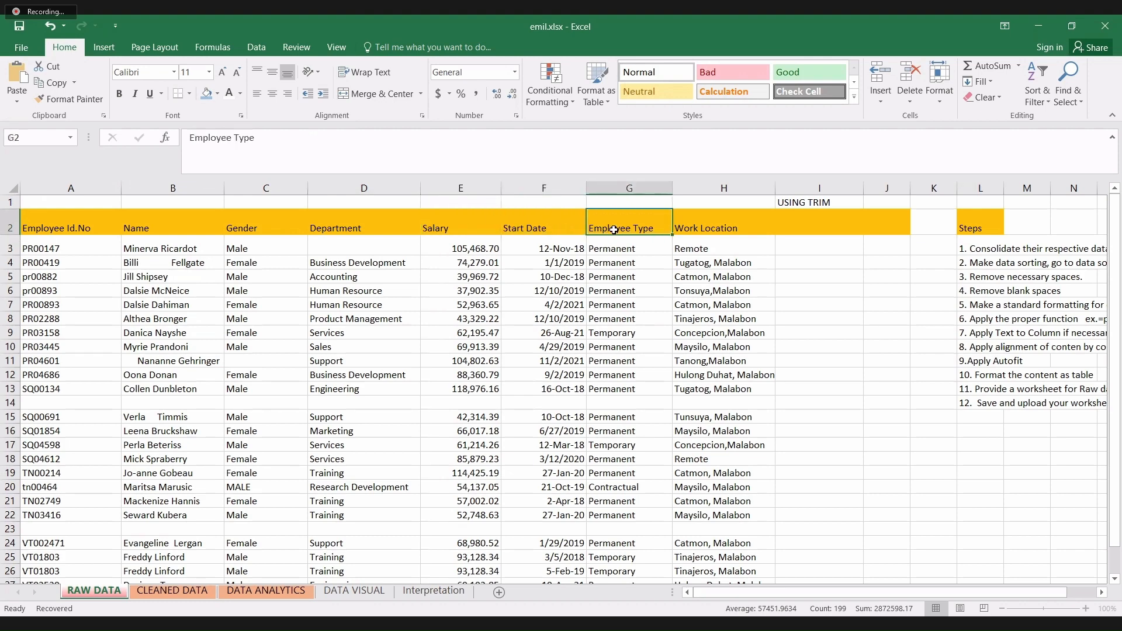
click(91, 234)
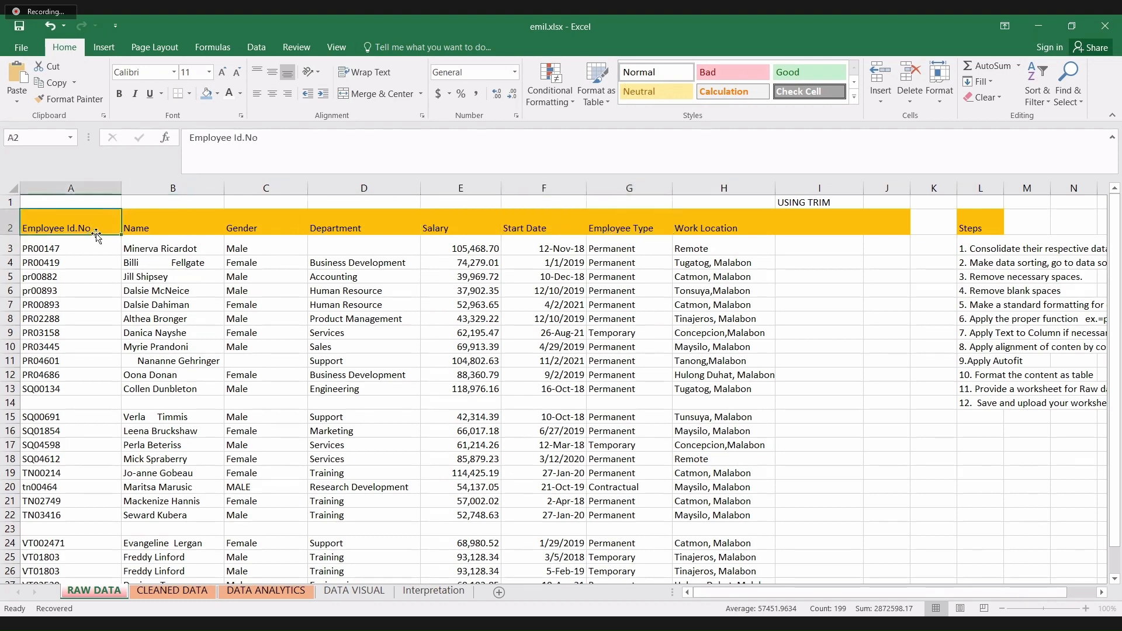
click(147, 228)
click(238, 227)
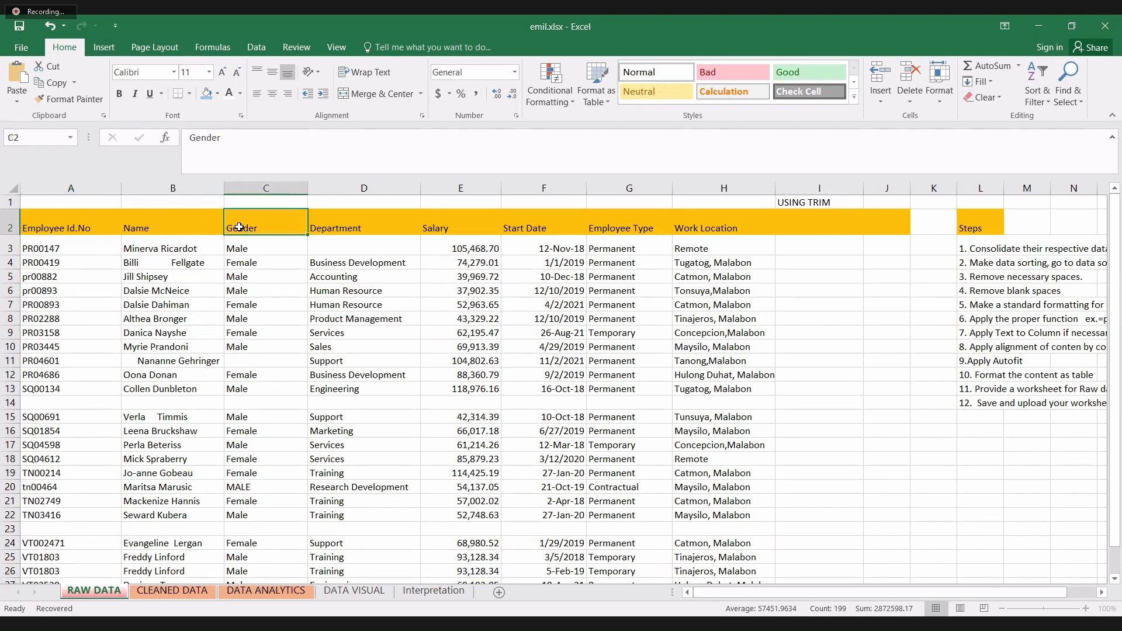
click(328, 228)
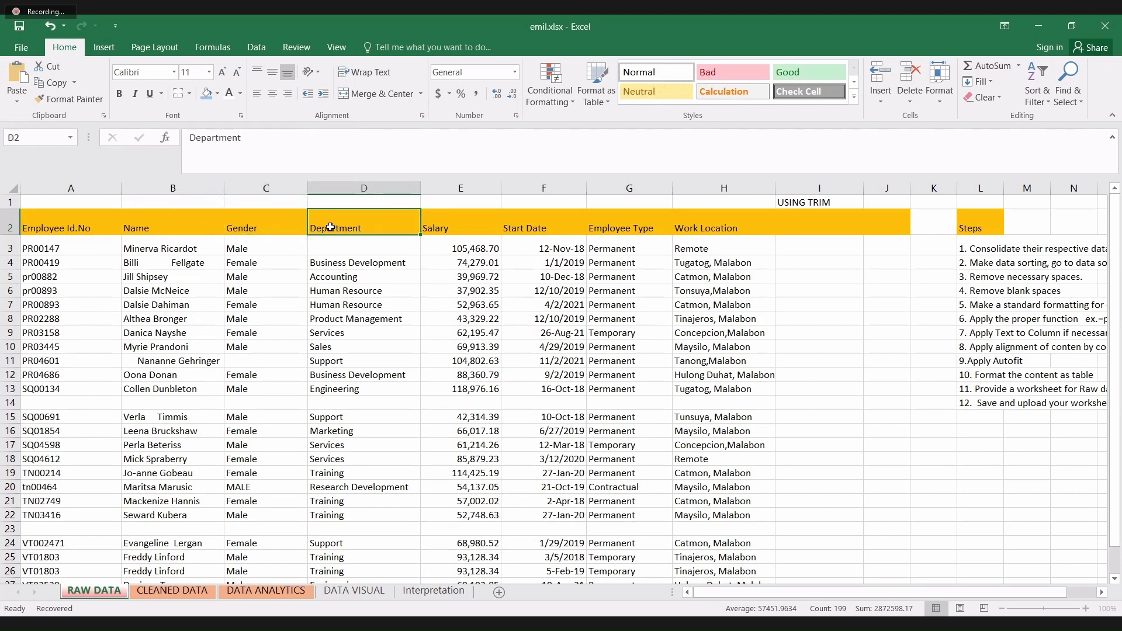
click(284, 260)
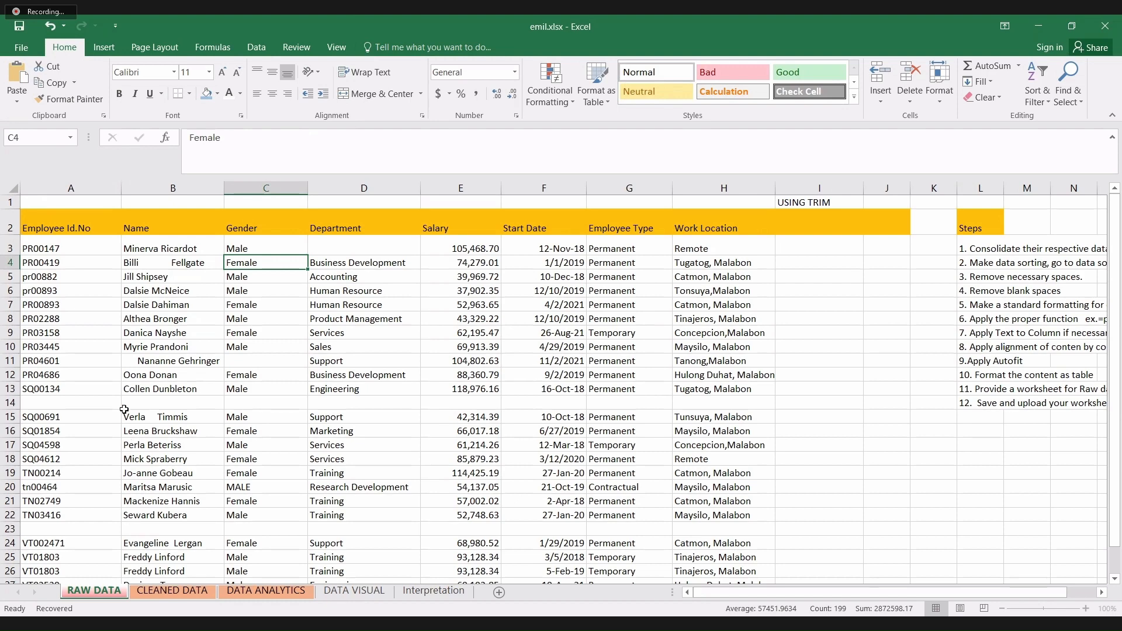
click(108, 227)
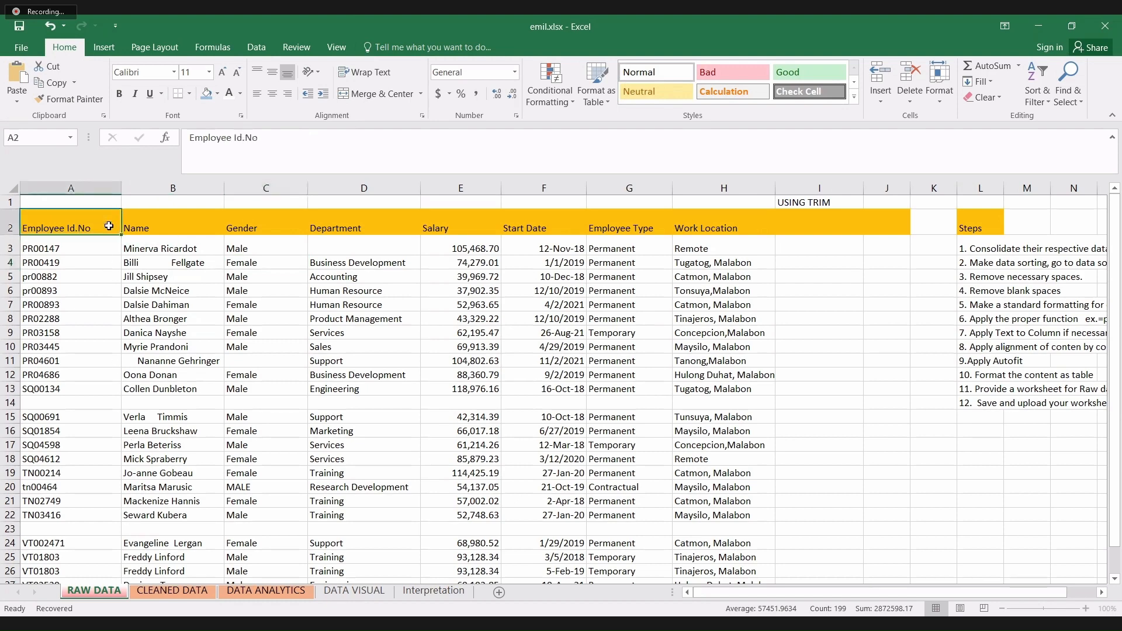
click(176, 225)
click(272, 229)
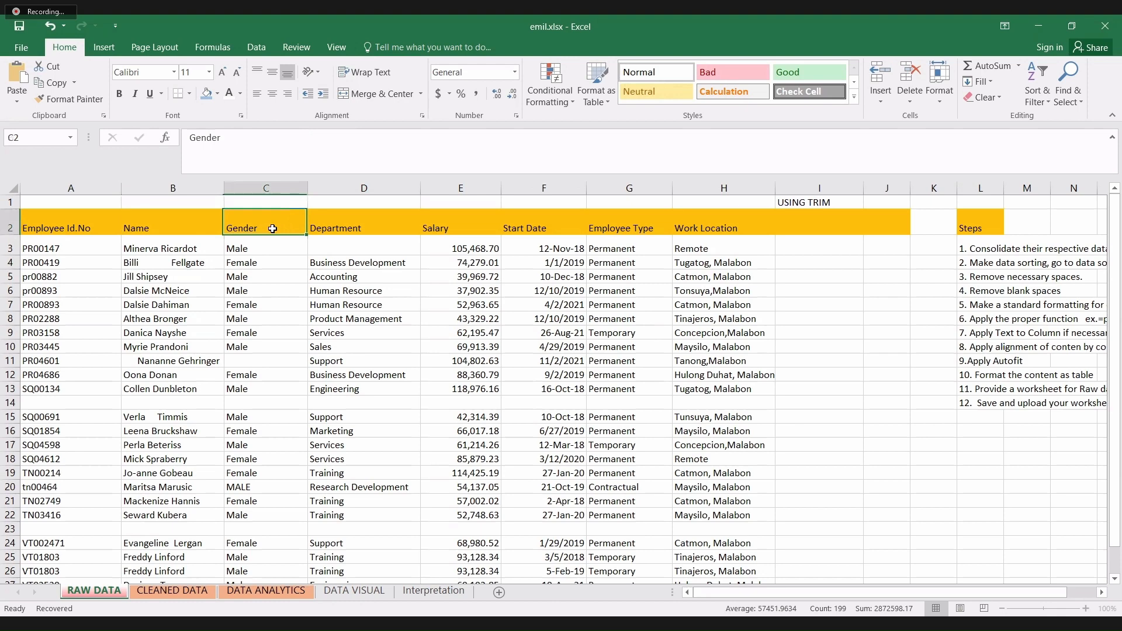
click(334, 227)
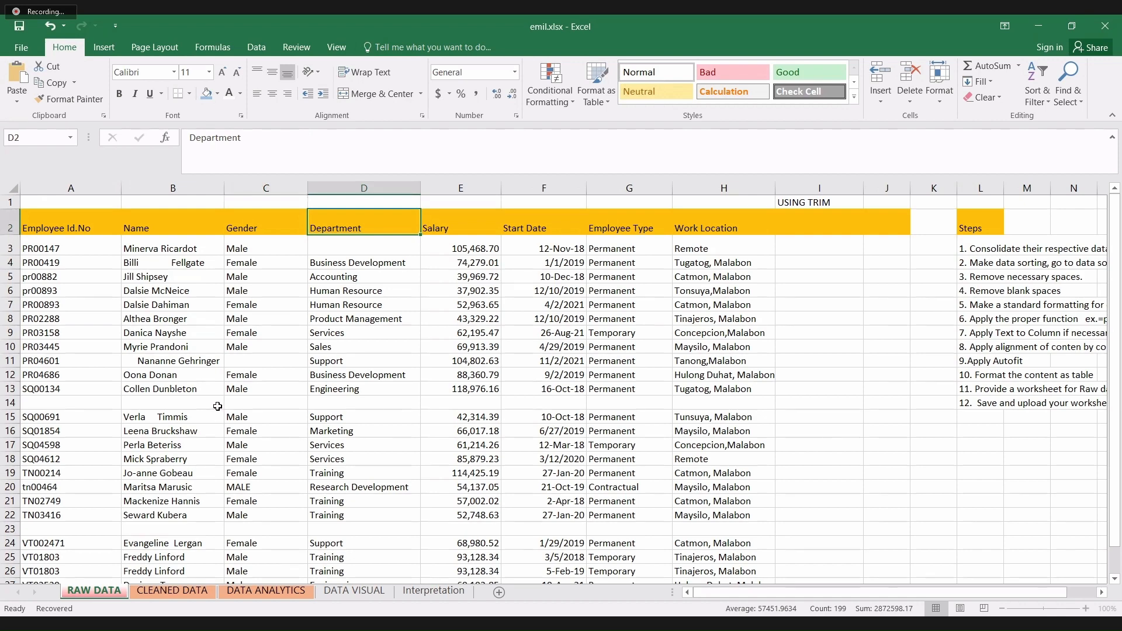
- Inspect the RAW DATA sheet for missing entries and blank rows, including the Gender cell C11 and row 14
click(215, 372)
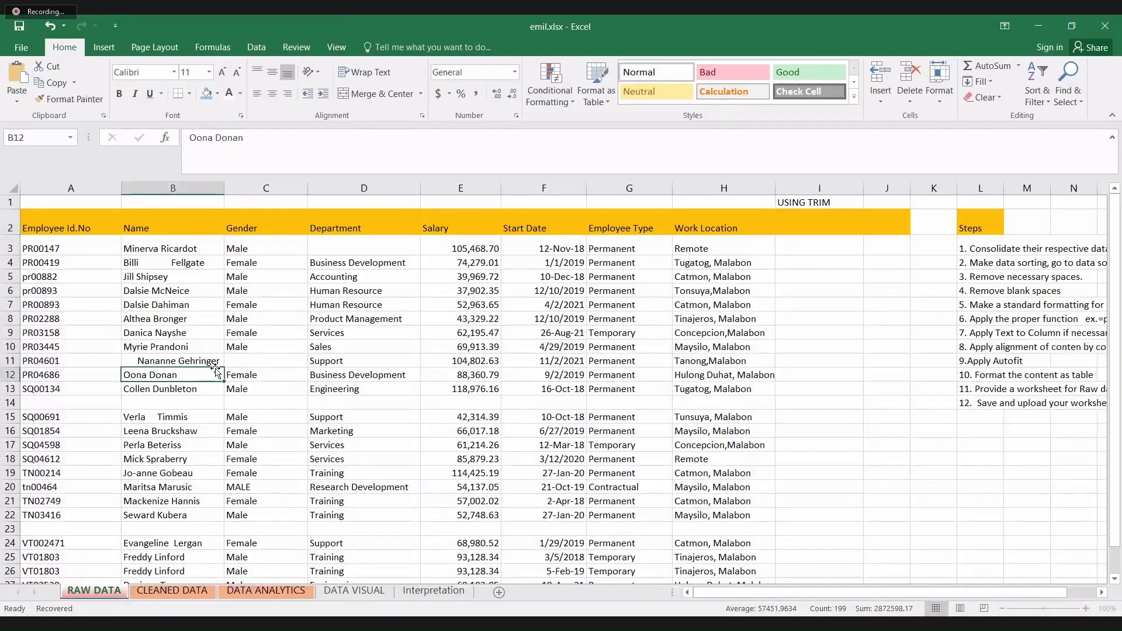
click(256, 358)
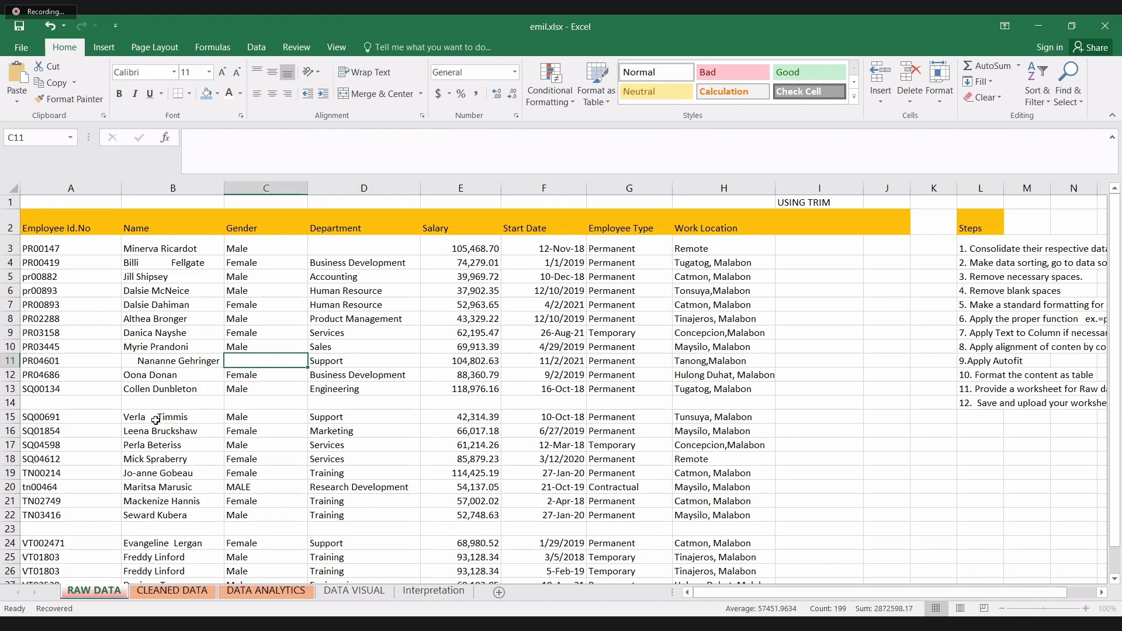
drag(90, 407, 433, 402)
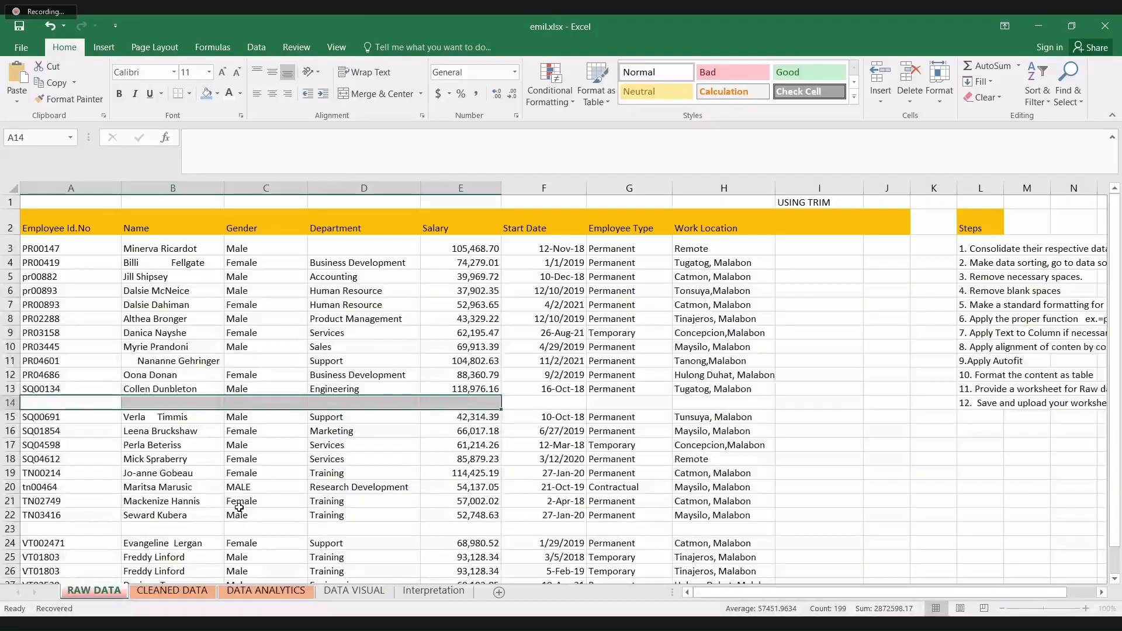
click(239, 506)
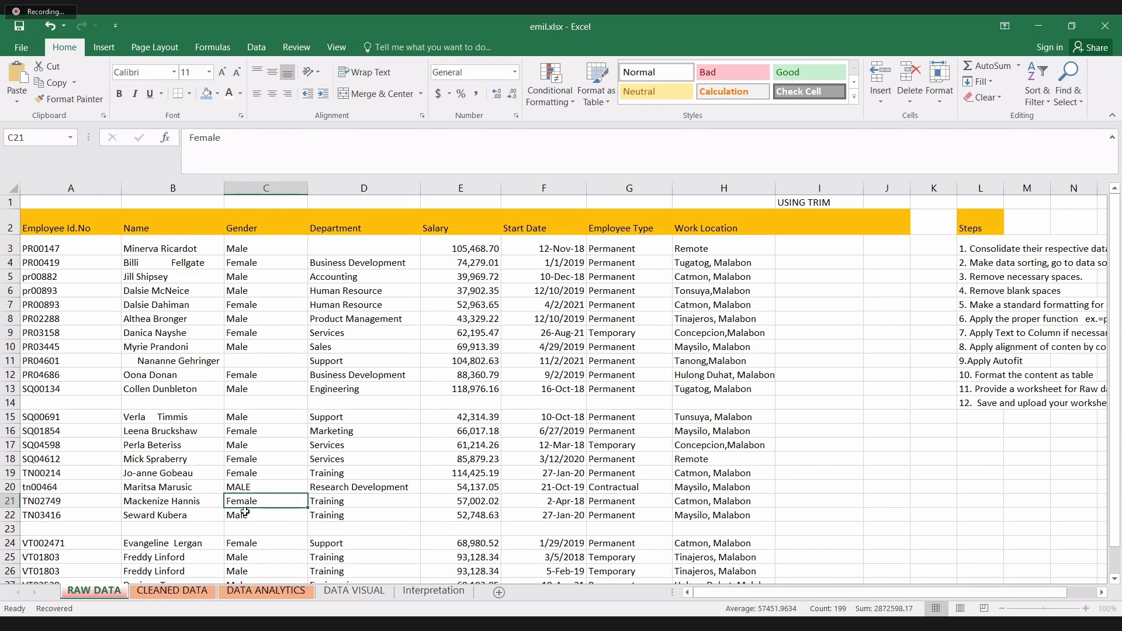
- Compare the CLEANED DATA sheet with the RAW DATA sheet, ending on CLEANED DATA
click(188, 594)
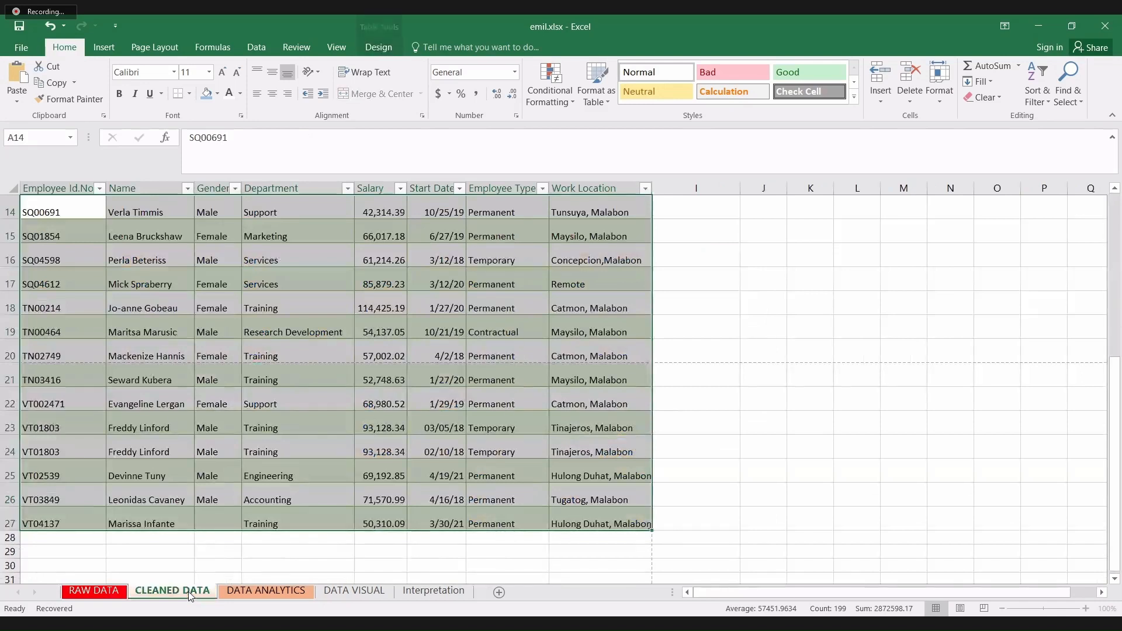
click(212, 567)
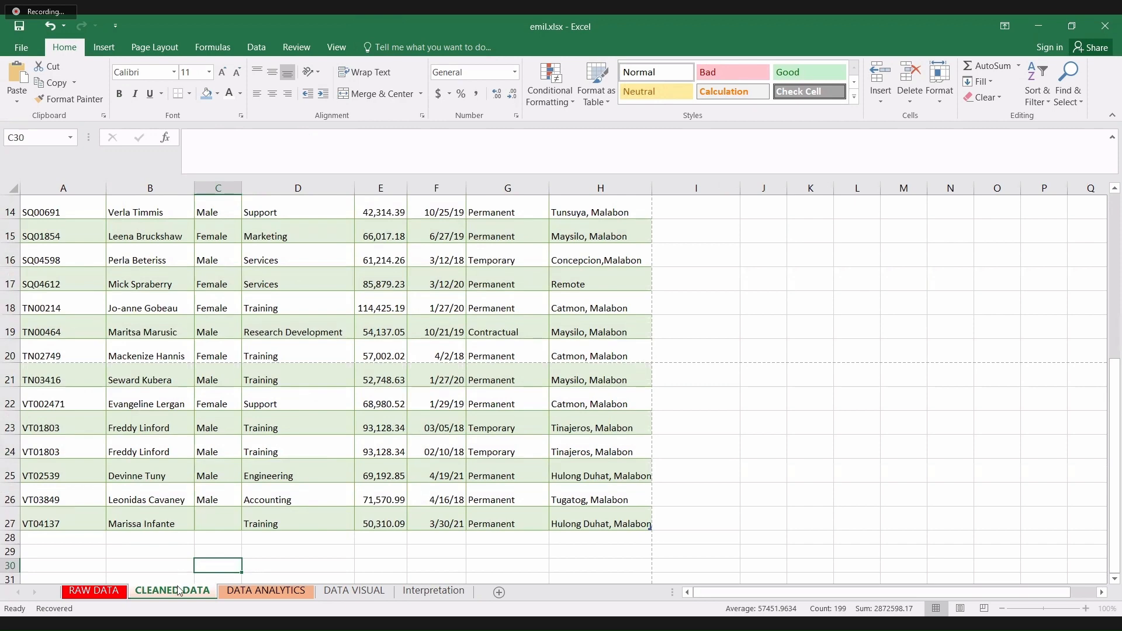
click(113, 596)
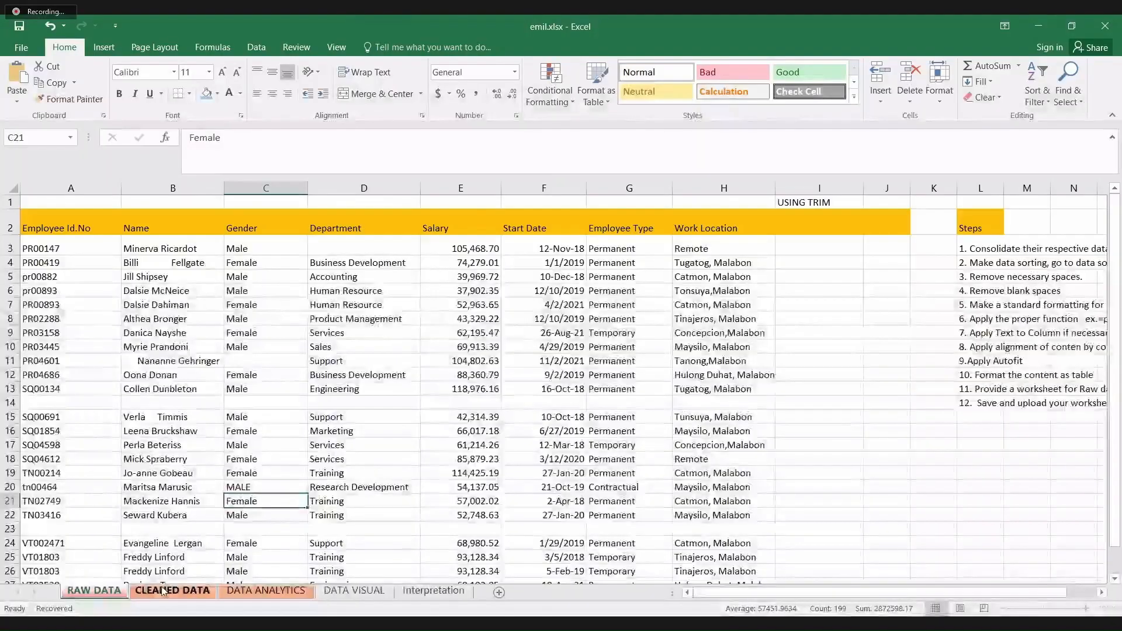
click(163, 592)
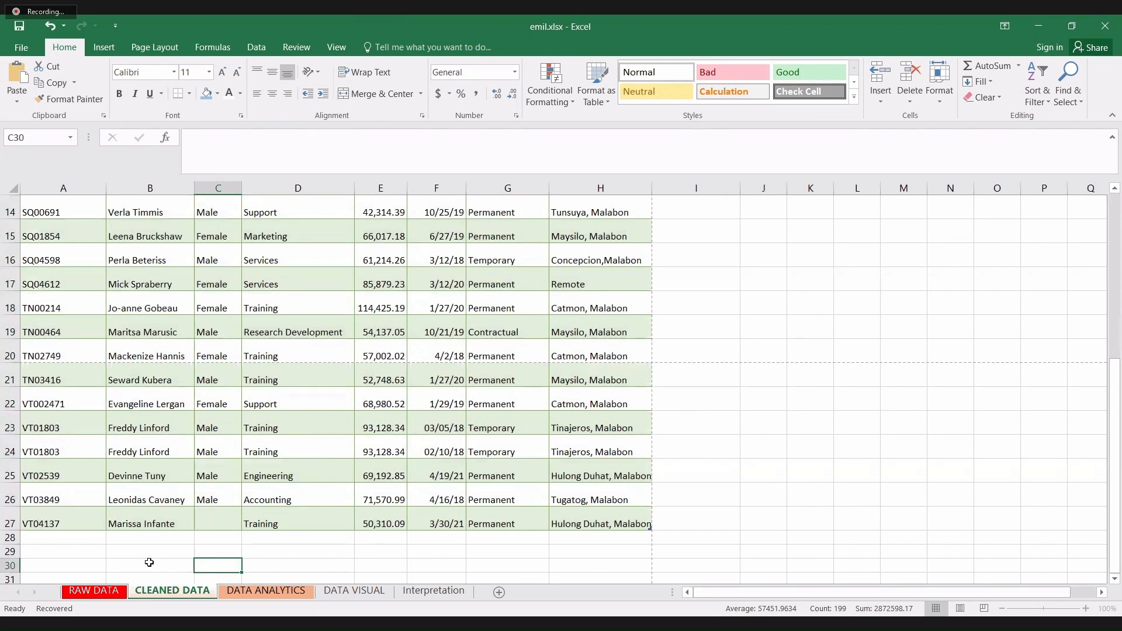
key(alt+Tab)
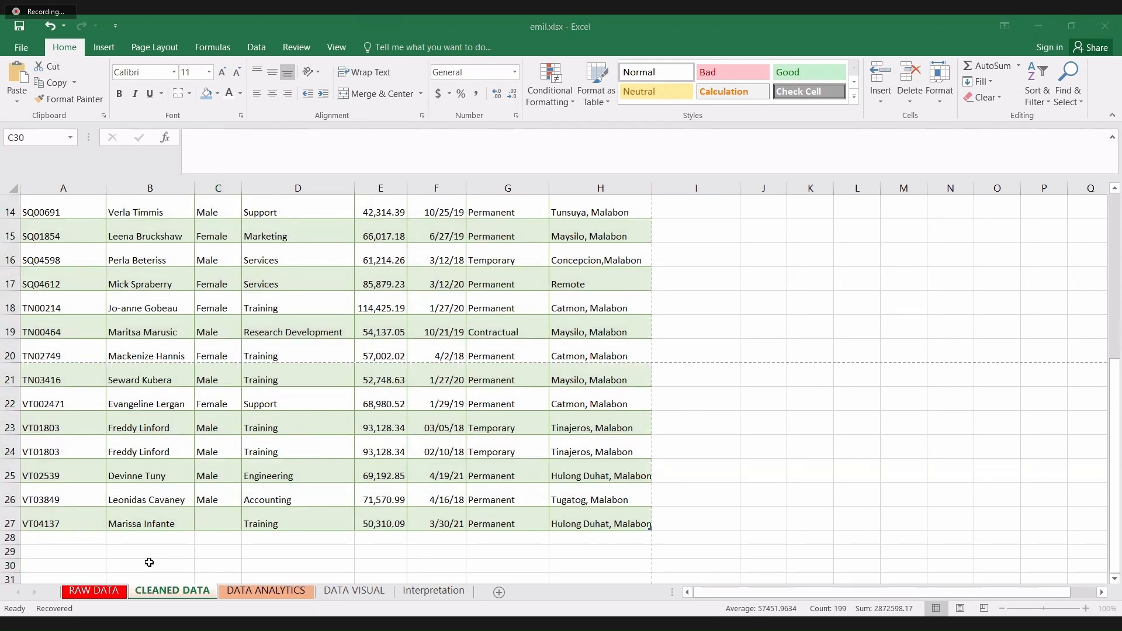
- Review the cleaned employee table from its last rows up to the header row, along the Gender column
click(242, 557)
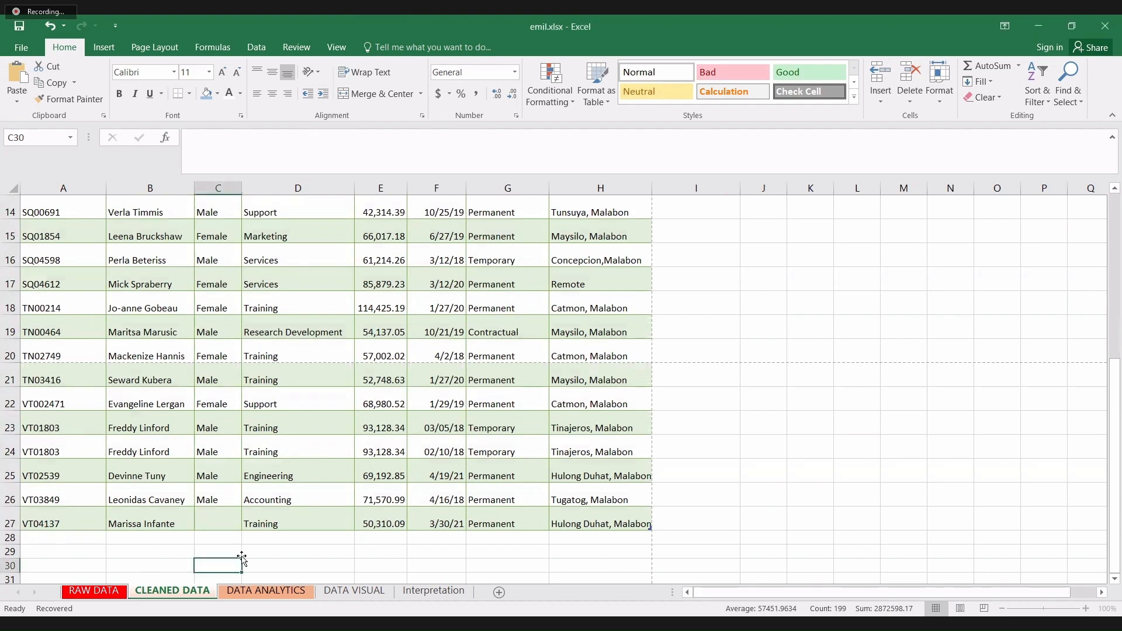
key(Up)
key(Up)
key(Up)
key(Up)
key(Up)
key(Up)
key(Up)
key(Up)
key(Up)
key(Up)
key(Up)
key(Up)
key(Up)
key(Up)
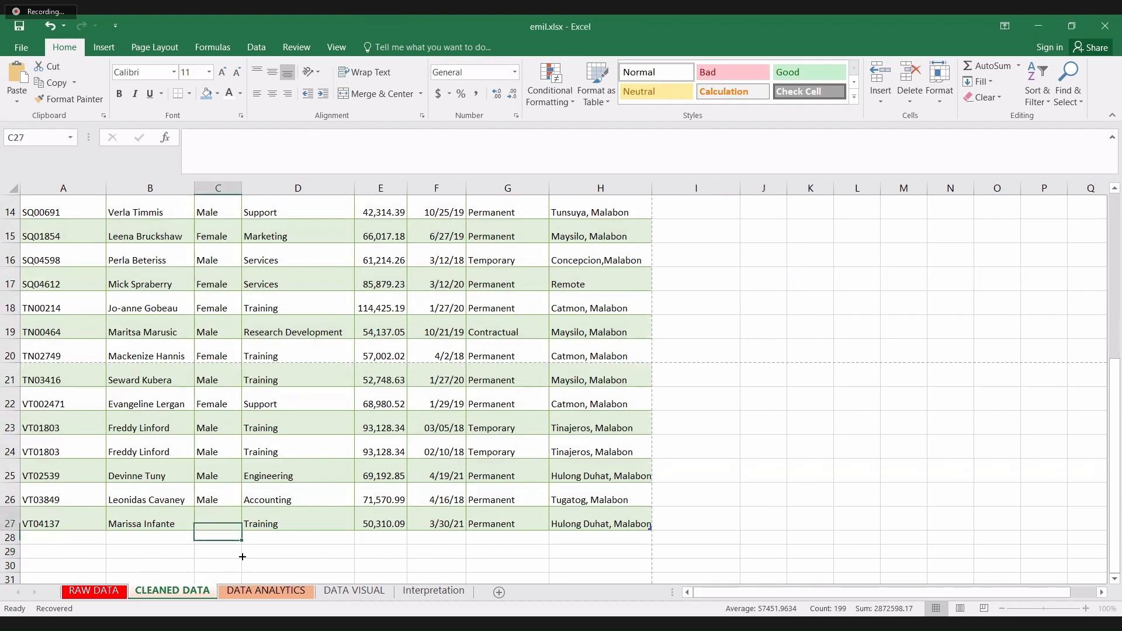
key(Up)
key(Up)
key(Up)
key(Up)
key(Up)
key(Up)
key(Up)
key(Up)
key(Up)
key(Up)
key(Up)
key(Up)
key(Up)
key(Up)
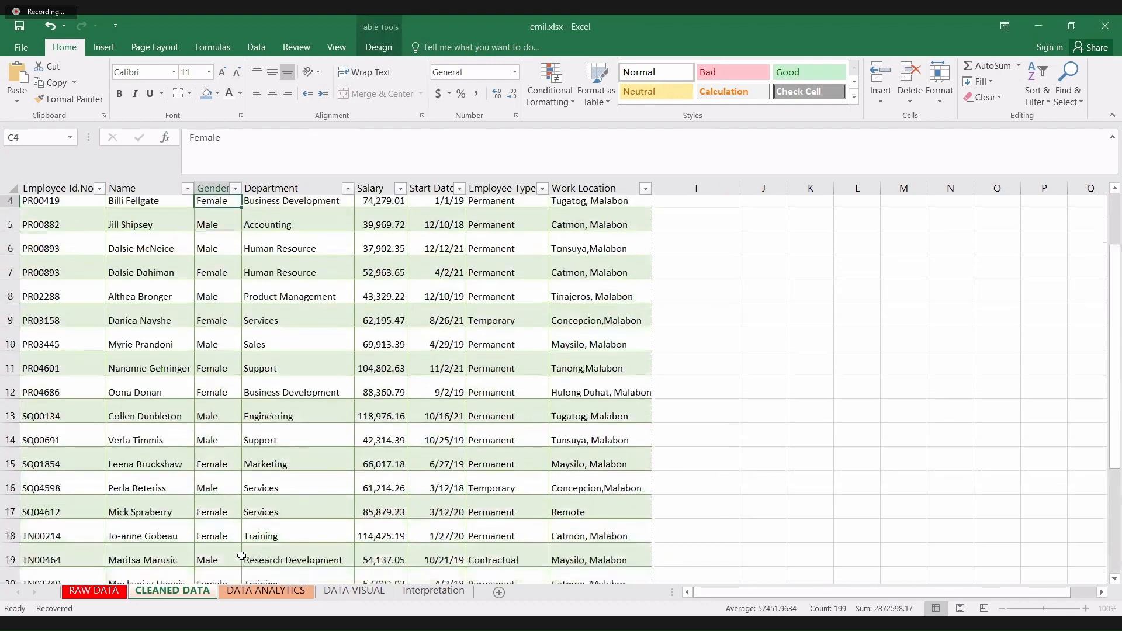
key(Up)
key(Down)
key(Down)
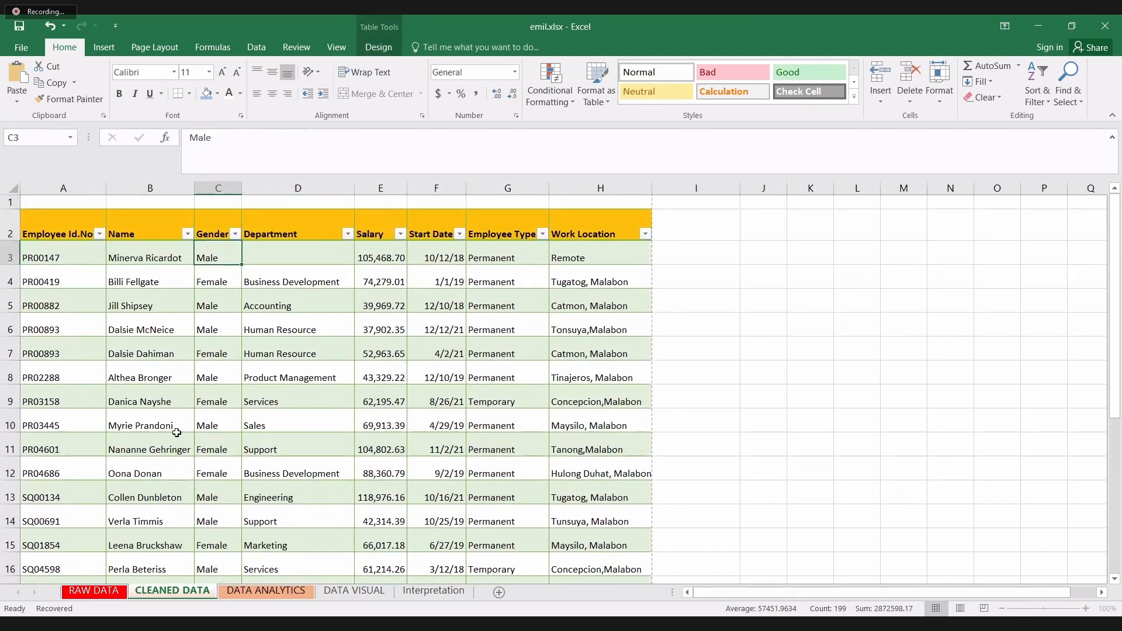
- Try filtering the cleaned table's Name column with ten employees excluded, and undo the filter
click(187, 234)
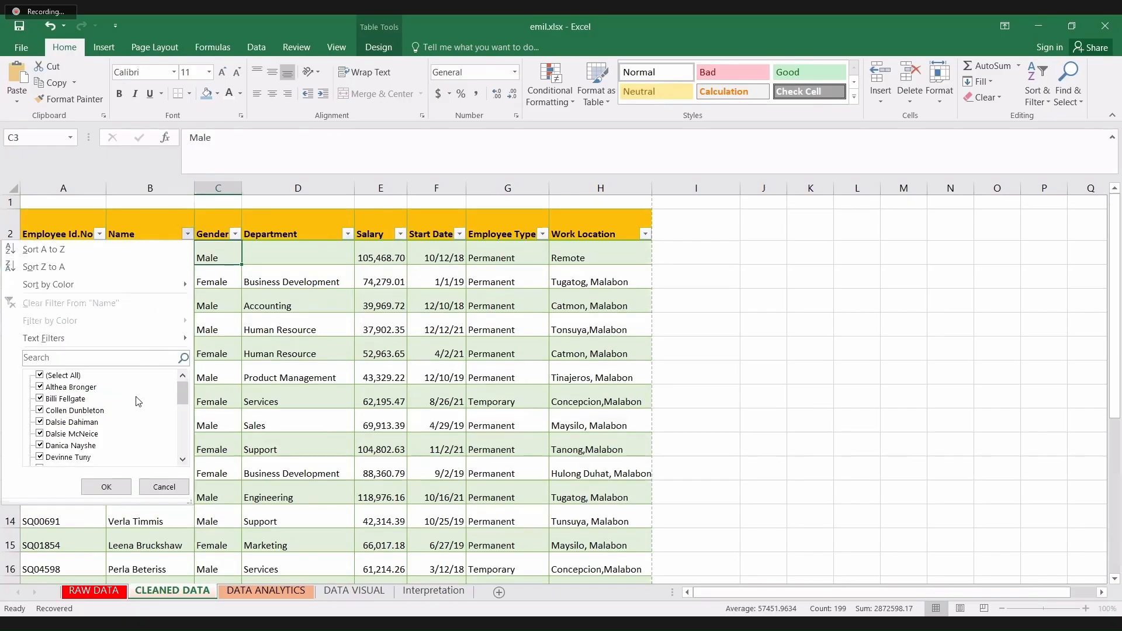
click(40, 398)
click(40, 387)
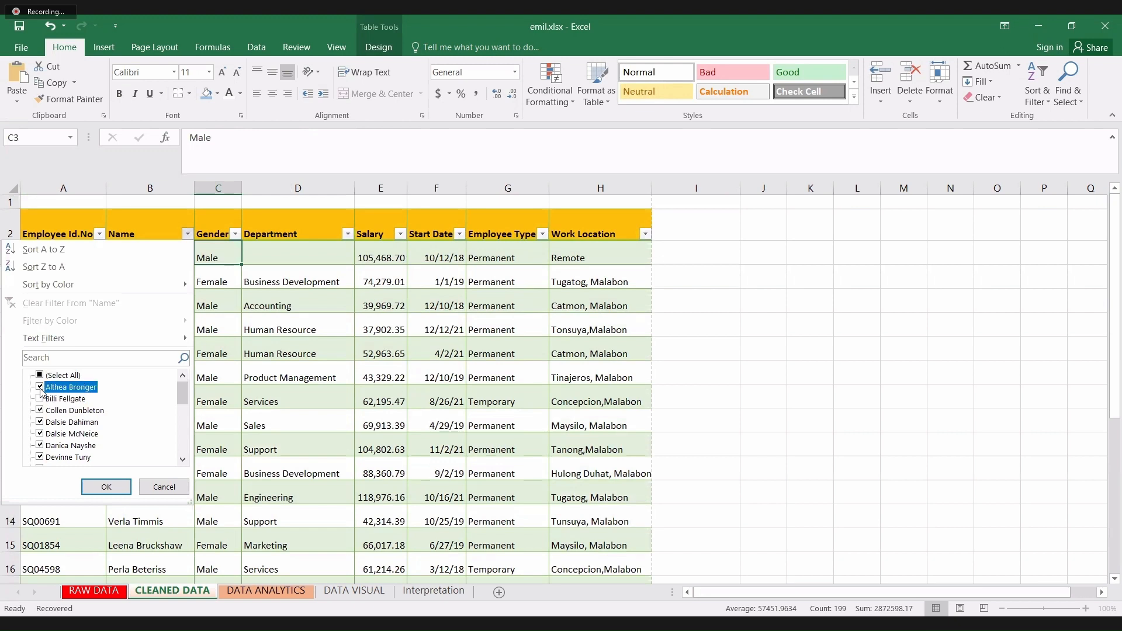
click(41, 422)
click(41, 423)
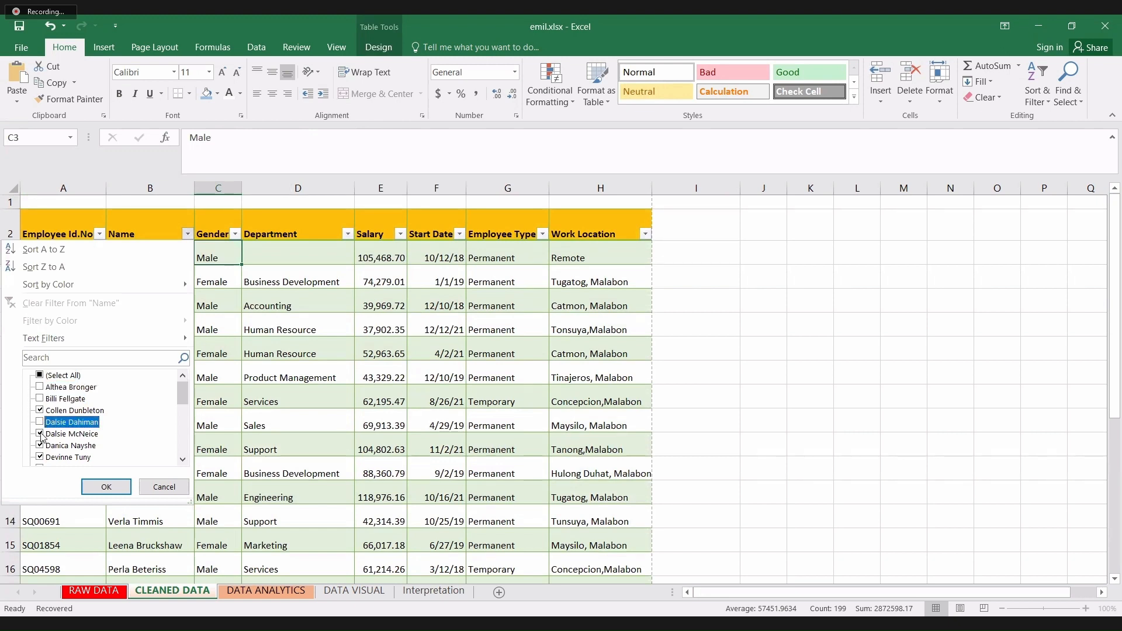
click(40, 435)
click(41, 446)
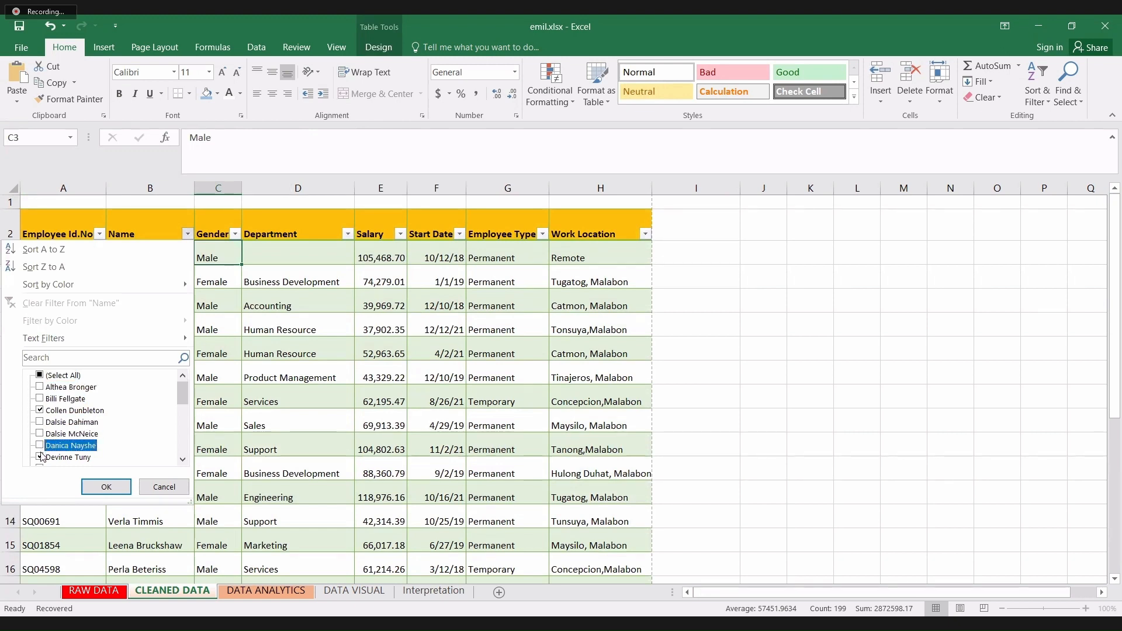
click(40, 458)
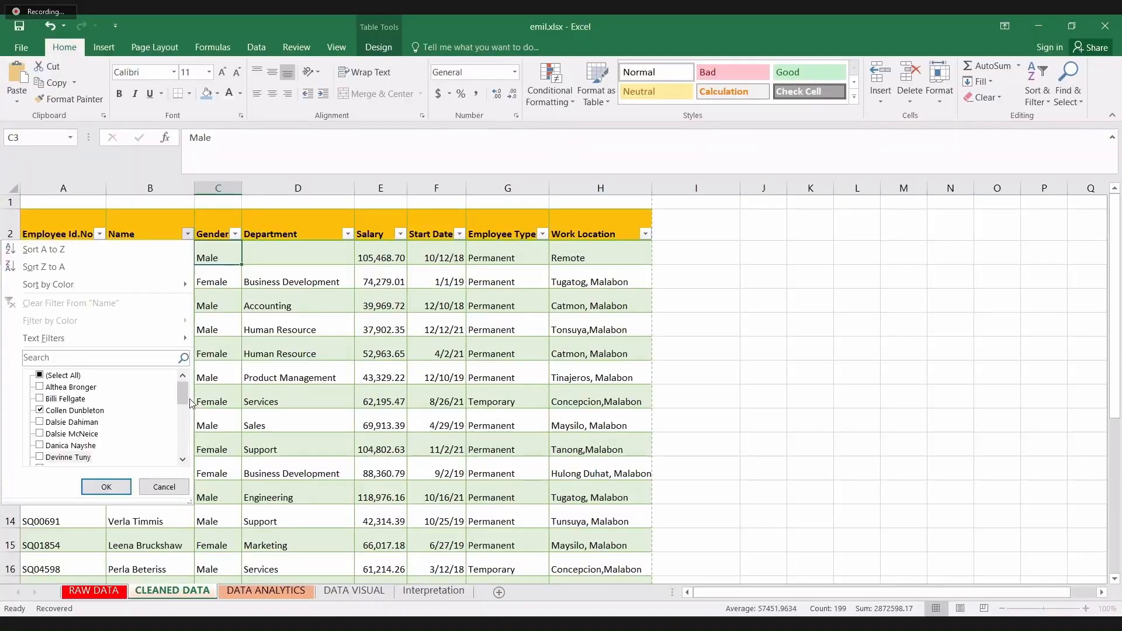
drag(187, 399, 188, 413)
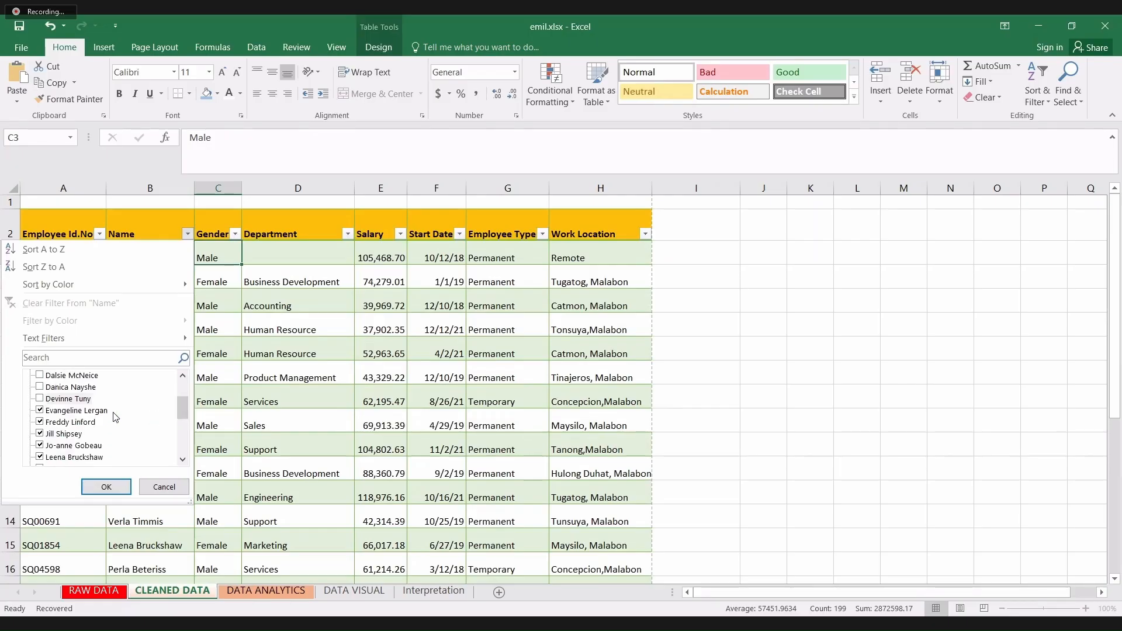
click(40, 411)
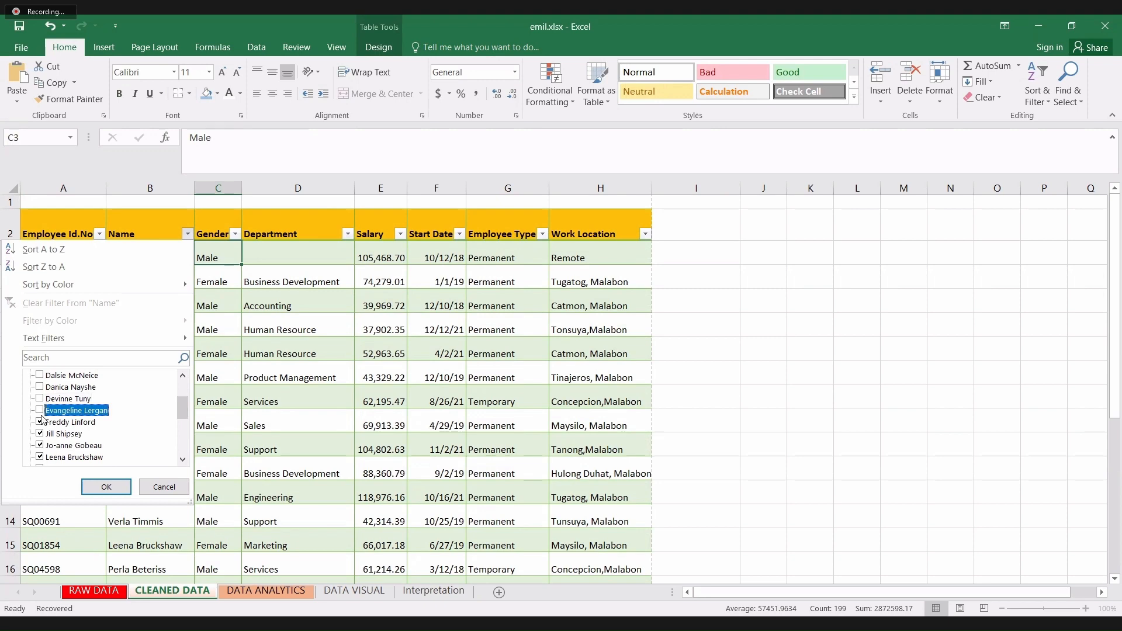
click(41, 423)
click(40, 433)
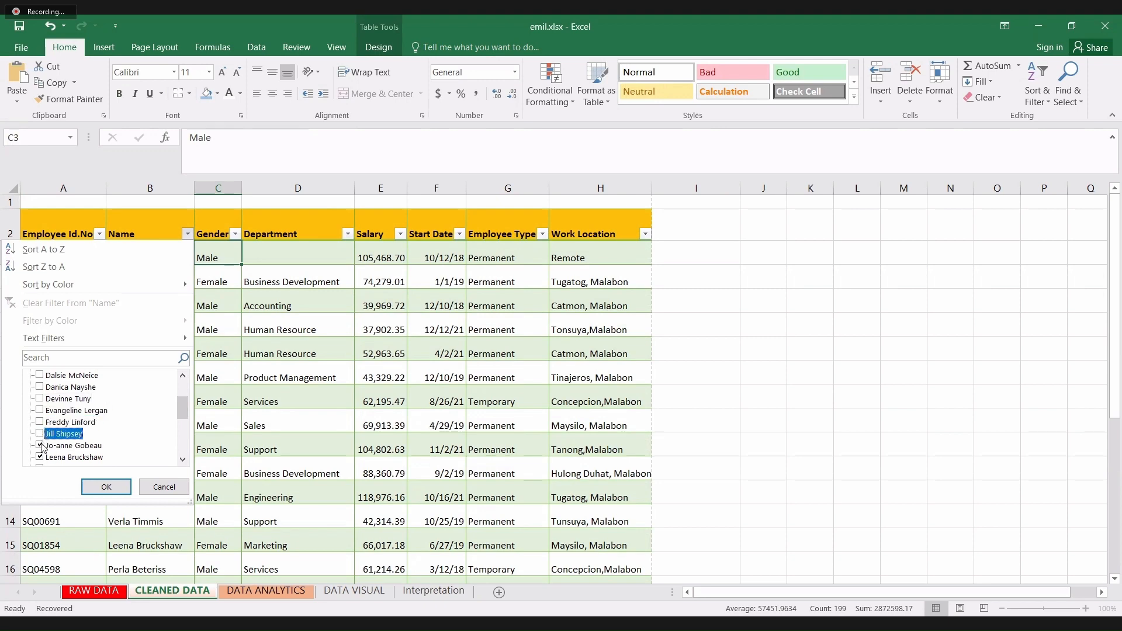
click(40, 446)
click(101, 485)
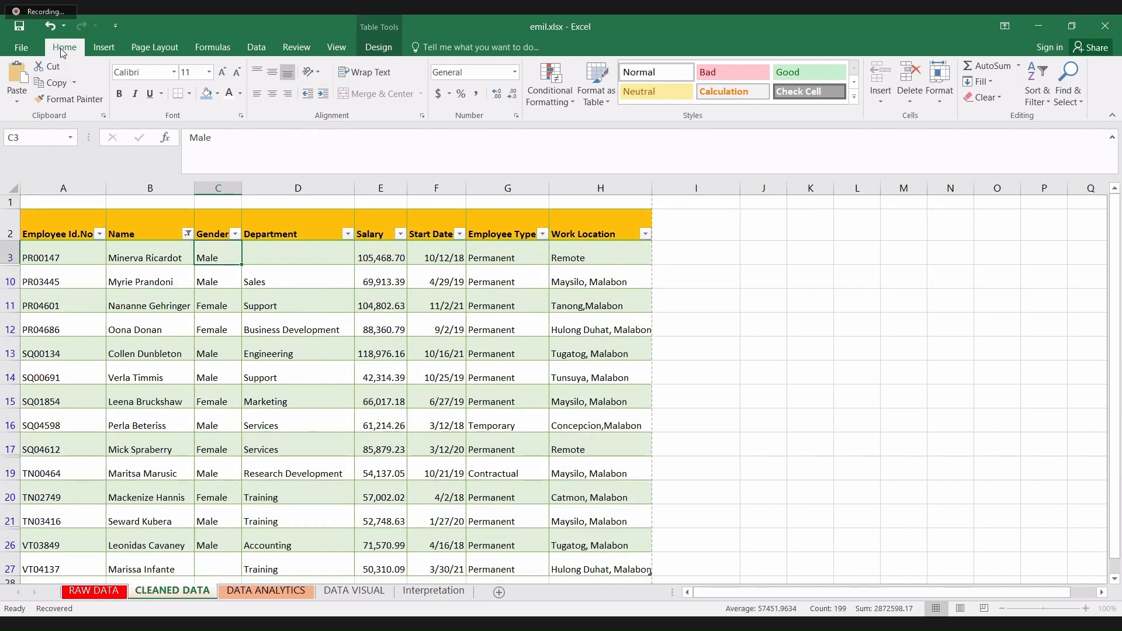
click(53, 28)
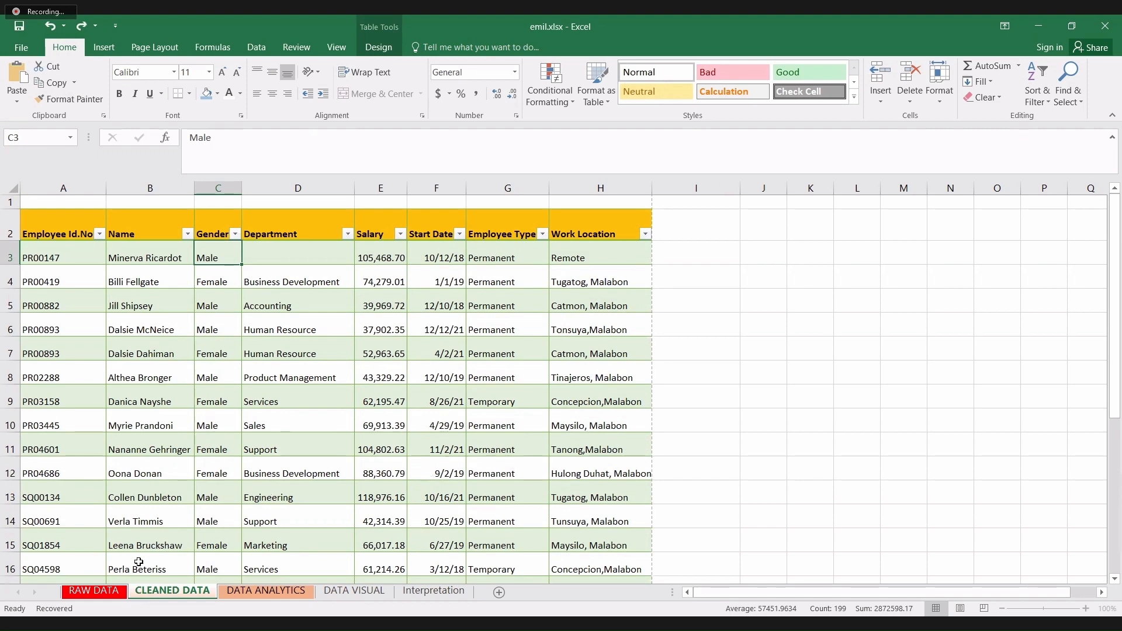
- Compare the RAW DATA sheet with the CLEANED DATA sheet, ending on RAW DATA
click(104, 591)
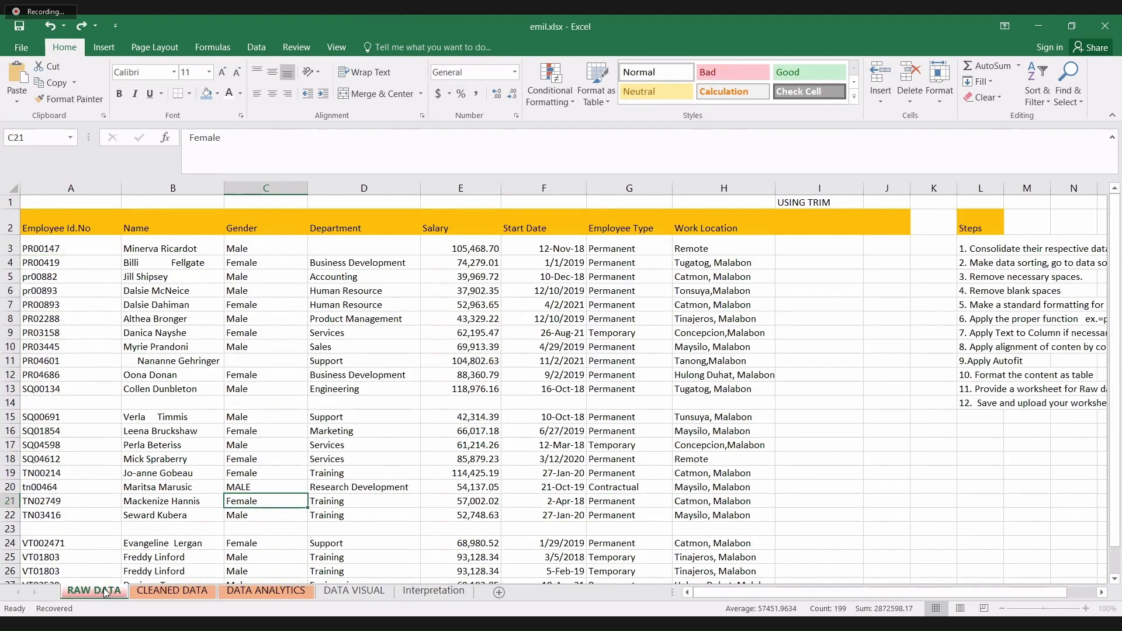
click(137, 592)
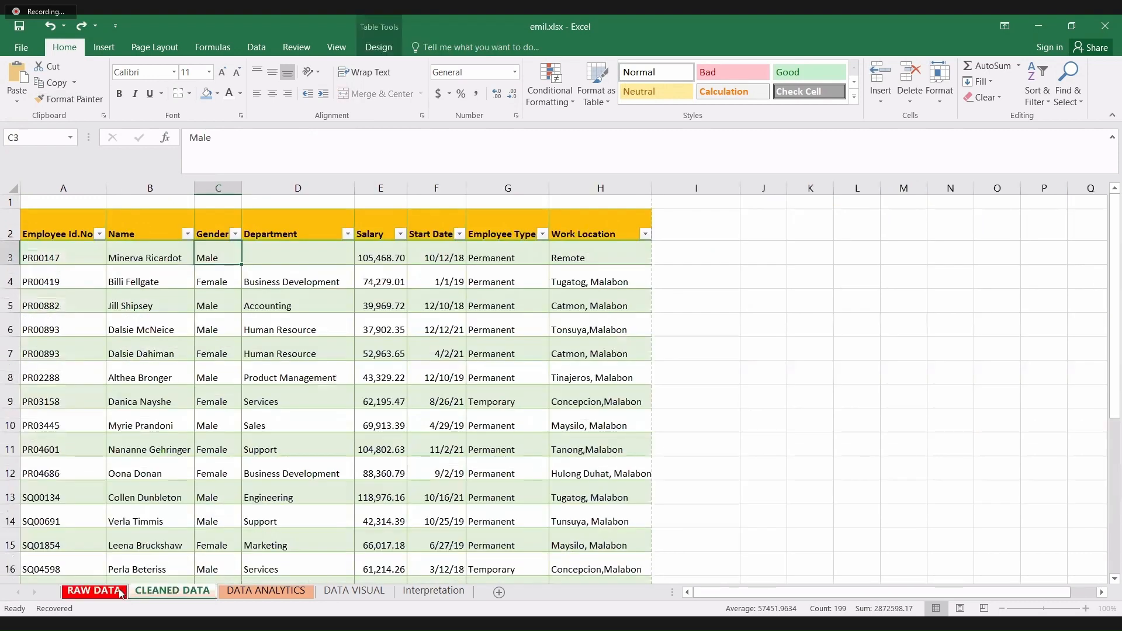
click(121, 592)
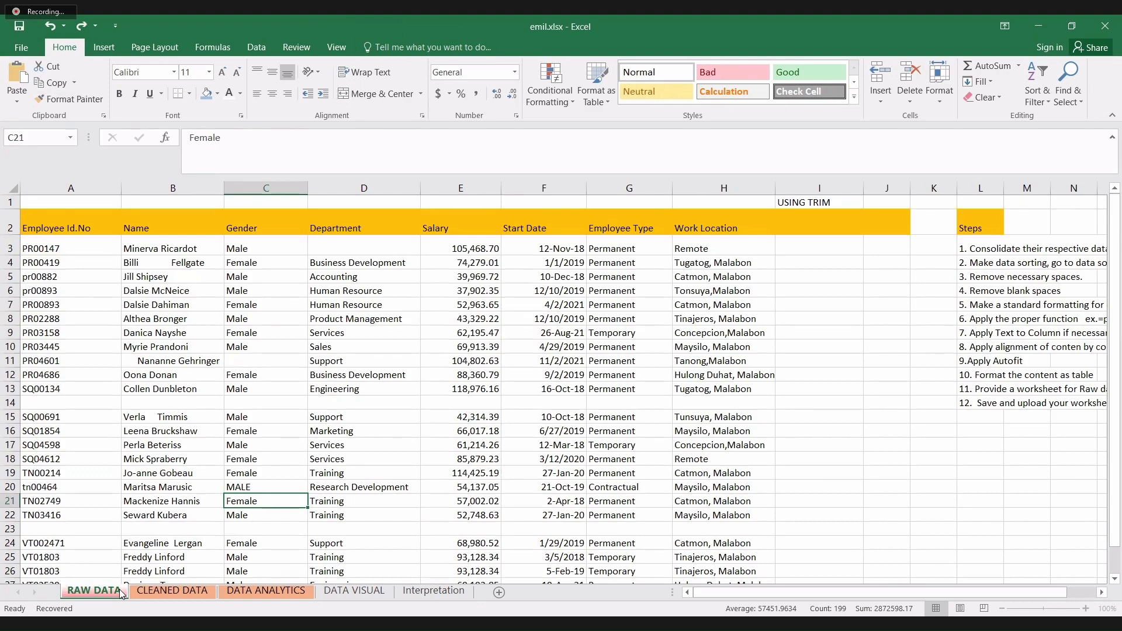
- Insert a blank worksheet, place it directly after RAW DATA, and open it
right_click(121, 592)
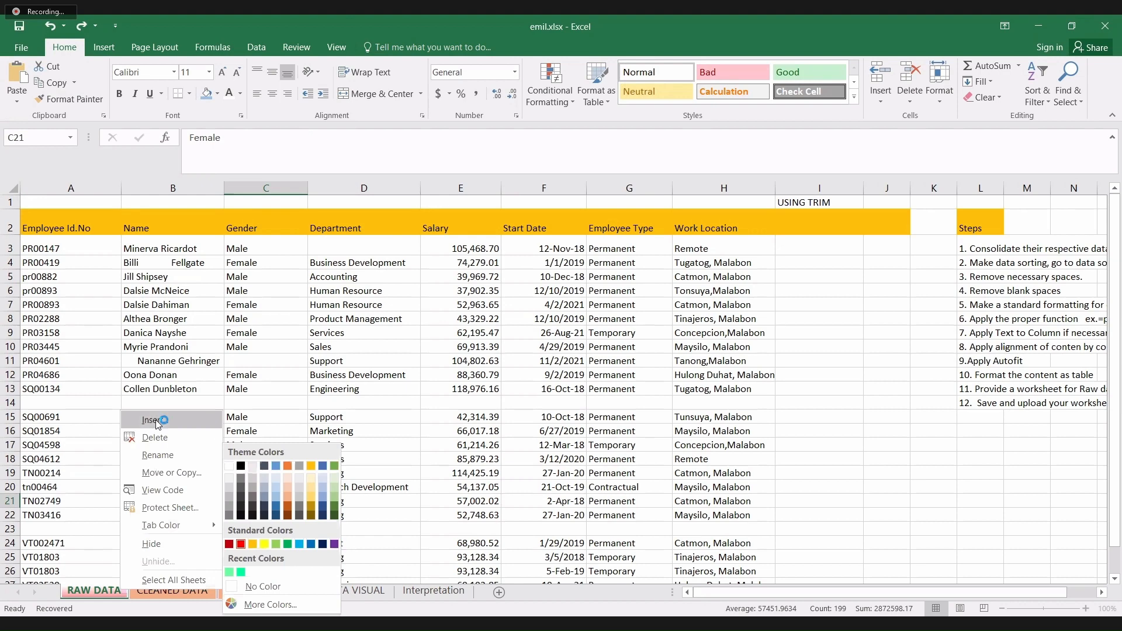
click(156, 420)
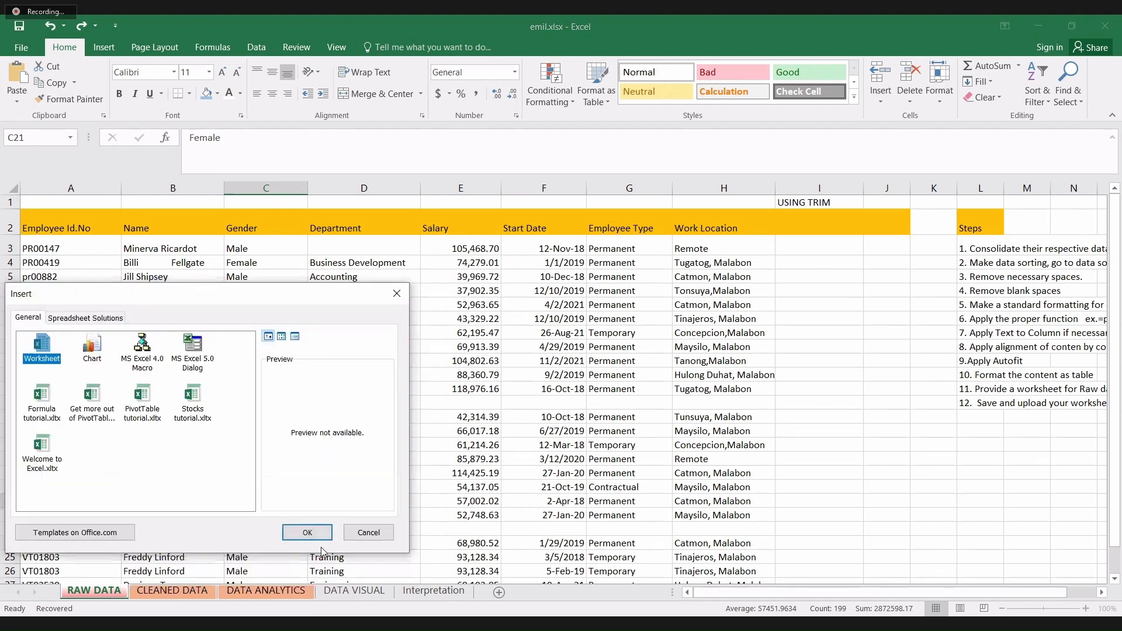
click(308, 534)
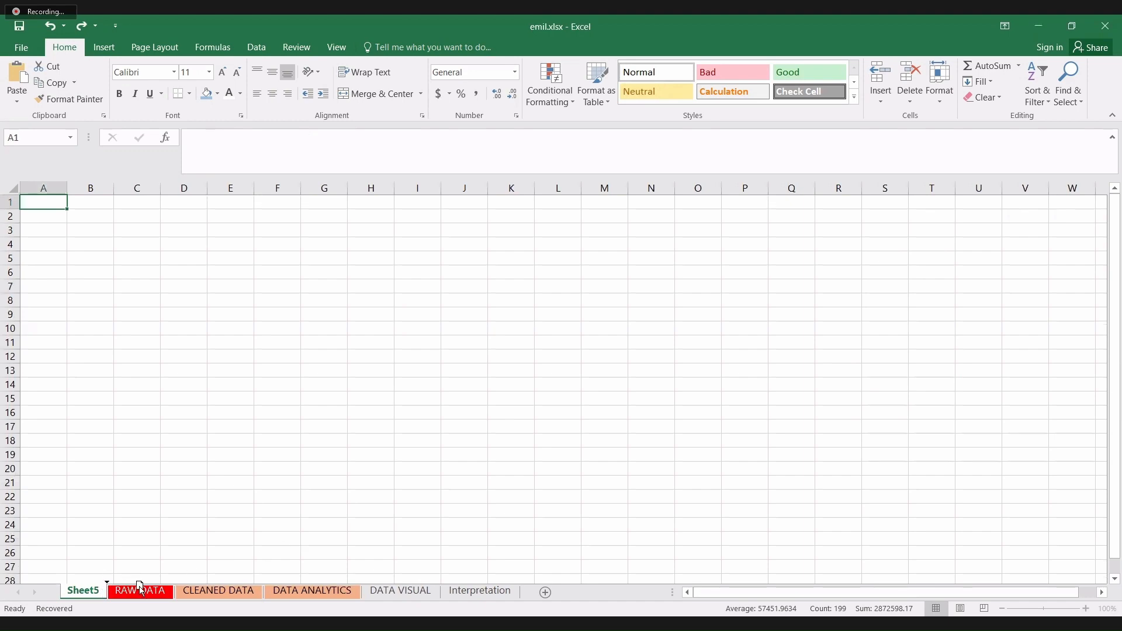
drag(150, 597, 93, 591)
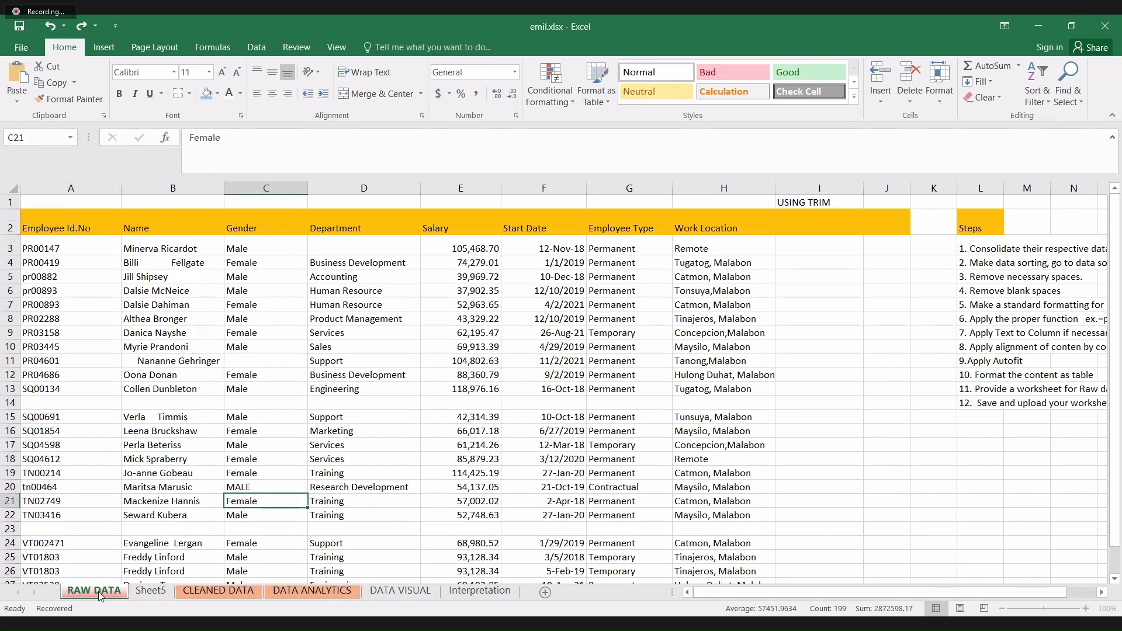
click(136, 560)
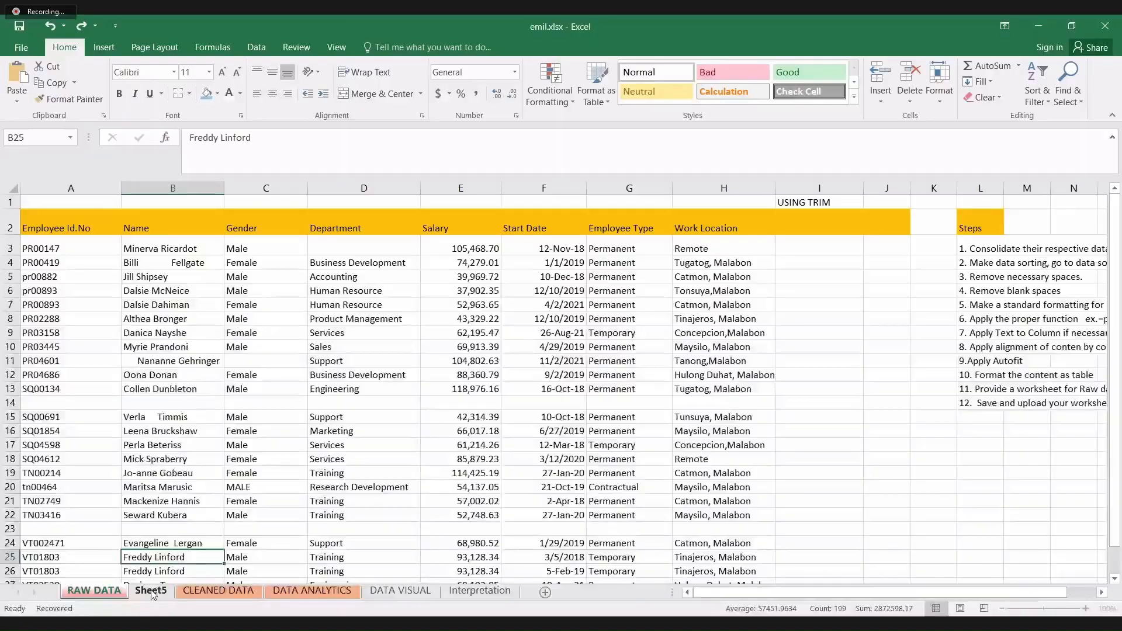
click(152, 593)
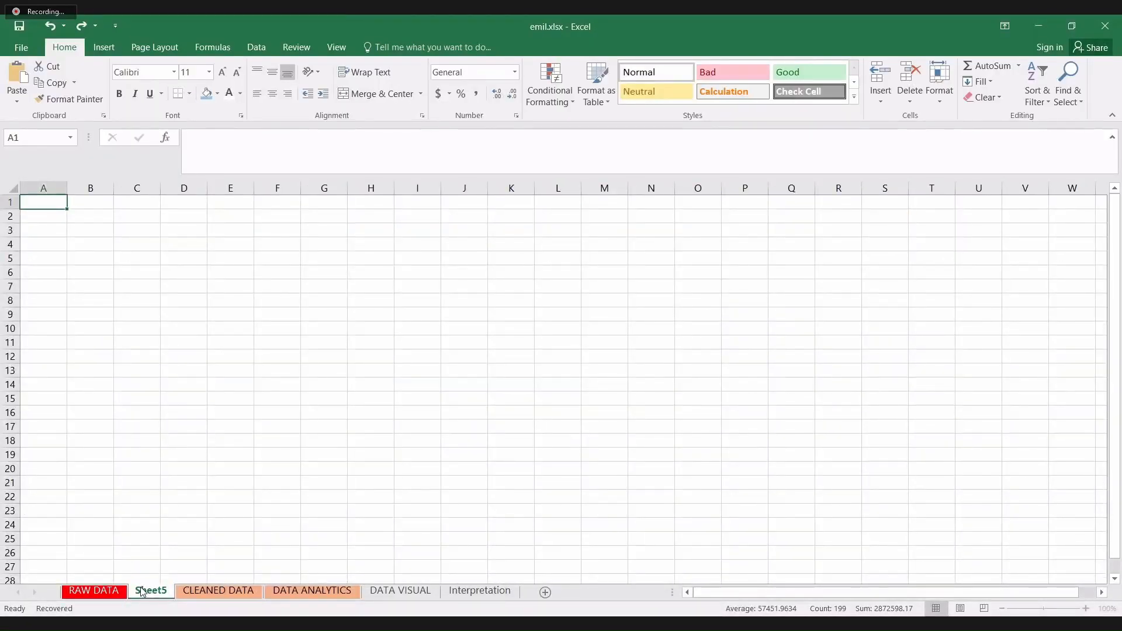
- Create a copy of the RAW DATA sheet within emil.xlsx, placed before Sheet5
key(ctrl+Page_Up)
right_click(109, 590)
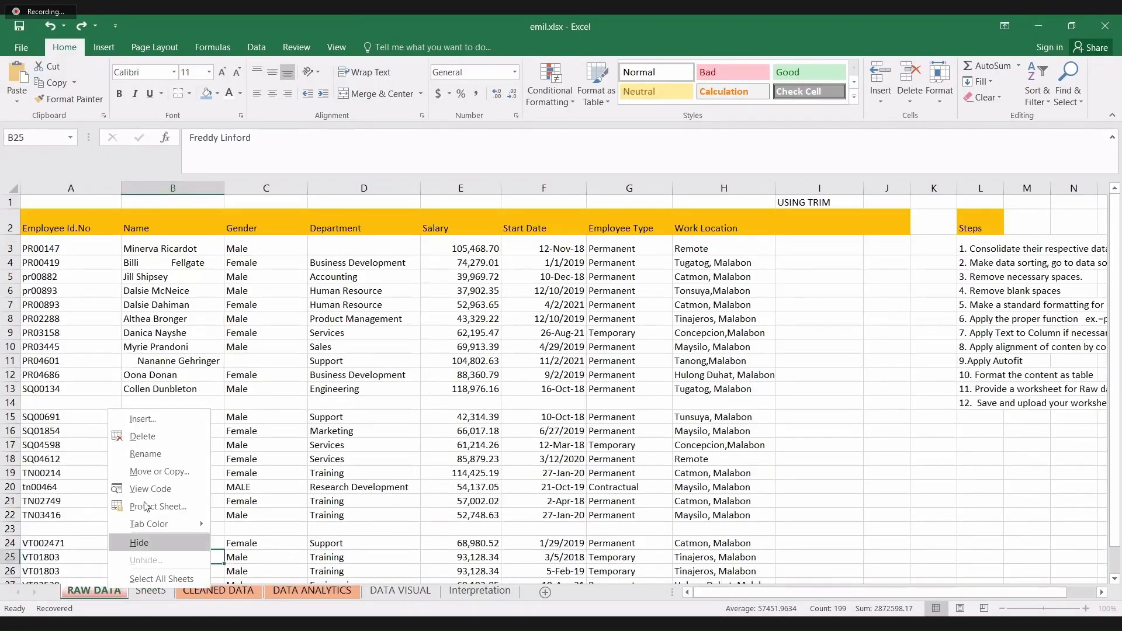
click(131, 473)
click(42, 531)
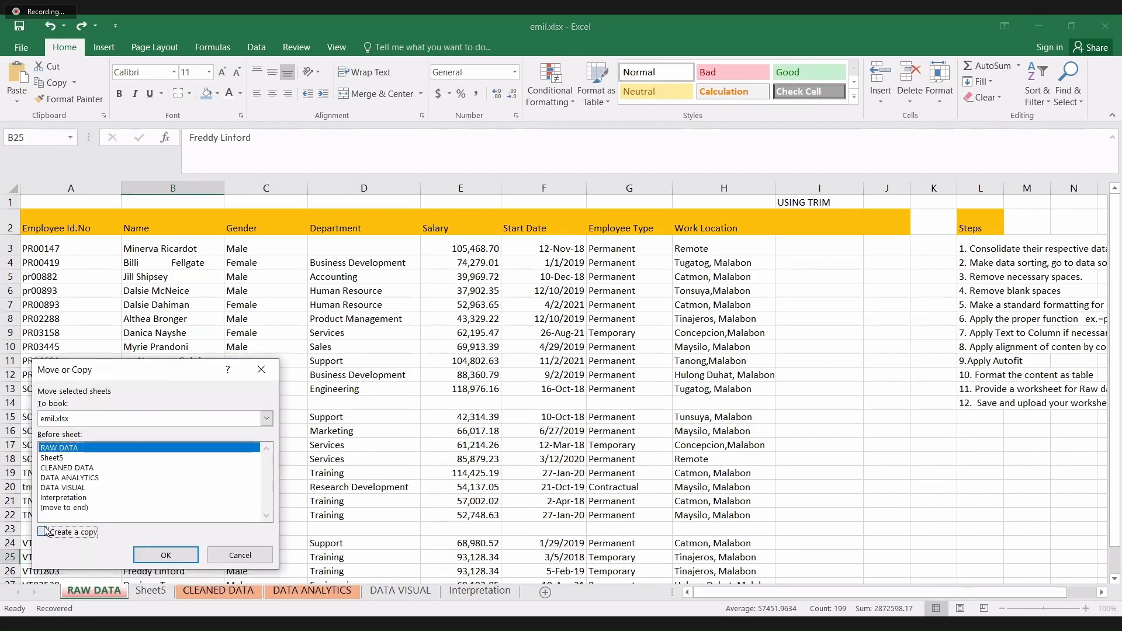
click(73, 460)
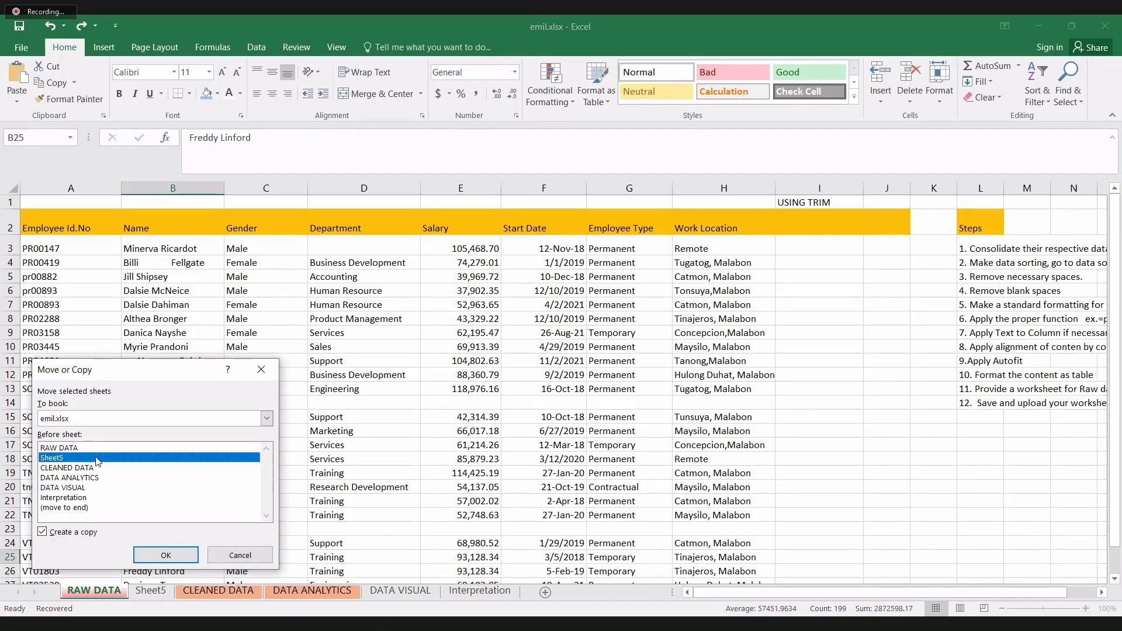
click(152, 555)
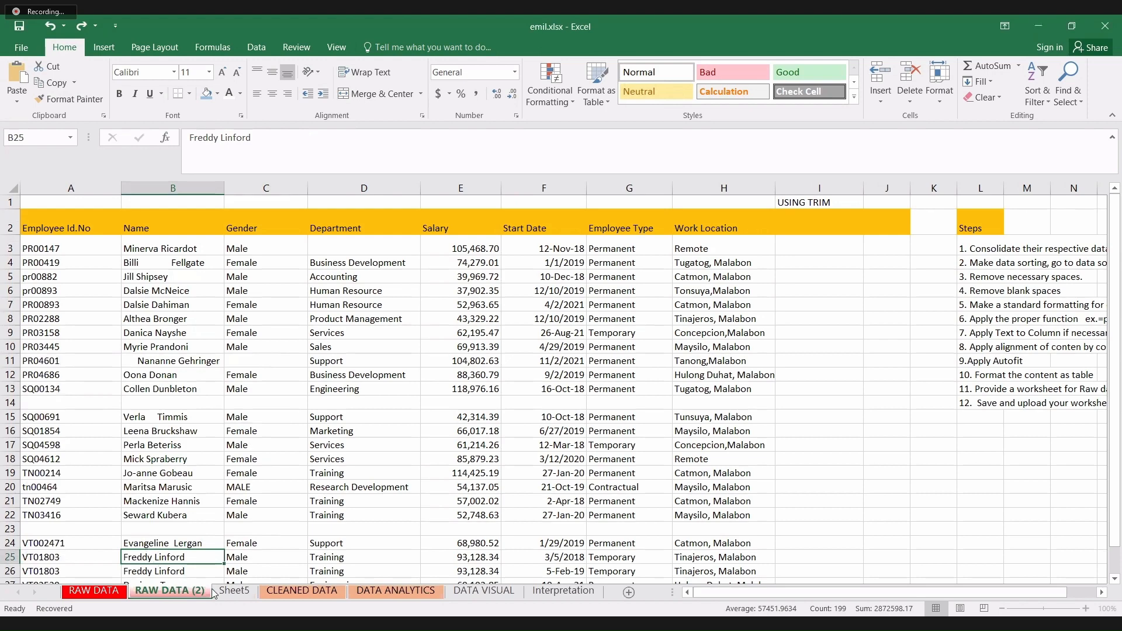
- Delete the blank worksheet Sheet5
click(221, 594)
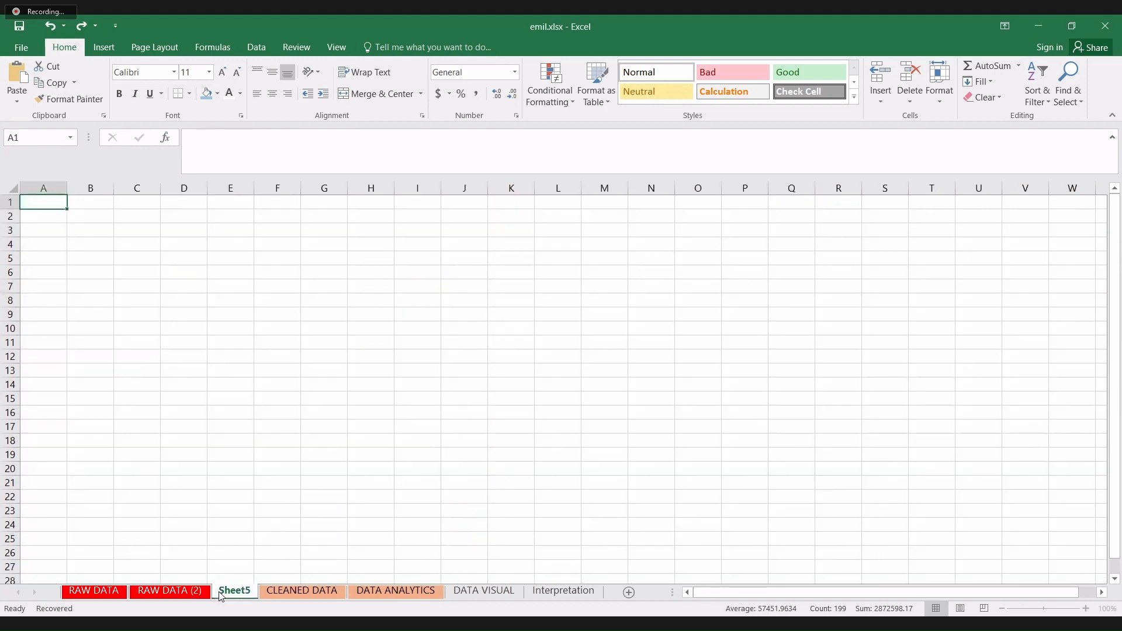
right_click(220, 594)
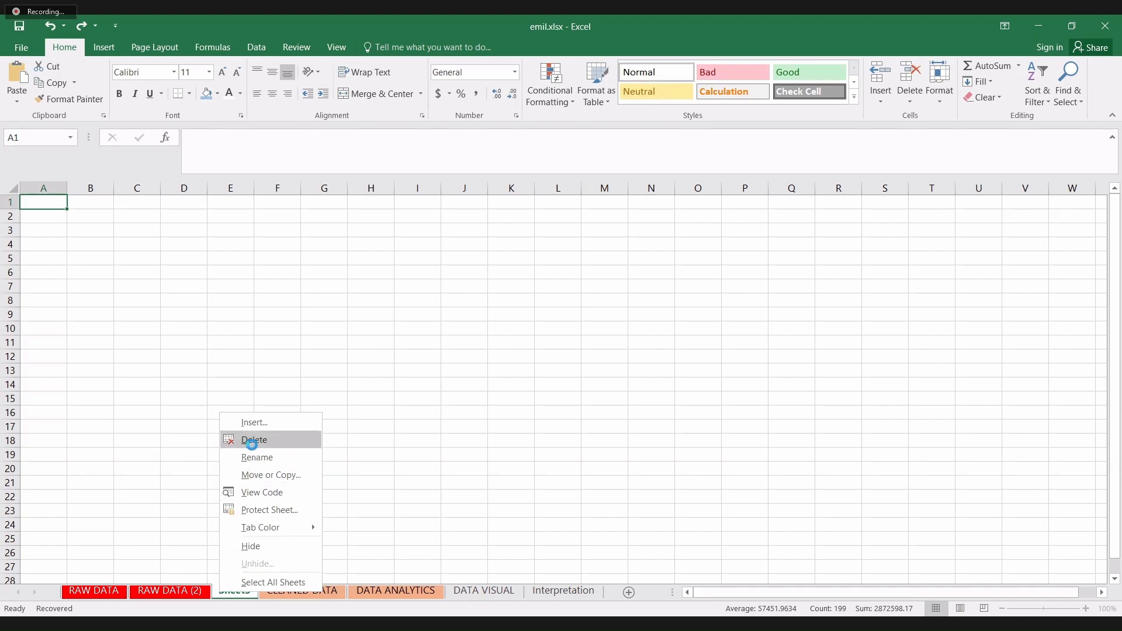
key(Return)
- Clear the list of twelve cleaning steps below the Steps heading, L3:S14, on the RAW DATA (2) sheet
click(120, 592)
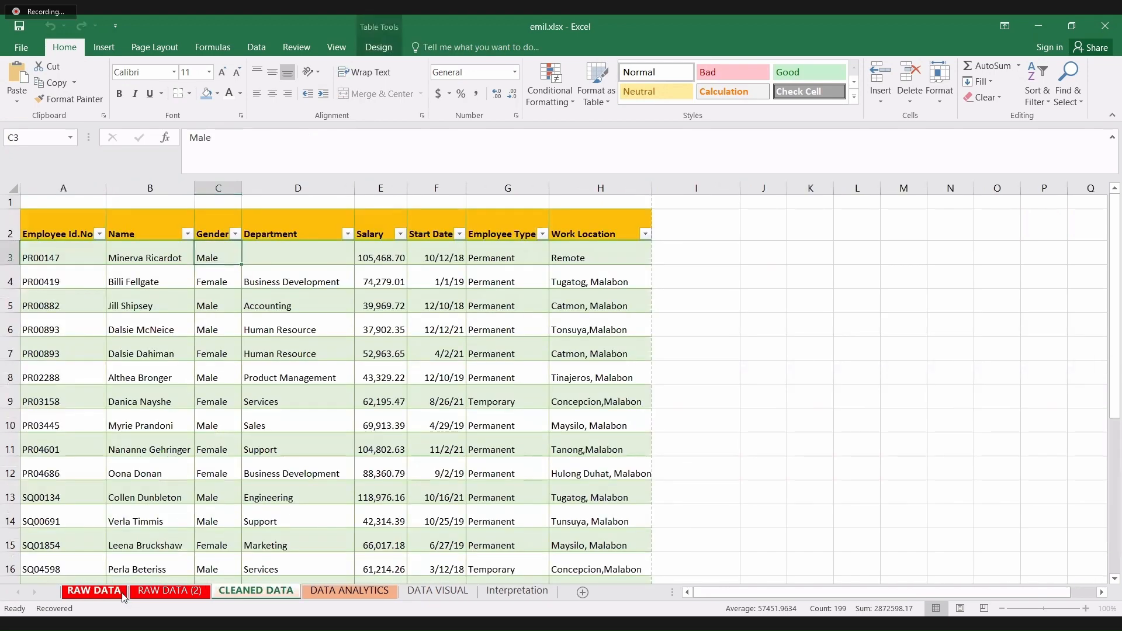
click(157, 592)
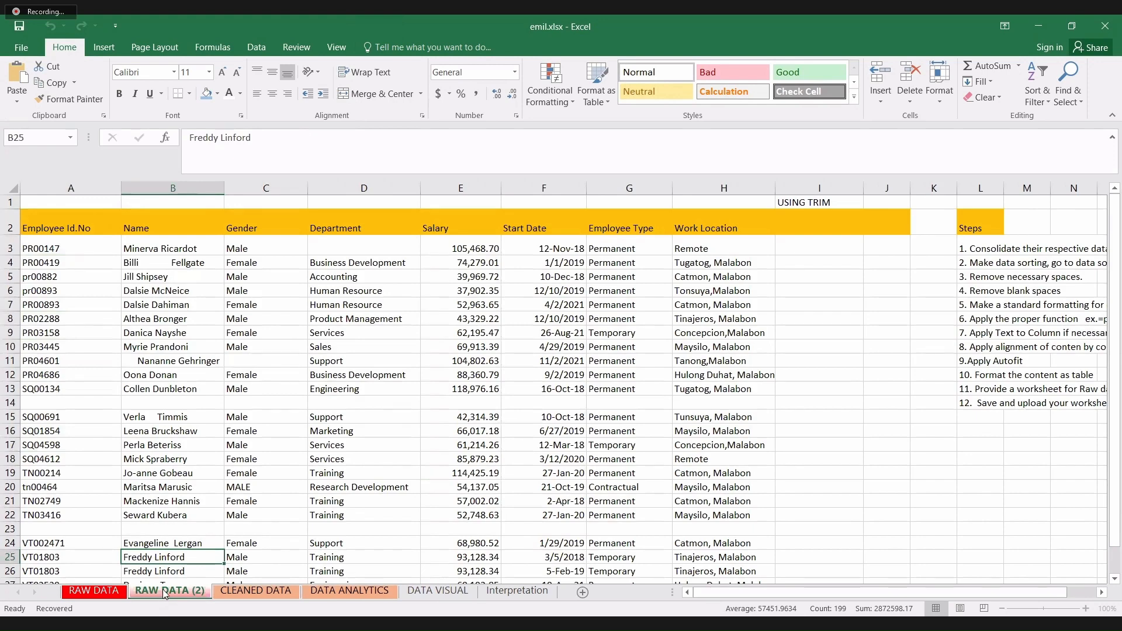
click(1103, 593)
click(1103, 594)
click(1103, 594)
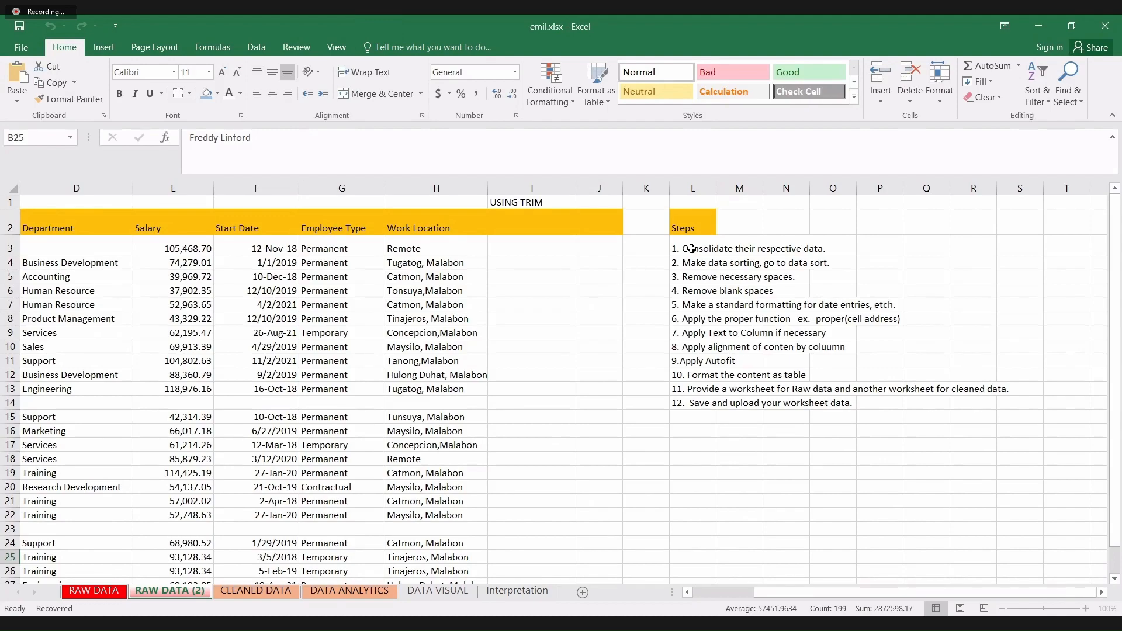
drag(691, 249, 1003, 404)
key(Delete)
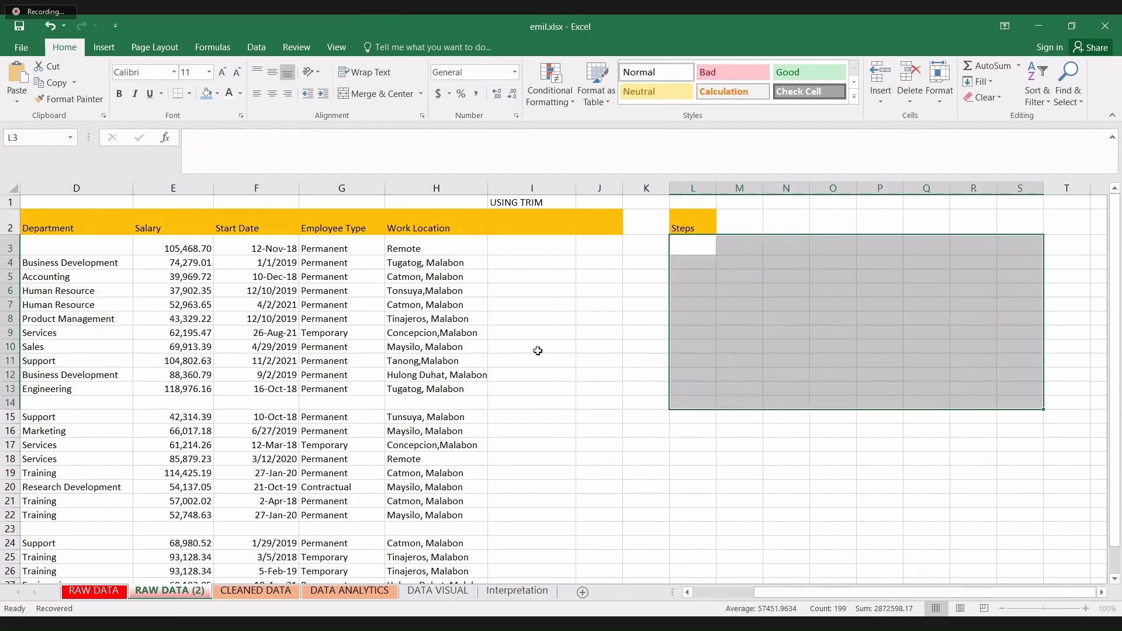
- Enter the note "1. TRIM ()" in cell K4 of RAW DATA (2)
click(685, 597)
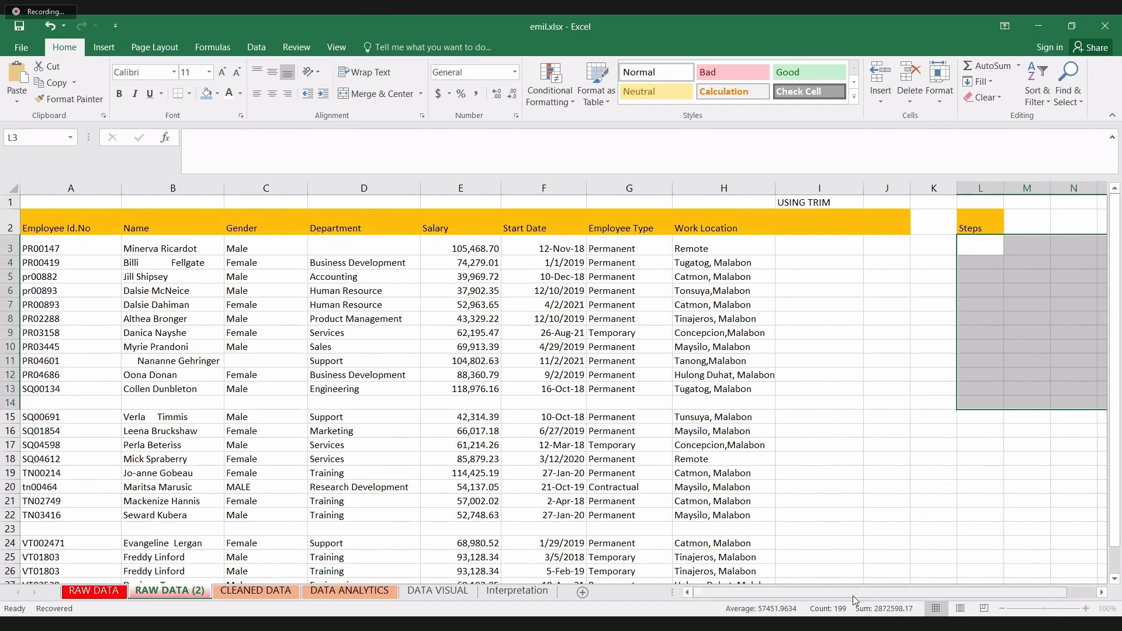
drag(862, 594, 900, 592)
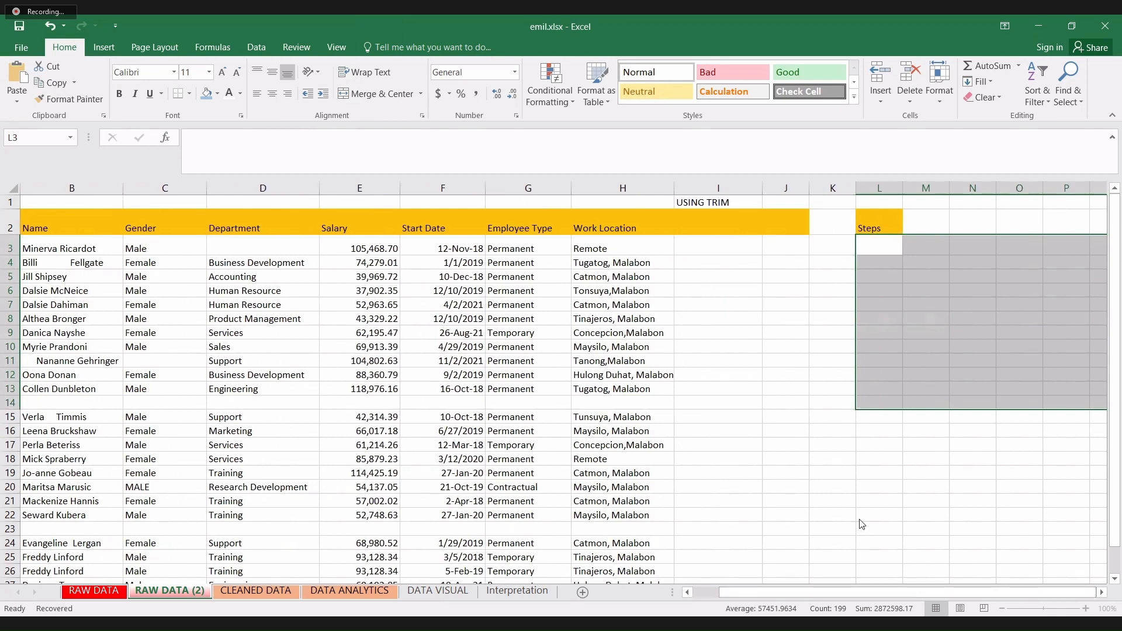
click(788, 387)
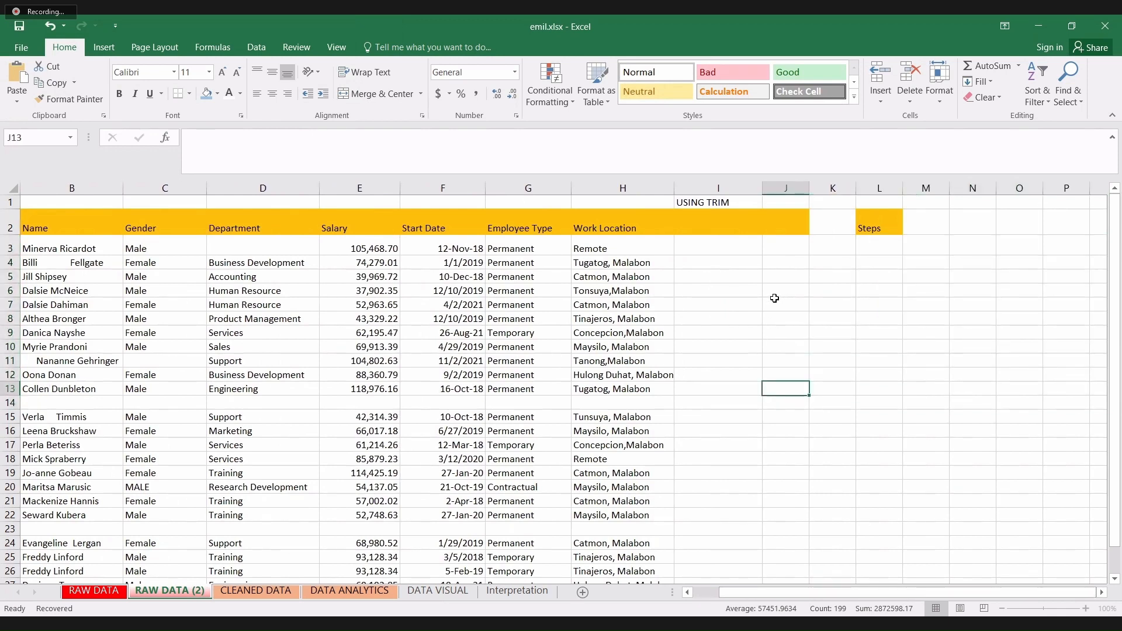
click(842, 265)
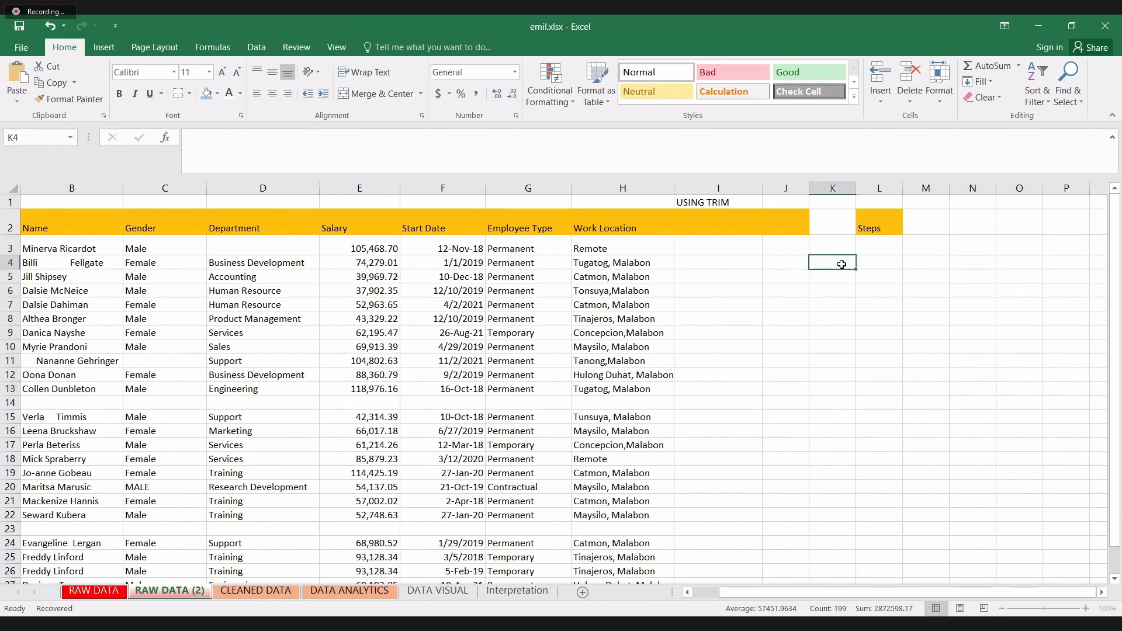
text(1.)
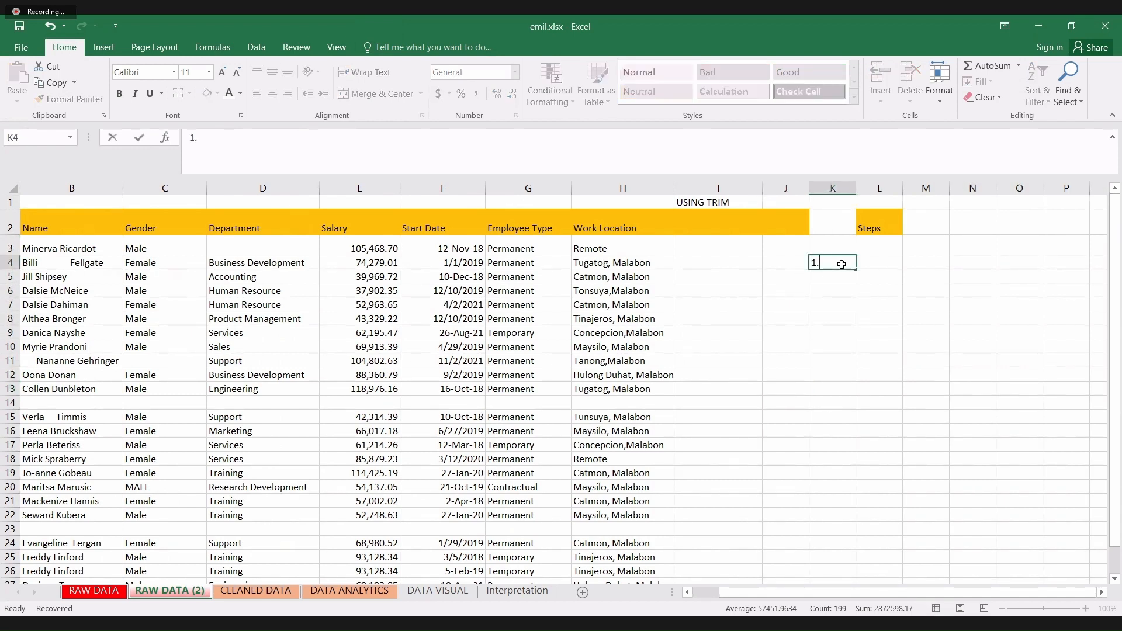
text( TRI)
text(M)
text( /////9)
key(BackSpace)
key(BackSpace)
key(BackSpace)
key(BackSpace)
key(BackSpace)
key(BackSpace)
text(())
click(36, 265)
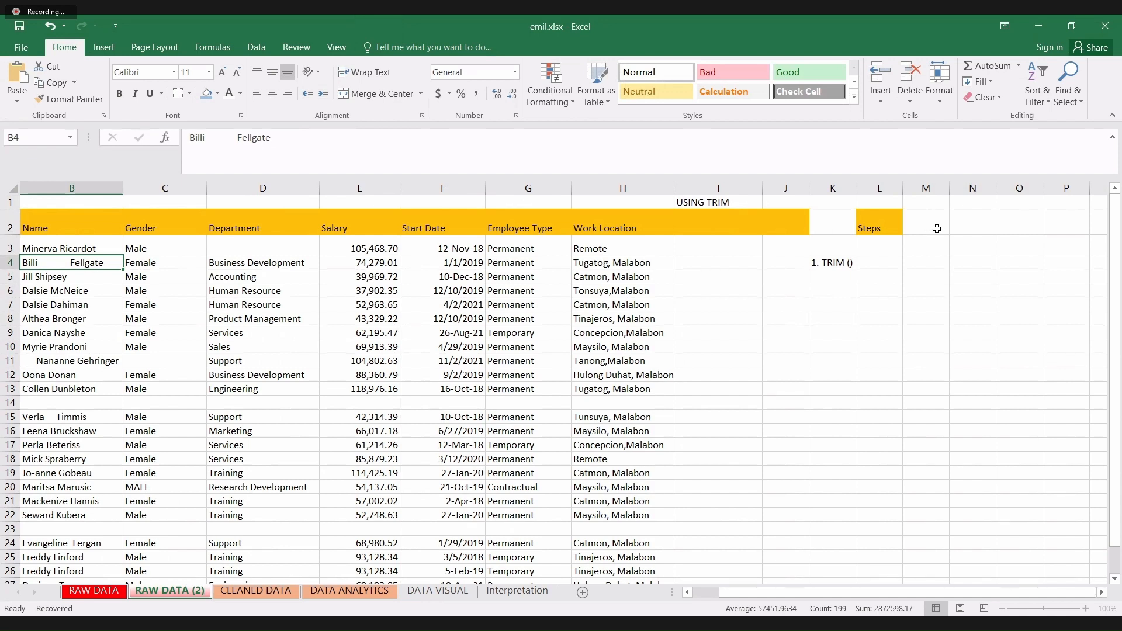
- Enter the shortcut note "CTRL+SHIFT+ARROW DOWN" in cell M2, beside the Steps heading
click(938, 229)
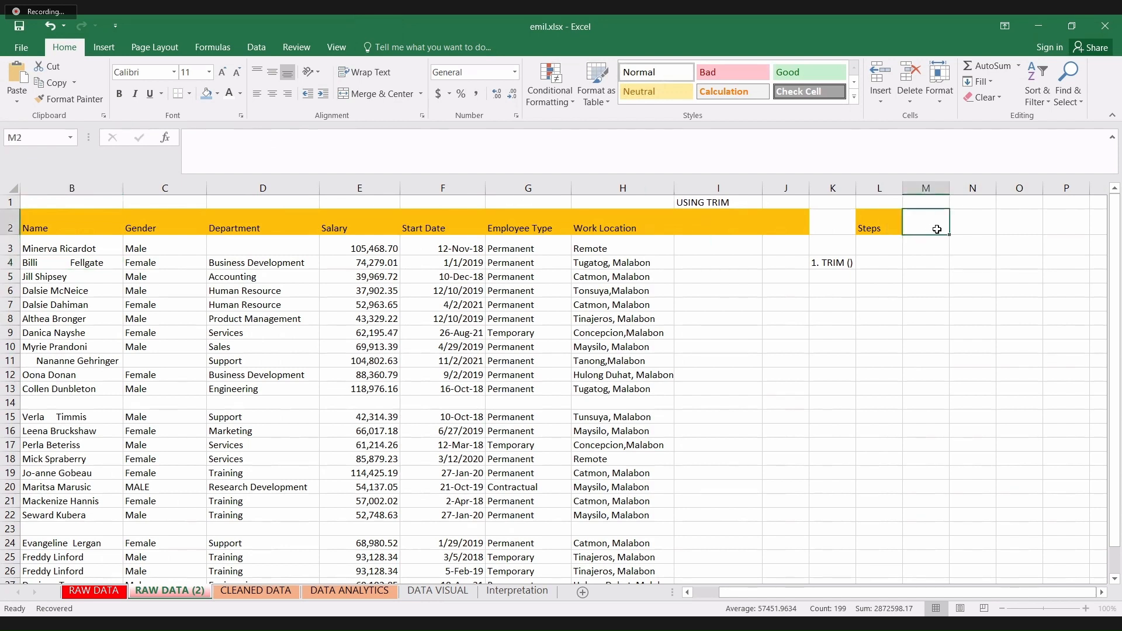
text(CTRL)
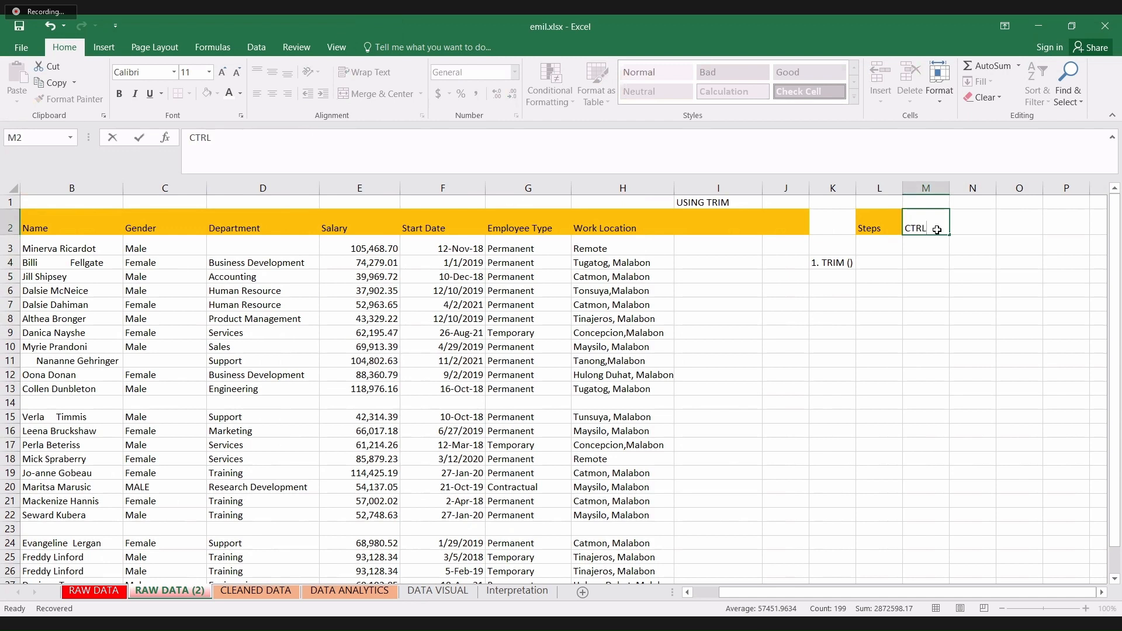
text(+SHIFT+ARRO)
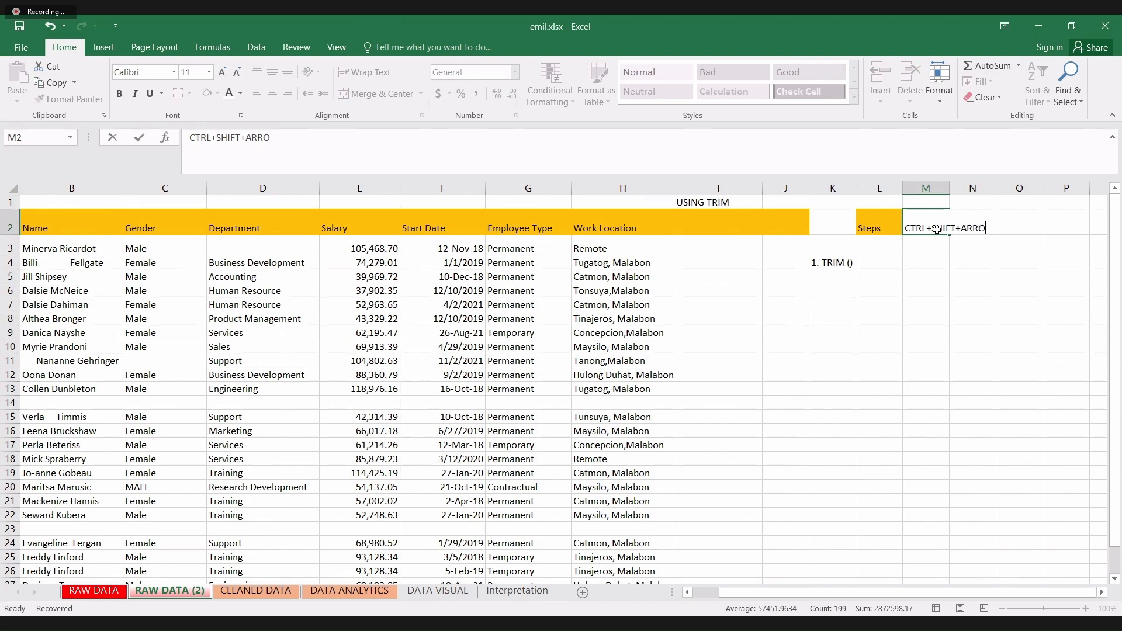
text(W DOWN)
- Enter the formula =TRIM(B3:B29) in cell L4, beside the "1. TRIM ()" note
click(872, 262)
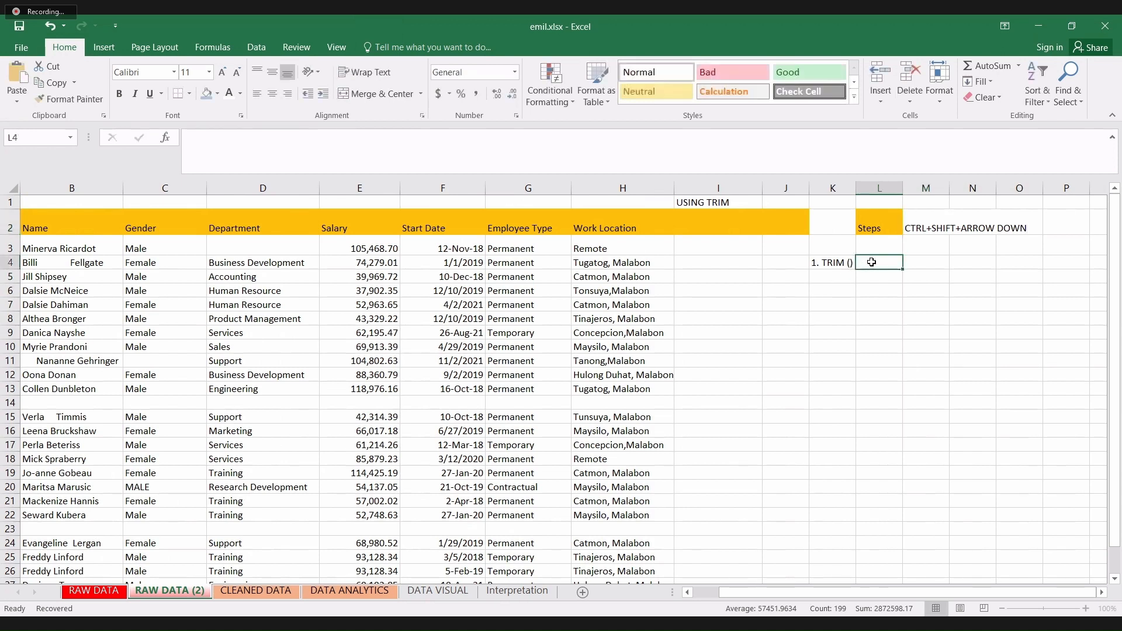
text(=T)
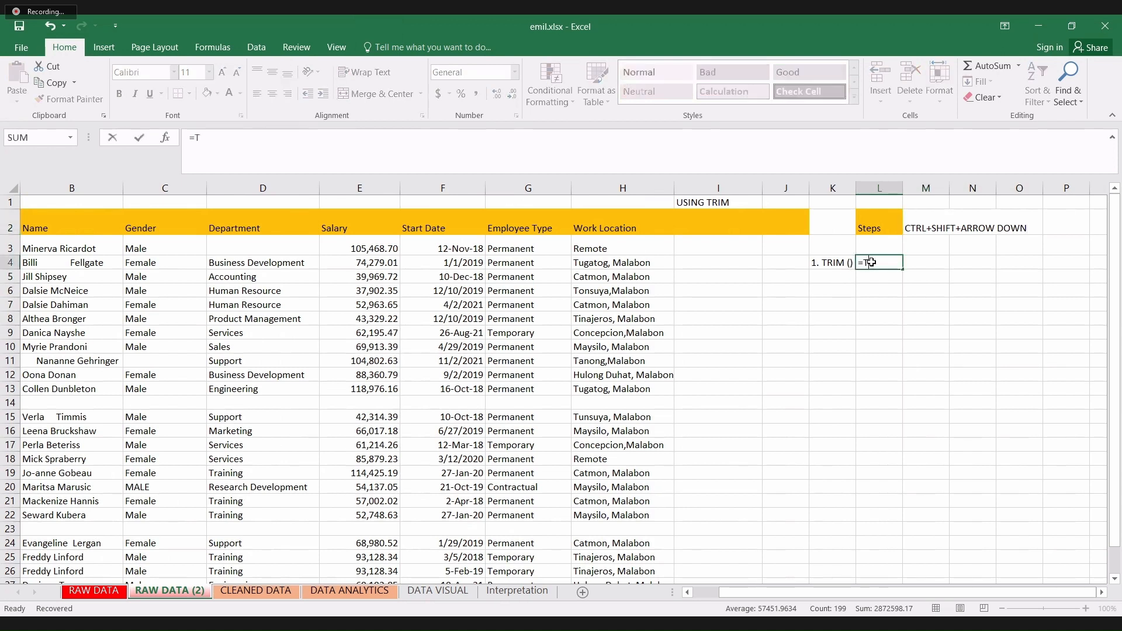
text(RIM)
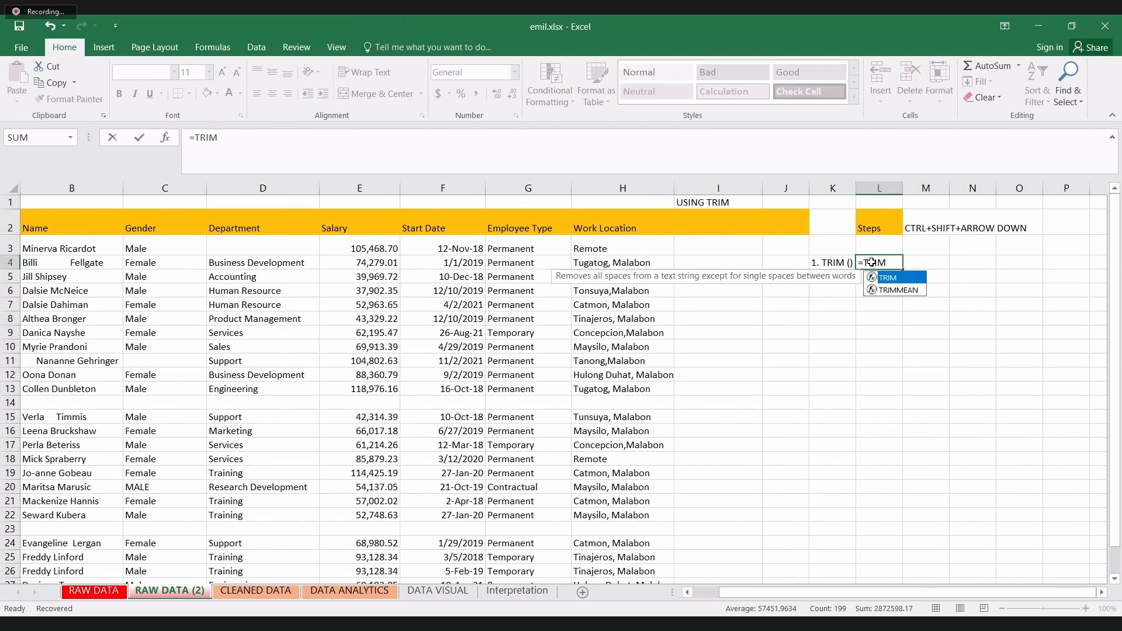
text(()
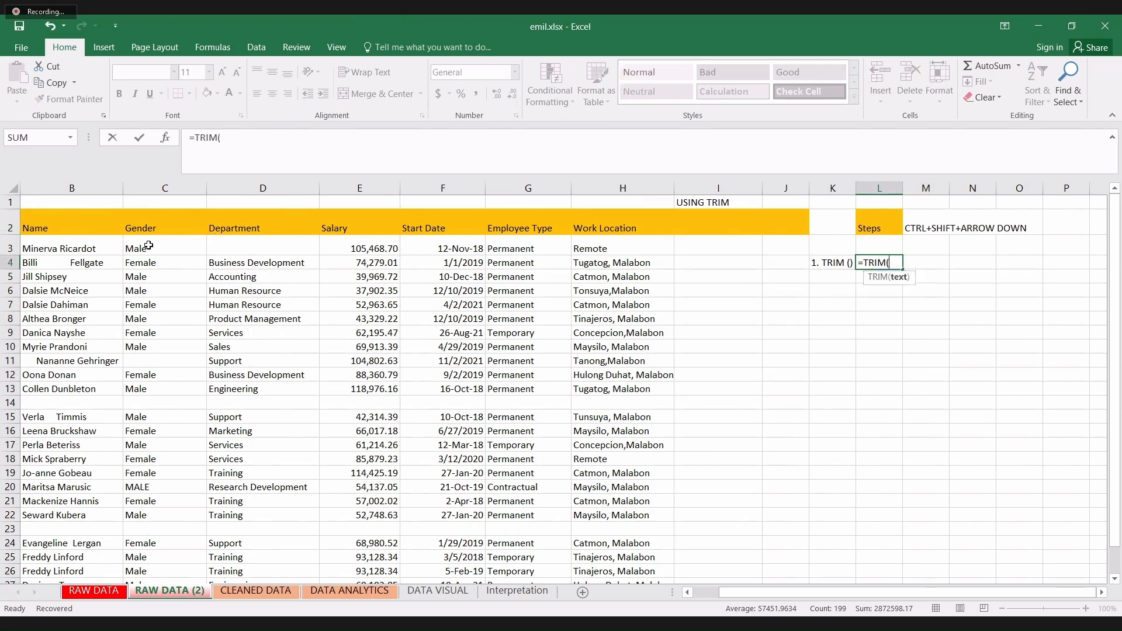
click(116, 255)
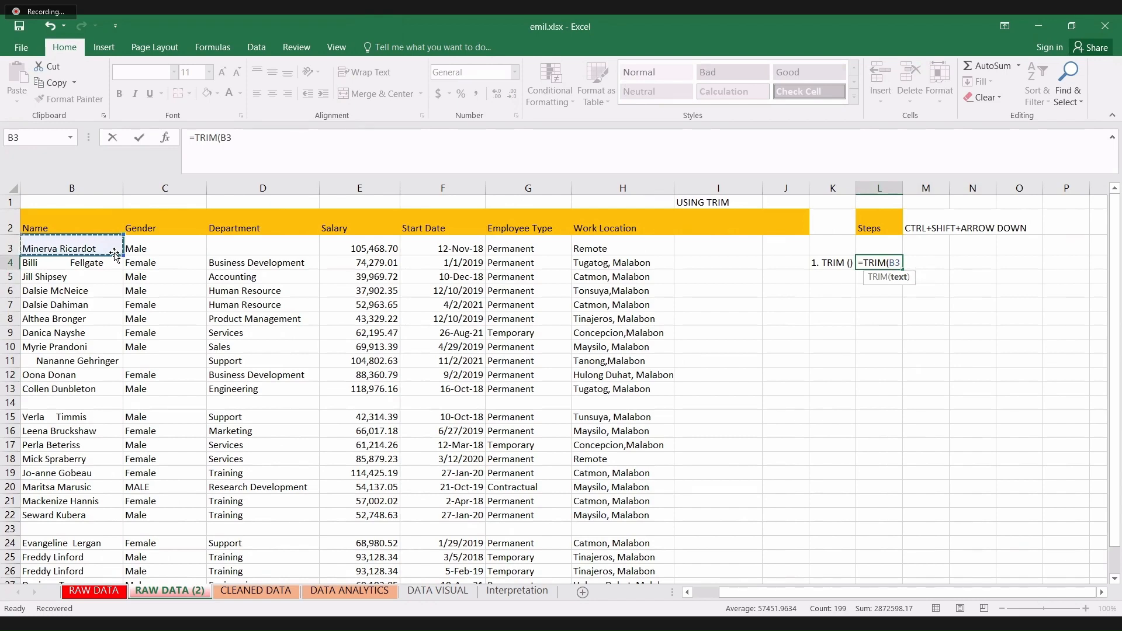
key(ctrl+shift+Down)
key(ctrl+shift+Down)
key(ctrl+shift+Down)
key(ctrl+shift+Down)
key(ctrl+shift+Down)
key(ctrl+shift+Down)
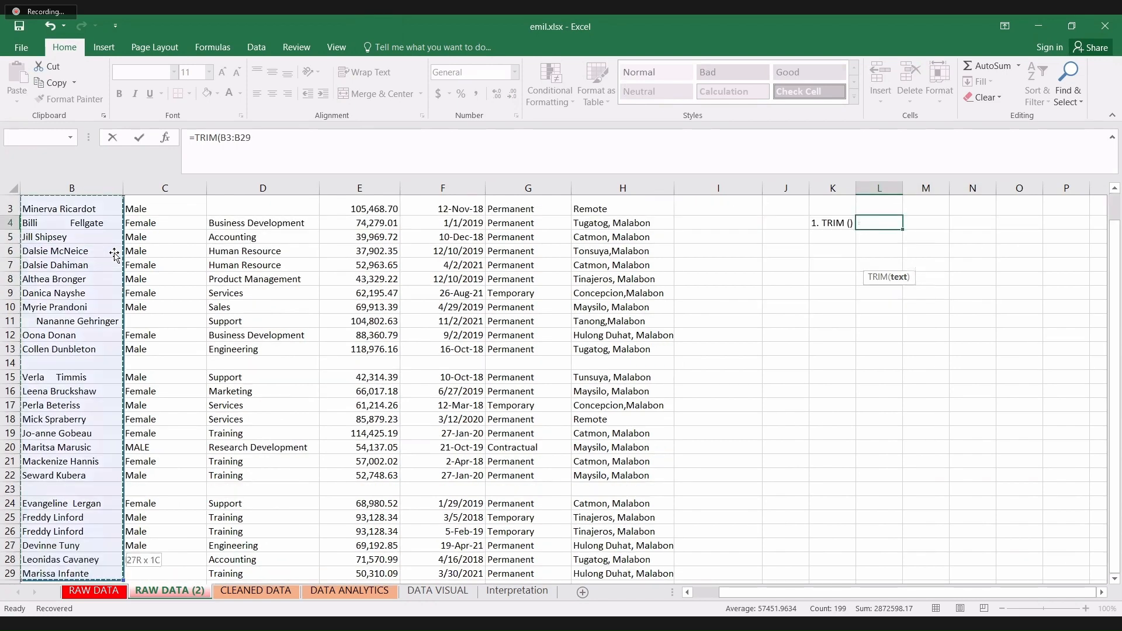
key(ctrl+shift+Up)
key(ctrl+shift+Up)
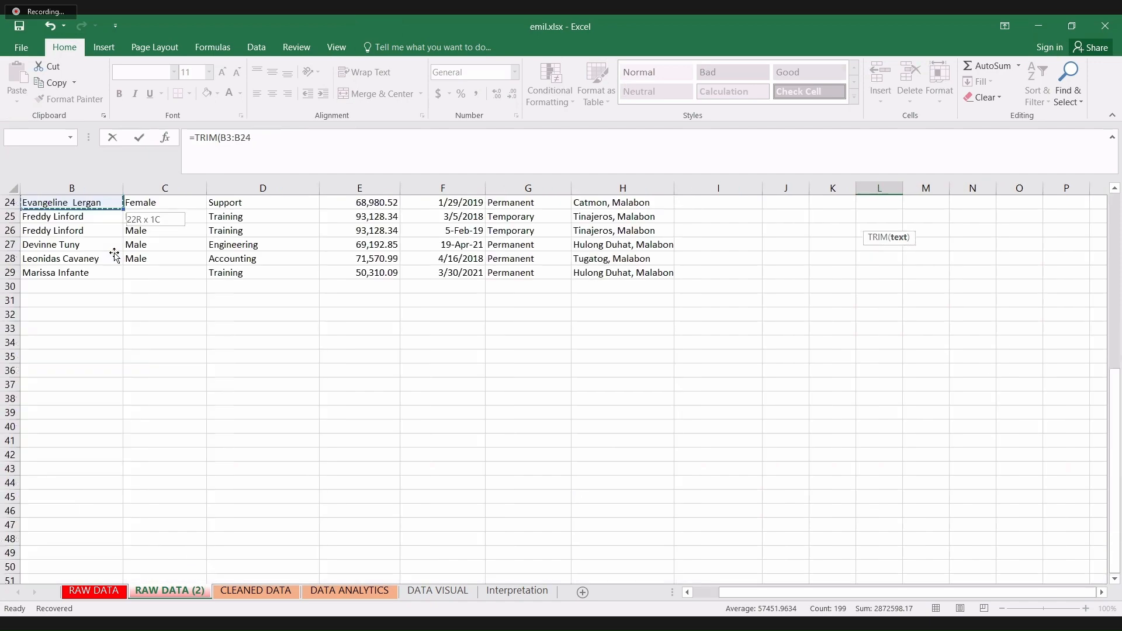
key(ctrl+shift+Down)
key(ctrl+shift+Down)
key(ctrl+shift+Up)
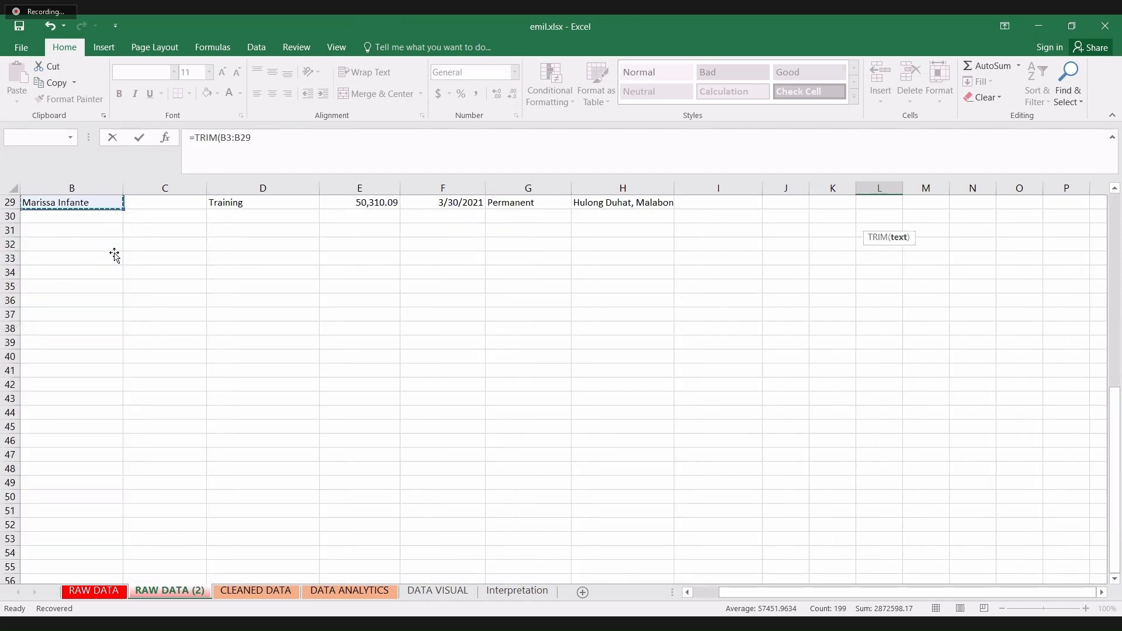
key(Return)
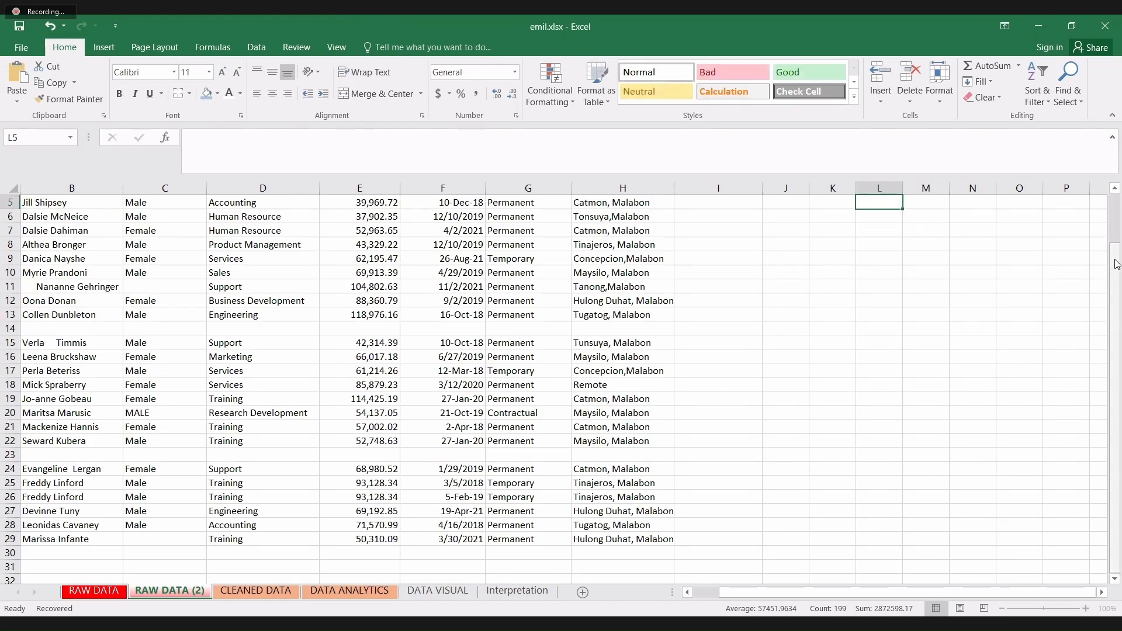
drag(1117, 265, 1114, 211)
click(871, 347)
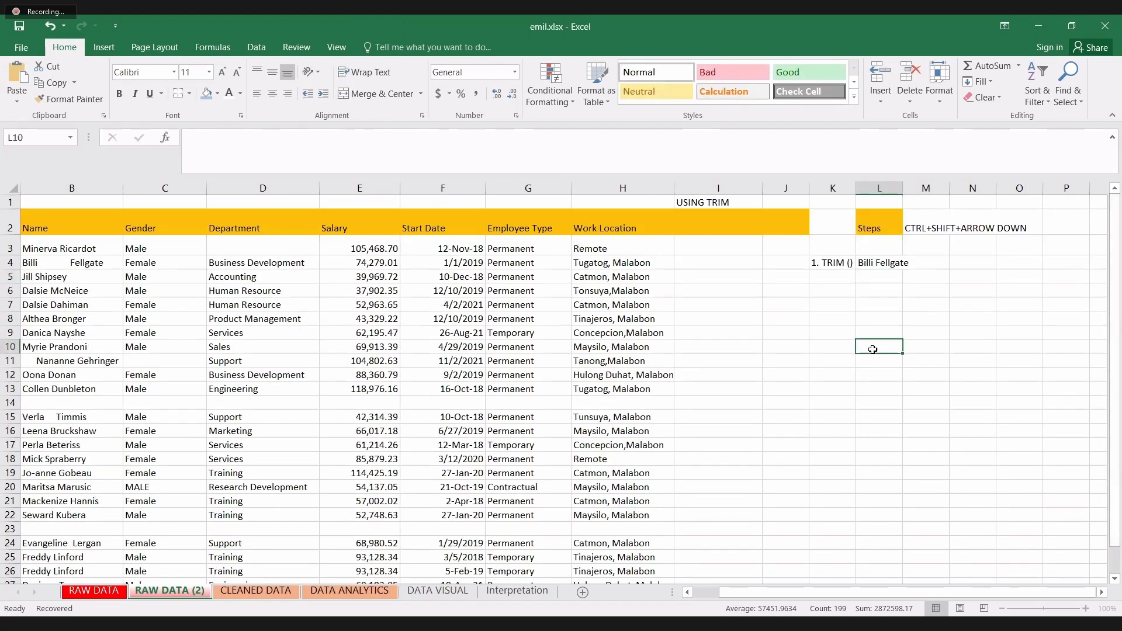
click(883, 322)
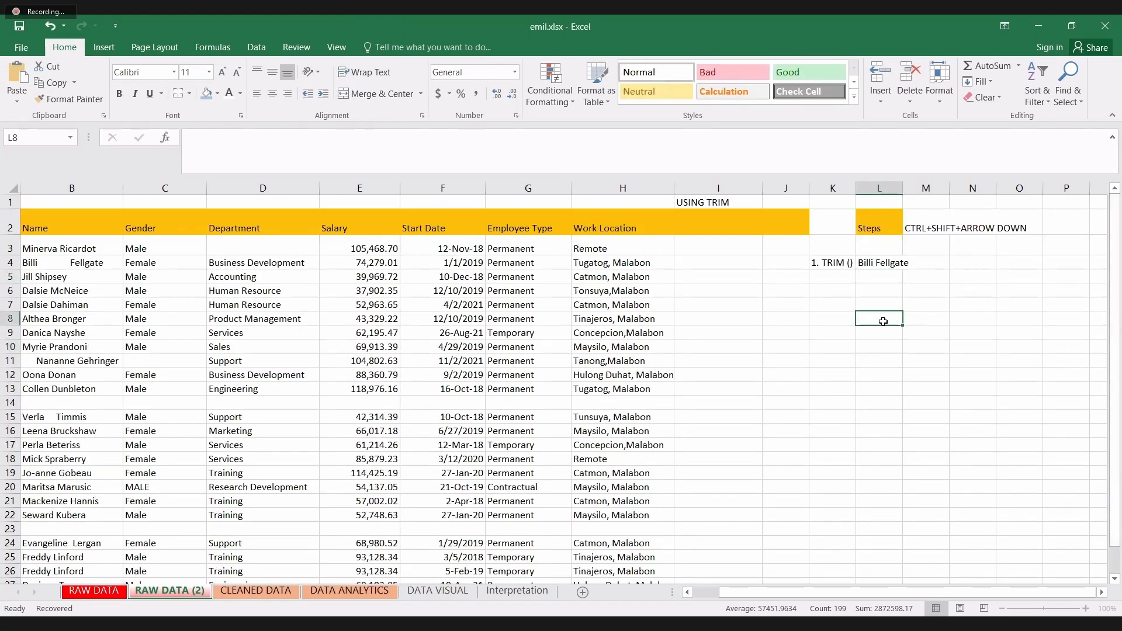
click(888, 265)
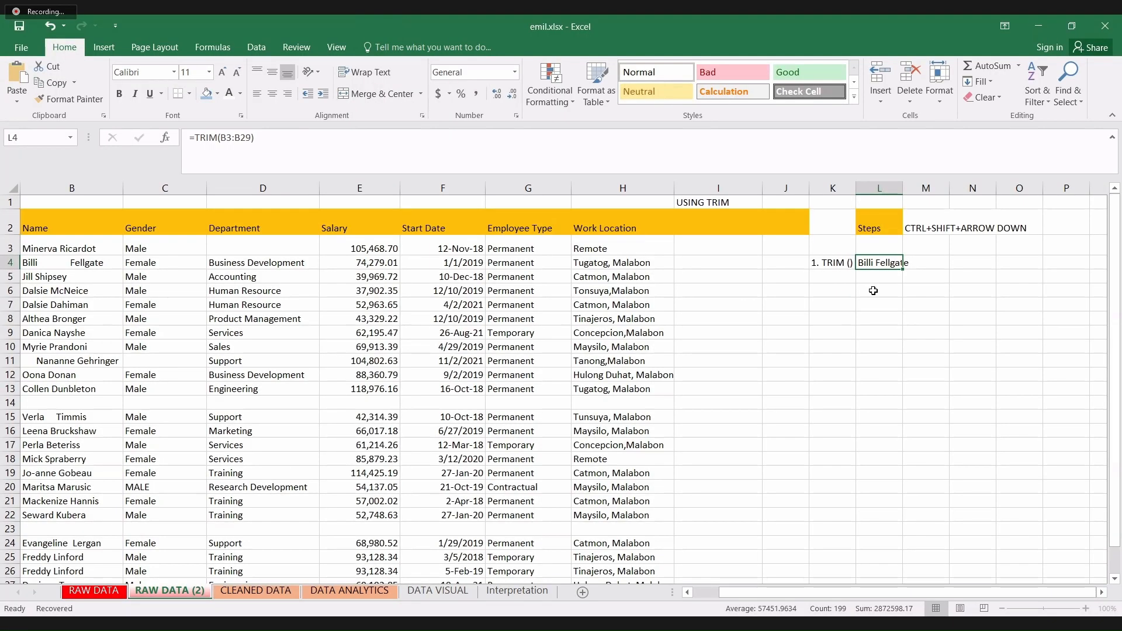
- Enter the formula =TRIM(B3) in cell L5 to trim the first employee's name
click(874, 290)
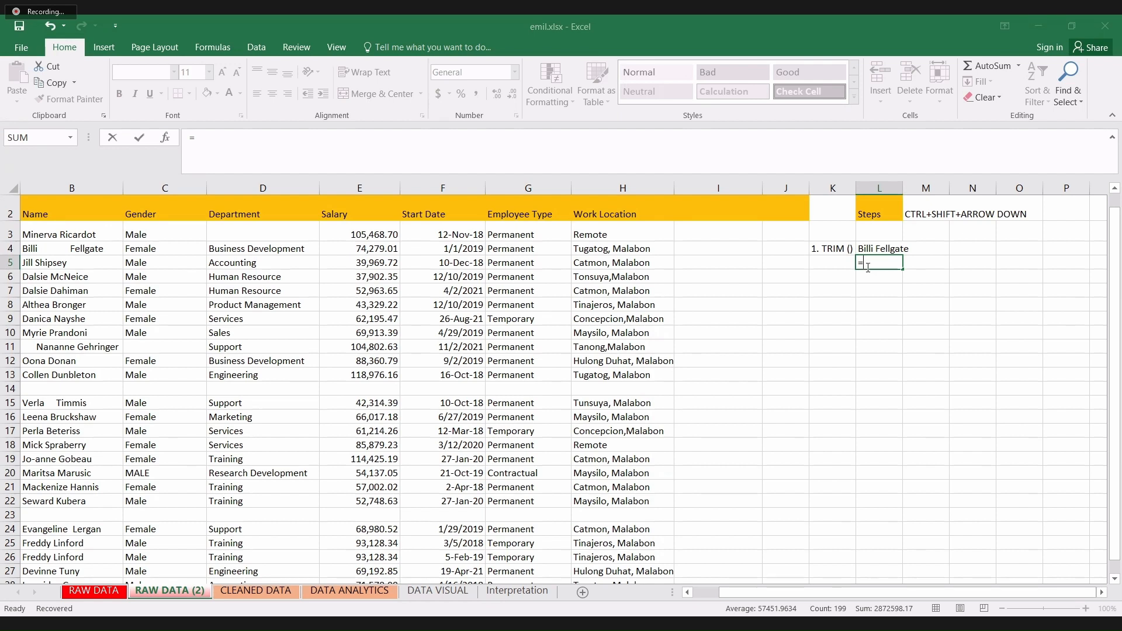
text(trim)
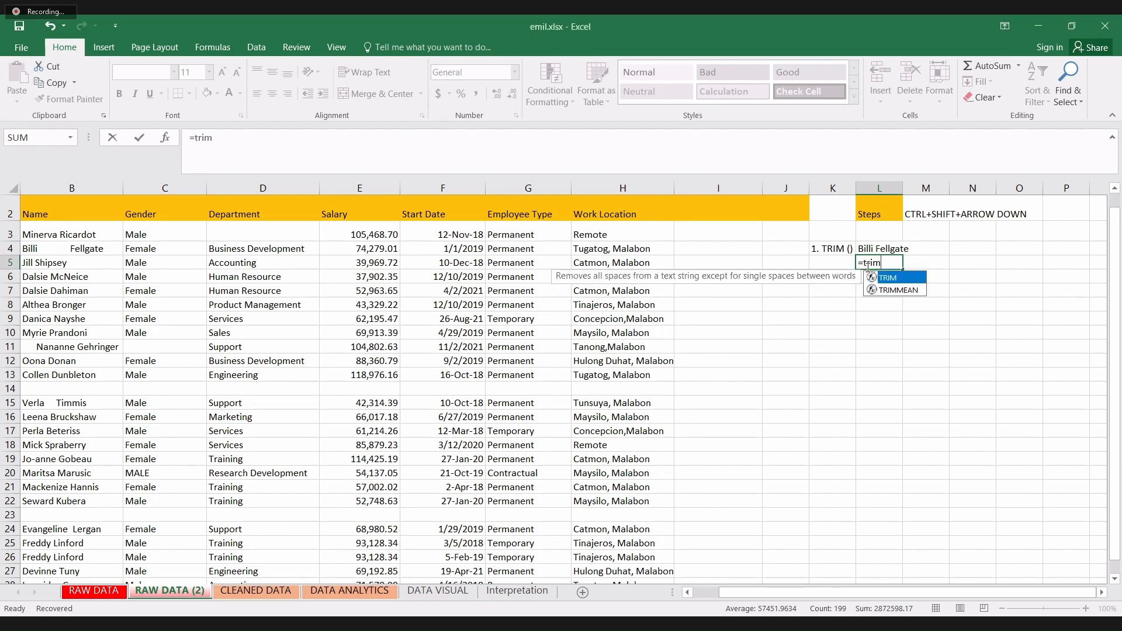
text(()
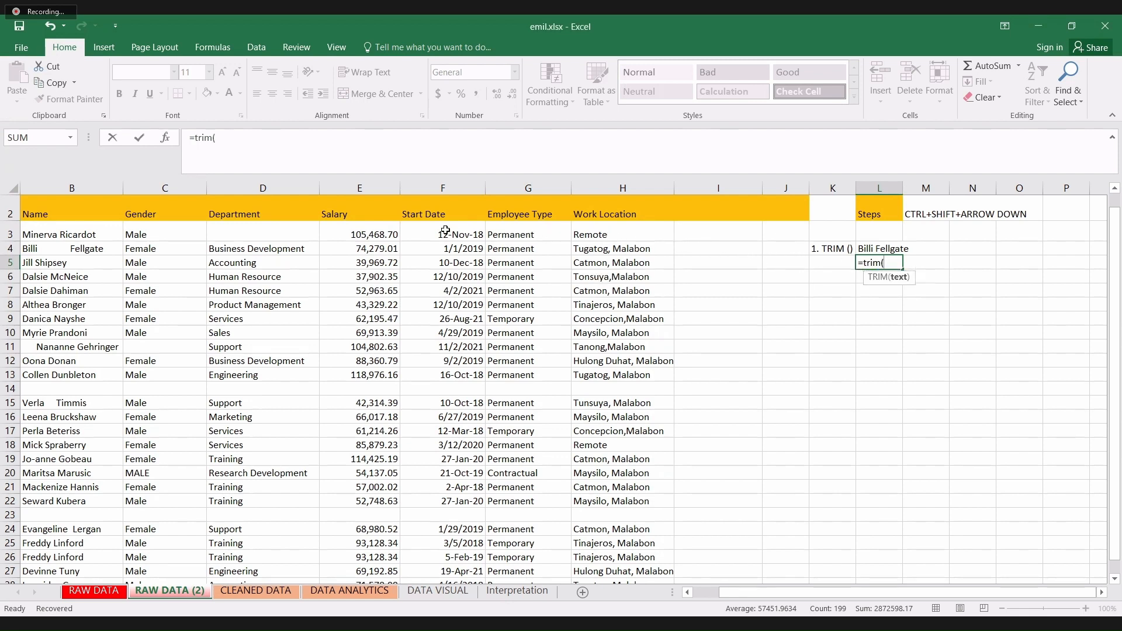
click(115, 237)
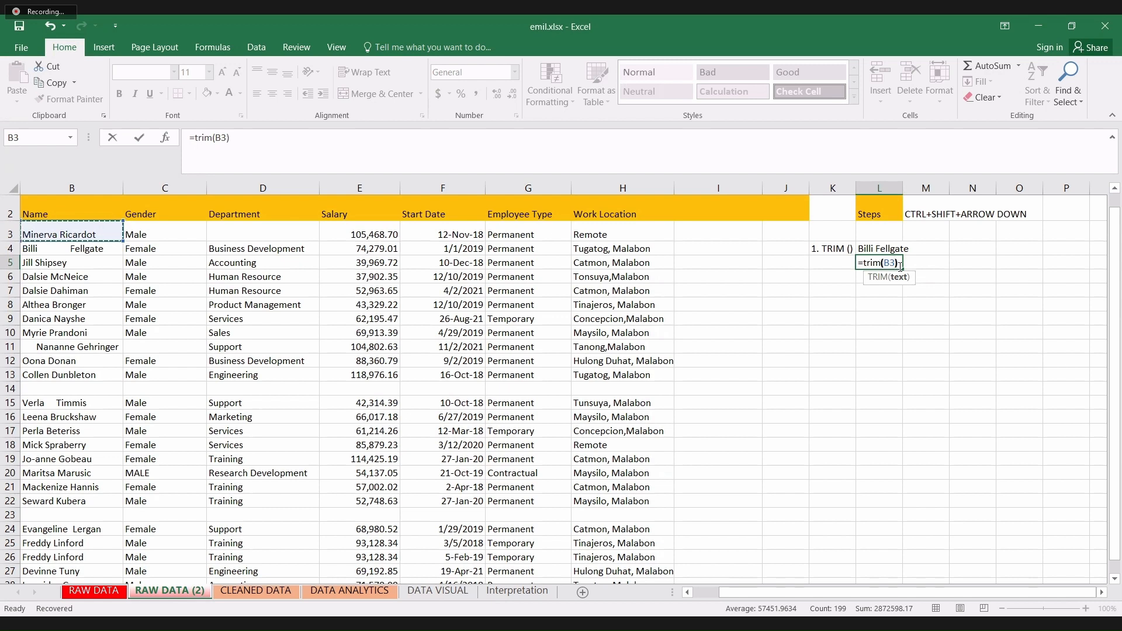
key(Return)
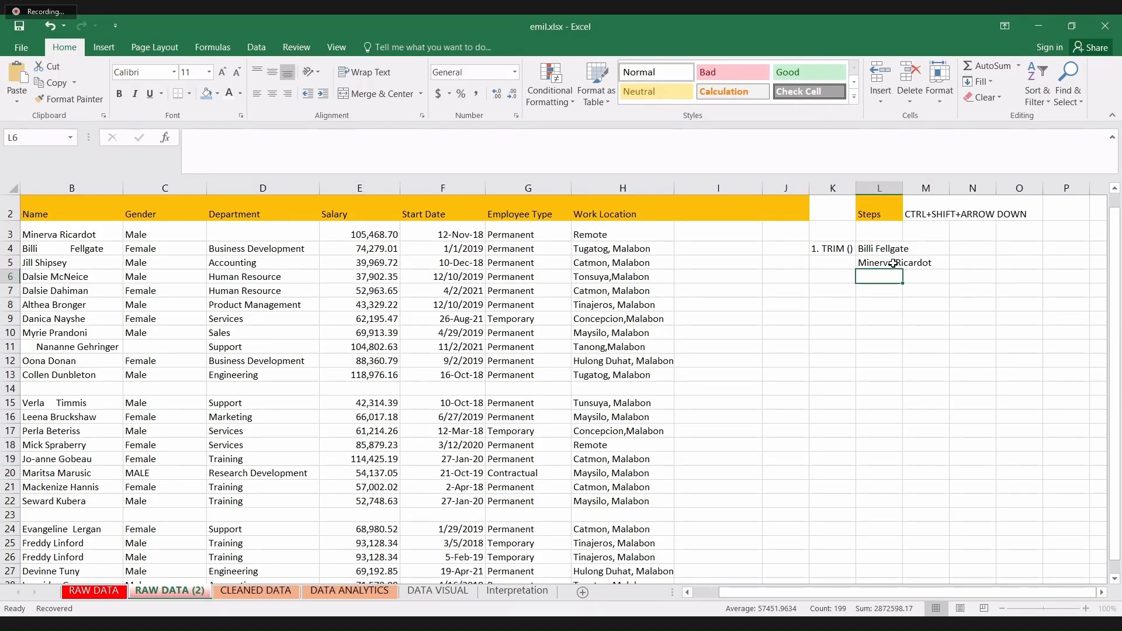
- Fill the TRIM formula in L5 down through cell L29
click(895, 264)
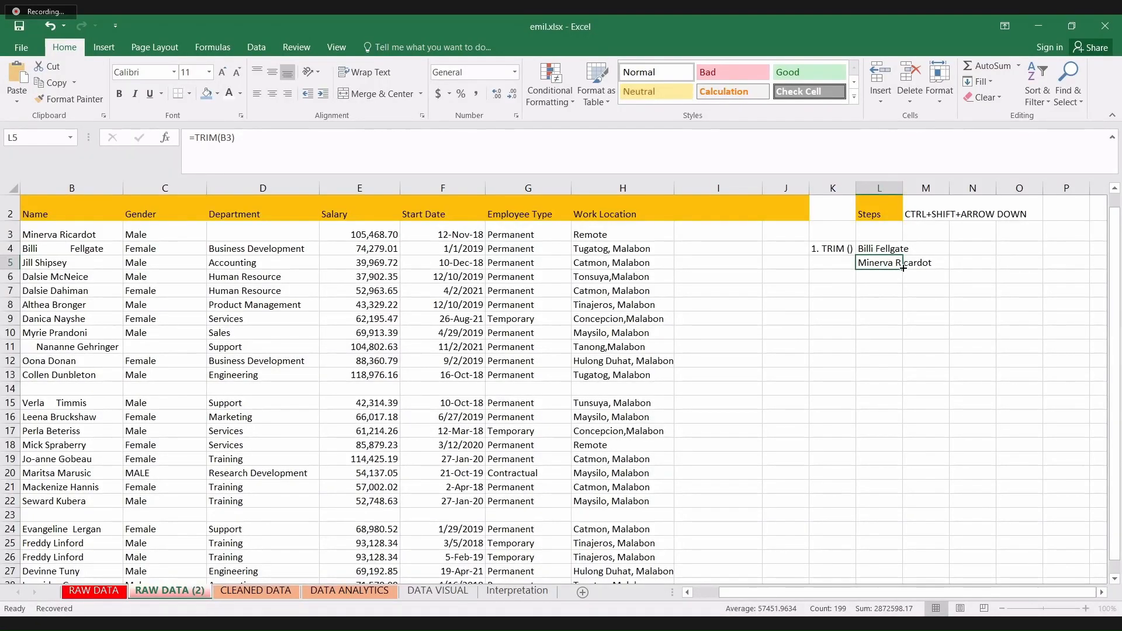
drag(905, 283, 908, 515)
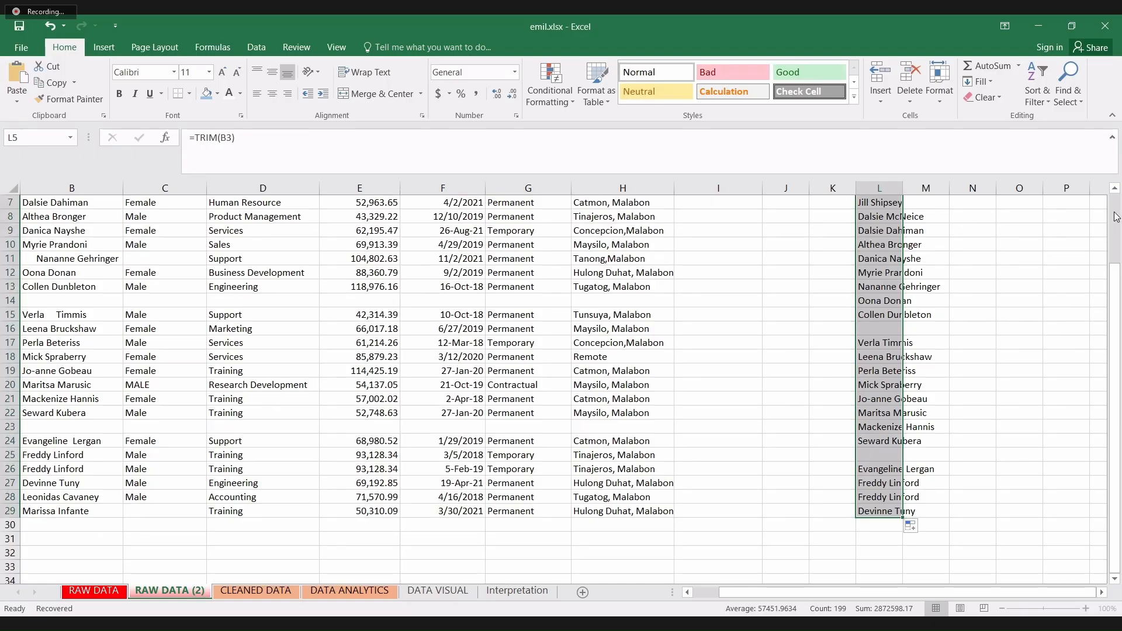
click(1115, 189)
click(1115, 189)
click(1115, 189)
click(1115, 189)
click(1115, 189)
click(1115, 189)
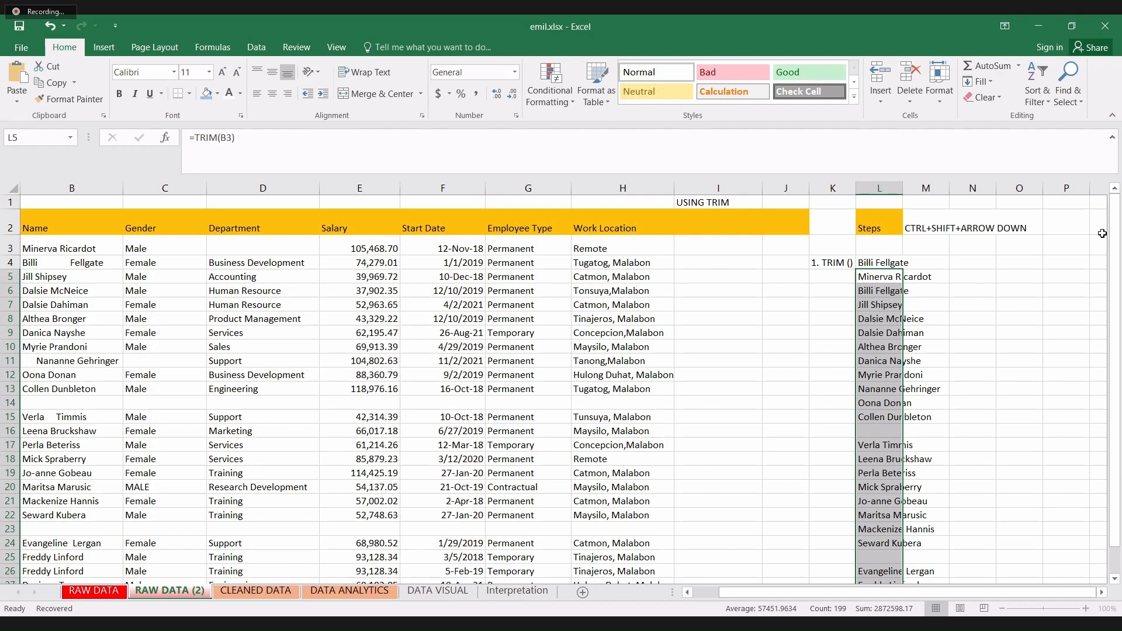
click(1046, 266)
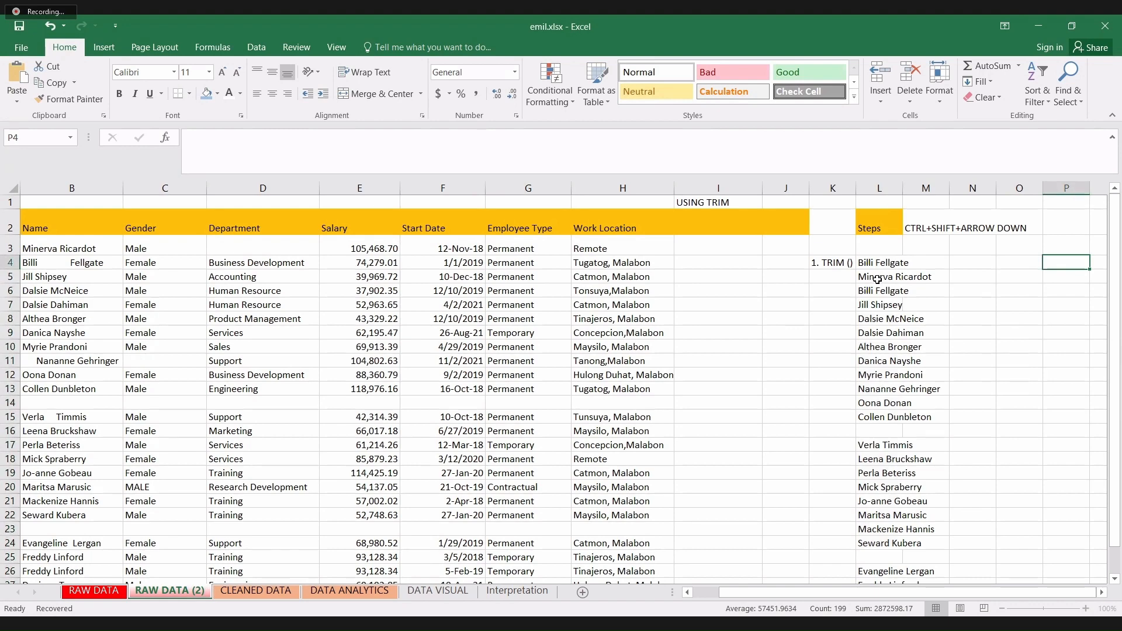
drag(877, 278, 902, 519)
key(Escape)
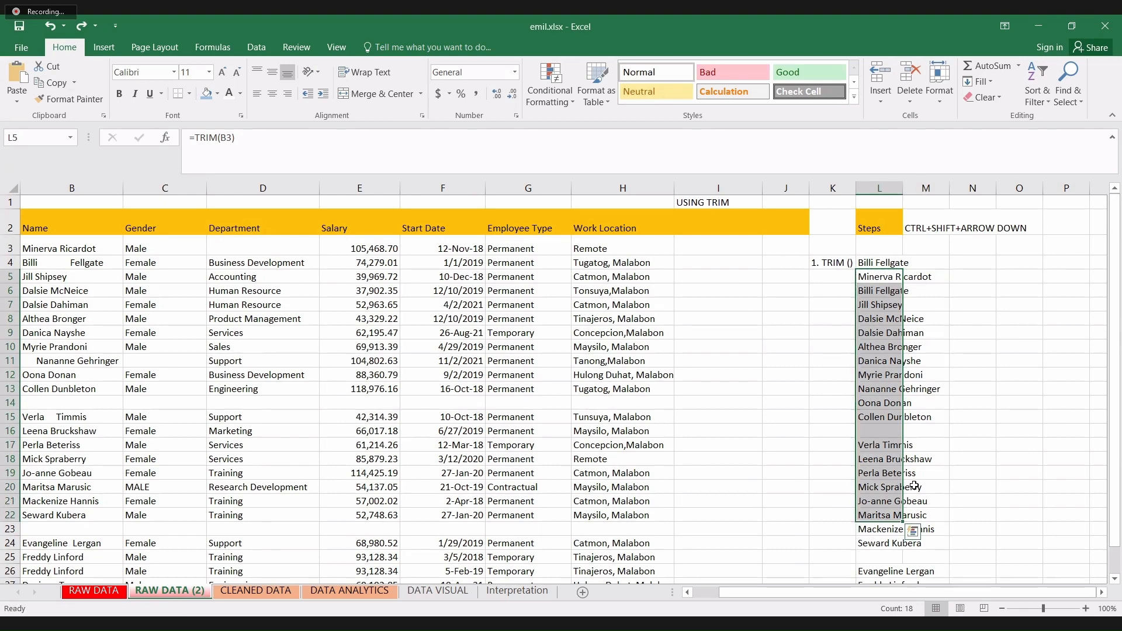
click(913, 486)
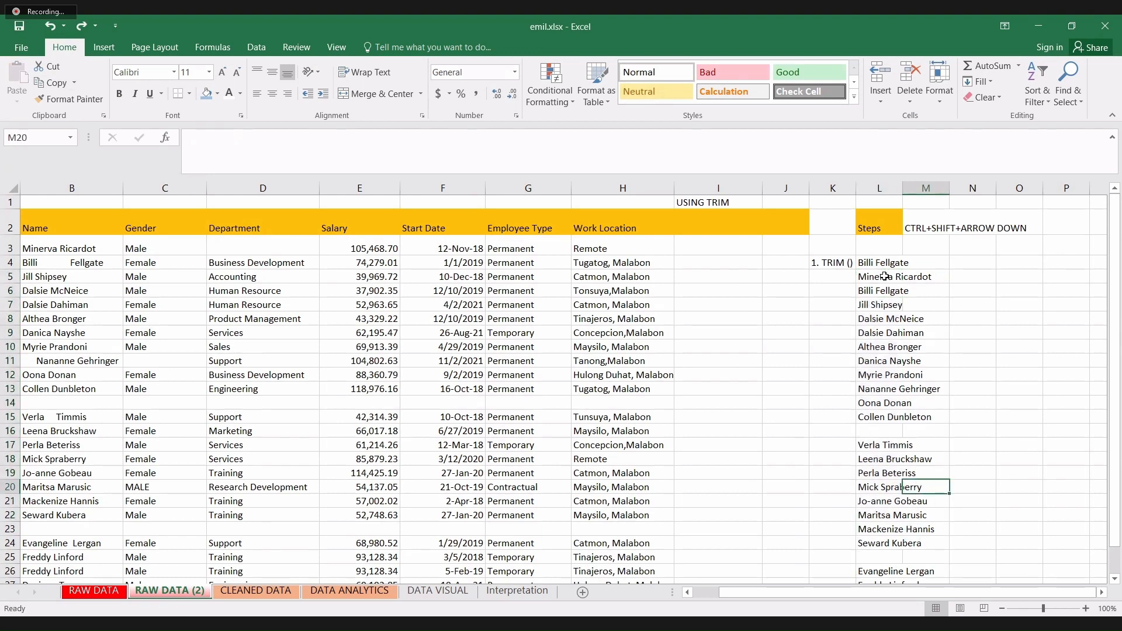
- Copy the trimmed names in L5:L29 and paste them as values over the Name column starting at B3
drag(885, 276, 887, 518)
scroll(886, 518, down, 2)
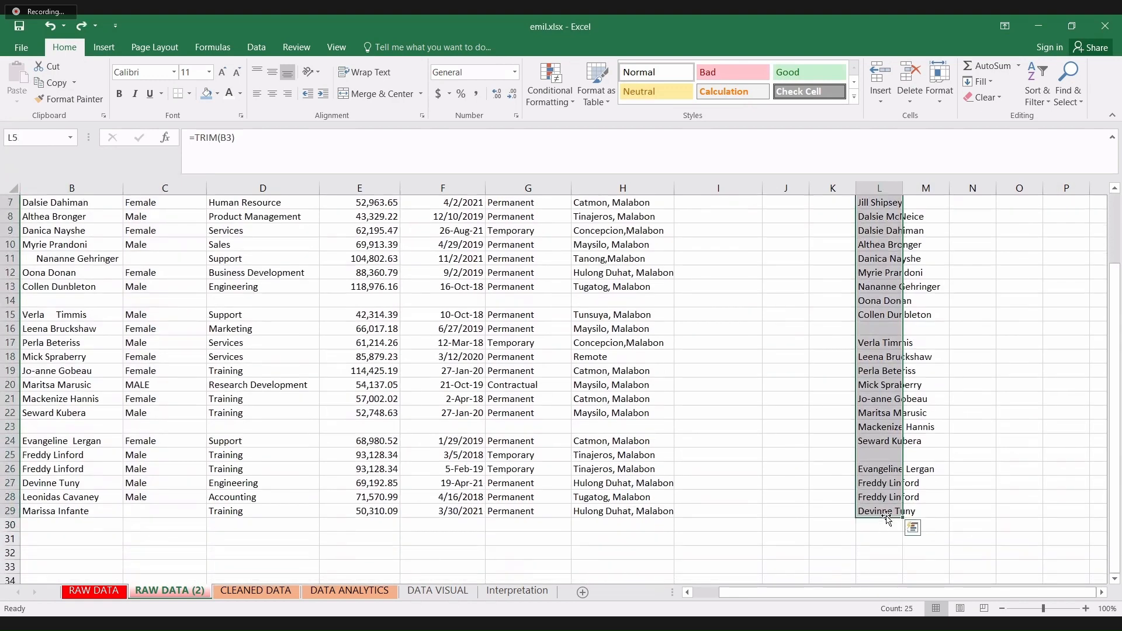
key(ctrl+c)
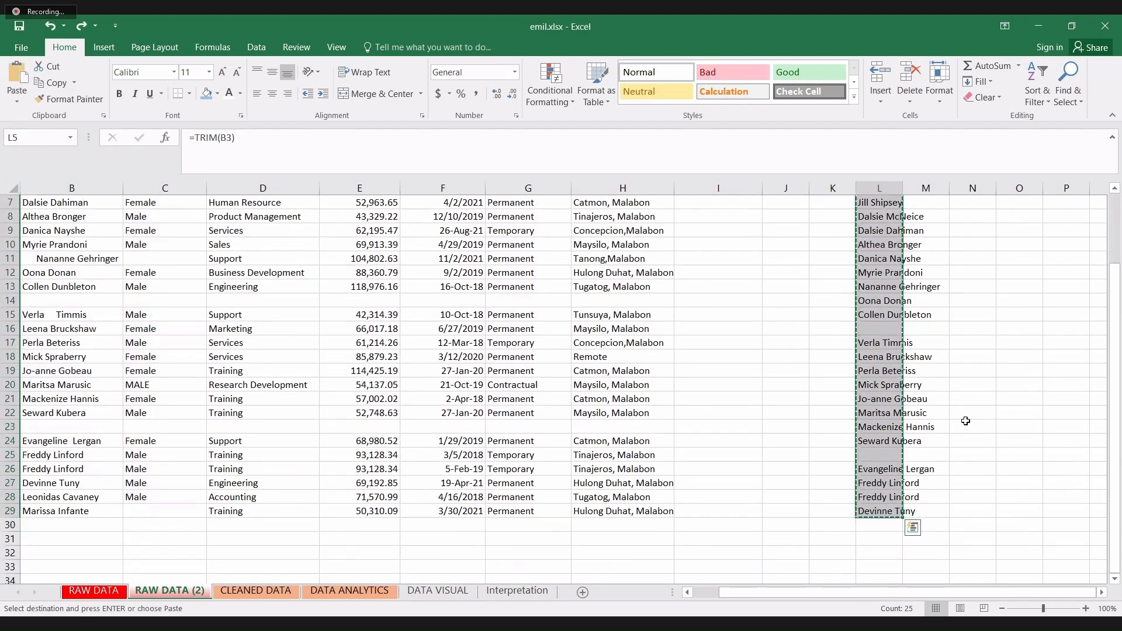
click(1114, 193)
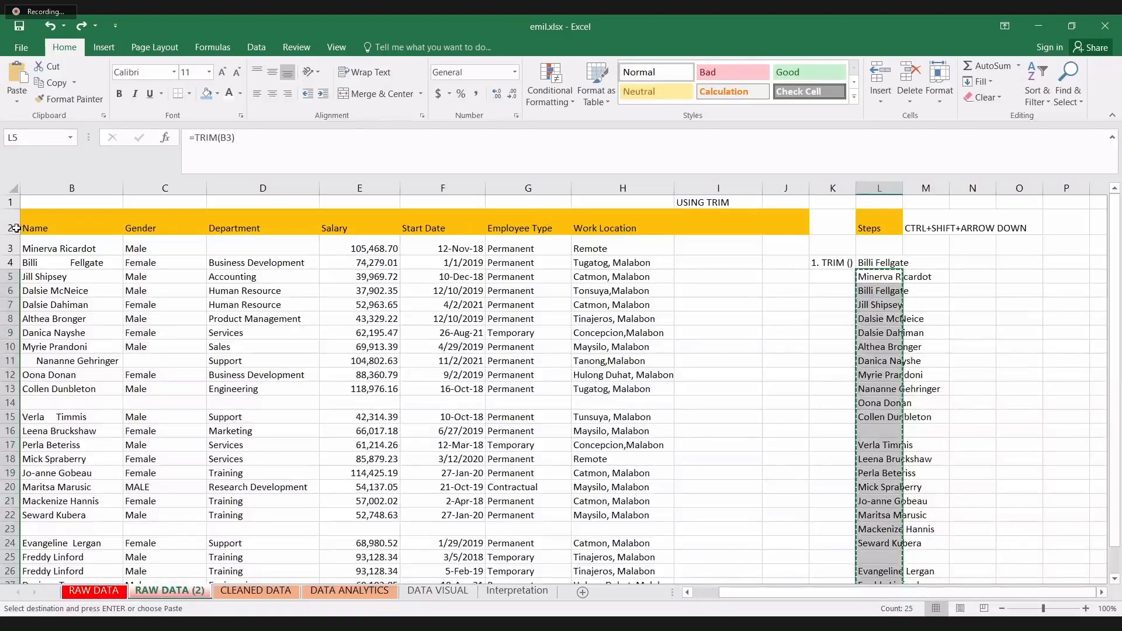
click(42, 248)
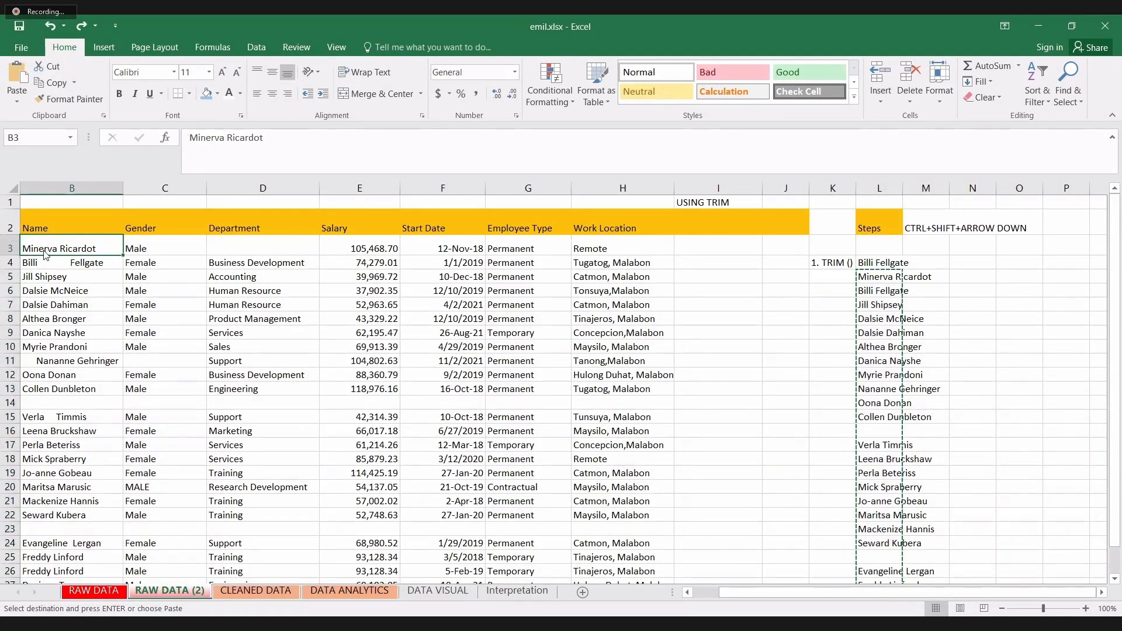
right_click(44, 250)
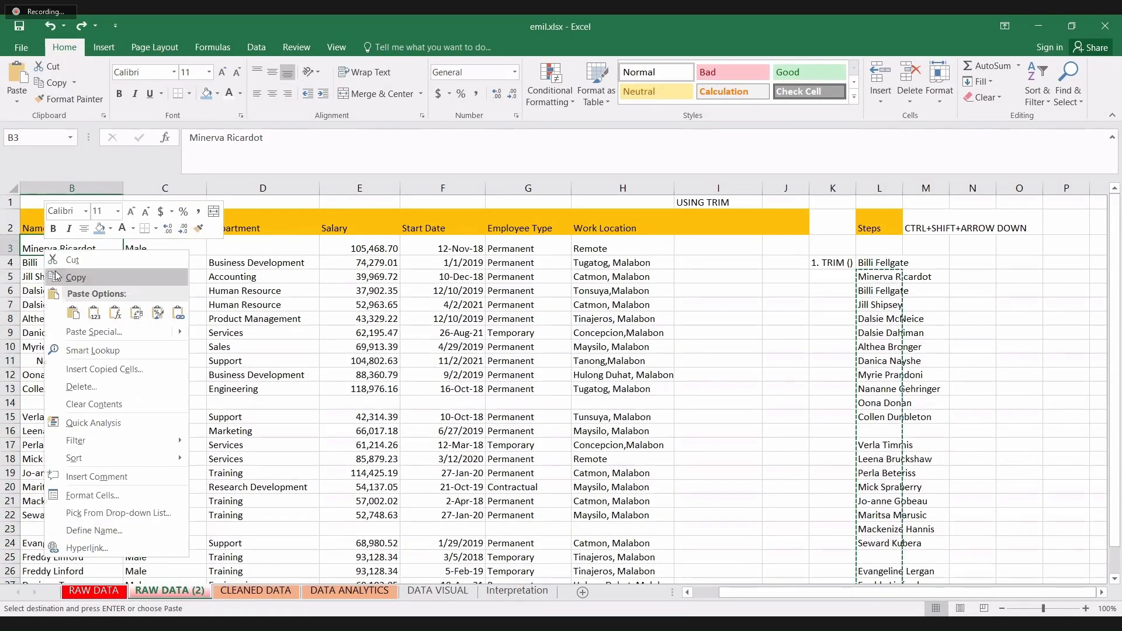
click(94, 314)
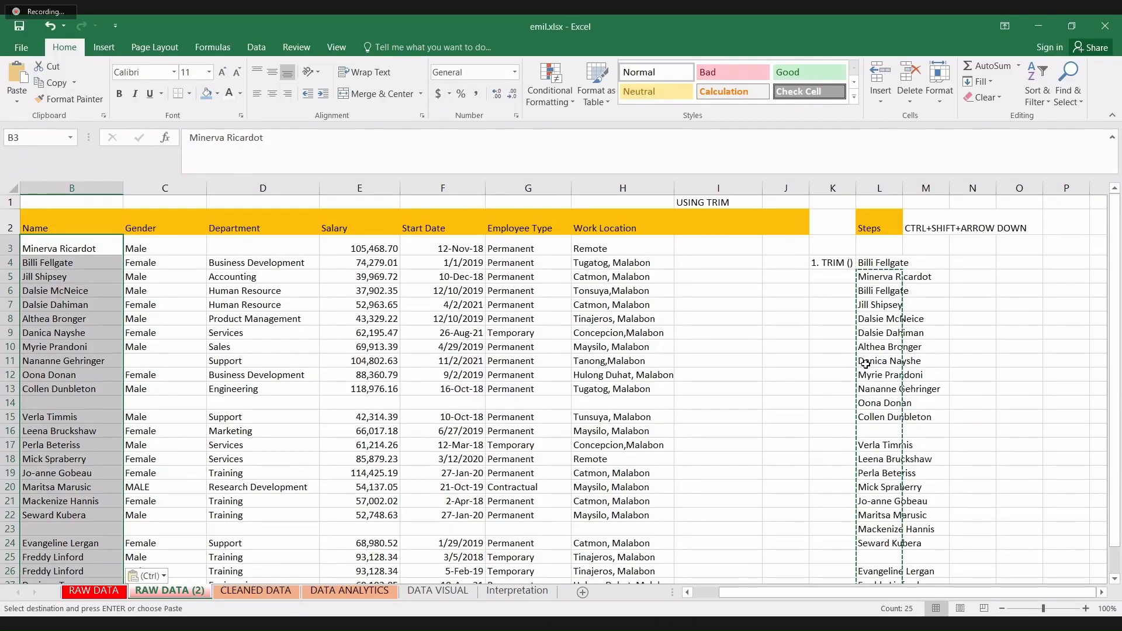
key(Escape)
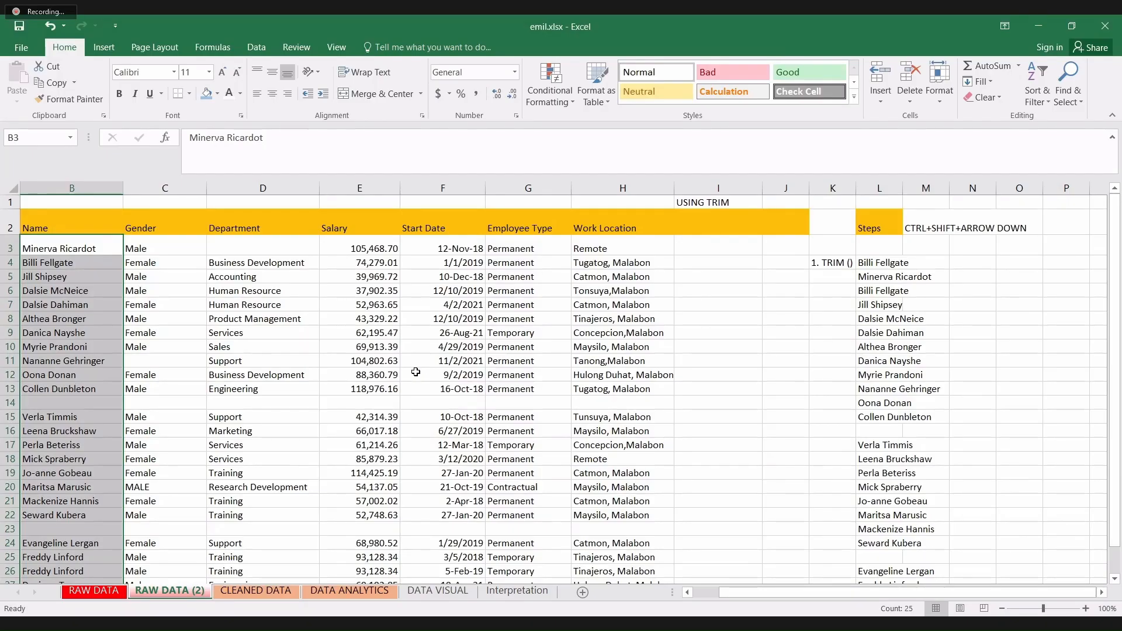
- Clear the TRIM helper formulas in column L from L5 down to L31, keeping the one in L4
click(1114, 579)
click(1115, 580)
click(1114, 580)
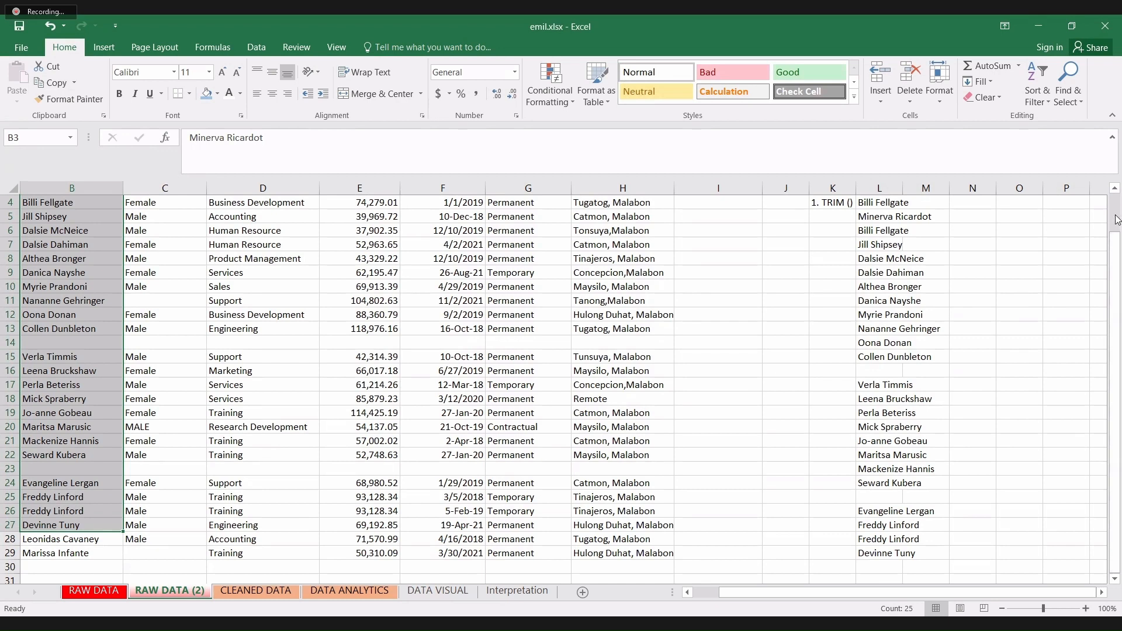
scroll(1117, 219, up, 1)
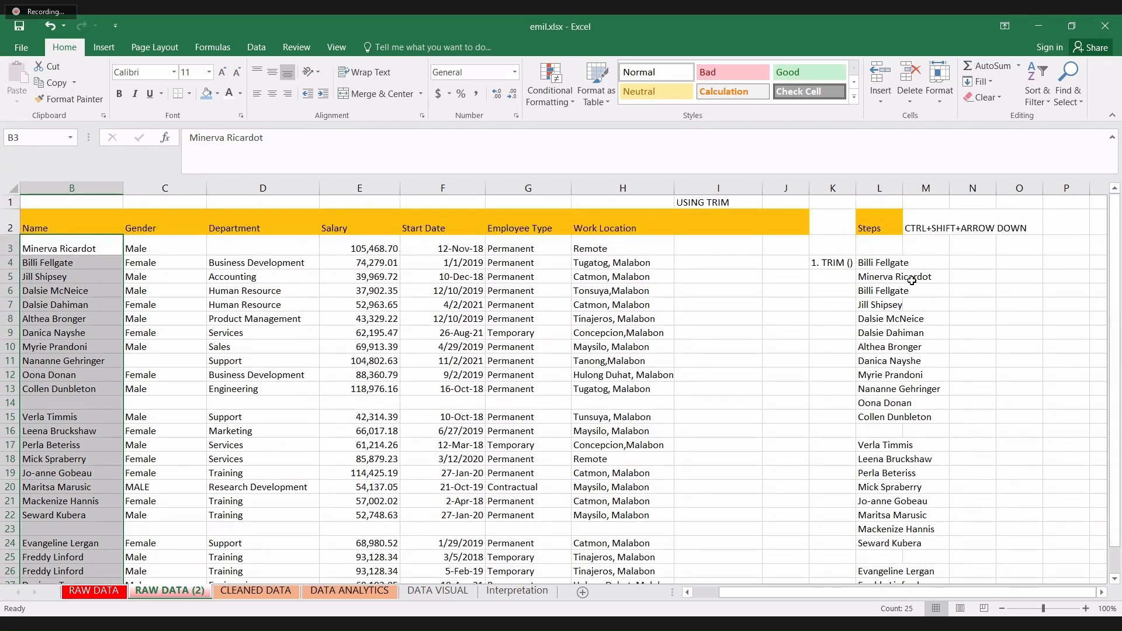
drag(912, 279, 918, 351)
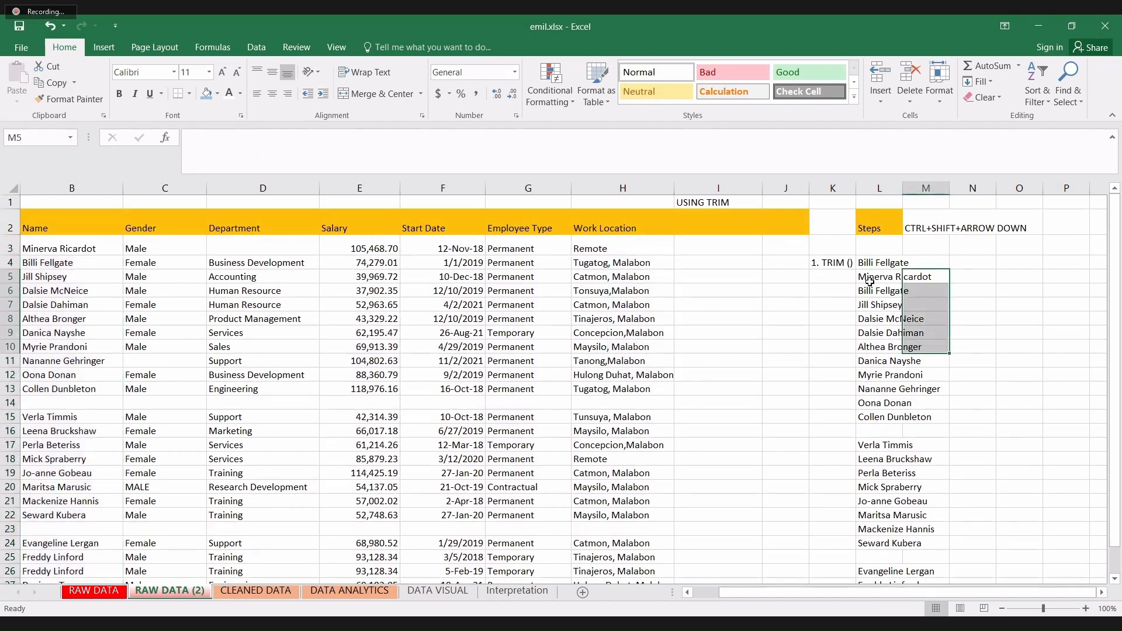
click(873, 282)
drag(873, 283, 897, 562)
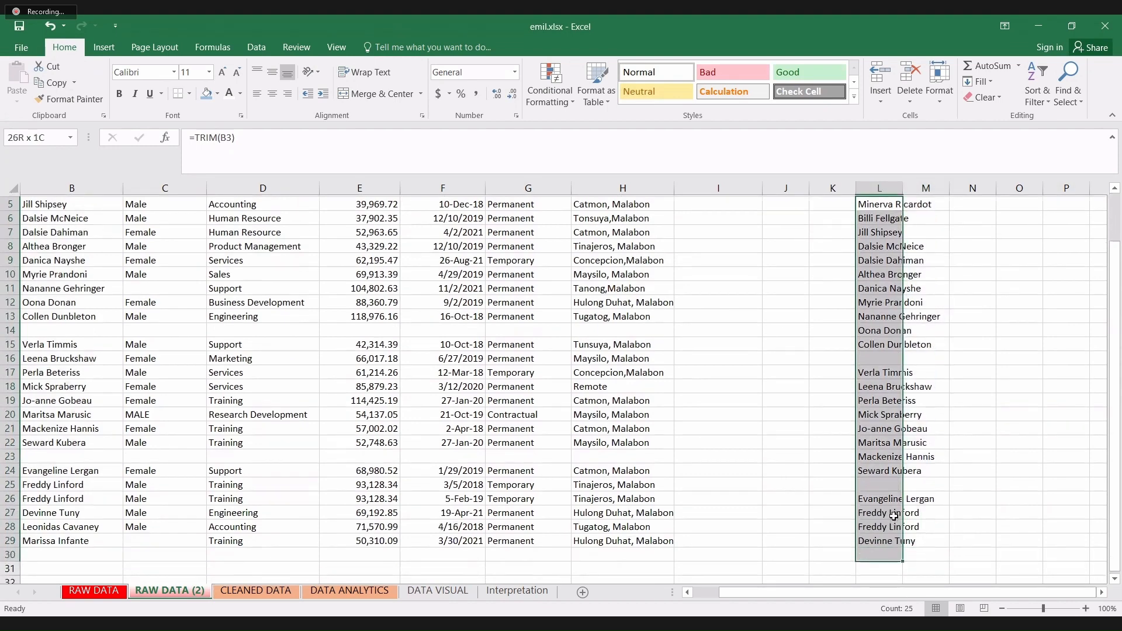
drag(893, 517, 895, 518)
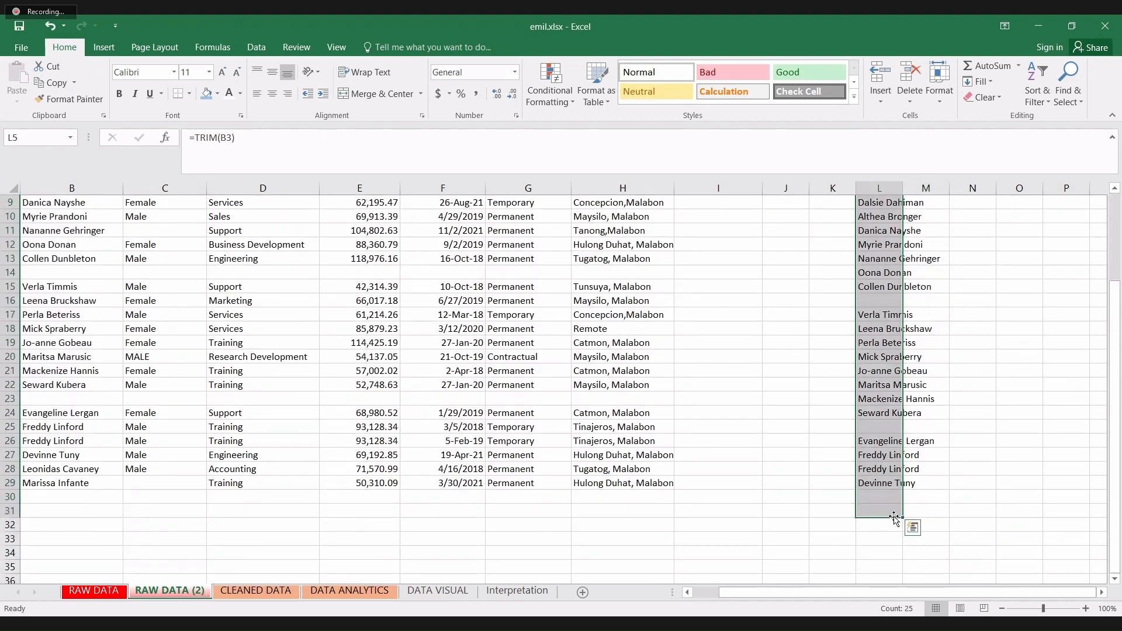
key(Delete)
scroll(895, 517, up, 3)
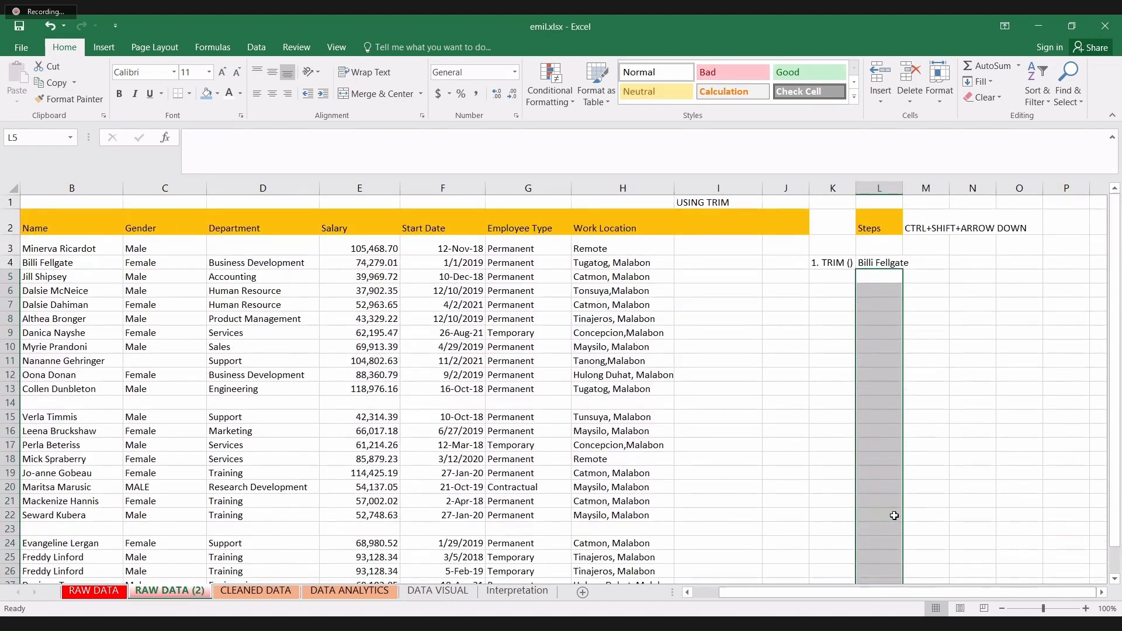
- Look through the employee dataset down past its last record and back up to the header row
key(Down)
key(Down)
key(Down)
key(Down)
key(Down)
key(Down)
key(Down)
key(Down)
key(Down)
key(Down)
key(Down)
key(Down)
key(Down)
key(Down)
key(Down)
key(Down)
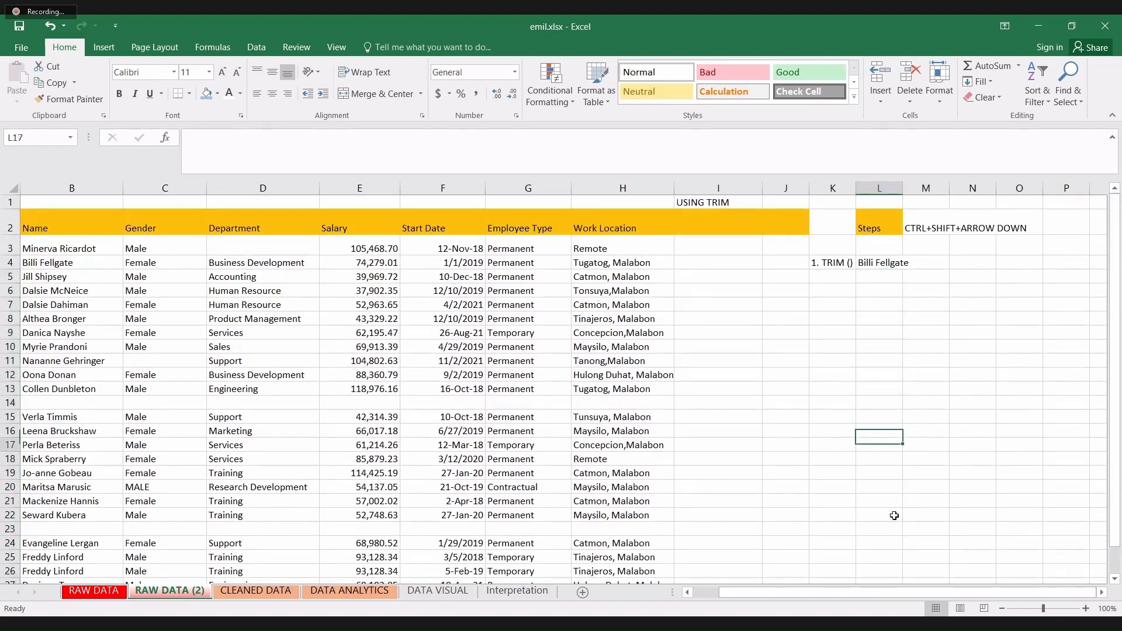
key(Down)
key(Down)
key(Down)
key(Down)
key(Down)
key(Down)
key(Down)
key(Down)
key(Down)
key(Down)
key(Down)
key(Down)
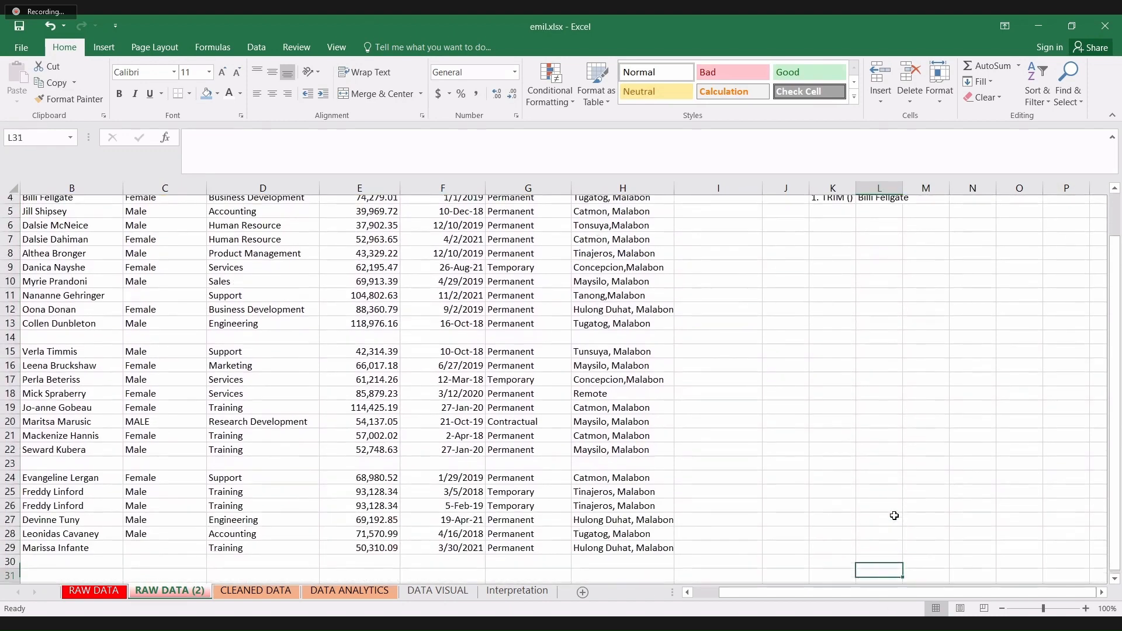
key(Down)
key(Down)
key(Down)
key(Down)
key(Down)
key(Down)
key(Down)
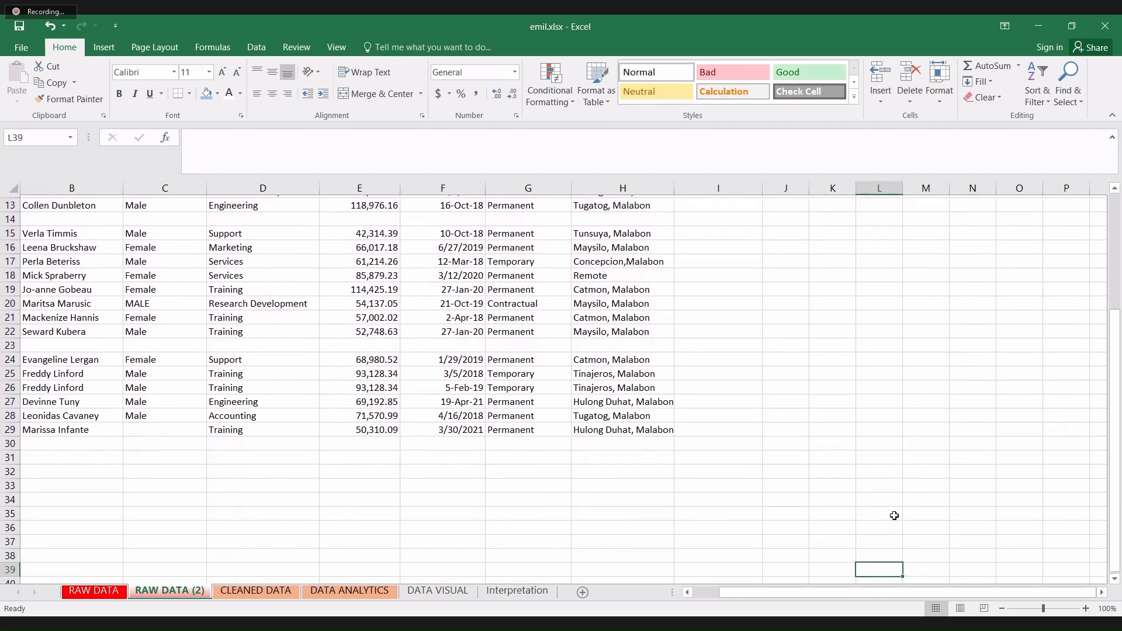
key(Up)
key(Up)
key(Up)
key(Up)
key(Up)
key(Up)
key(Up)
key(Up)
key(Up)
key(Up)
key(Up)
key(Up)
key(Up)
key(Up)
key(Up)
key(Up)
key(Up)
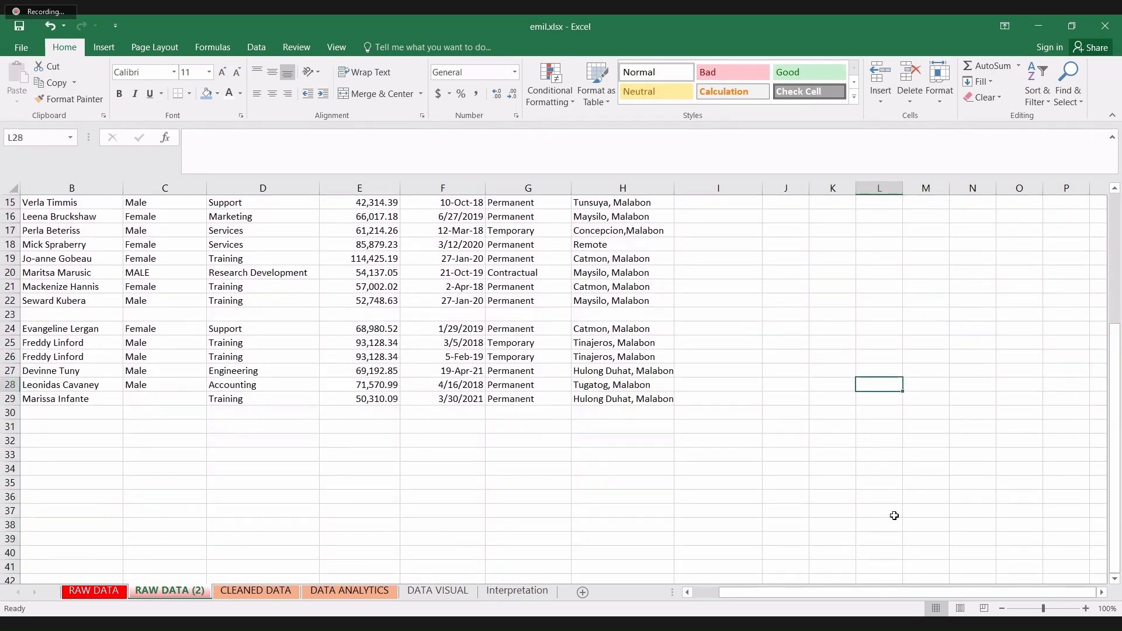
key(Up)
key(Up)
key(Up)
key(Up)
key(Up)
key(Up)
key(Up)
key(Up)
key(Up)
key(Up)
key(Up)
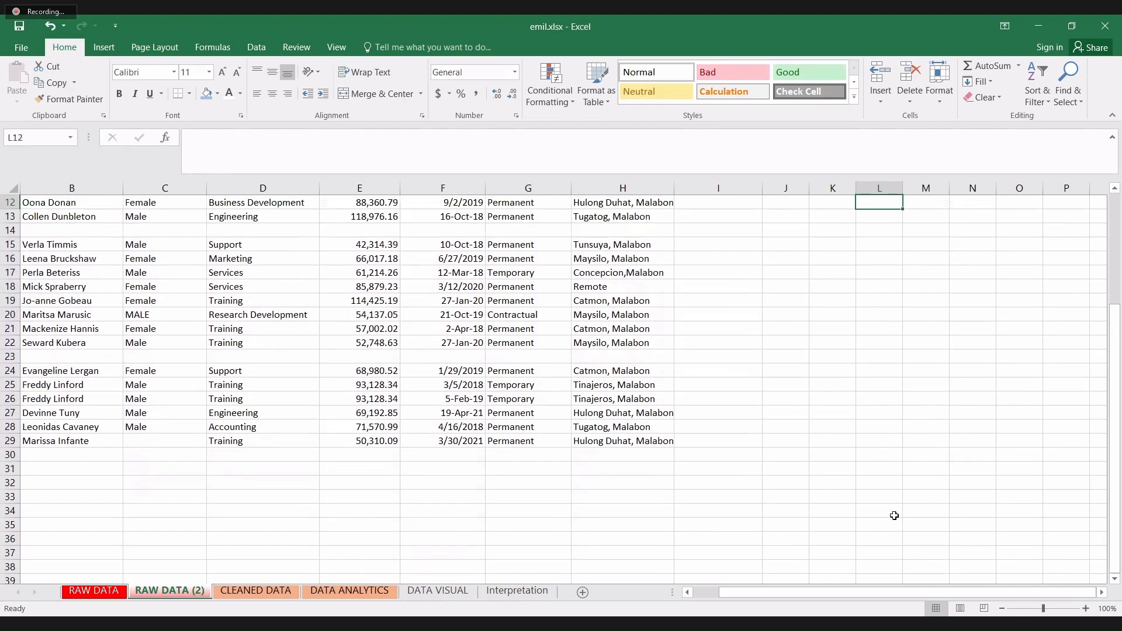
key(Up)
key(Up)
key(Up)
key(Up)
key(Up)
key(Up)
key(Up)
key(Up)
key(Up)
key(Up)
key(Up)
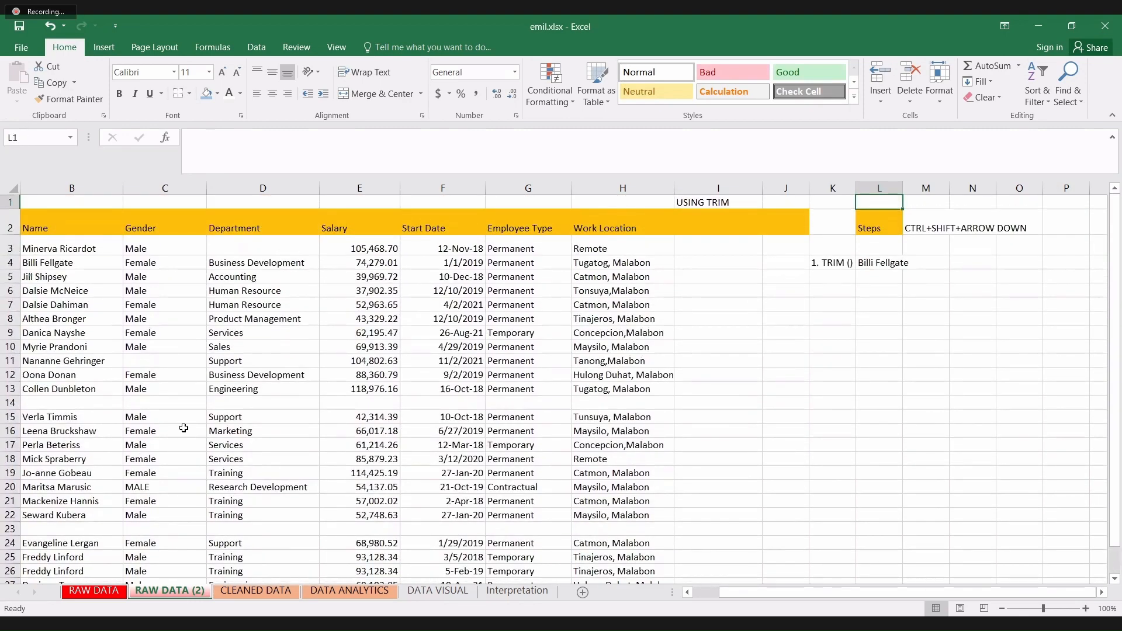
- Examine the Gender column from C3 down past the last record and back up for missing or inconsistent entries
click(175, 256)
click(182, 247)
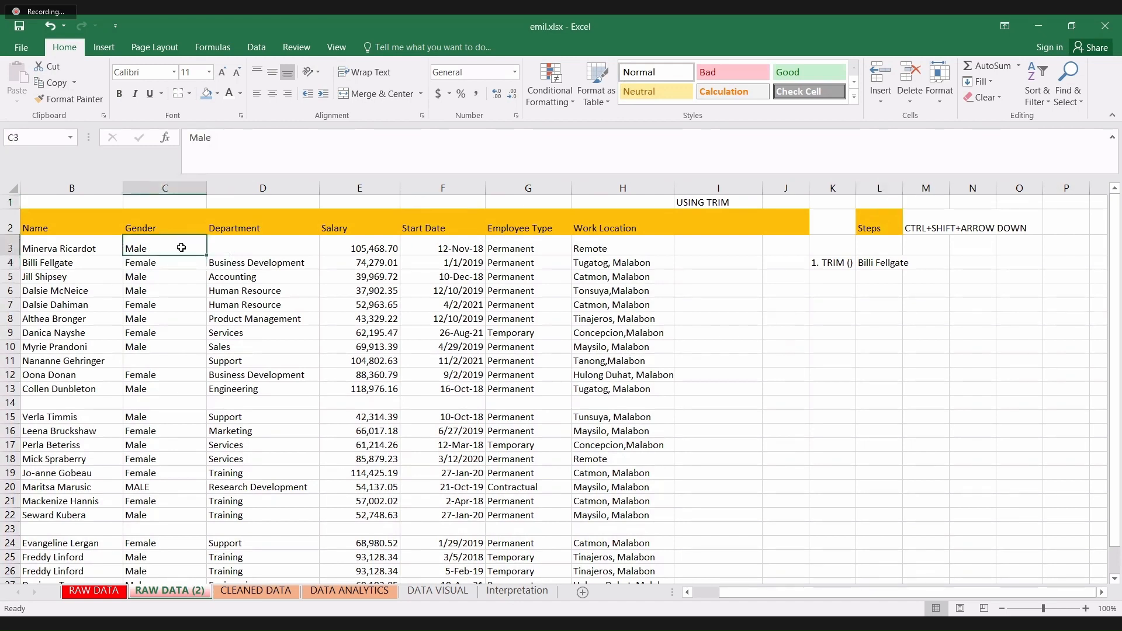
key(Down)
key(Down)
key(Down)
key(Down)
key(Down)
key(Down)
key(Down)
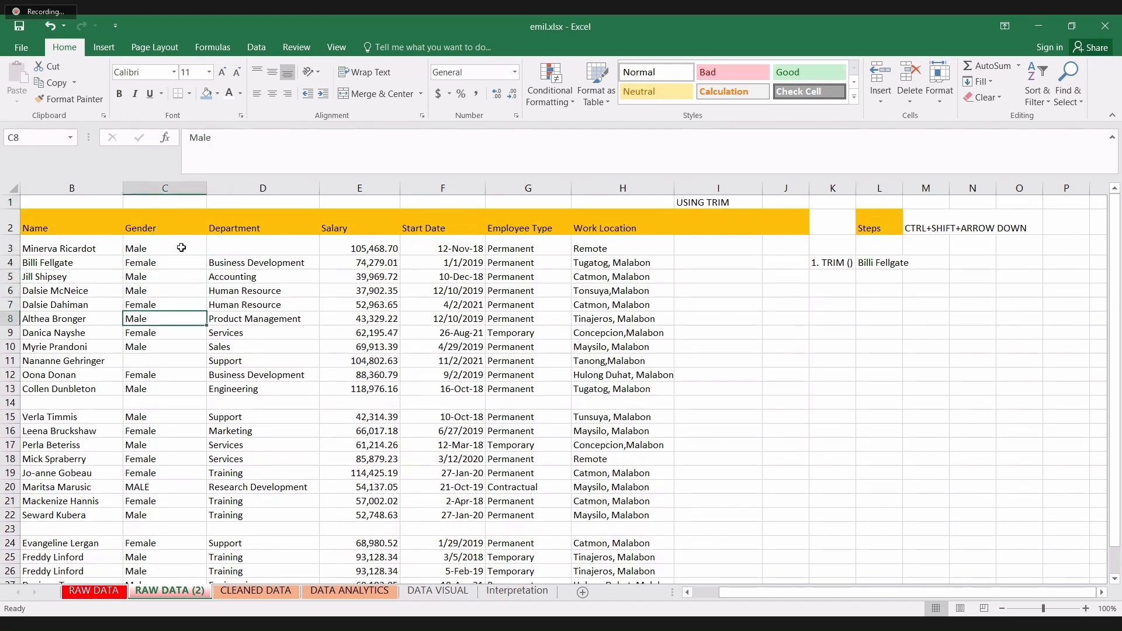
key(Down)
key(Down)
key(Down)
key(Down)
key(Down)
key(Down)
key(Down)
key(Down)
key(Down)
key(Down)
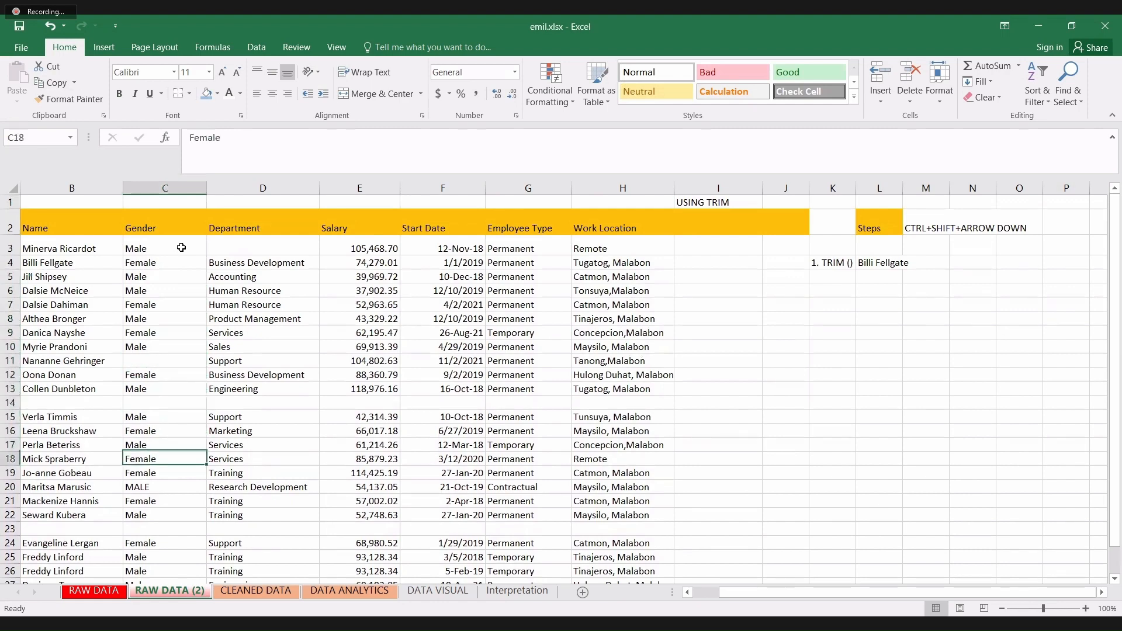
key(Down)
key(Down)
key(Down)
key(Down)
key(Down)
key(Down)
key(Down)
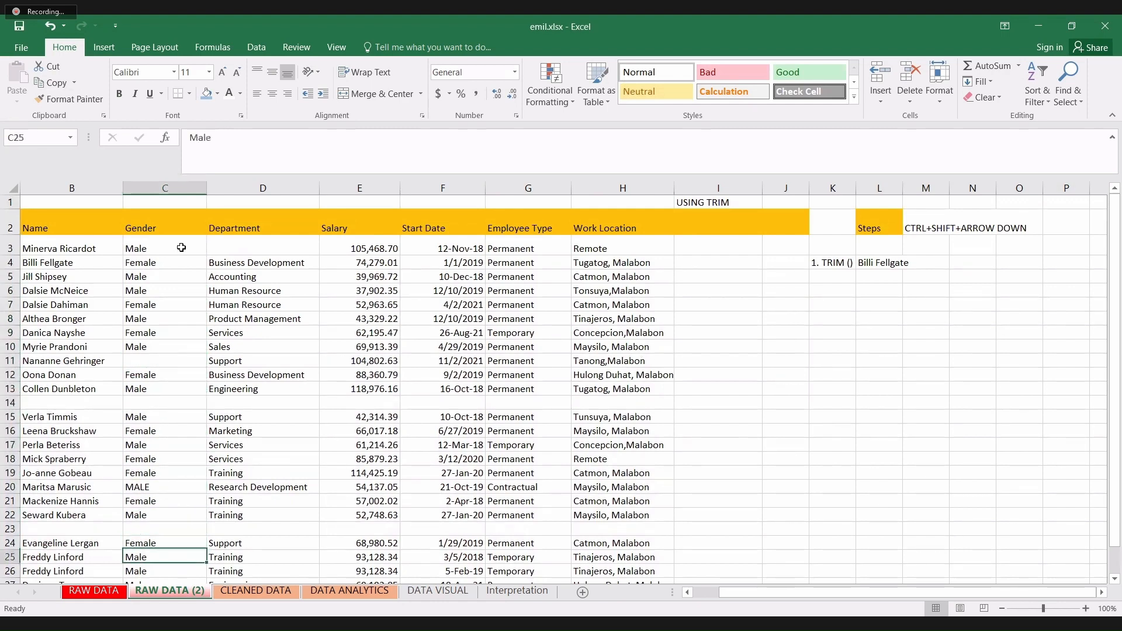
key(Down)
key(Down)
key(Down)
key(Down)
key(Down)
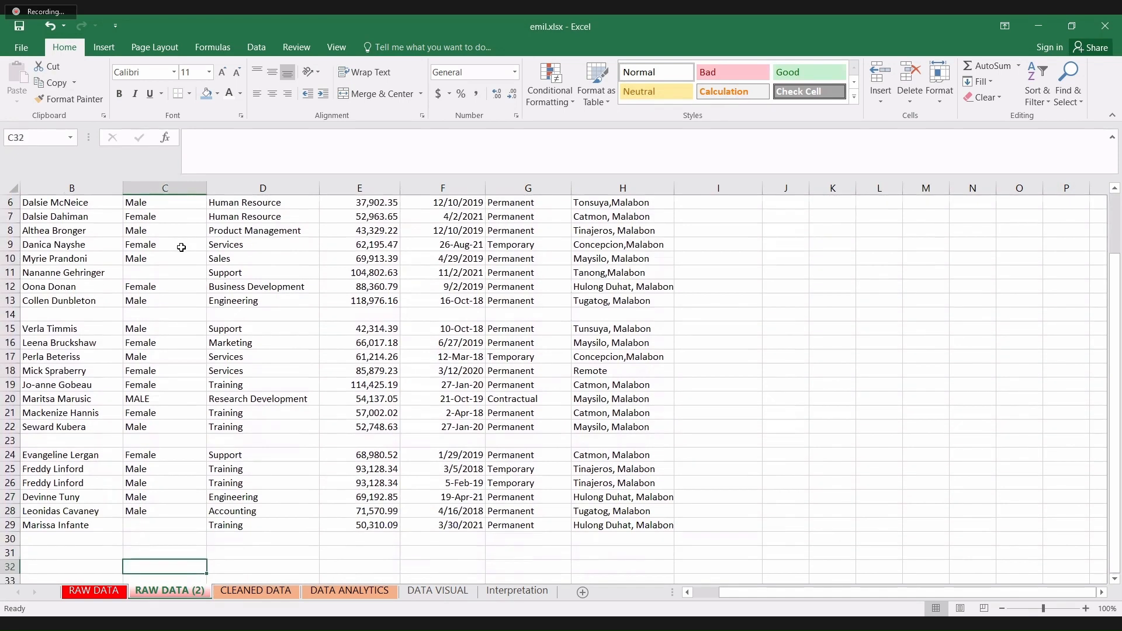
key(Up)
key(Up)
key(Up)
key(Up)
key(Up)
key(Up)
key(Up)
key(Up)
key(Up)
key(Up)
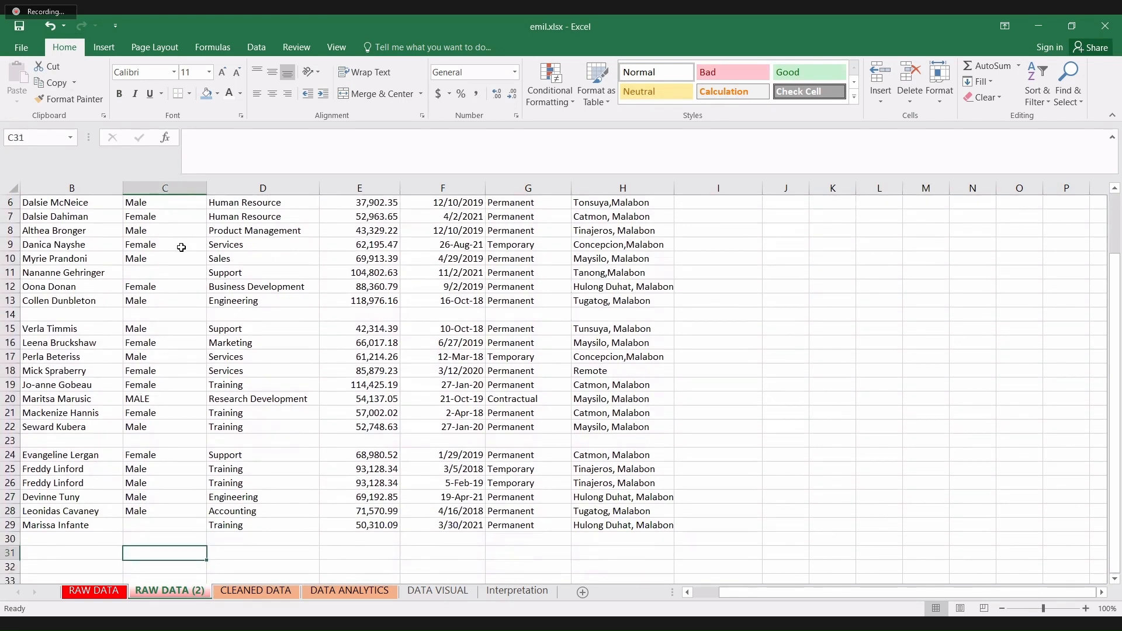
key(Up)
key(Up)
key(Up)
key(Up)
key(Up)
key(Up)
key(Up)
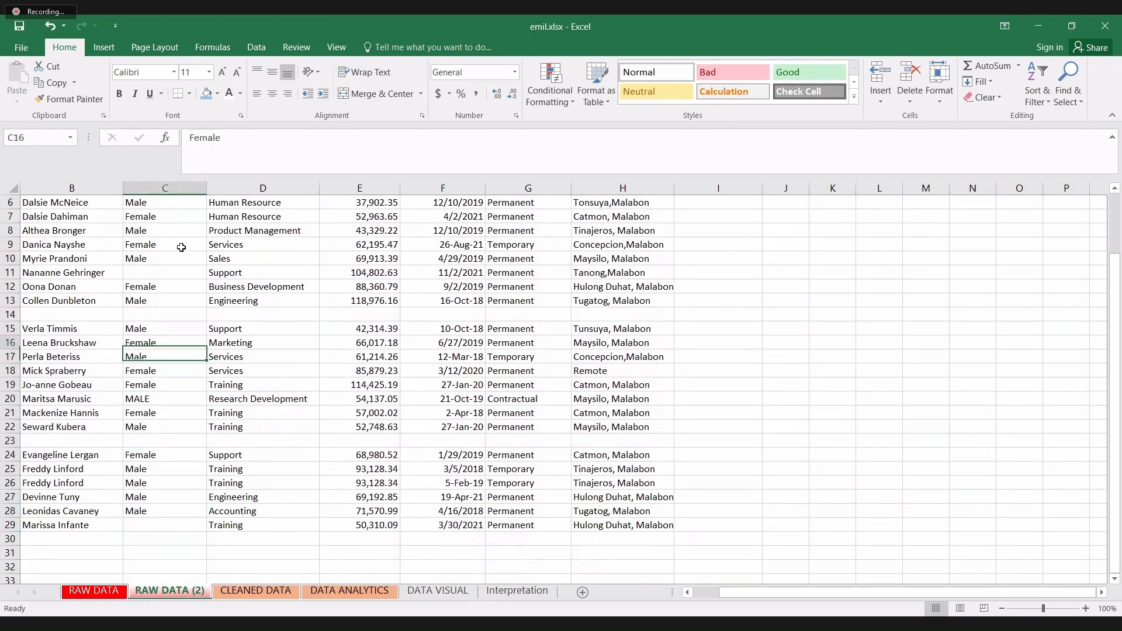
- Try retyping the gender in cell C15 as "male"
text(ma)
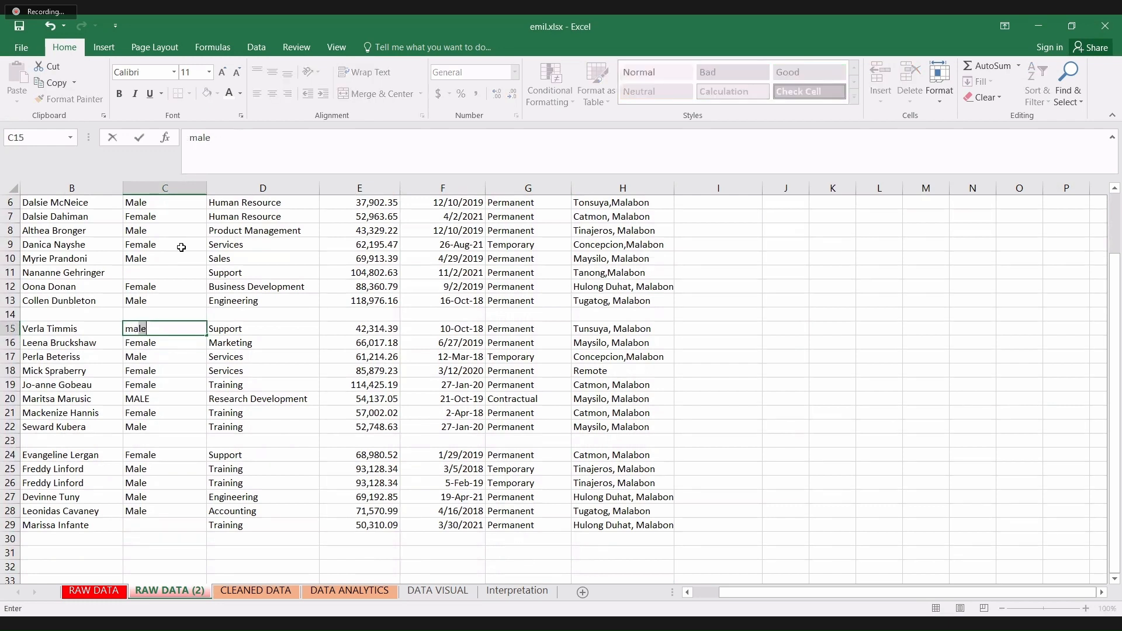
text(le)
key(Up)
- Check the Gender entries in the upper rows of the dataset, including the blank cell C11
key(Up)
key(Up)
key(Up)
key(Up)
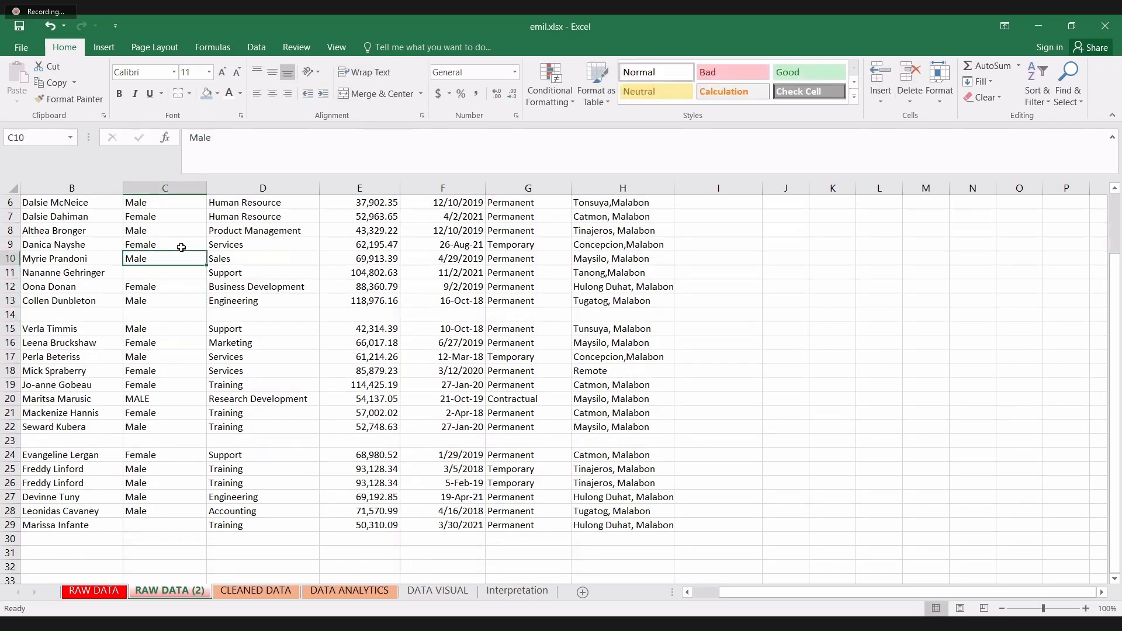
key(Down)
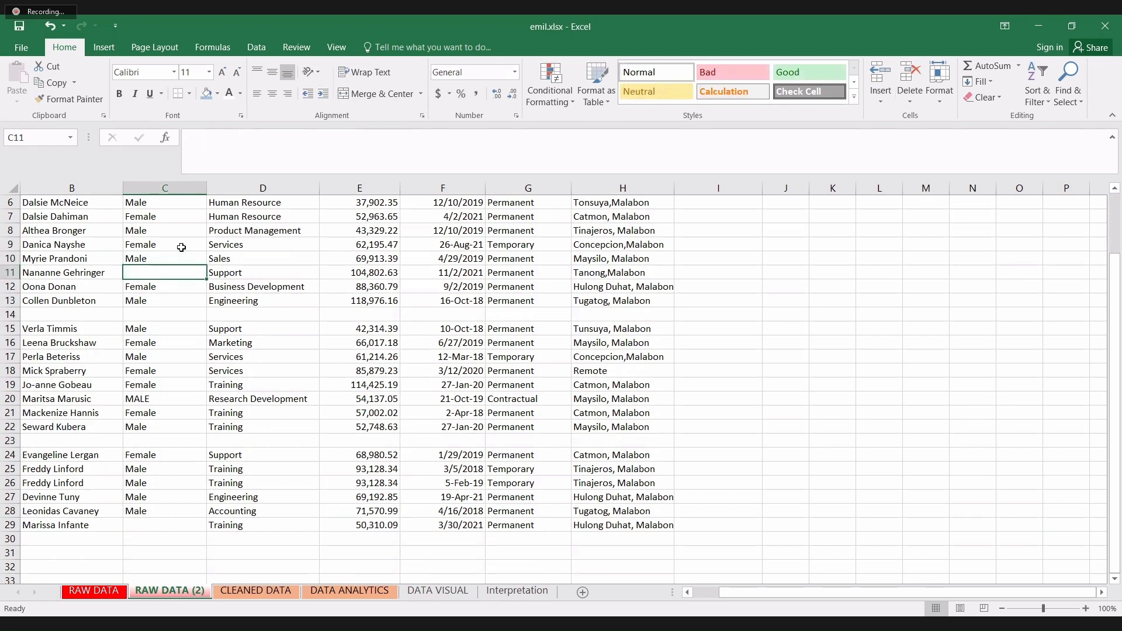
key(Up)
key(Up)
key(Up)
key(Up)
key(Up)
key(Up)
key(Up)
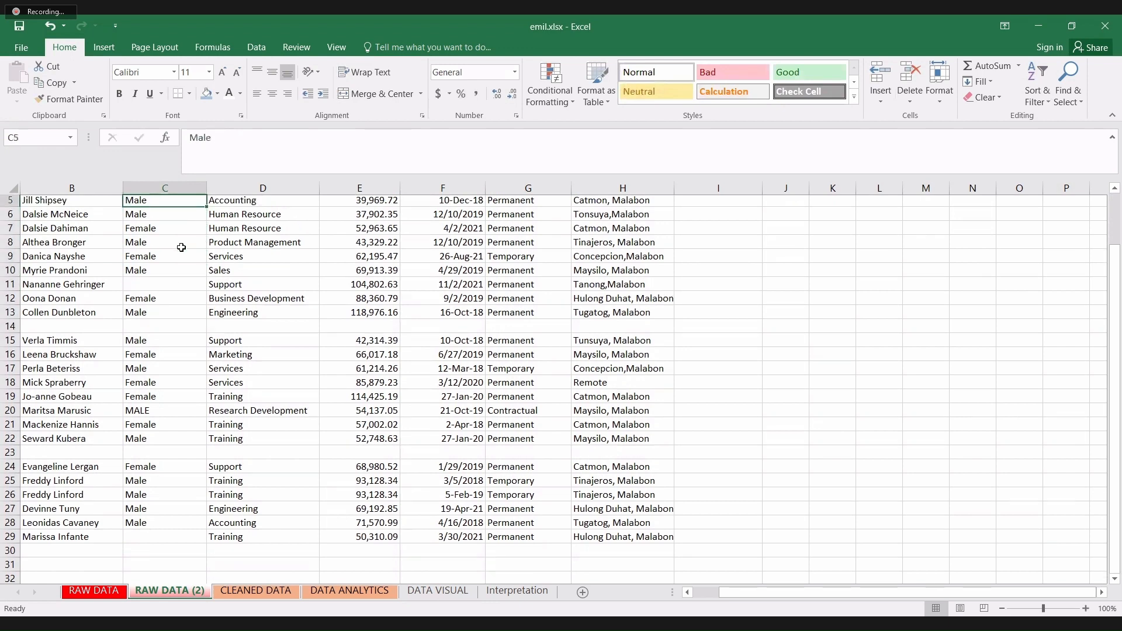
key(Up)
key(Up)
key(Down)
key(Down)
key(Down)
key(Down)
key(Down)
key(Down)
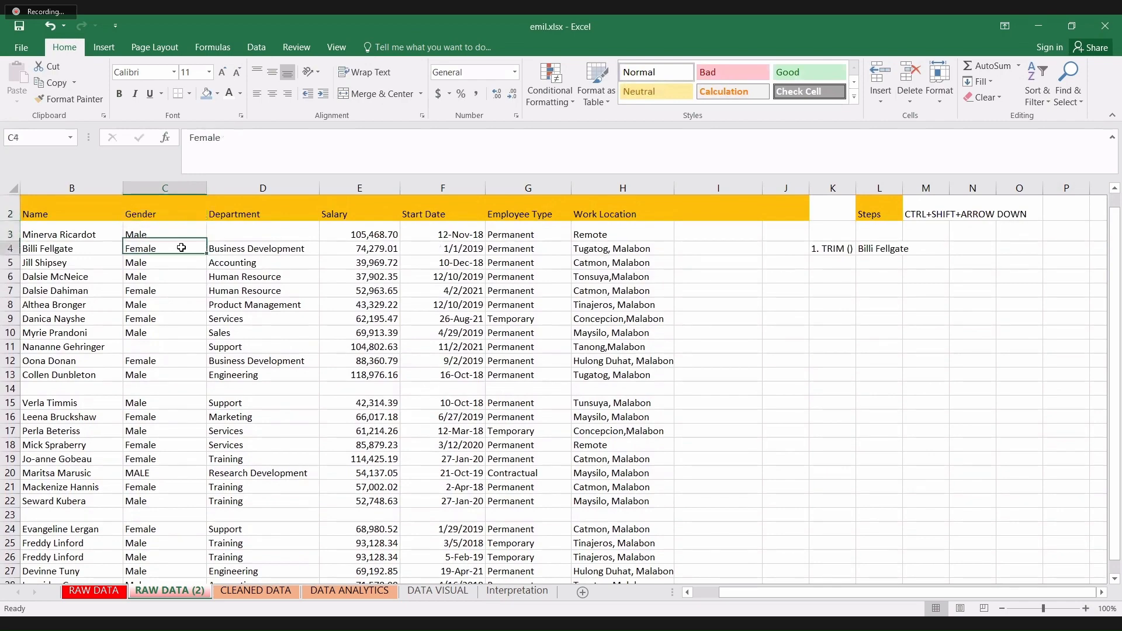
- Review the Gender entries from C4 down past the last record for inconsistent capitalization or blanks
key(Down)
key(Down)
key(Down)
key(Down)
key(Down)
key(Down)
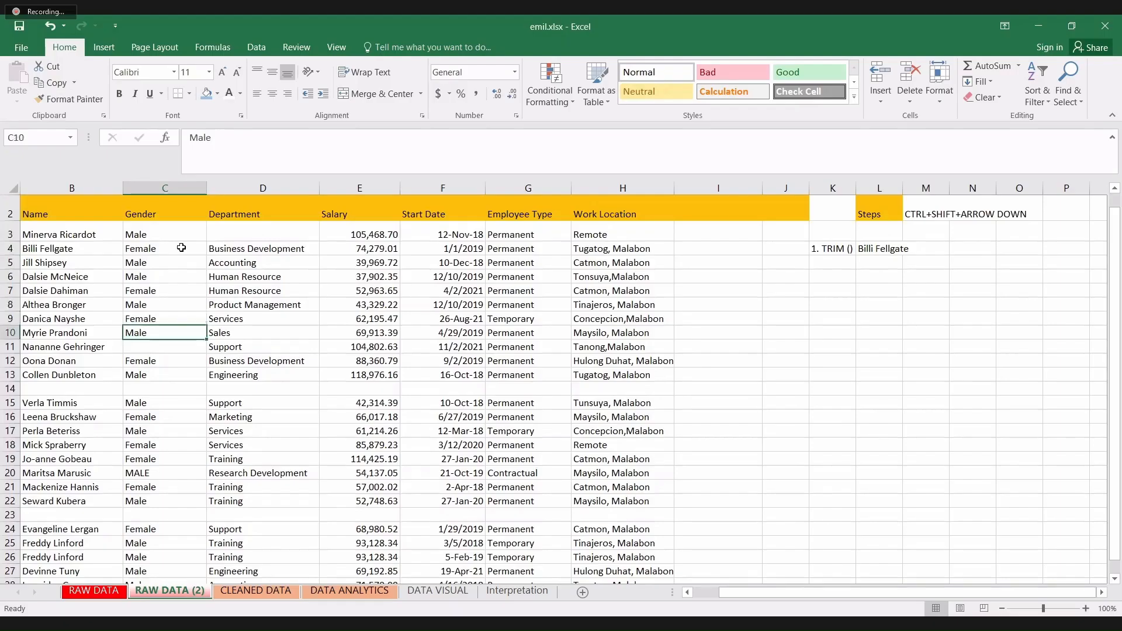
key(Down)
key(Down)
key(Down)
key(Down)
key(Down)
key(Down)
key(Down)
key(Down)
key(Down)
key(Down)
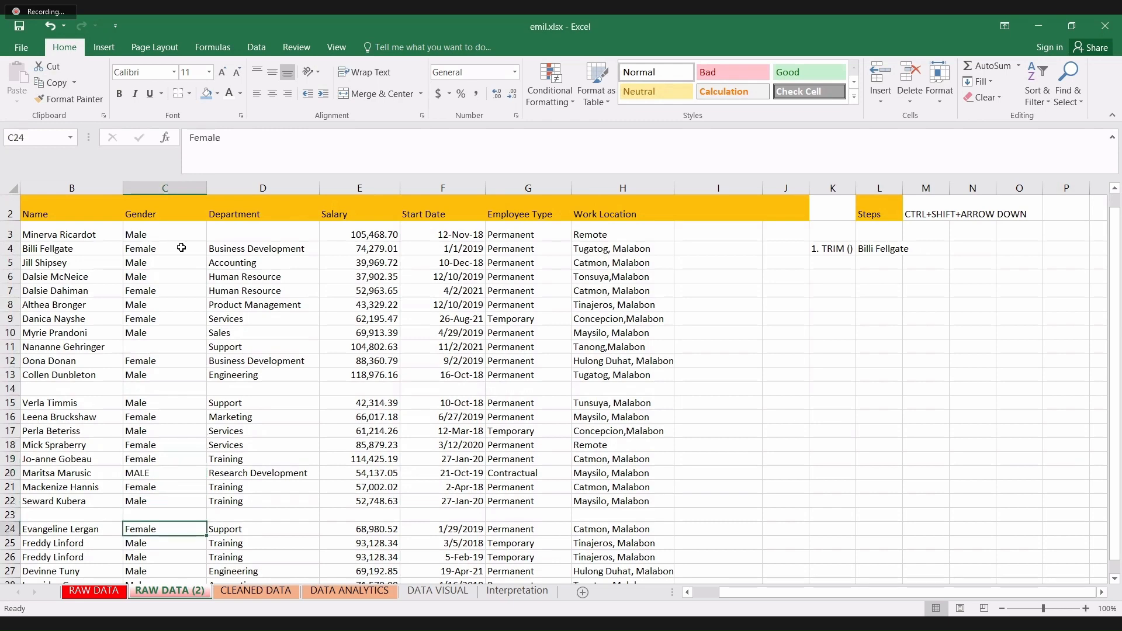
key(Down)
key(Down)
key(Down)
key(Down)
key(Down)
key(Down)
key(Down)
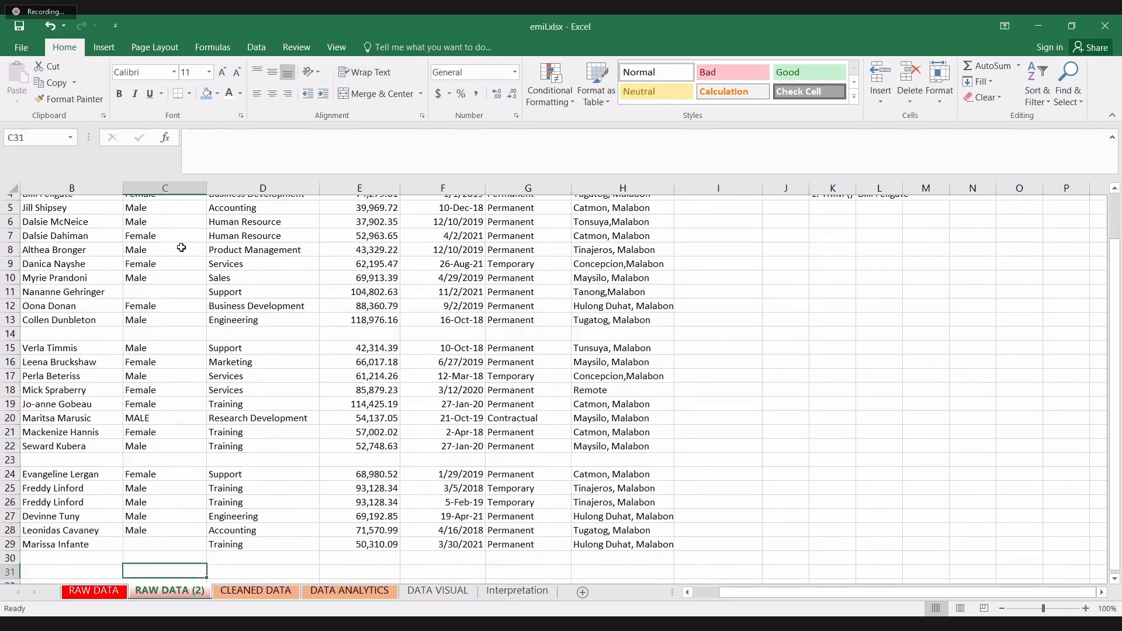
- Recheck the Gender entries upward from below the last record to the first rows of the dataset
key(Up)
key(Up)
key(Up)
key(Up)
key(Up)
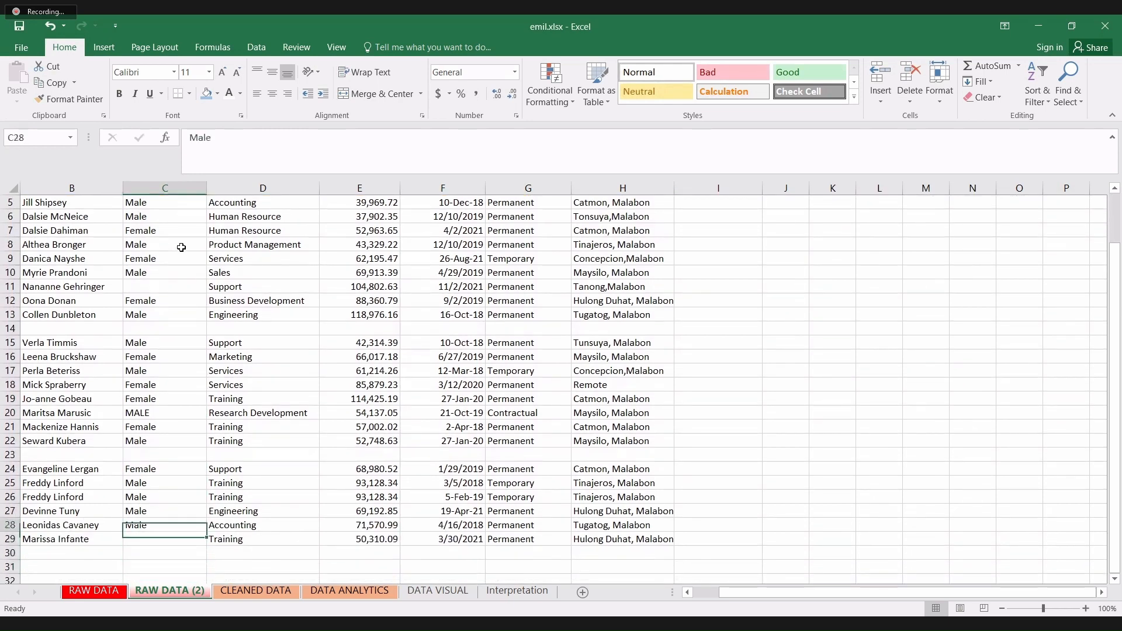
key(Up)
key(Up)
key(Up)
key(Up)
key(Up)
key(Up)
key(Up)
key(Up)
key(Up)
key(Up)
key(Up)
key(Up)
key(Up)
key(Up)
key(Up)
key(Up)
key(Up)
key(Up)
key(Up)
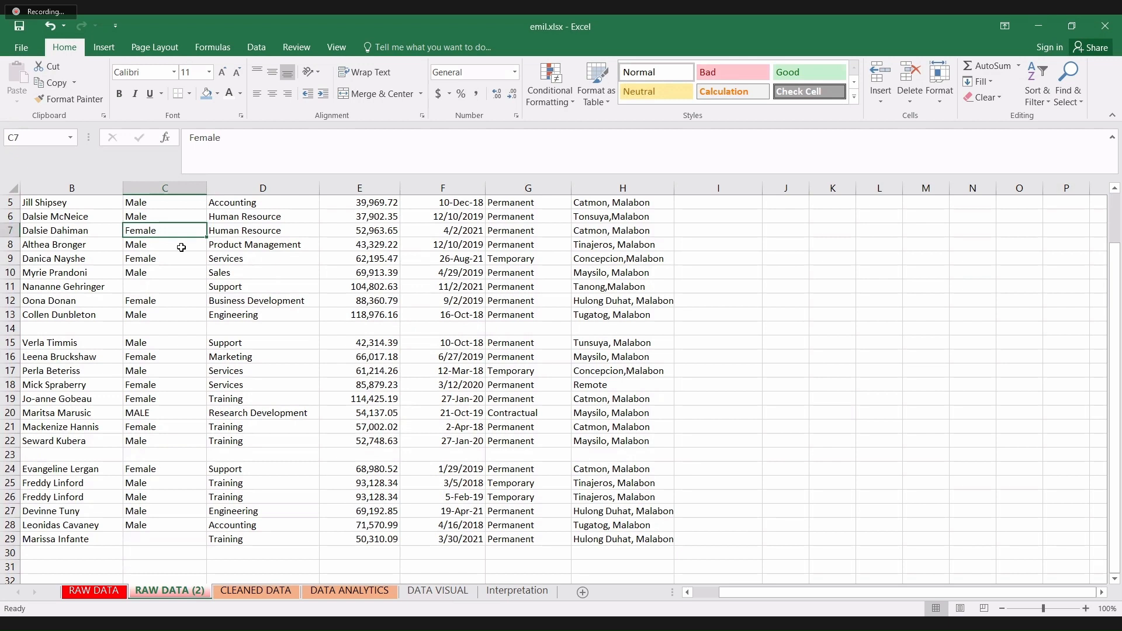
key(Up)
key(Up)
key(Up)
key(Up)
key(Up)
key(Up)
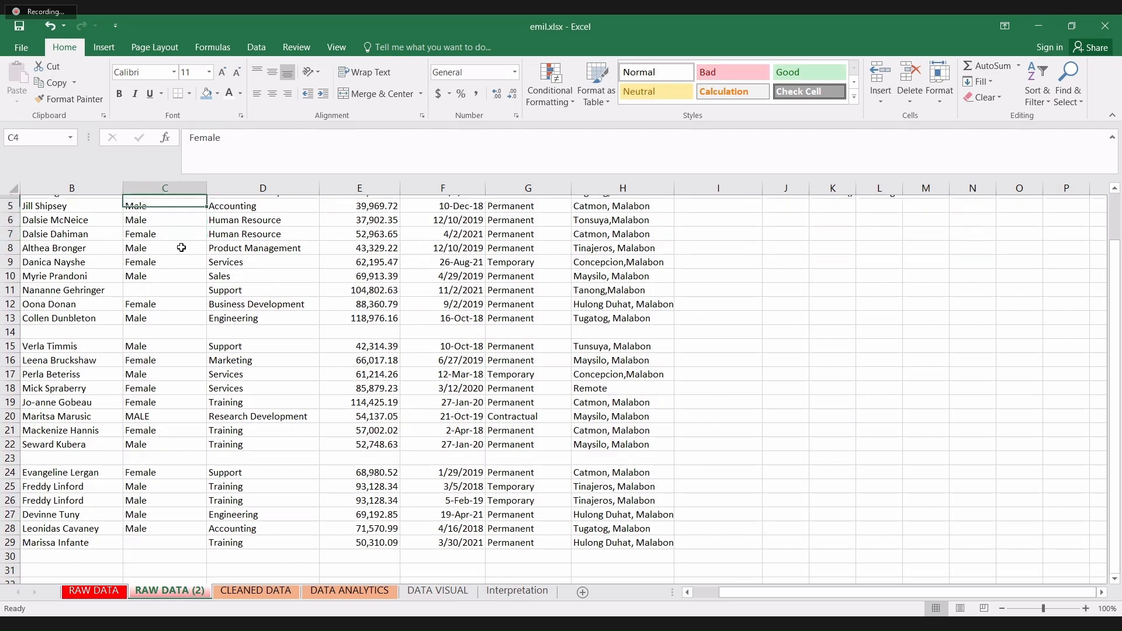
- Check the Gender entries from the first records down to about row 15
key(Down)
key(Down)
key(Down)
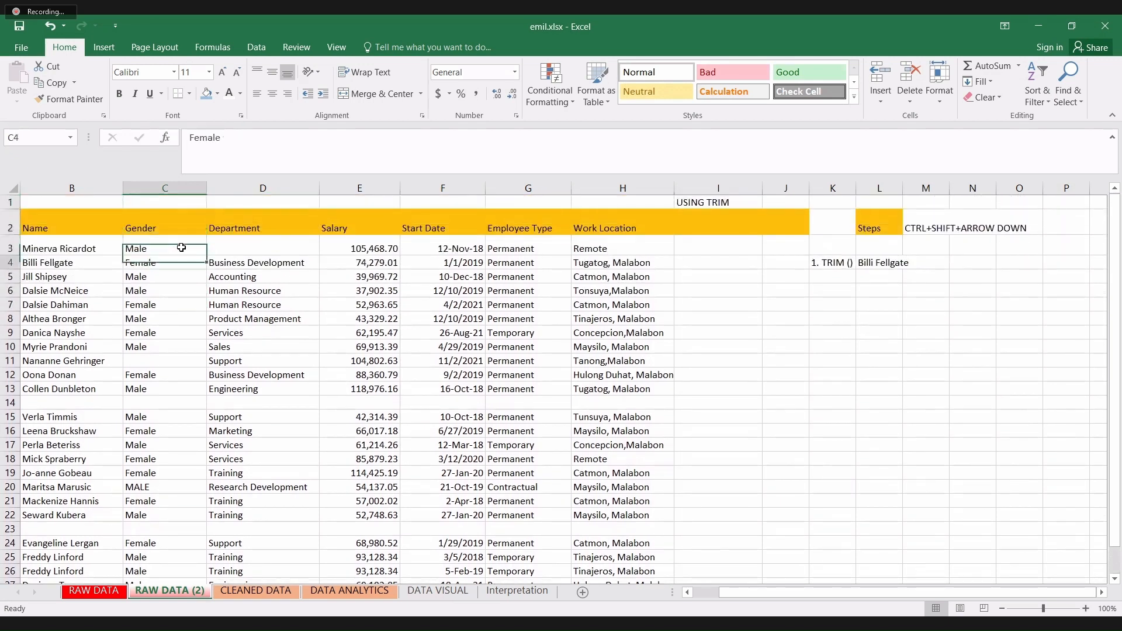
key(Down)
key(Down)
key(Down)
key(Down)
key(Down)
key(Down)
key(Down)
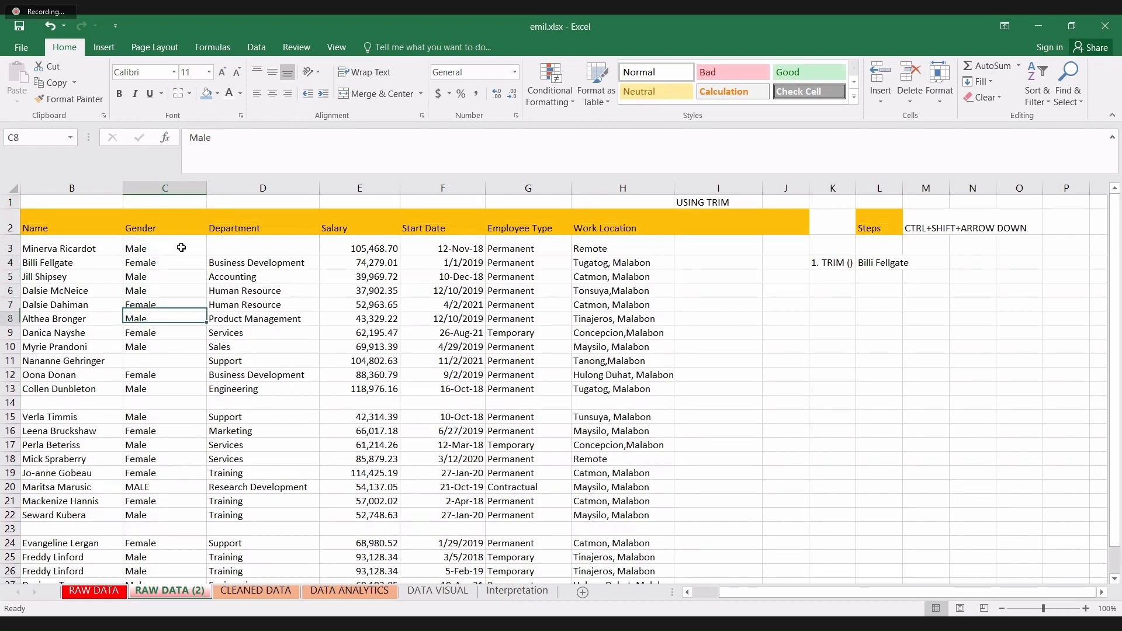
key(Down)
key(Down)
key(Down)
key(Down)
key(Down)
key(Down)
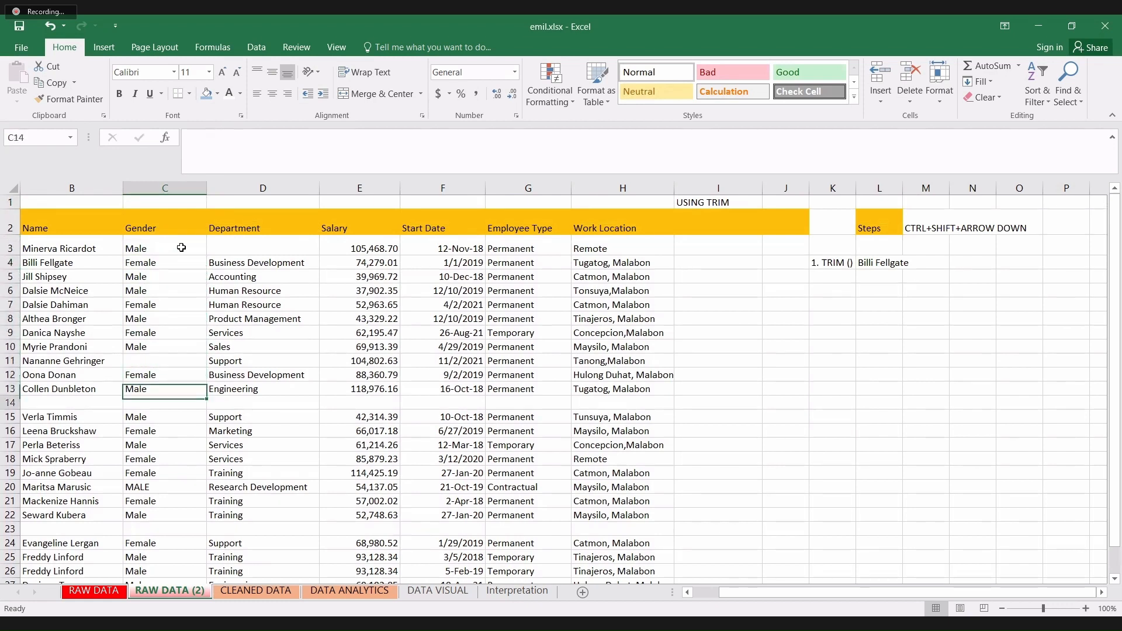
key(Up)
key(Up)
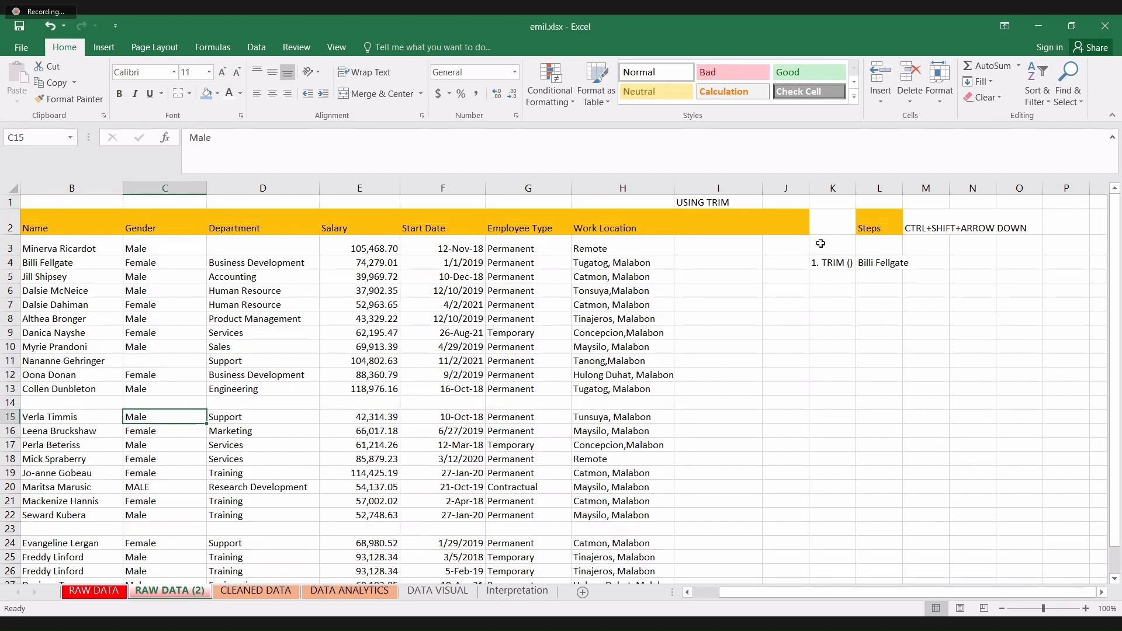
- Enter the note "2.PROPER()" in cell K6 as the second cleaning step
click(821, 286)
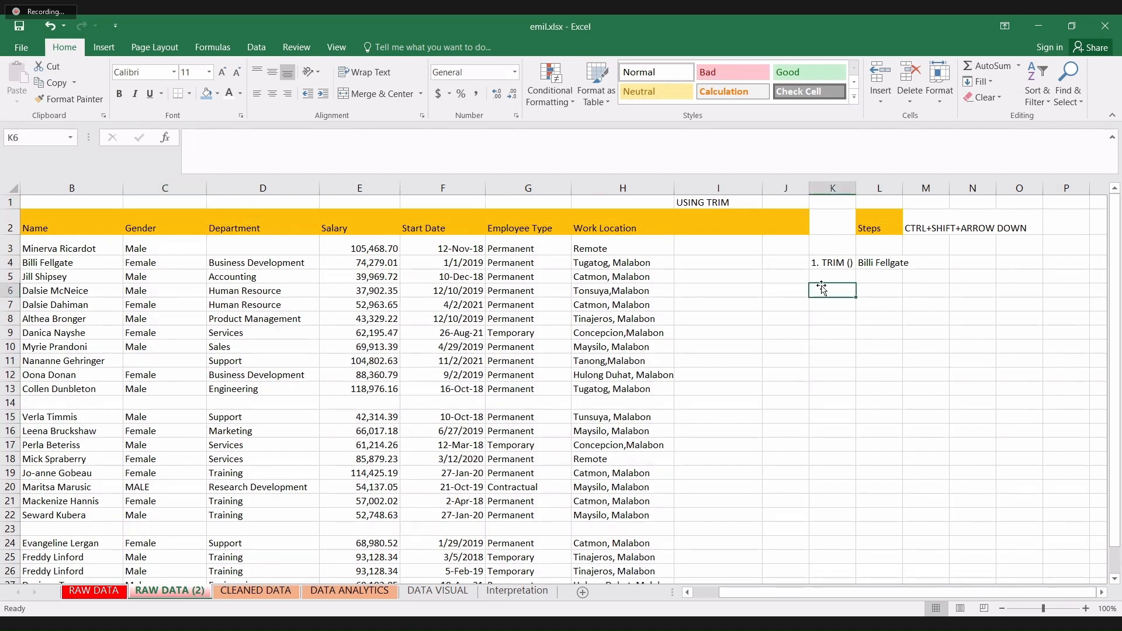
text(2.)
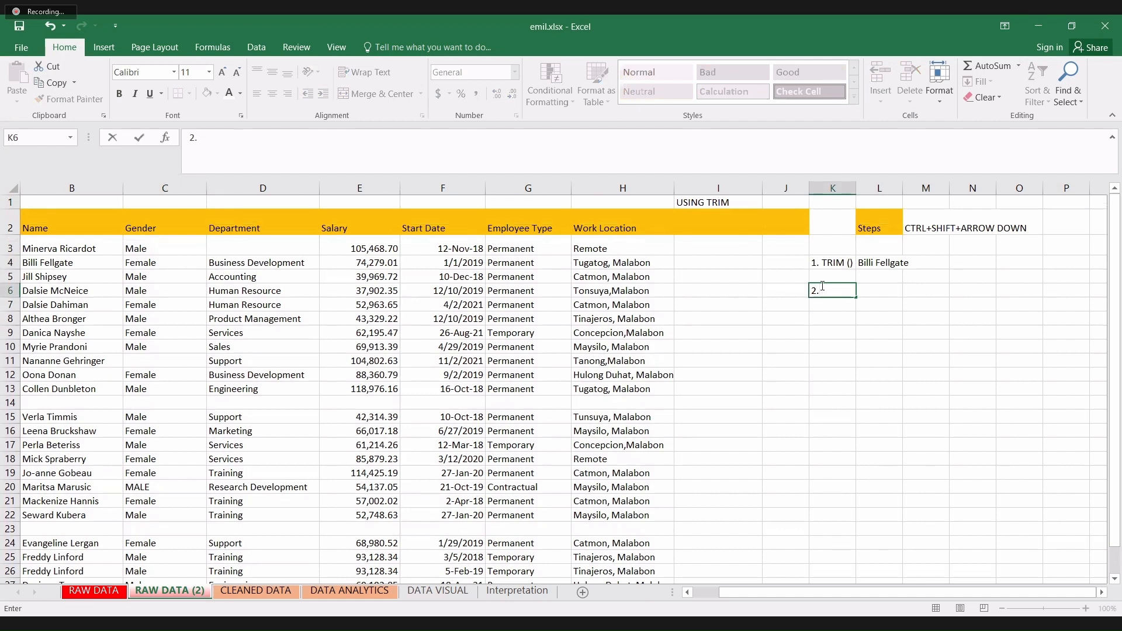
text(PROPER())
key(Return)
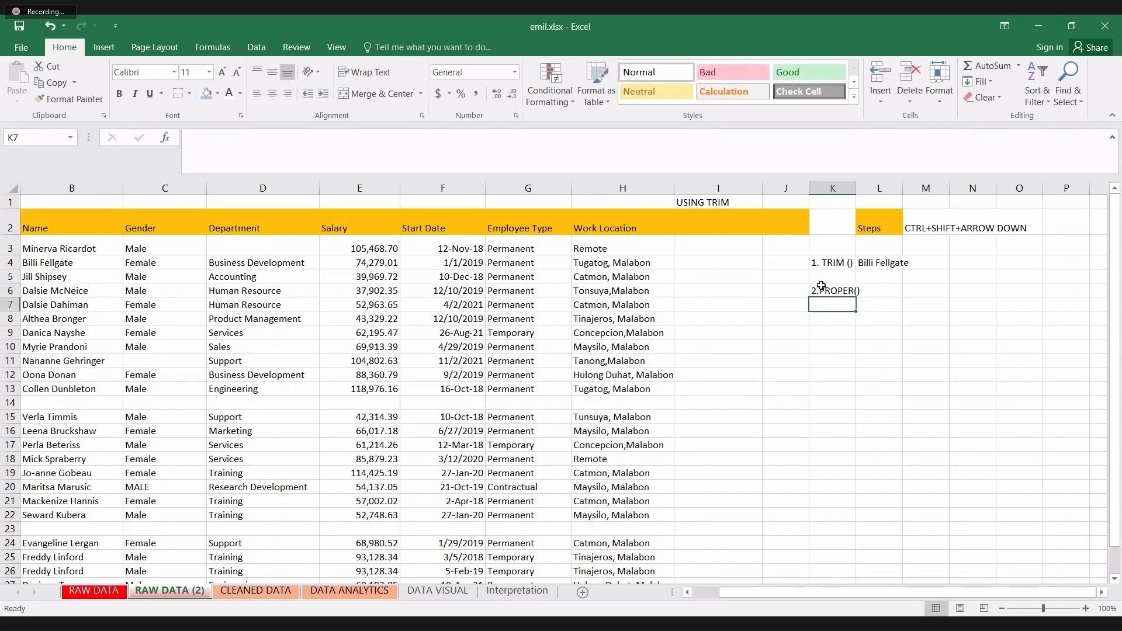
- Enter the formula =PROPER(C3) in cell L7 to convert the first Gender entry to proper case
key(Right)
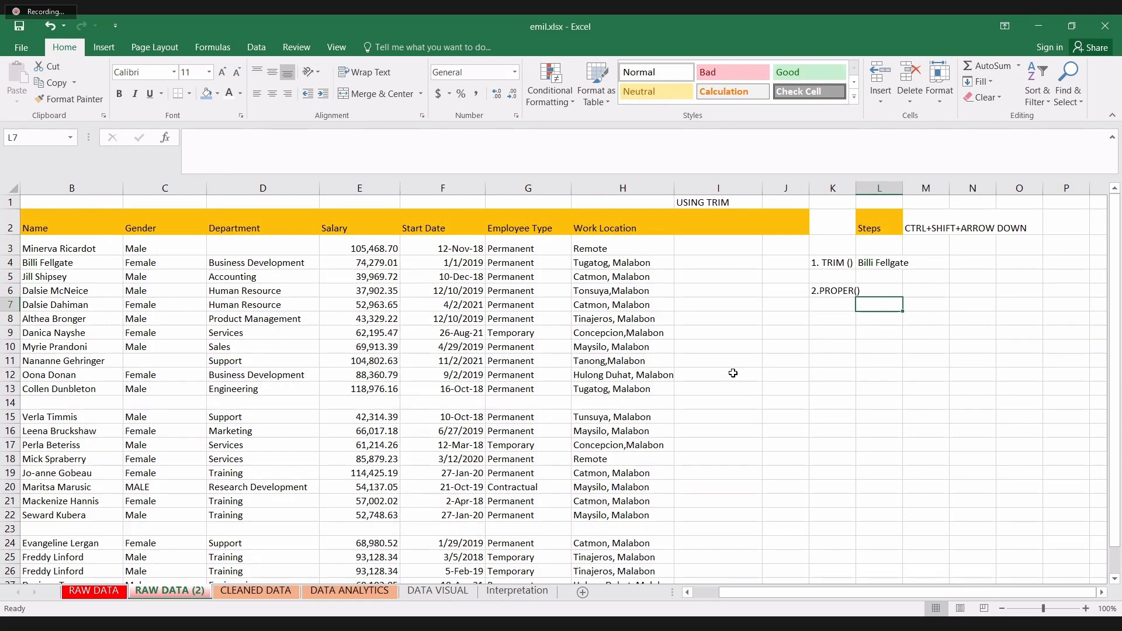
text(=)
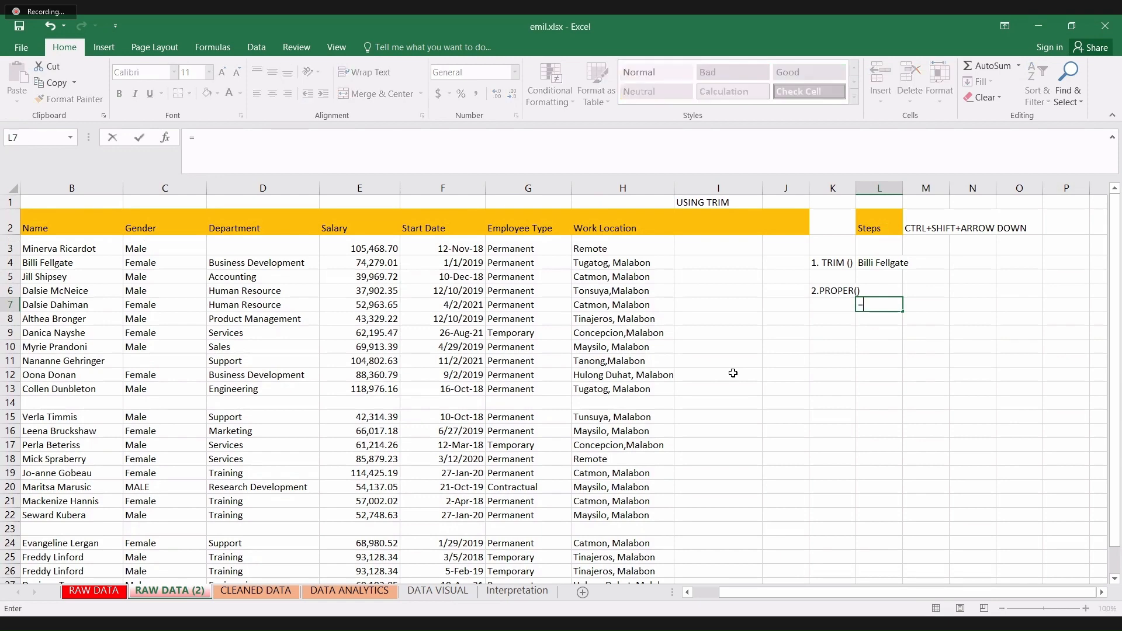
text(P)
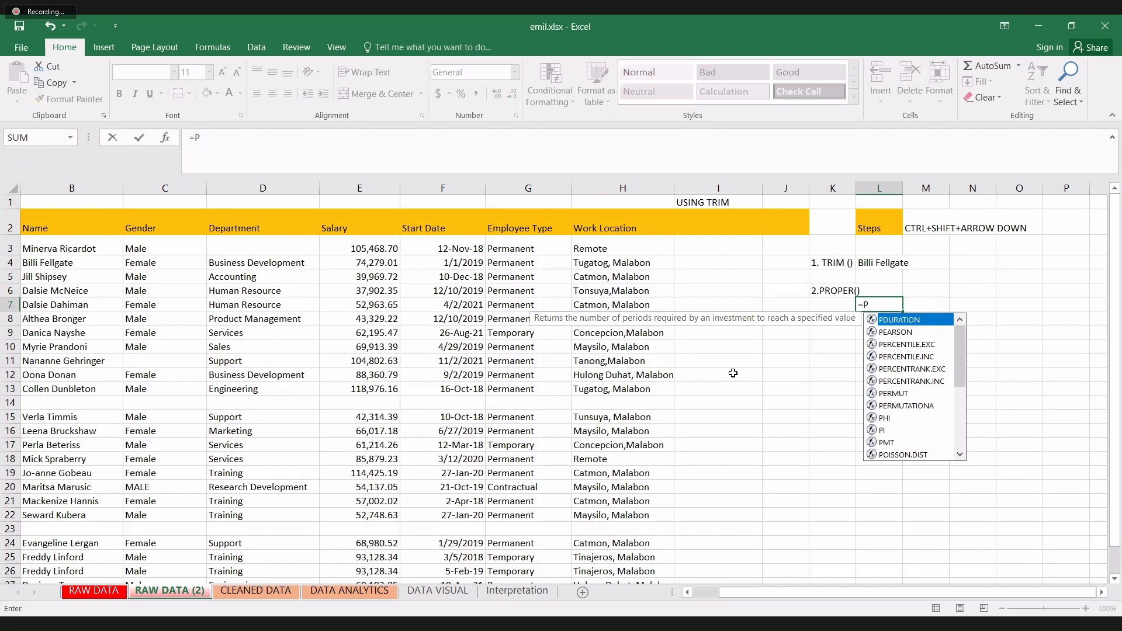
text(ROPER)
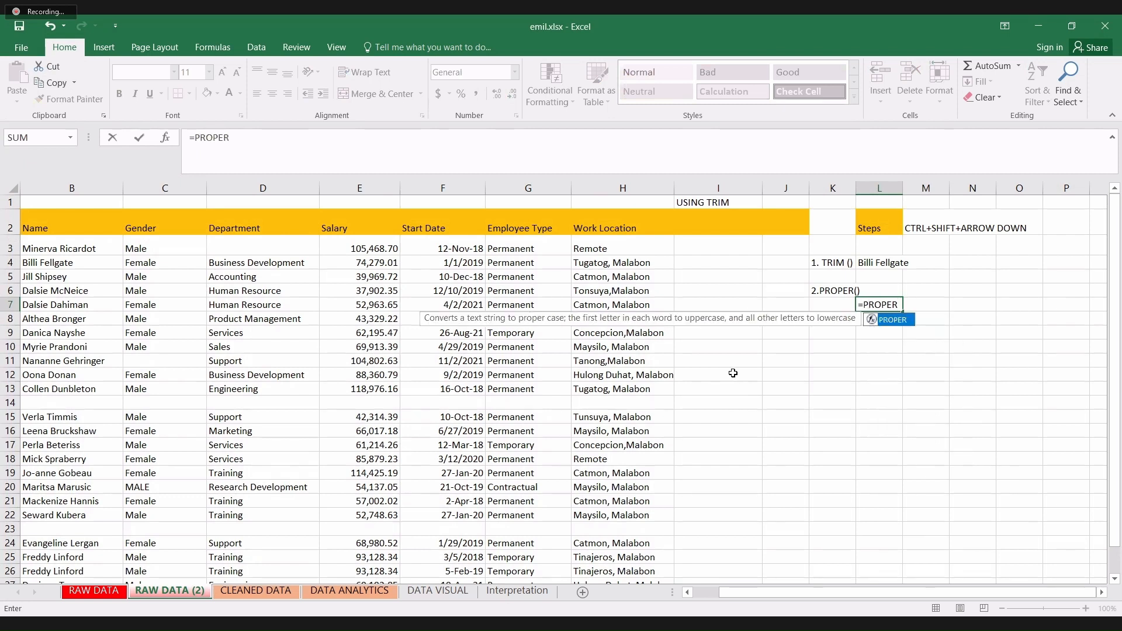
text(()
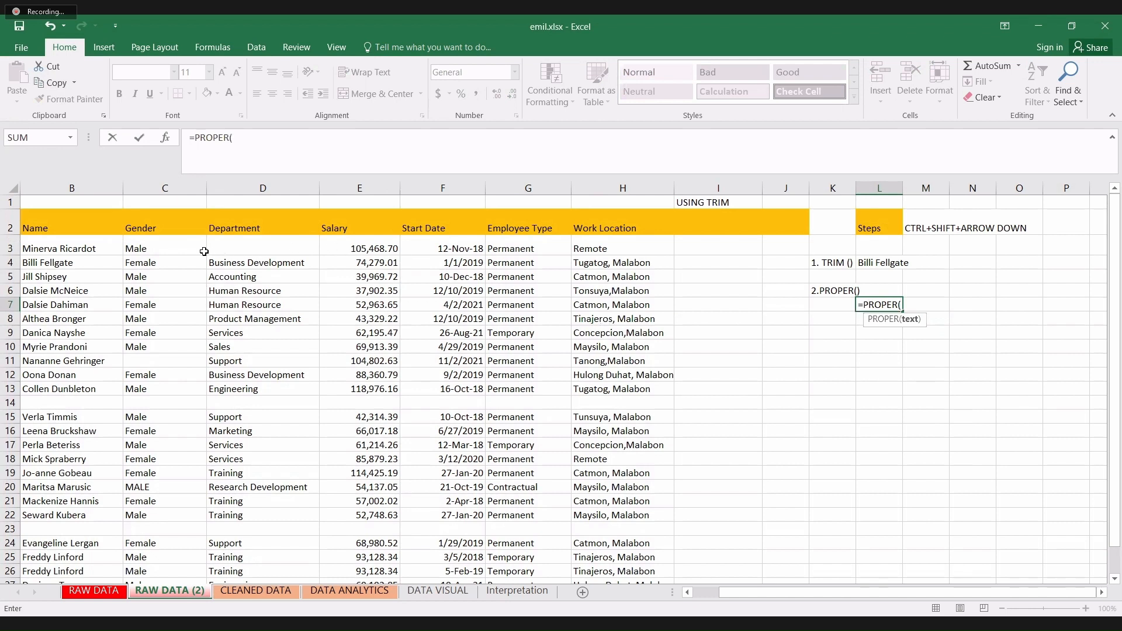
click(201, 251)
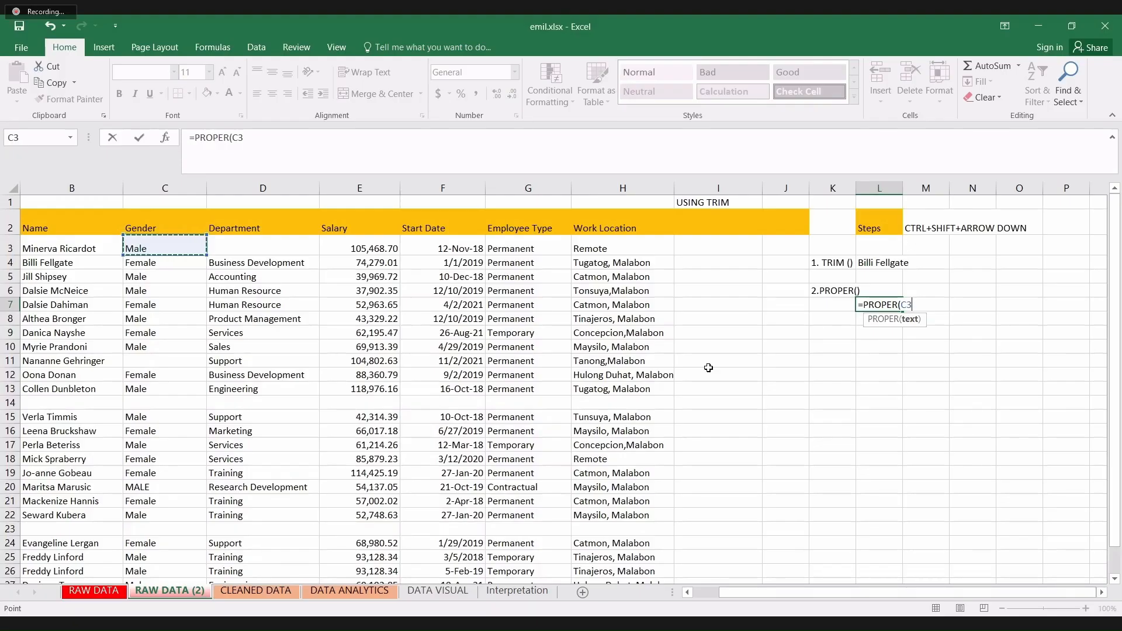
text())
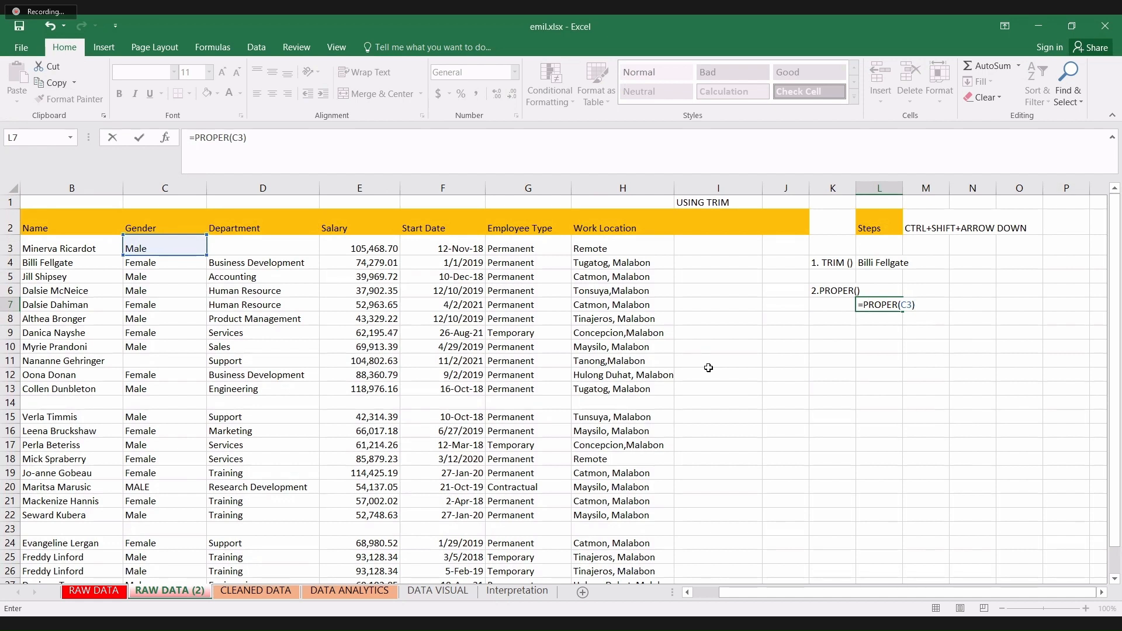
key(Return)
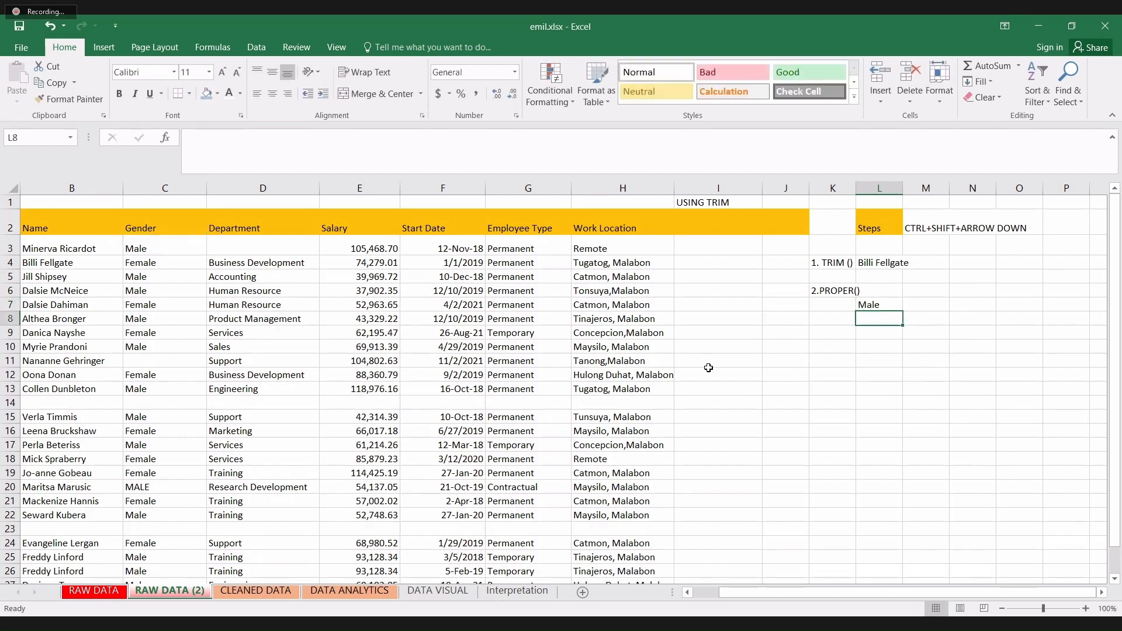
- Fill the PROPER formula from L7 down to L29 and check the all-caps Gender entry in C20
key(Up)
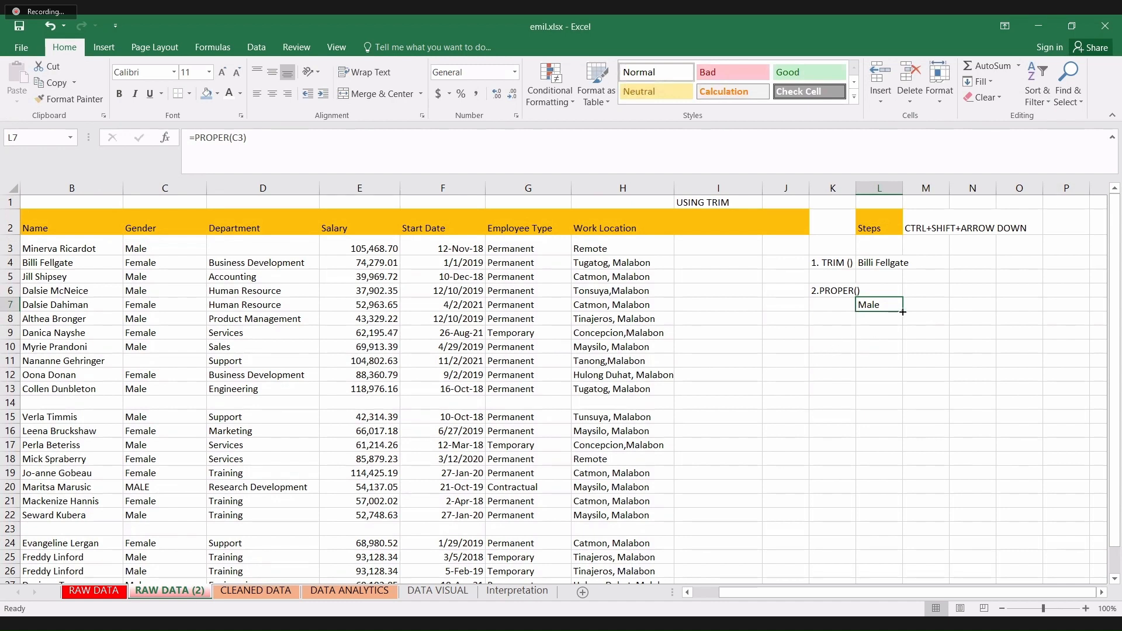
drag(903, 312, 896, 492)
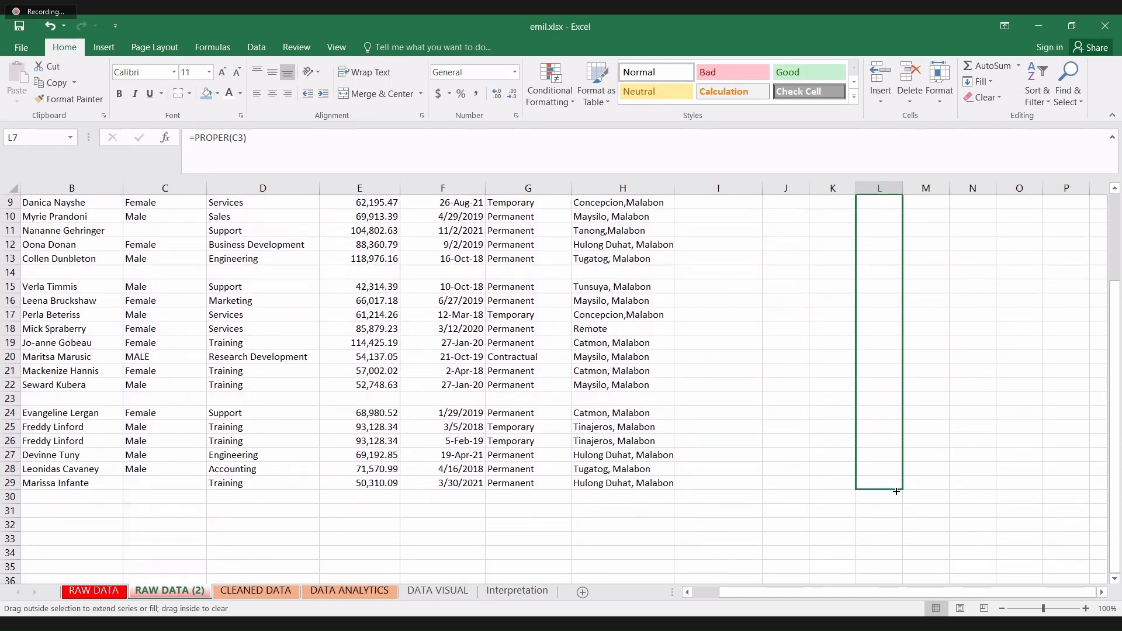
drag(896, 491, 897, 491)
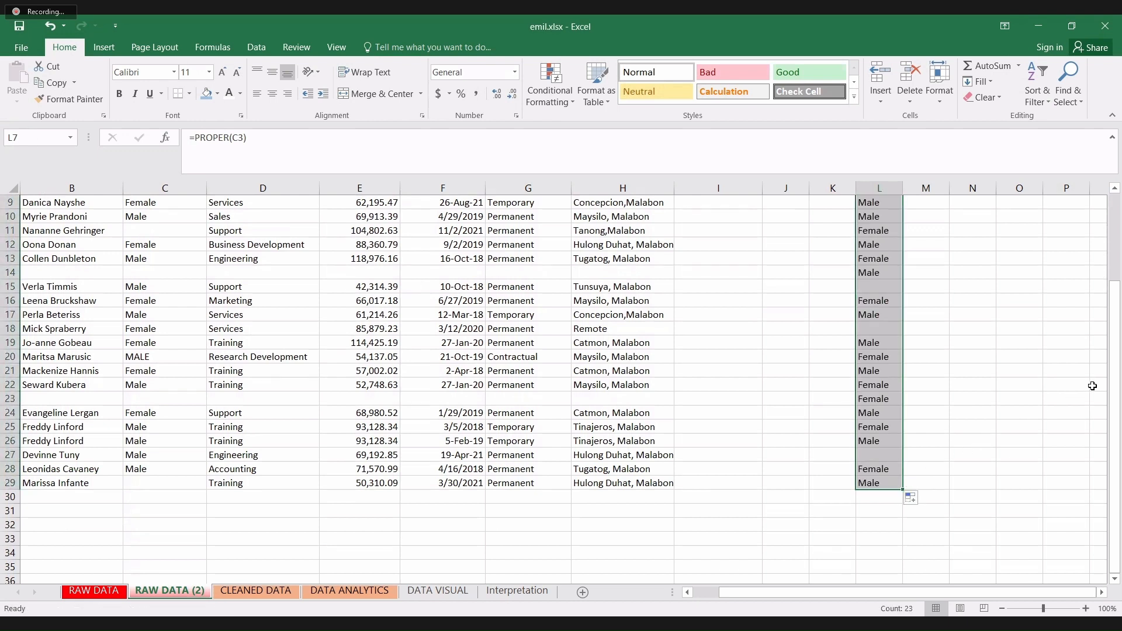
drag(1119, 385, 1096, 318)
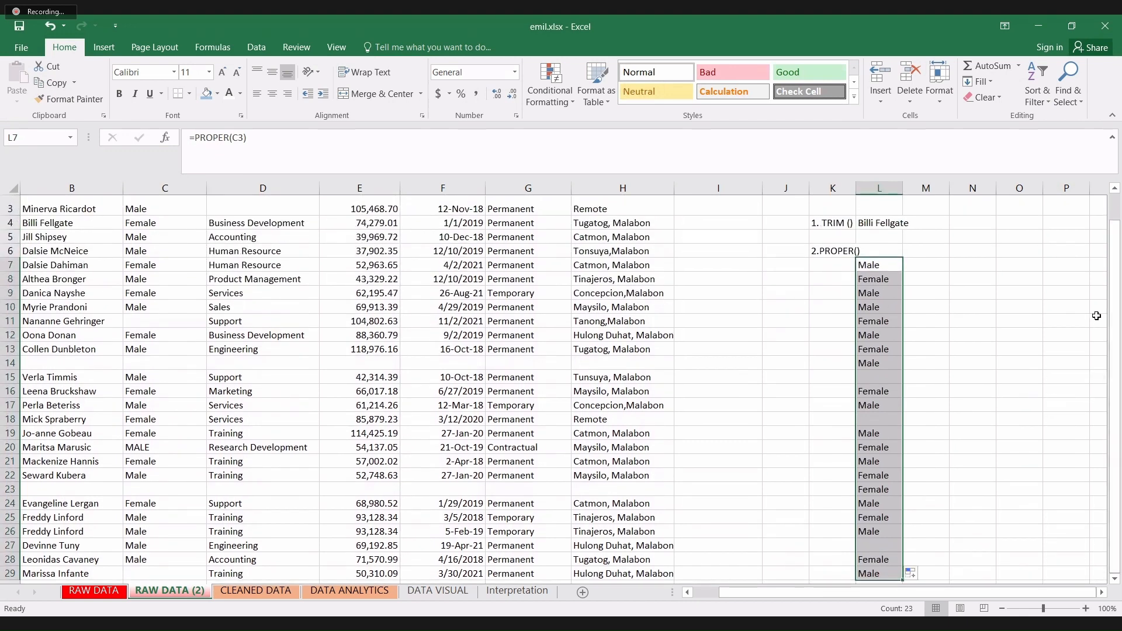
click(172, 447)
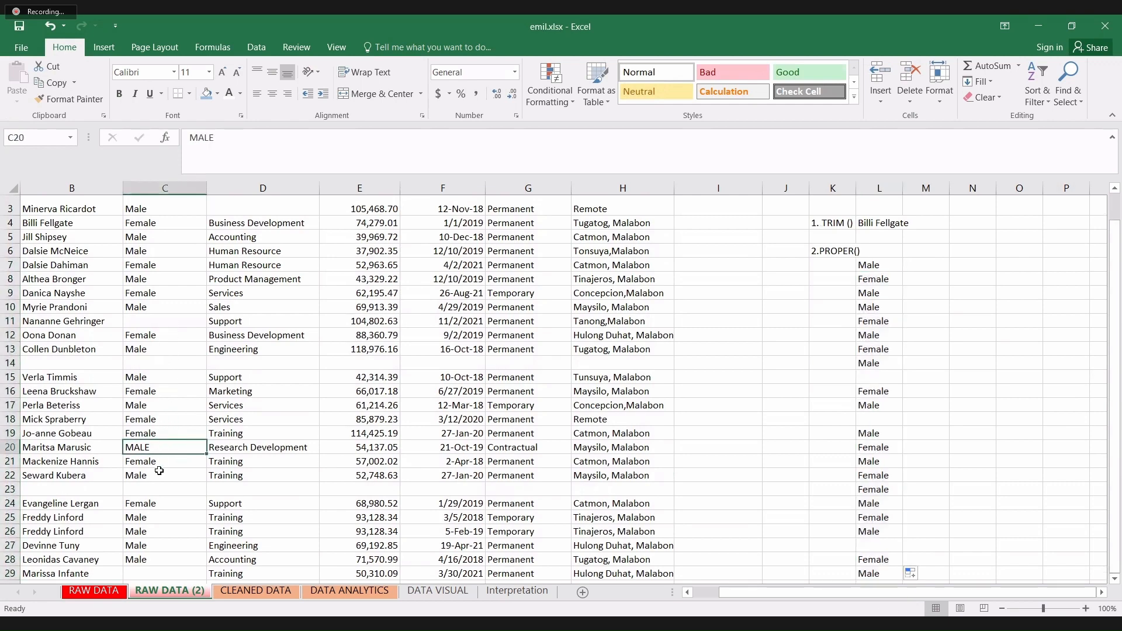
- Copy the PROPER results in L7:L29 and paste them as values into the Gender column starting at C3
click(1114, 579)
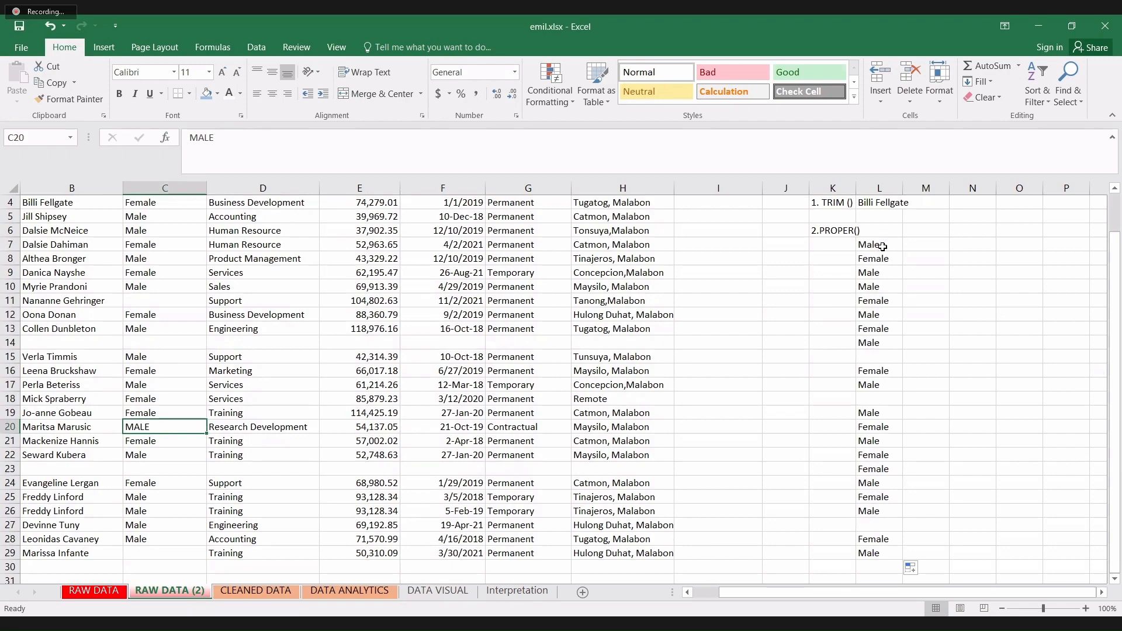
drag(883, 247, 884, 555)
key(ctrl+c)
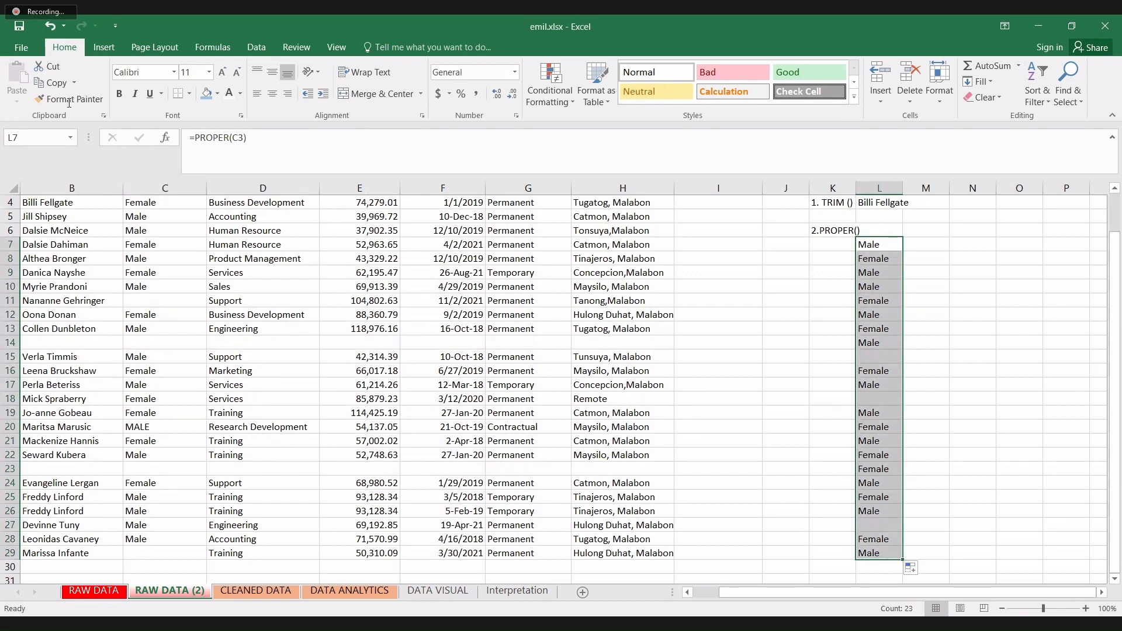
click(53, 87)
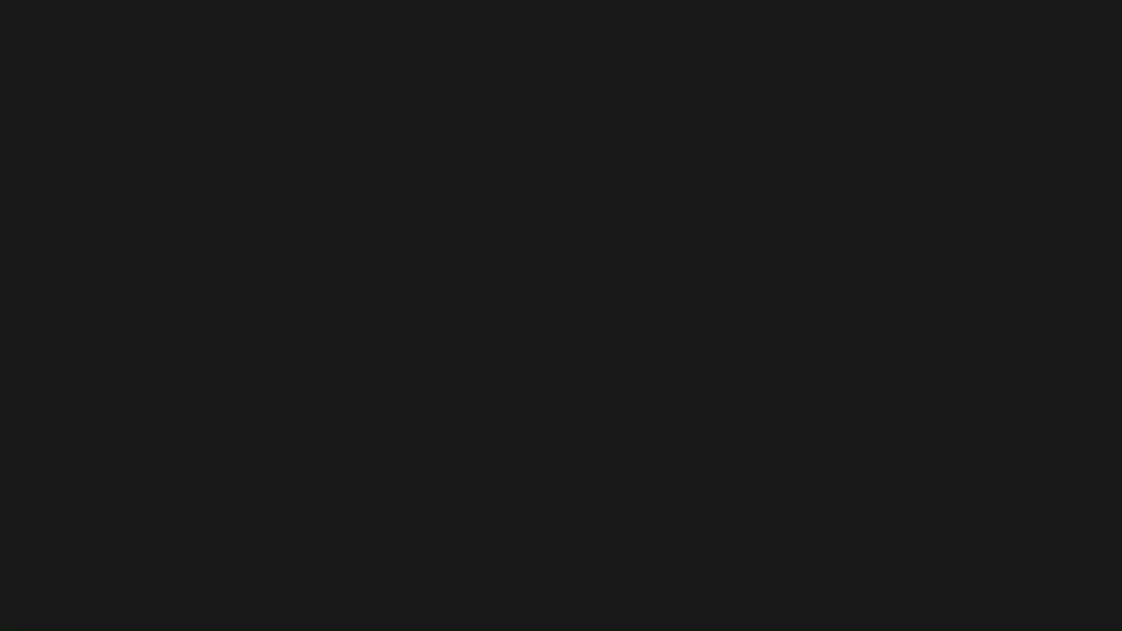
click(1115, 188)
click(1114, 189)
click(1115, 188)
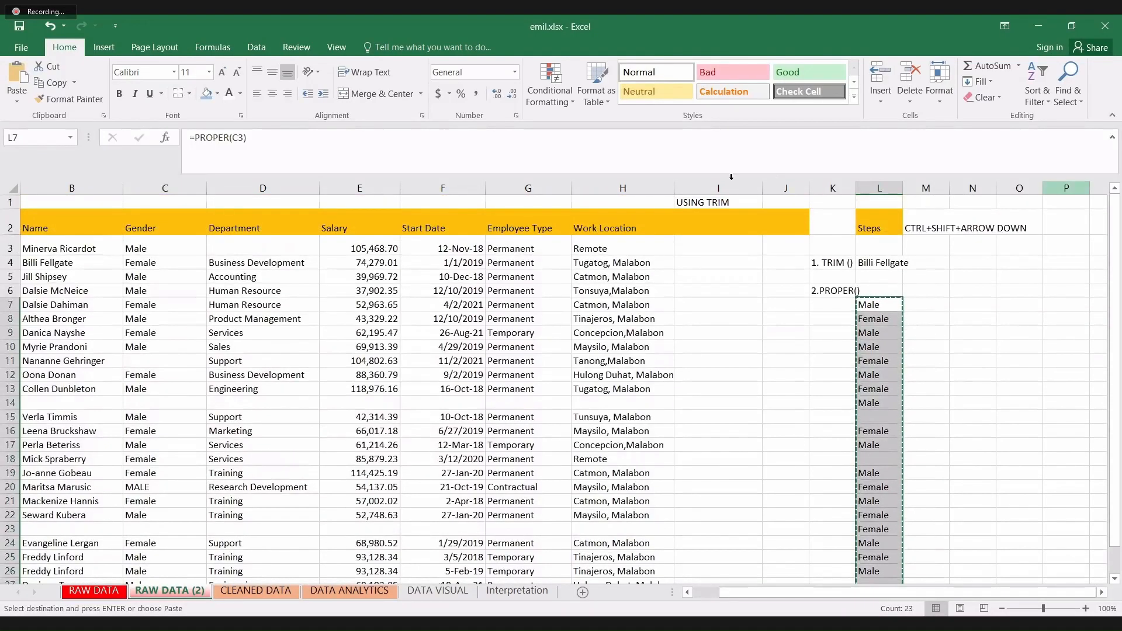
click(197, 252)
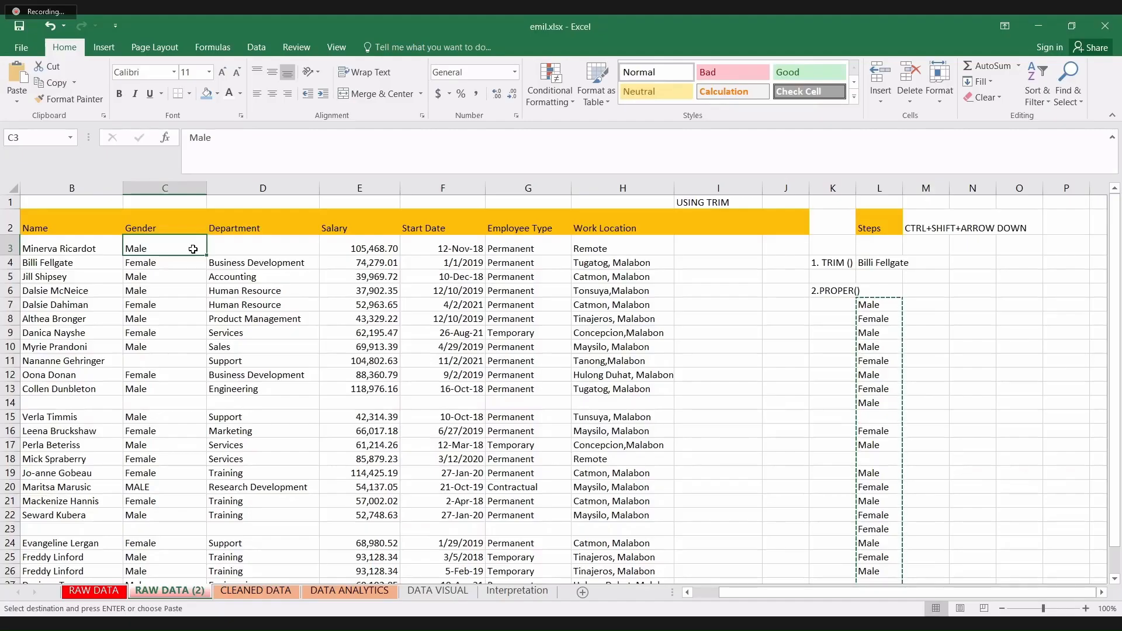
right_click(195, 250)
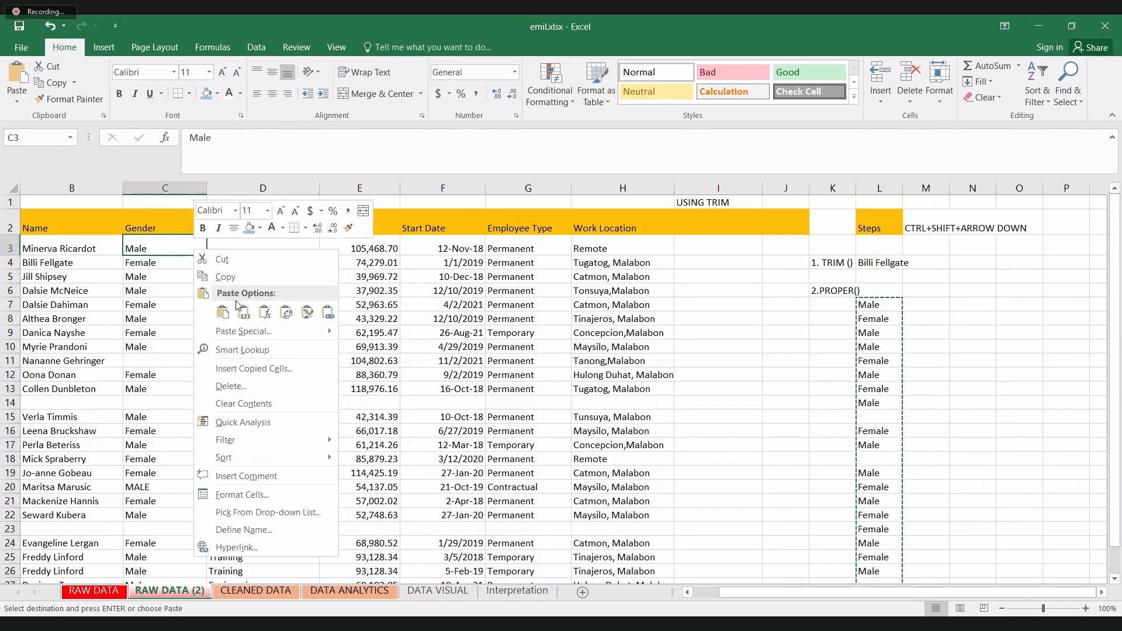
click(243, 312)
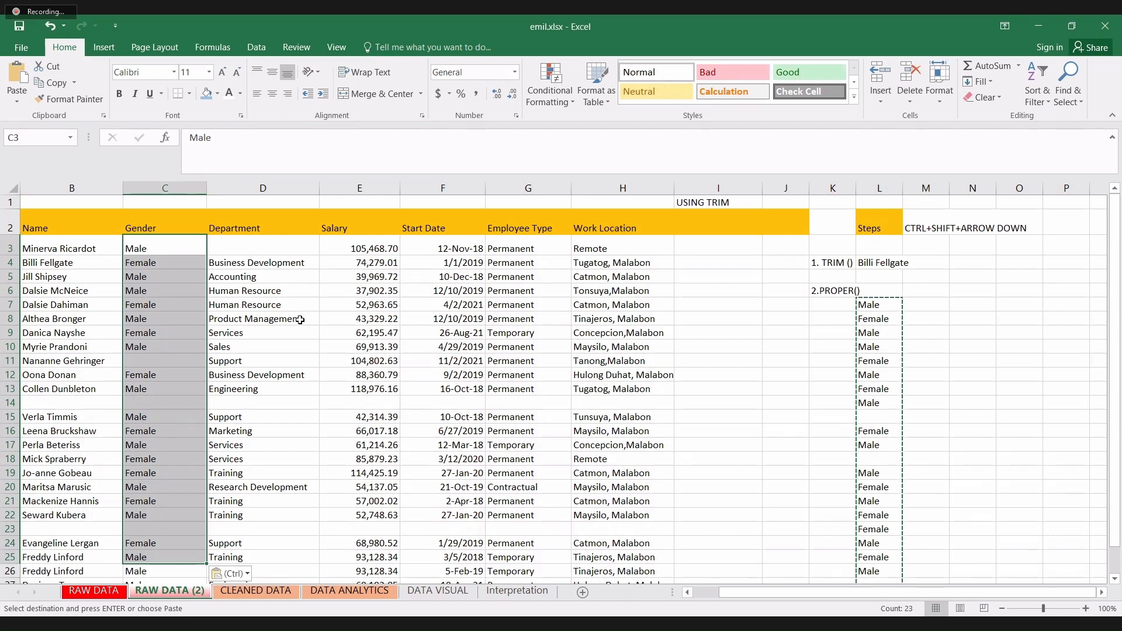
click(614, 320)
key(Delete)
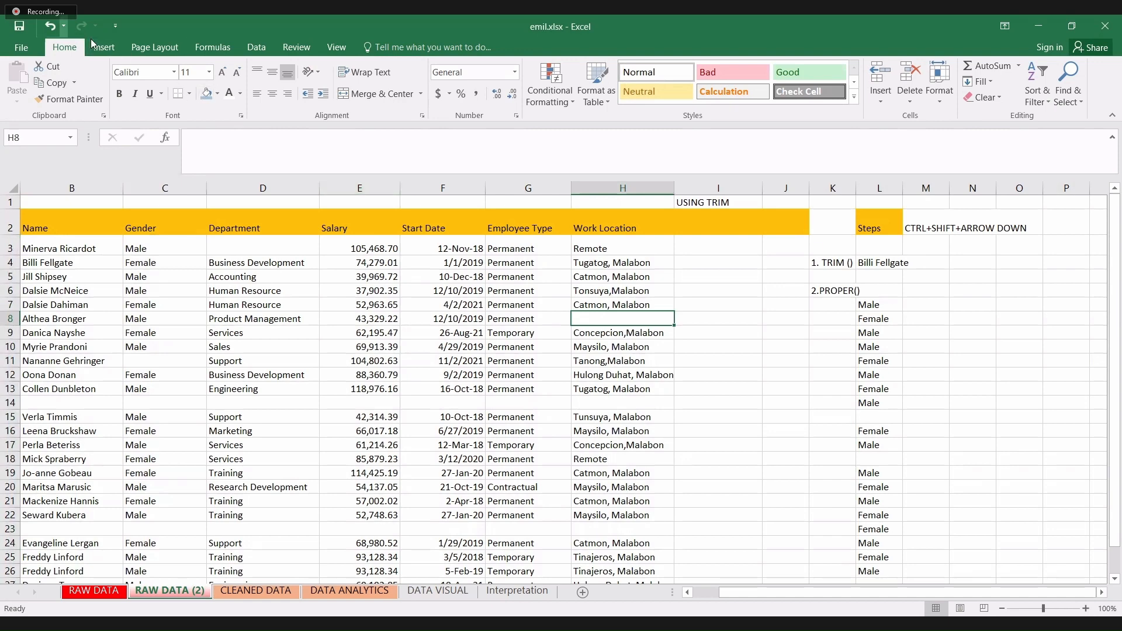
click(49, 26)
- Delete the helper PROPER formulas in L7:L29
drag(877, 305, 882, 533)
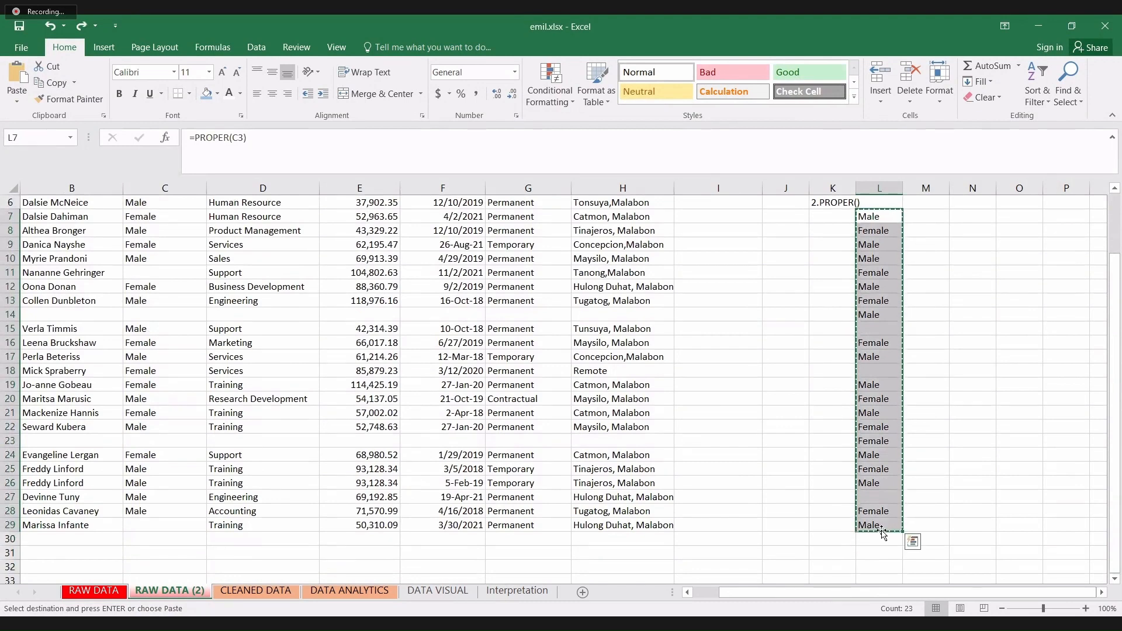
key(Delete)
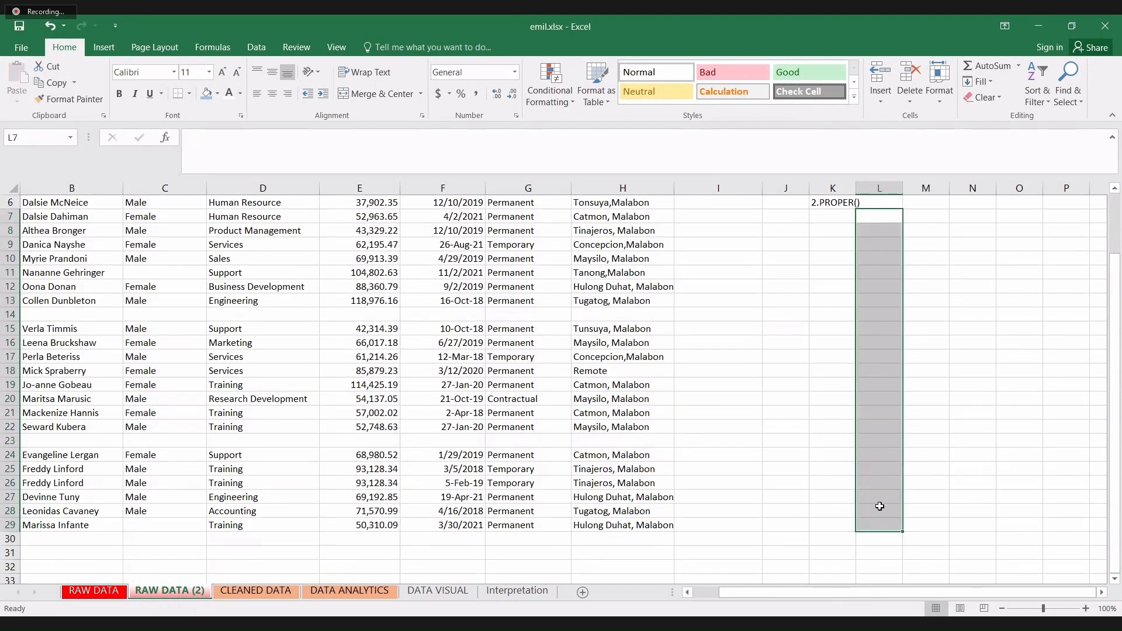
click(1115, 192)
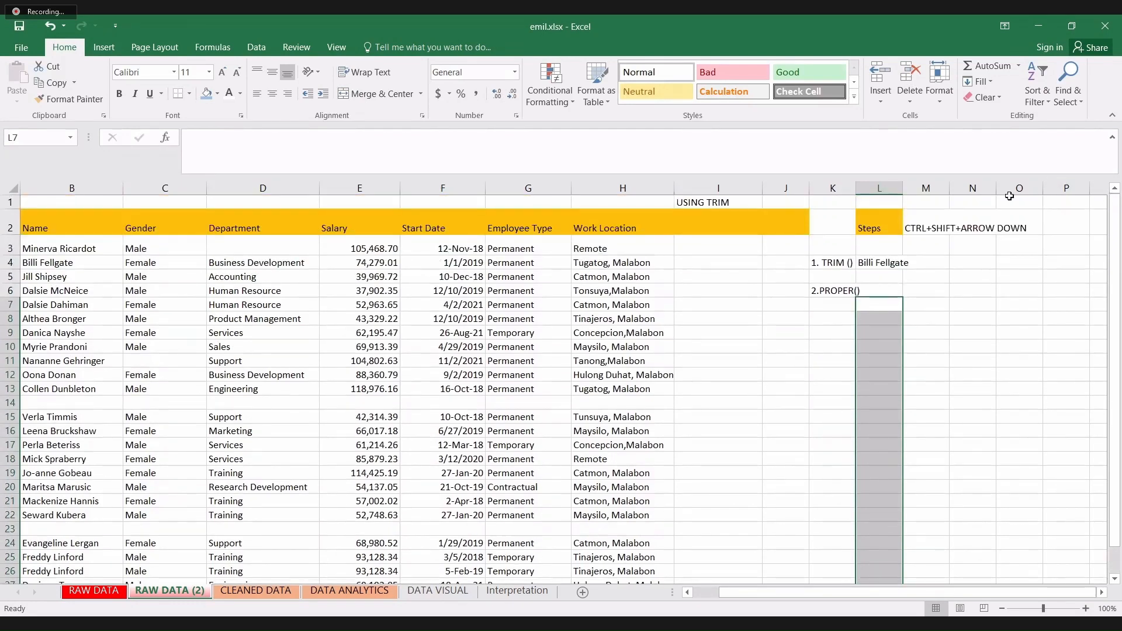
- Check the mixed Start Date formats and format the dates in F3:F29 with the English (United States) date type 03/14/12
click(462, 251)
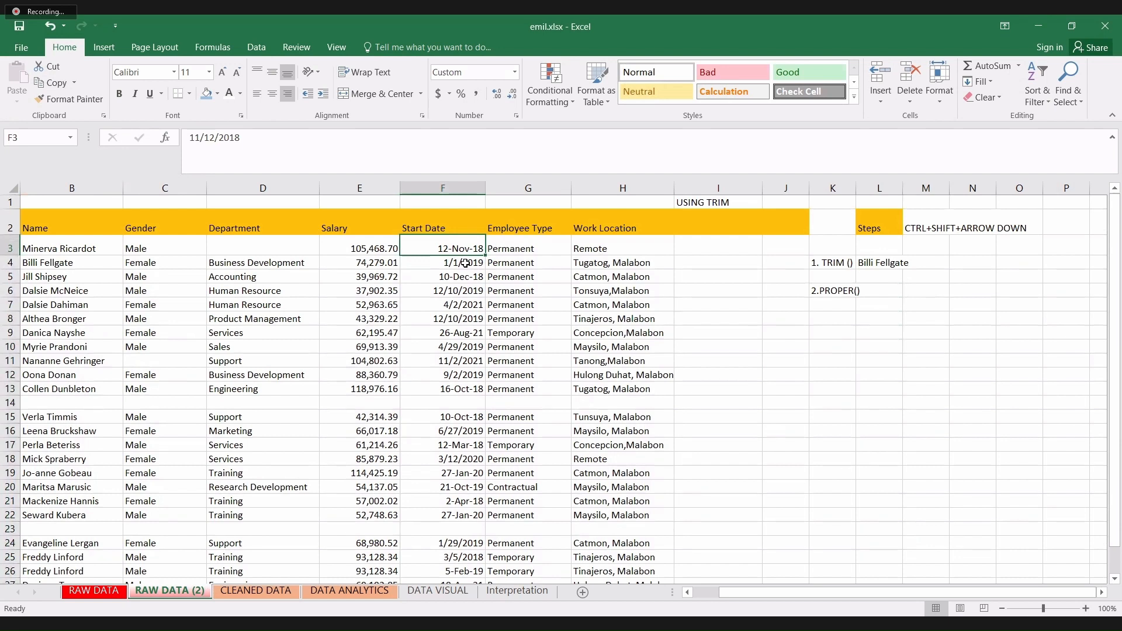
click(465, 263)
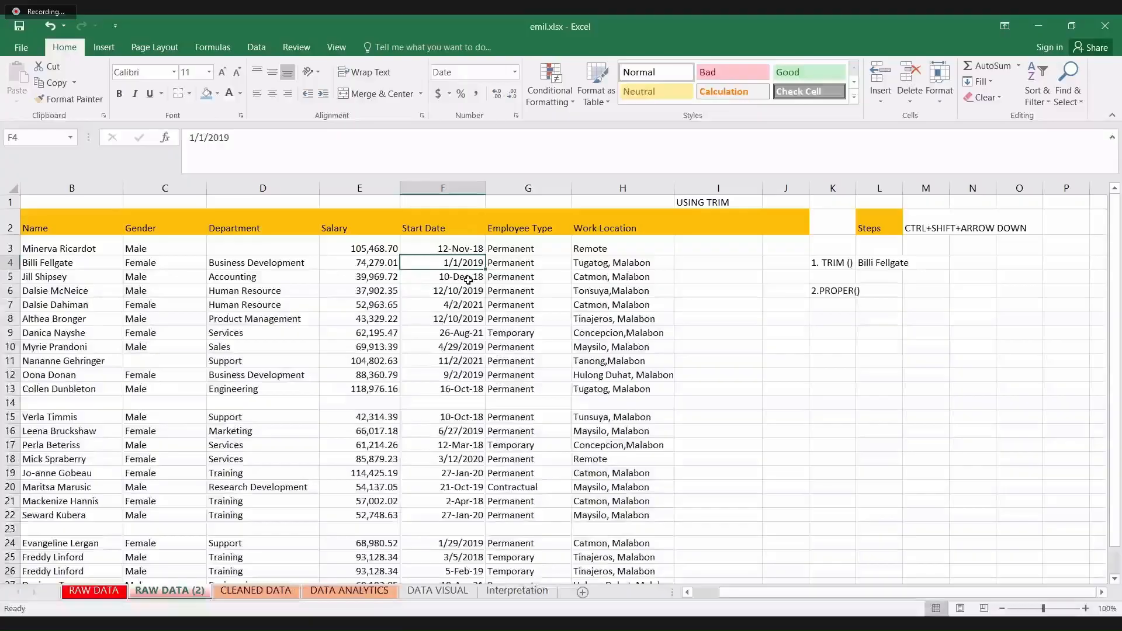
key(Down)
key(Down)
key(Down)
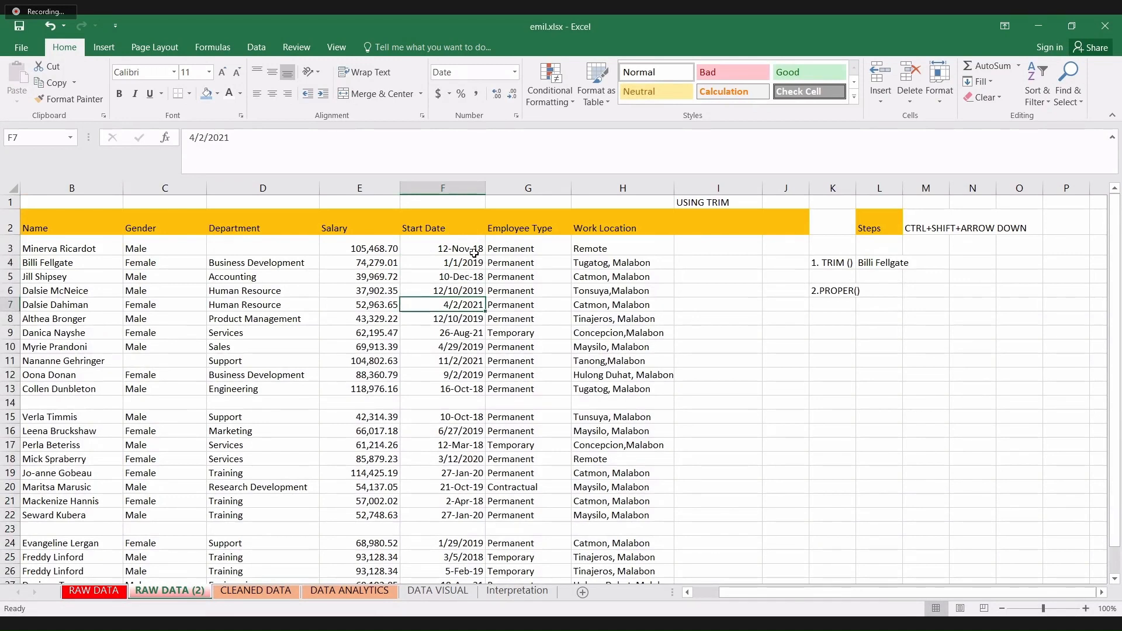
drag(474, 253, 476, 535)
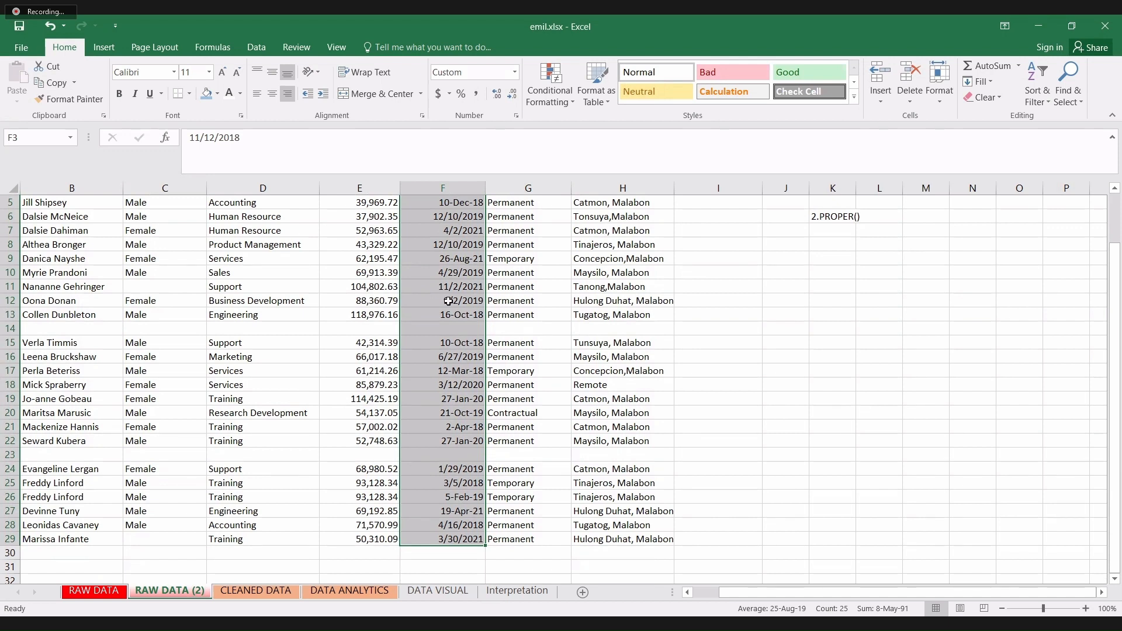
right_click(448, 301)
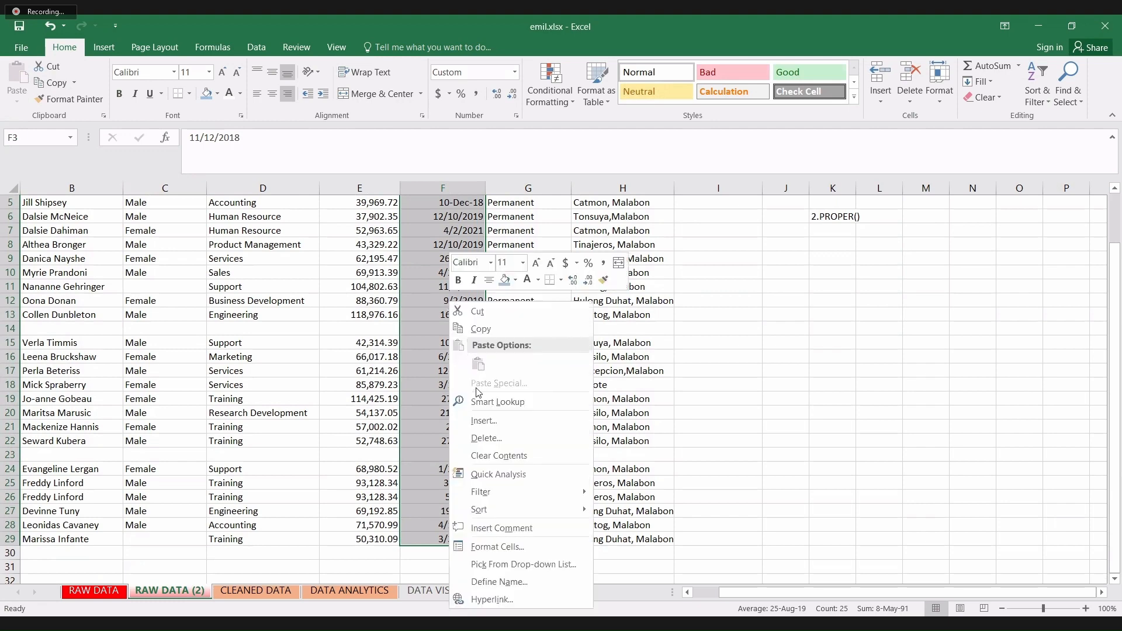
click(491, 547)
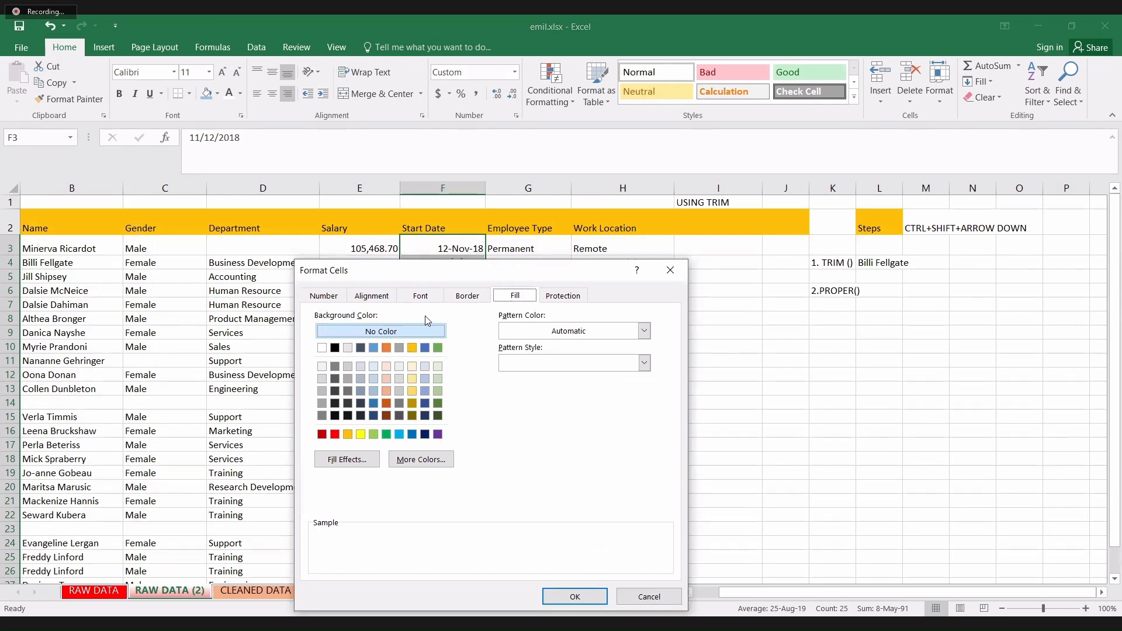
click(333, 297)
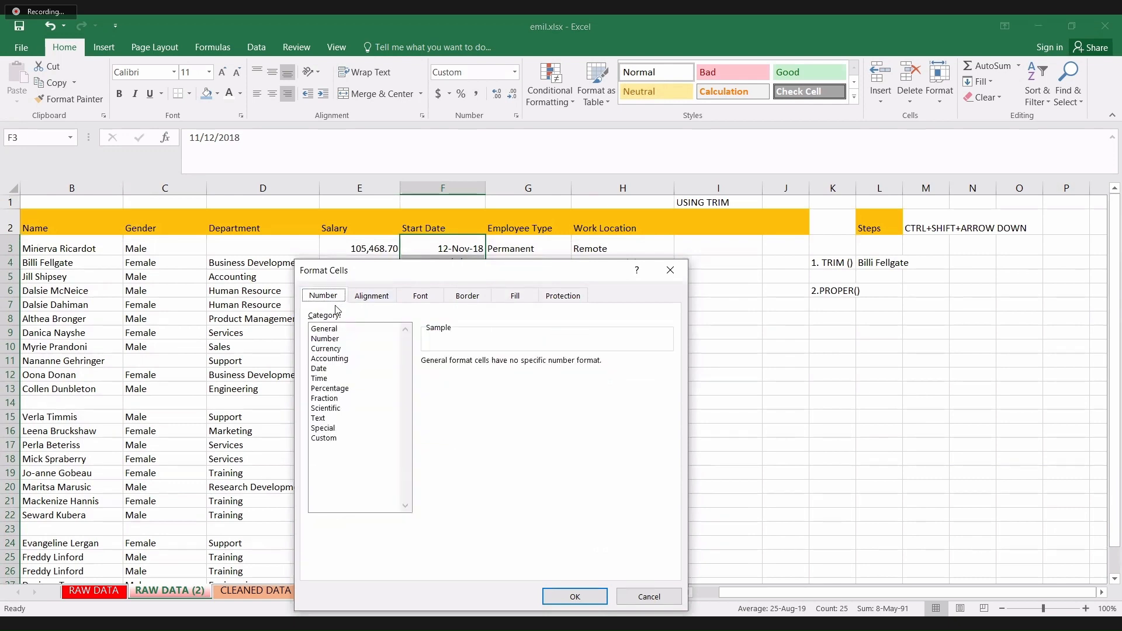
click(338, 369)
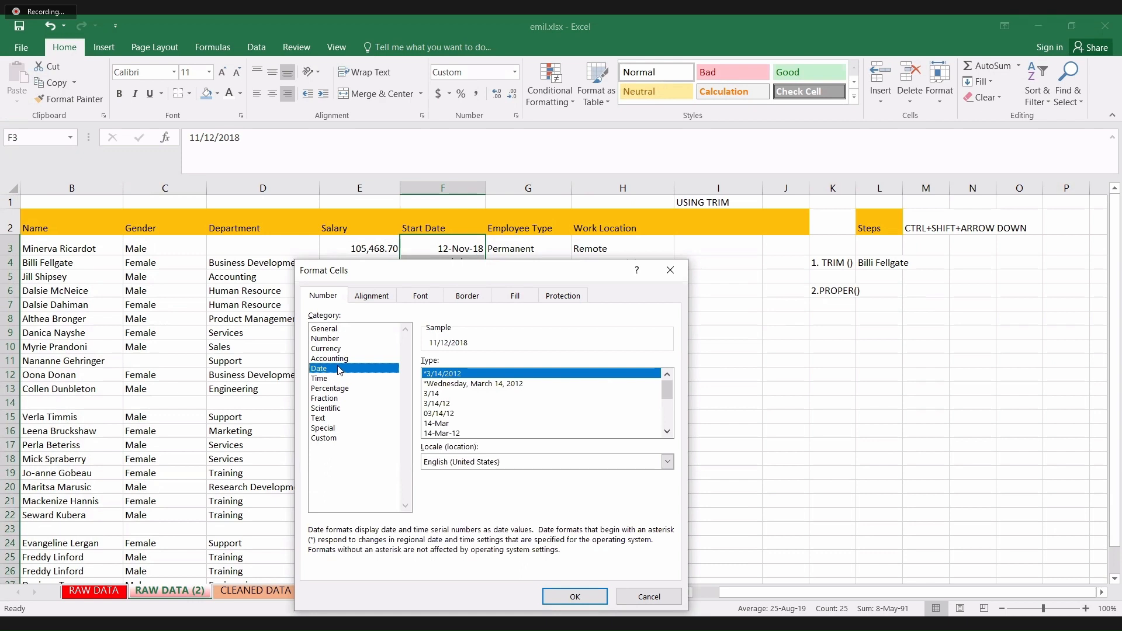
click(438, 414)
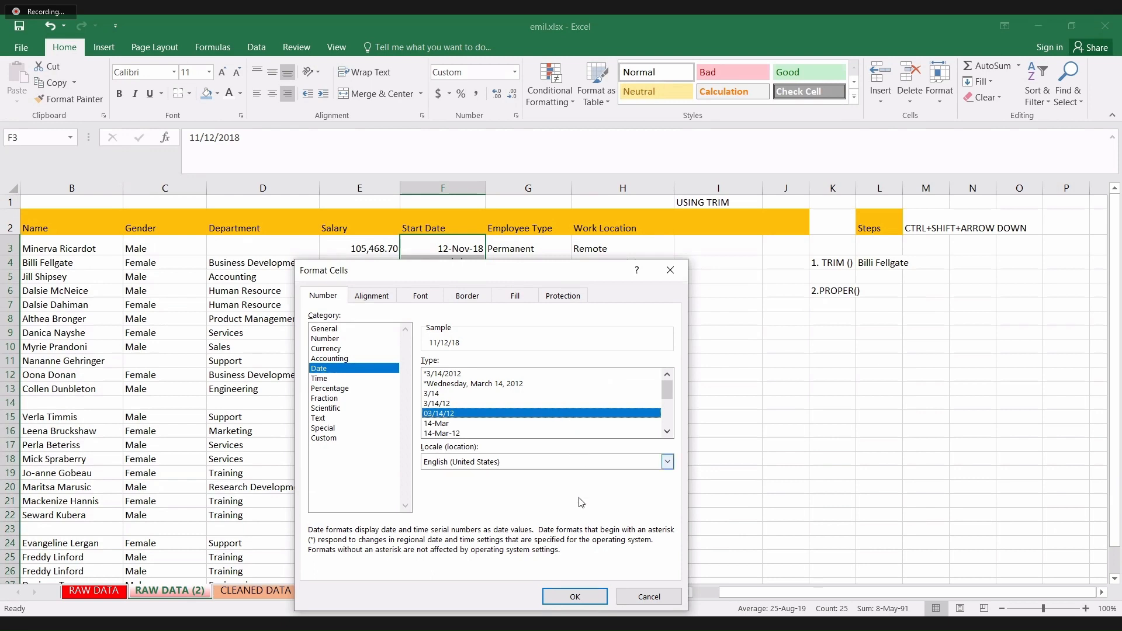
click(589, 595)
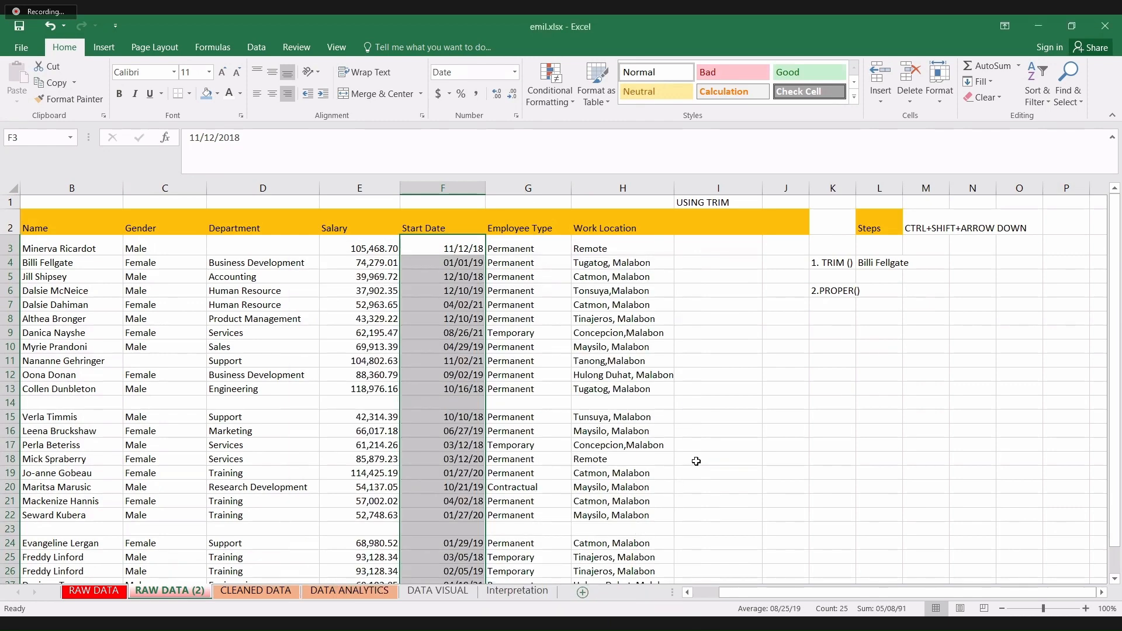
- Enter the note "3.STANDARD OF DATE ENTRIES" in cell K8 as the third cleaning step
click(819, 321)
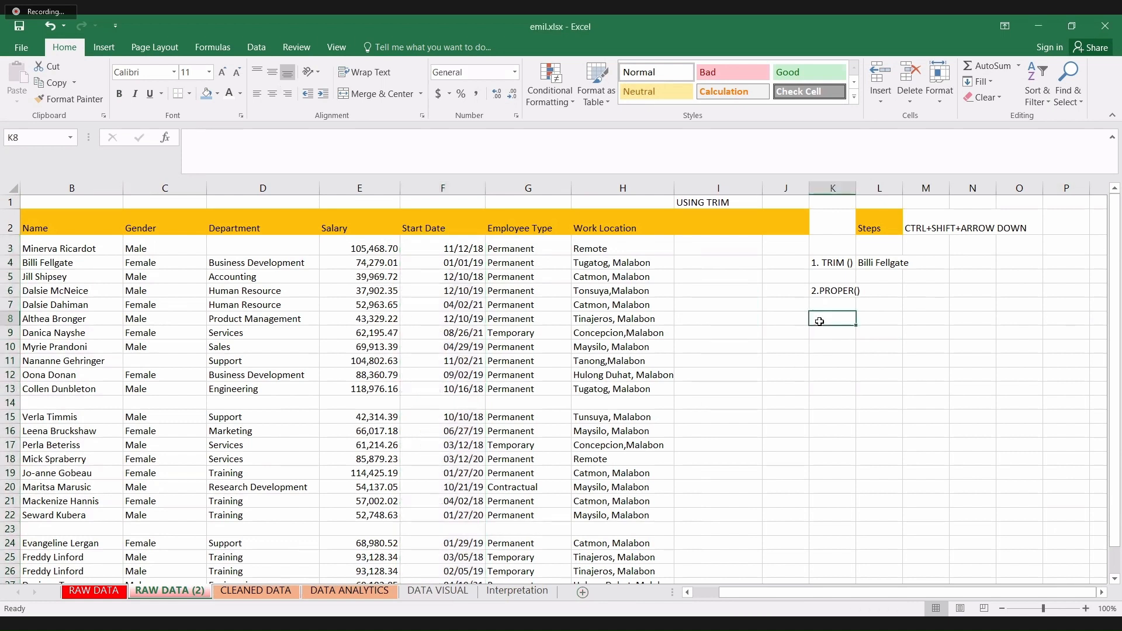
text(3)
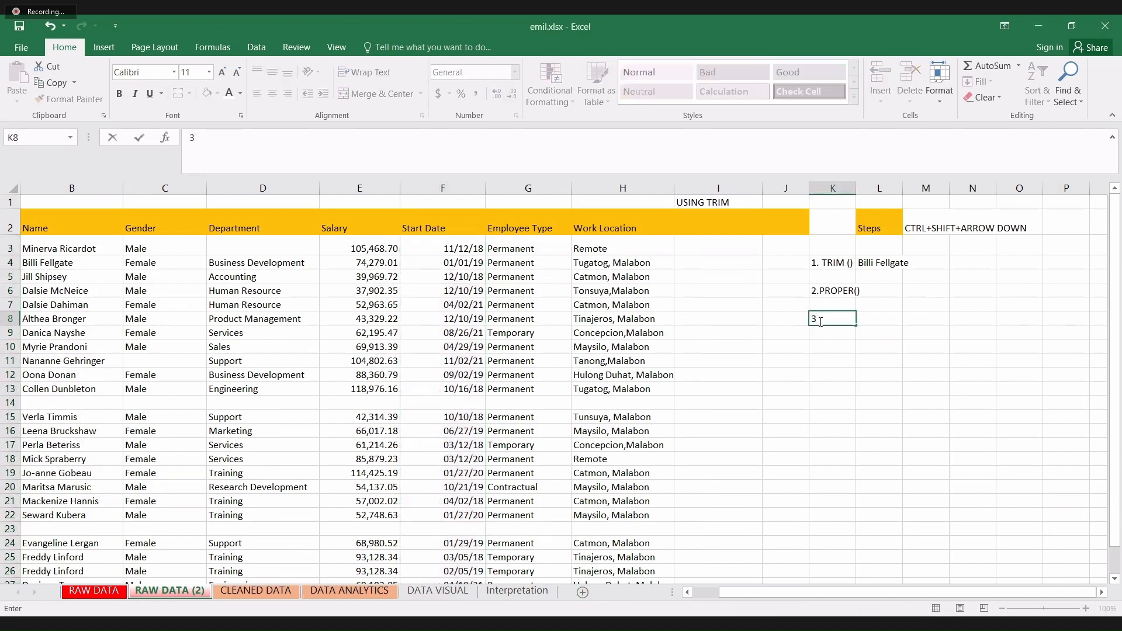
text(.STANDARD O)
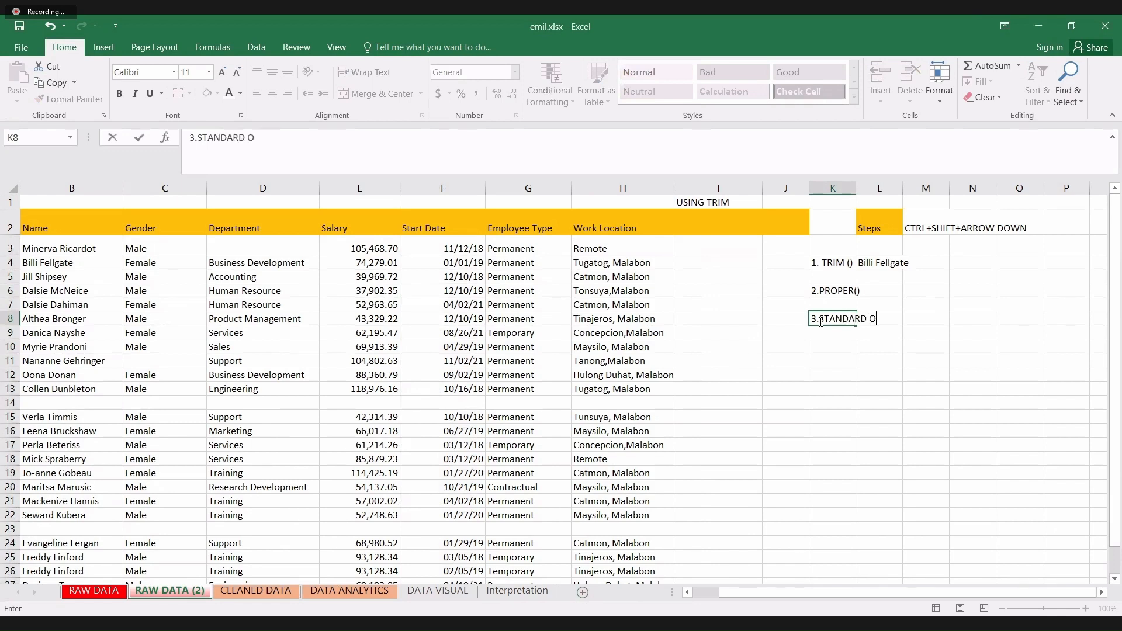
text(F DATE ENTRI)
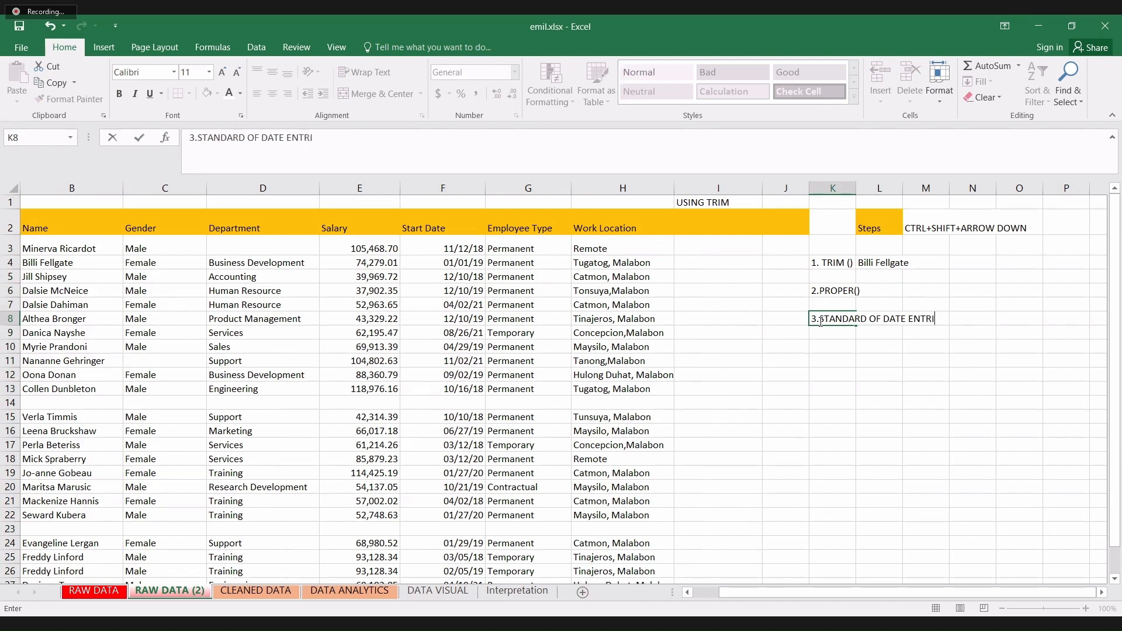
text(ES)
click(814, 348)
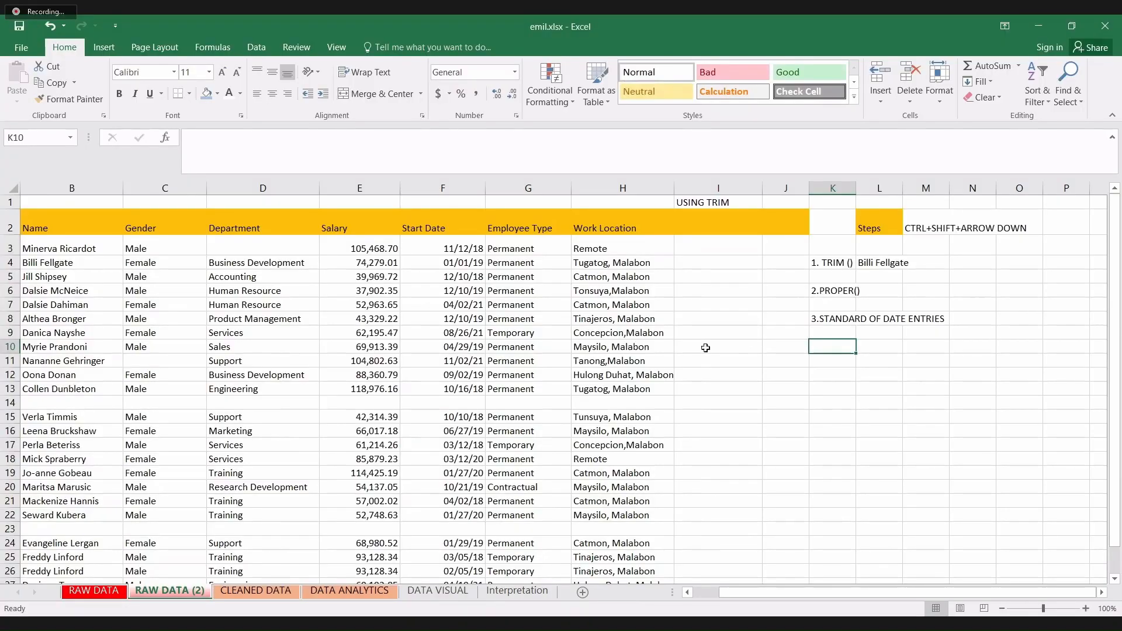
- Examine the empty cells in rows 14 and 23 of the employee table for blank records
click(105, 403)
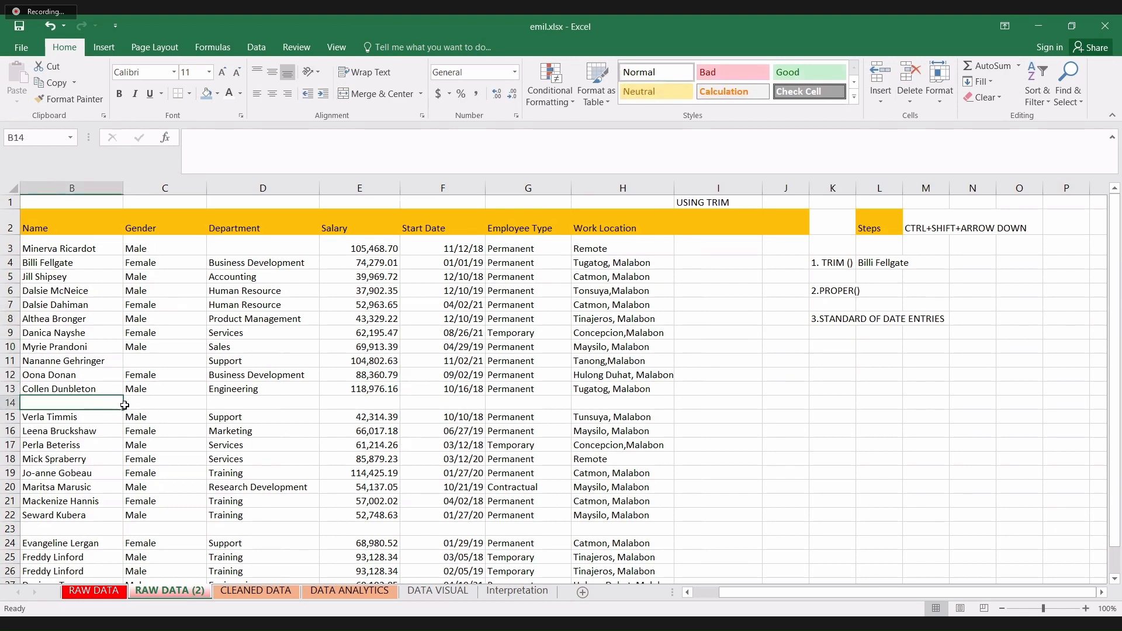
click(147, 405)
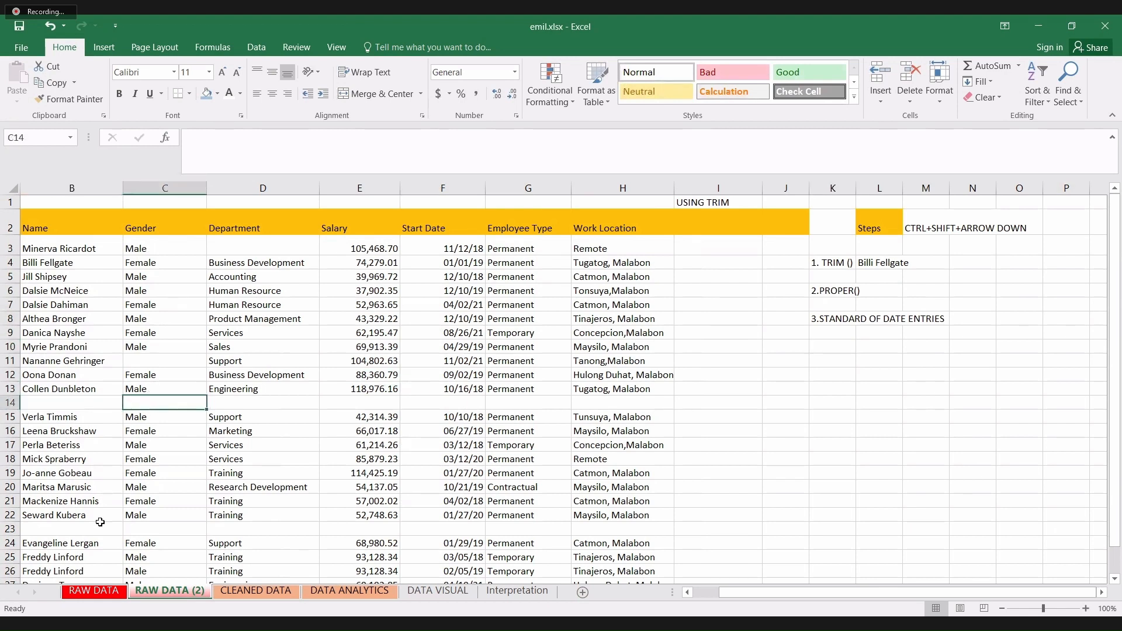
click(100, 527)
click(164, 528)
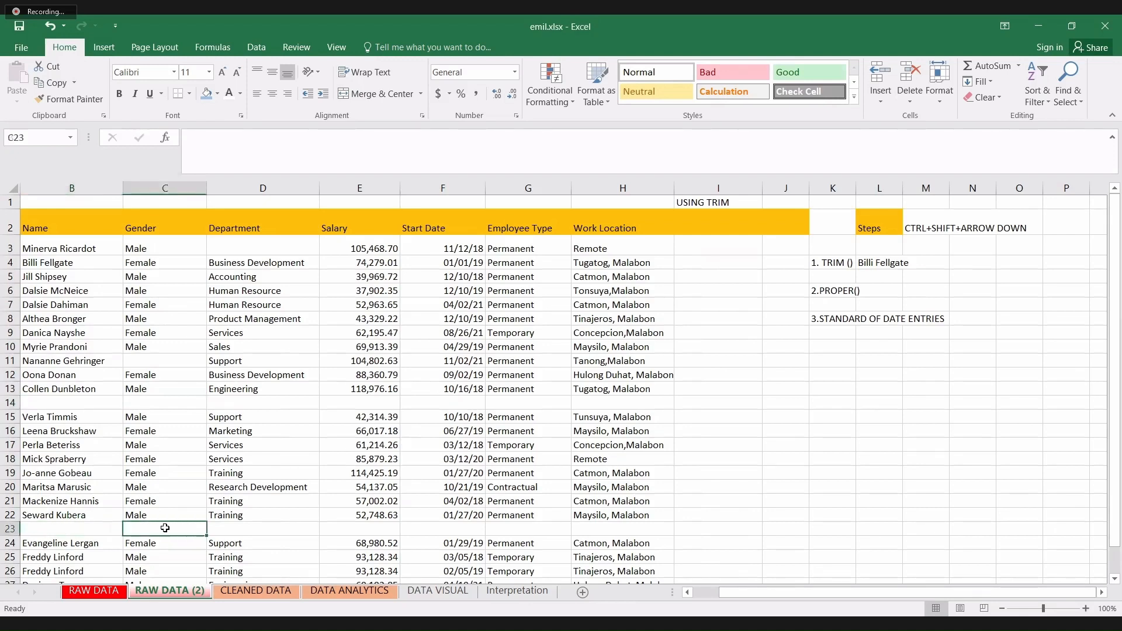
click(232, 528)
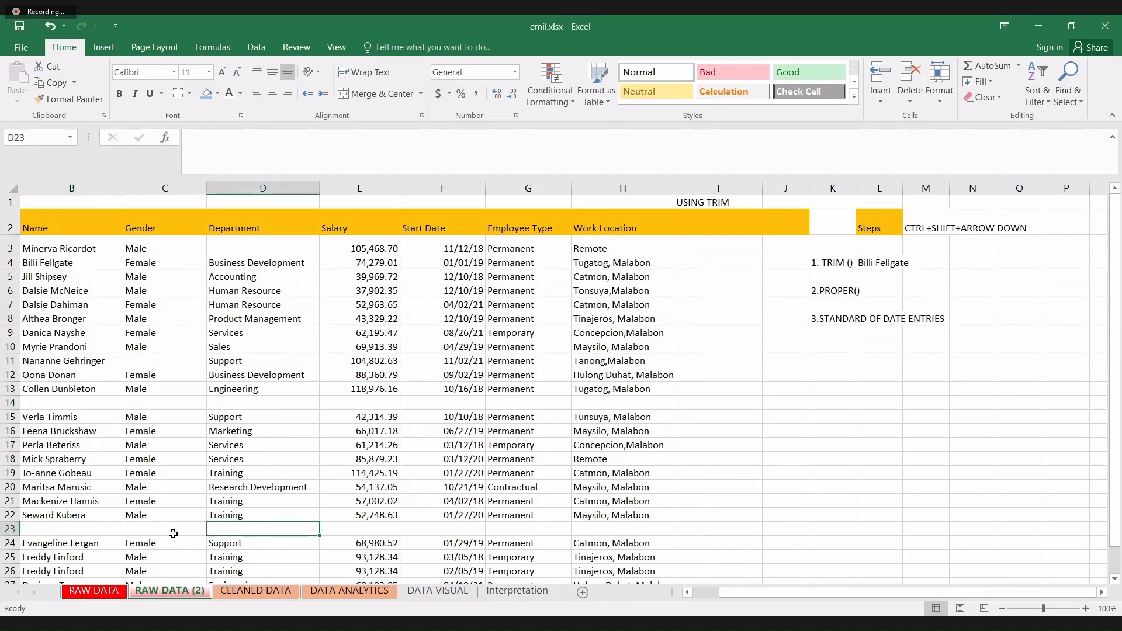
click(173, 534)
click(99, 532)
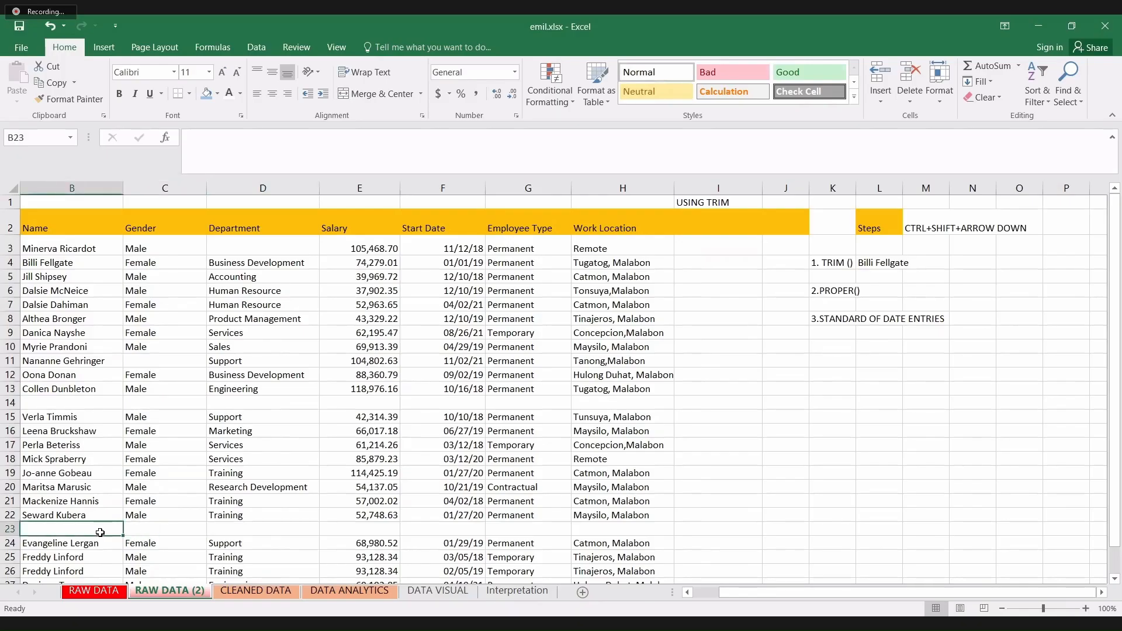
click(161, 529)
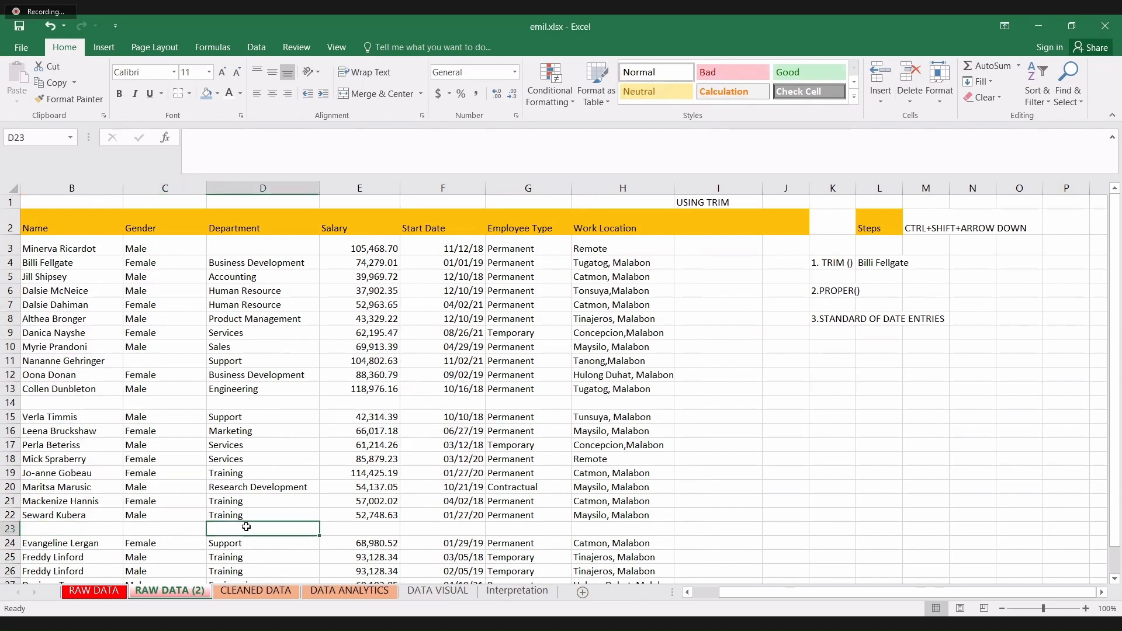
click(383, 528)
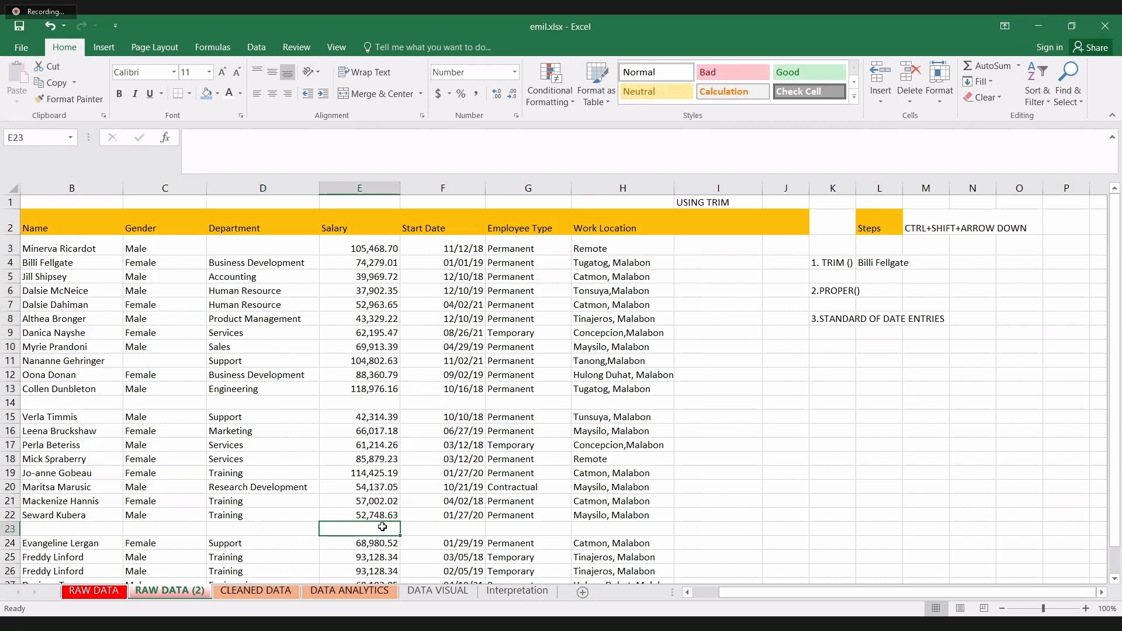
click(463, 530)
click(515, 530)
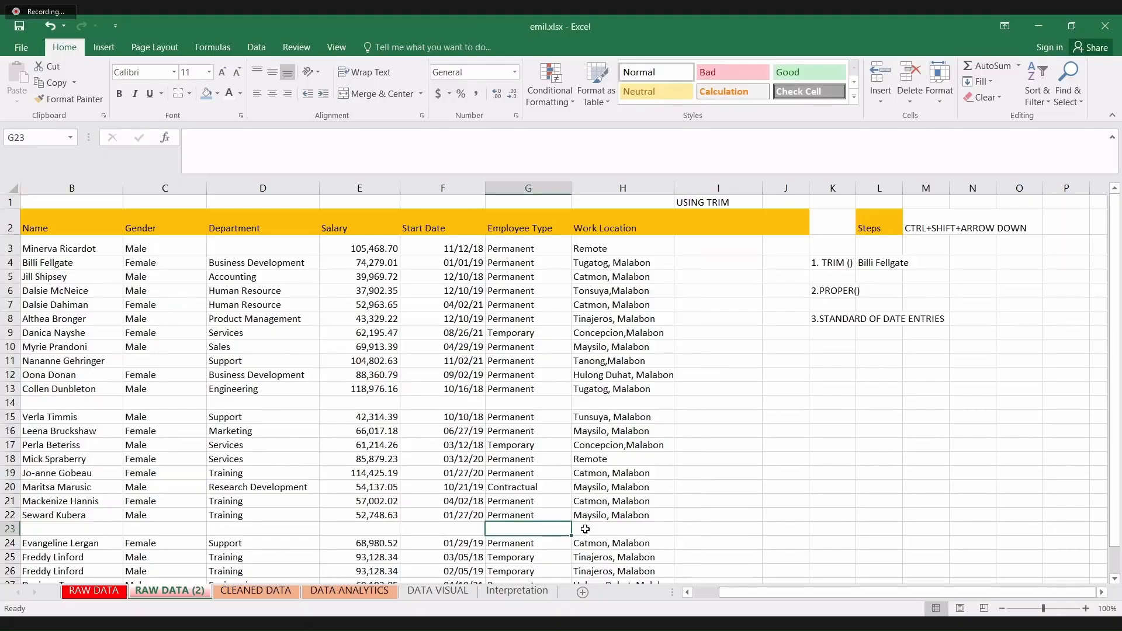
click(585, 529)
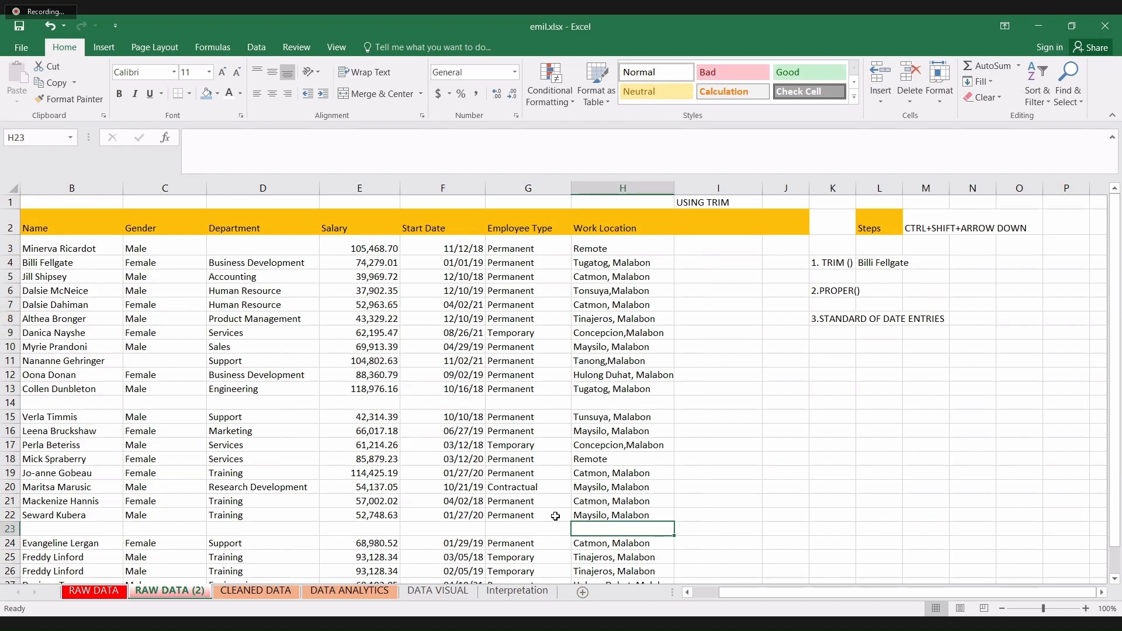
- Enter the note "4. REMOVING BLANK RECORDS" in cell K10 and start a fifth note with "5." in K12
click(817, 345)
text(4.)
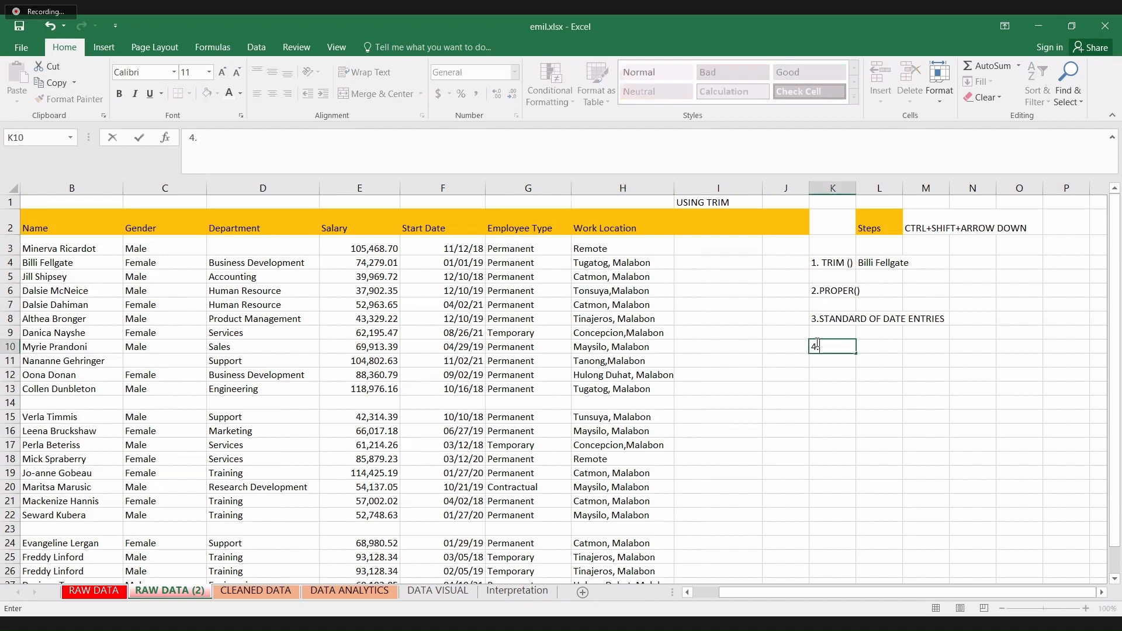
text( removing blanks)
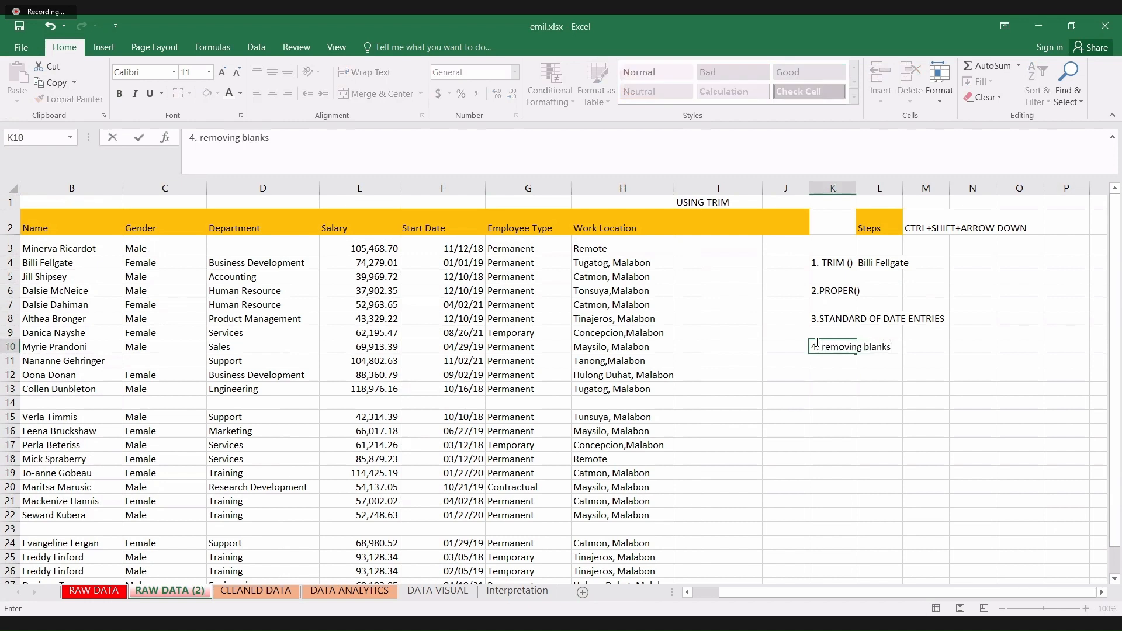
text( spa)
key(BackSpace)
key(BackSpace)
key(BackSpace)
key(BackSpace)
key(BackSpace)
key(BackSpace)
key(BackSpace)
key(BackSpace)
key(BackSpace)
key(BackSpace)
key(BackSpace)
key(BackSpace)
key(BackSpace)
key(BackSpace)
key(BackSpace)
key(BackSpace)
key(BackSpace)
key(BackSpace)
key(BackSpace)
key(BackSpace)
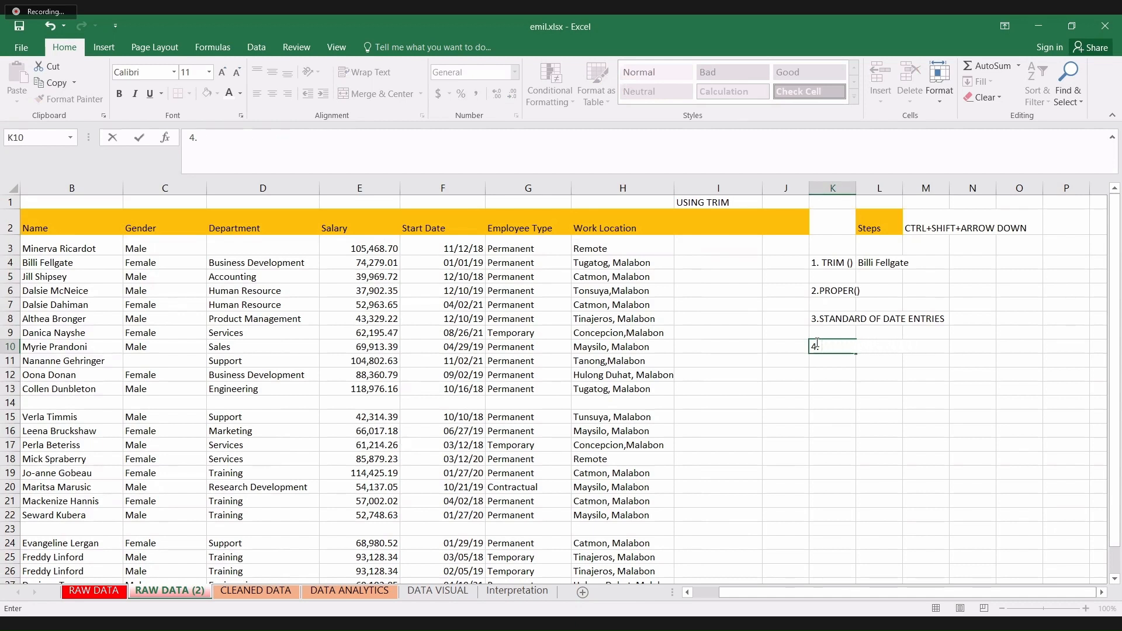
text(REMOVING BLA)
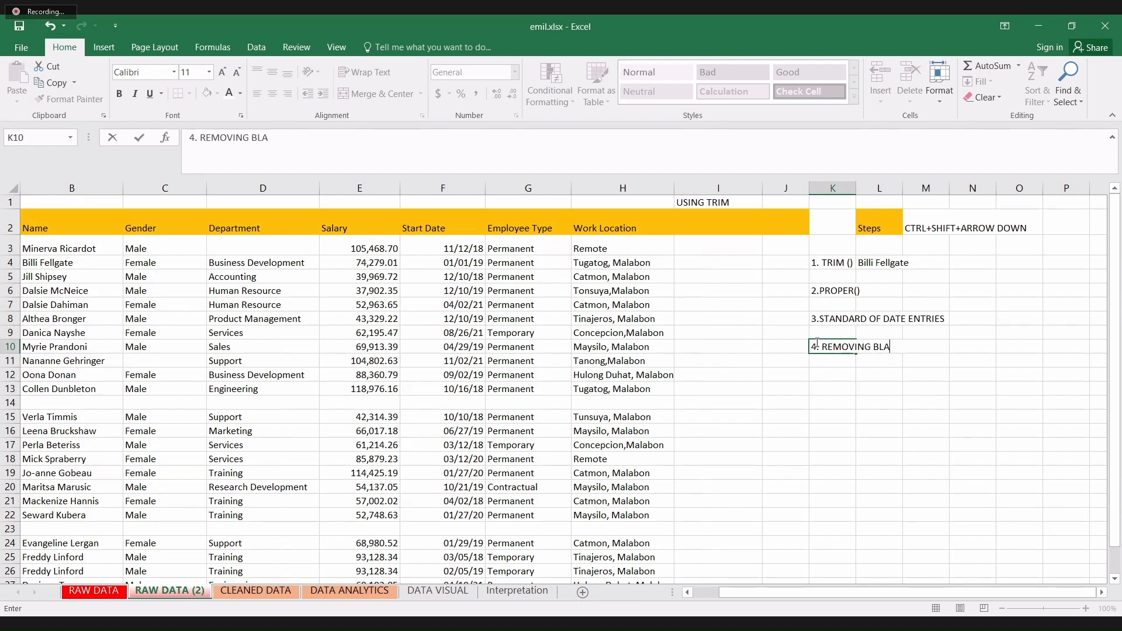
text(K SPACES)
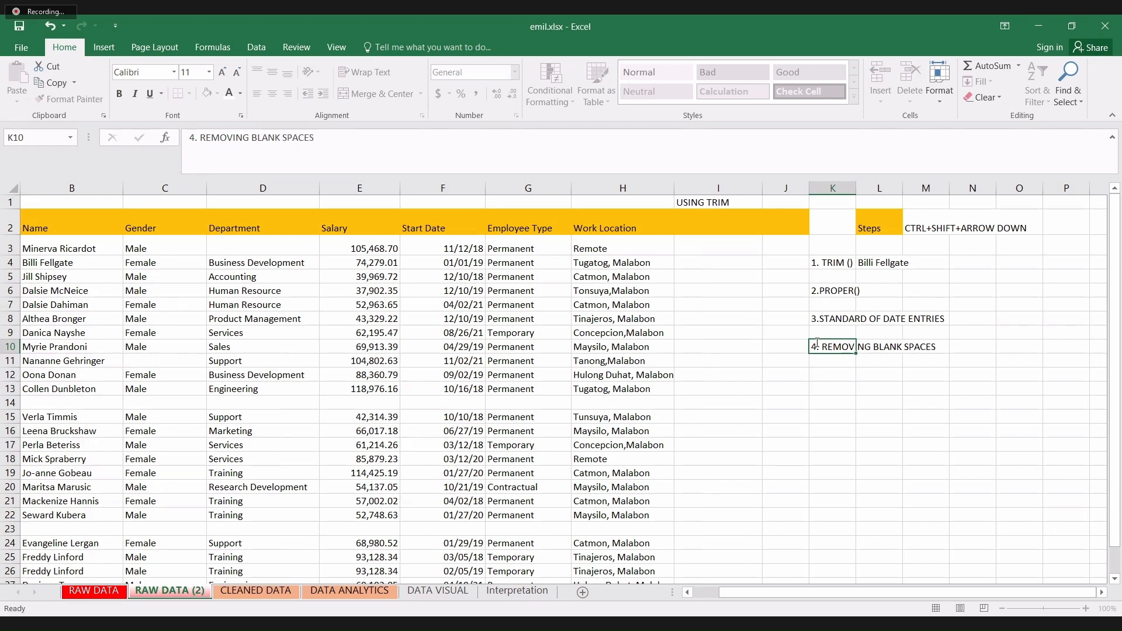
key(Return)
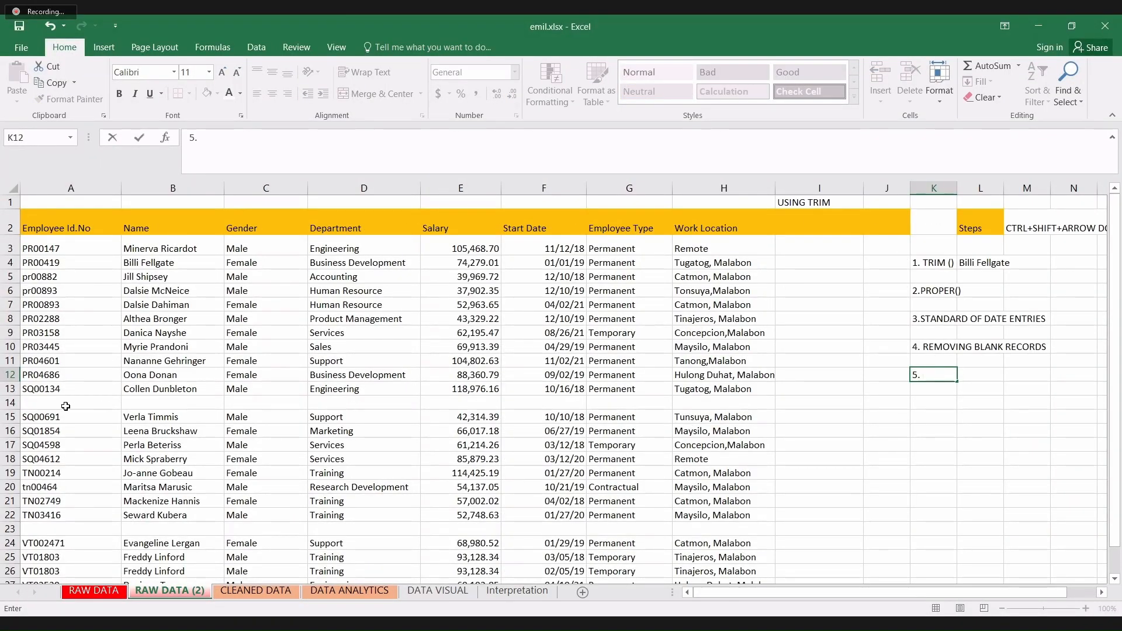
- Delete the two blank rows from the employee data, row 14 and the remaining one at row 22
click(12, 403)
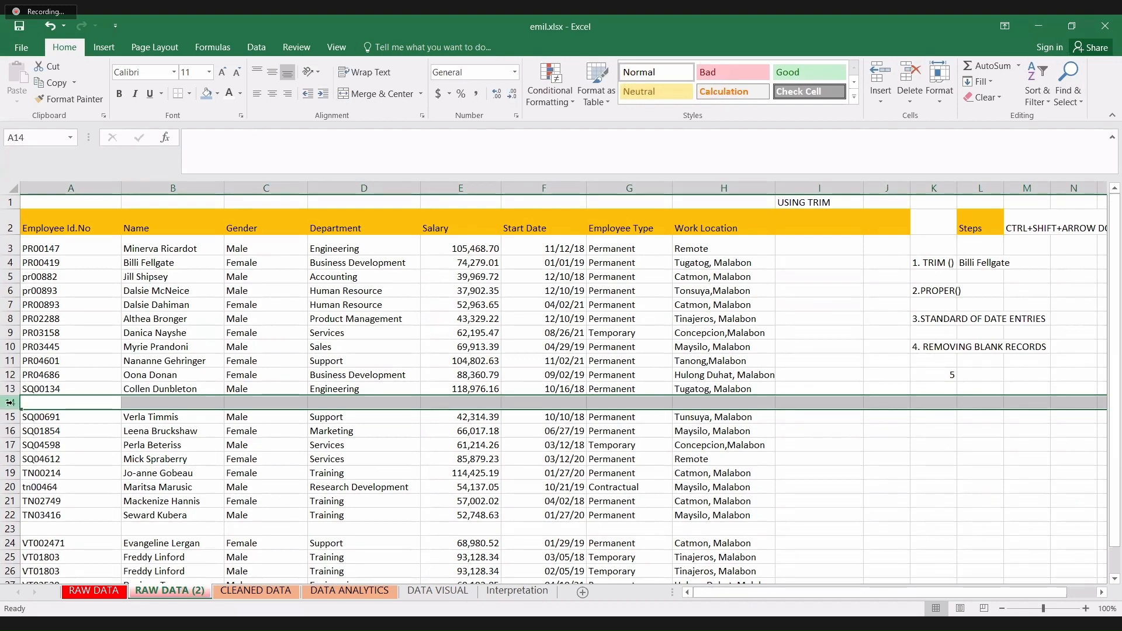
right_click(10, 402)
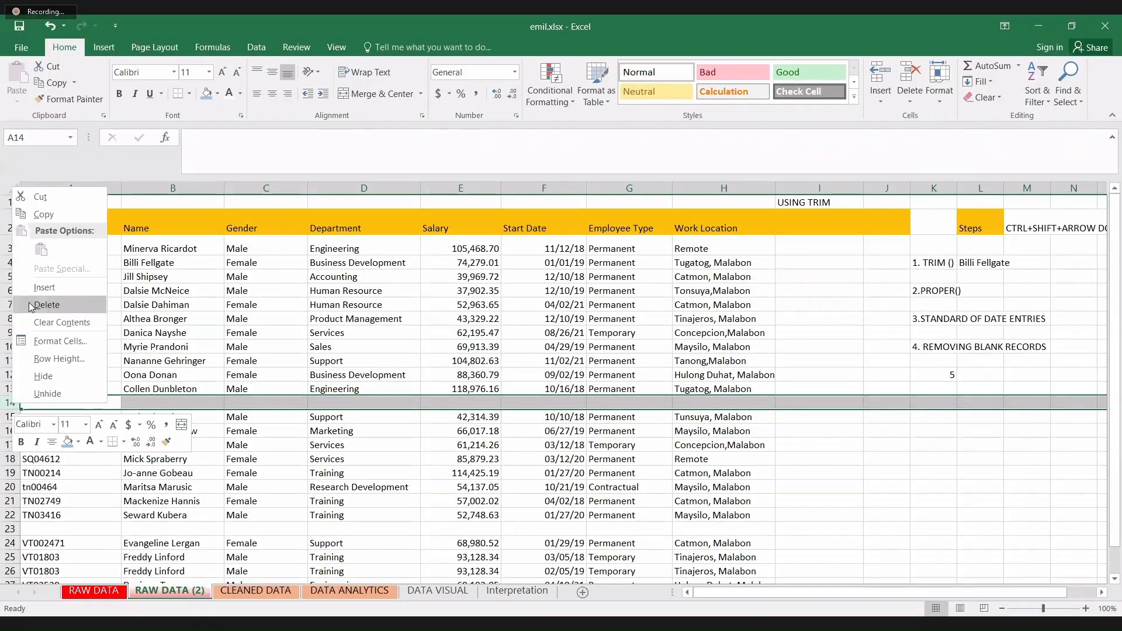
click(31, 305)
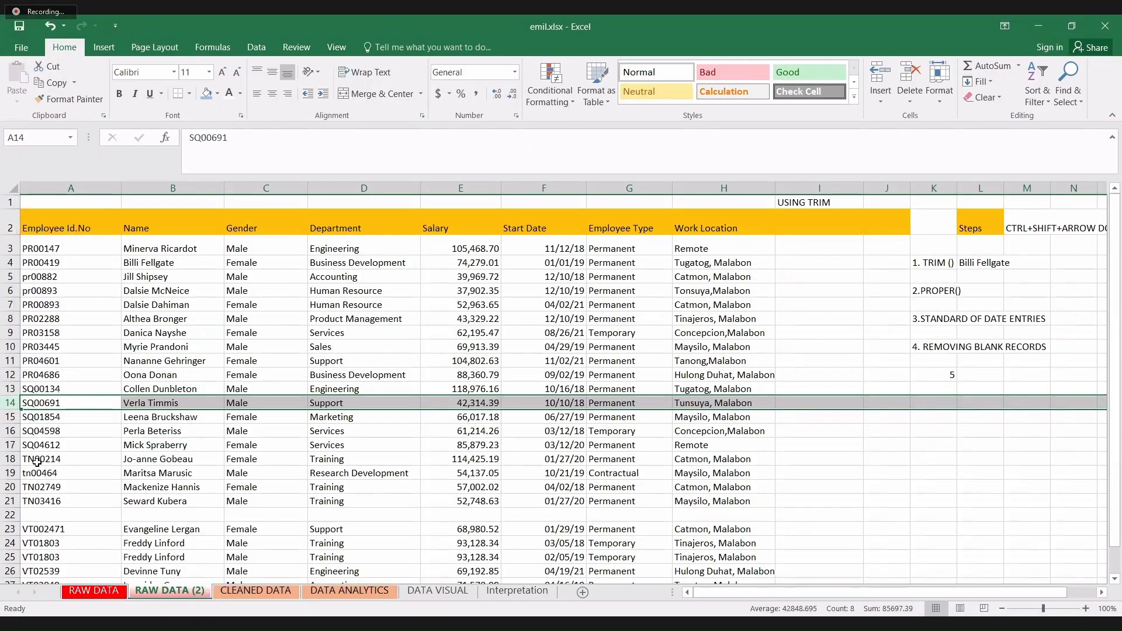
click(11, 514)
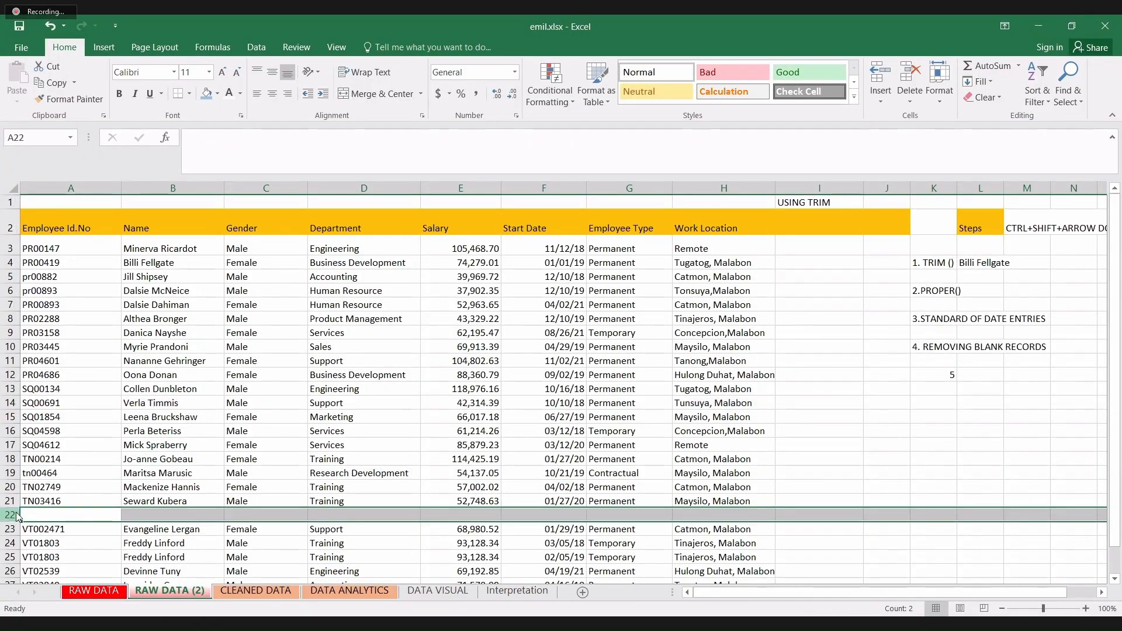
right_click(11, 514)
click(52, 414)
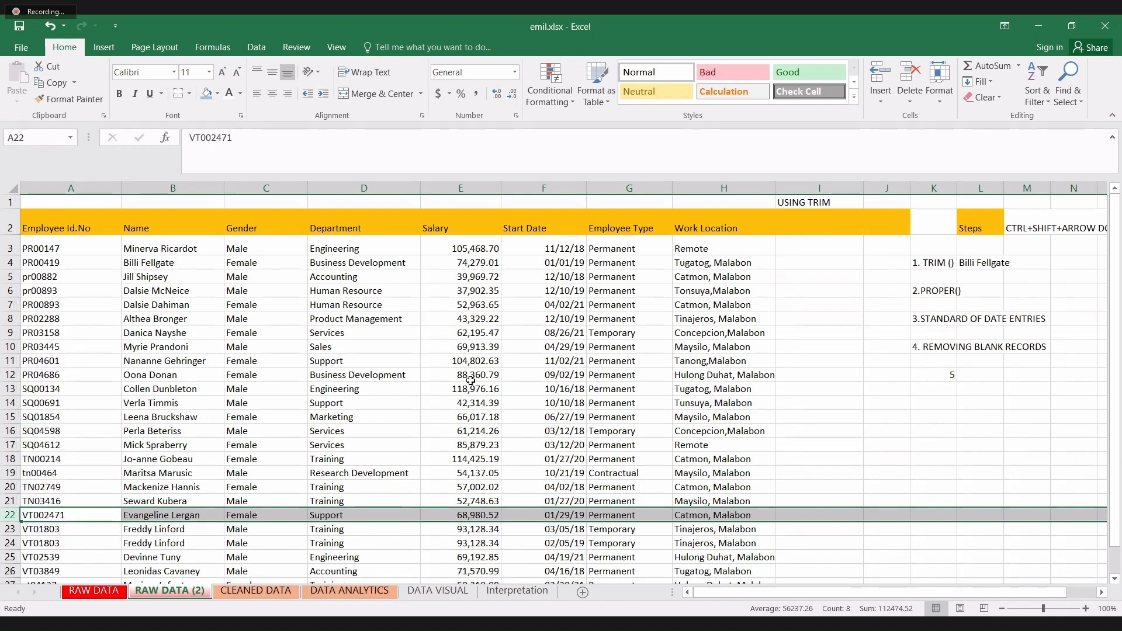
- Complete the fifth cleaning note in cell K12 as "5. AUTOFIT"
click(928, 374)
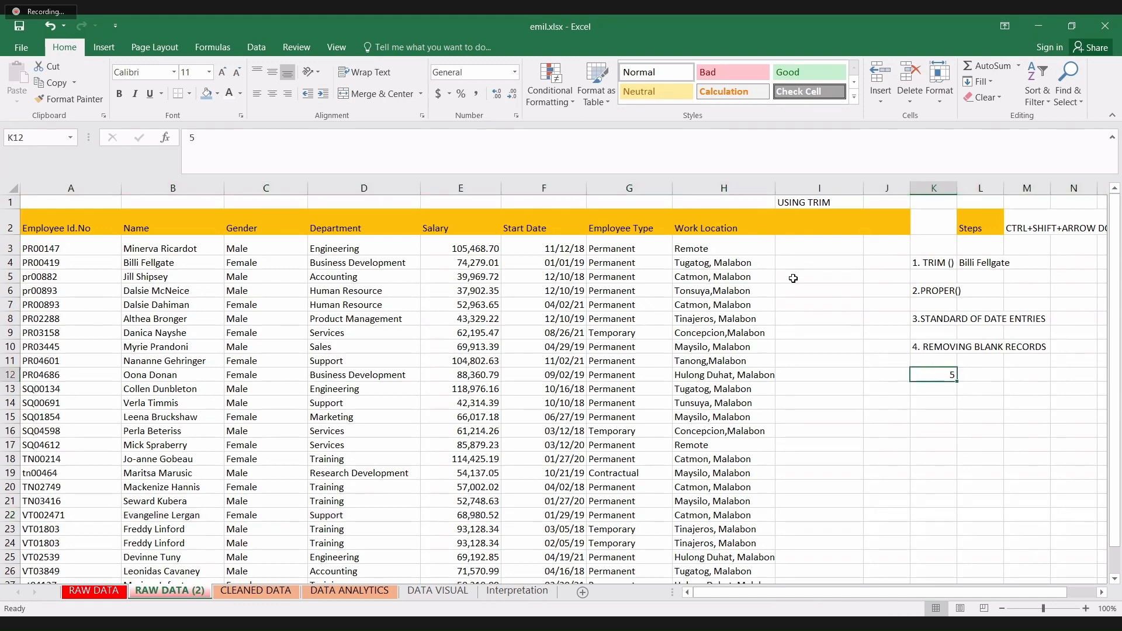
key(BackSpace)
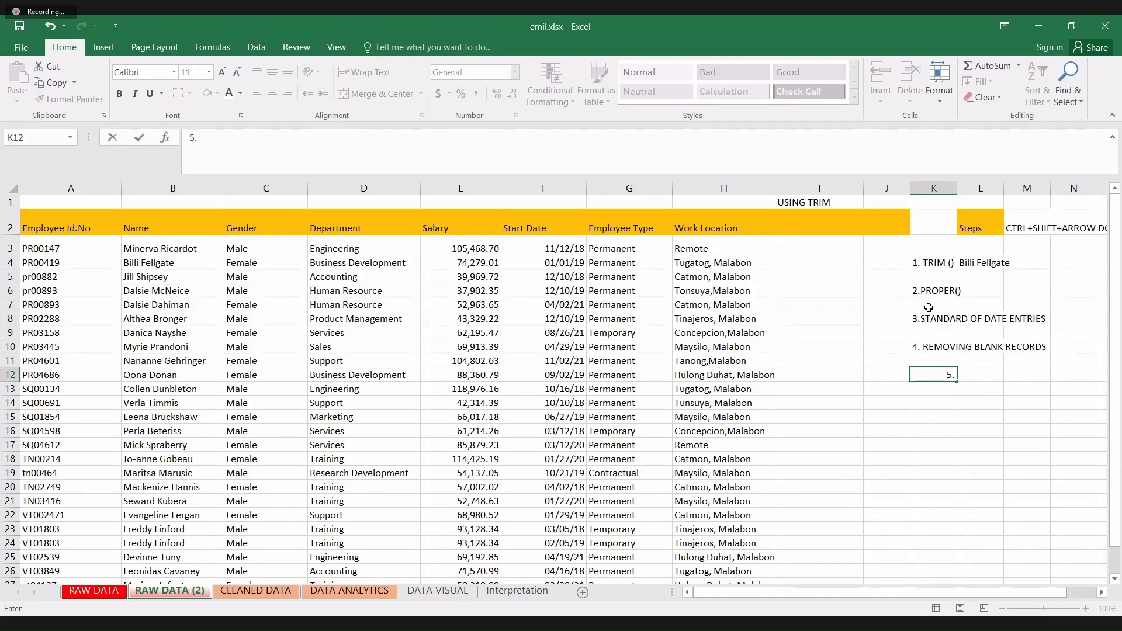
text(uni)
key(BackSpace)
key(BackSpace)
key(BackSpace)
text(AUTOFIT)
key(BackSpace)
key(BackSpace)
key(BackSpace)
key(BackSpace)
key(BackSpace)
key(BackSpace)
key(BackSpace)
text(AUTOFIT)
key(Return)
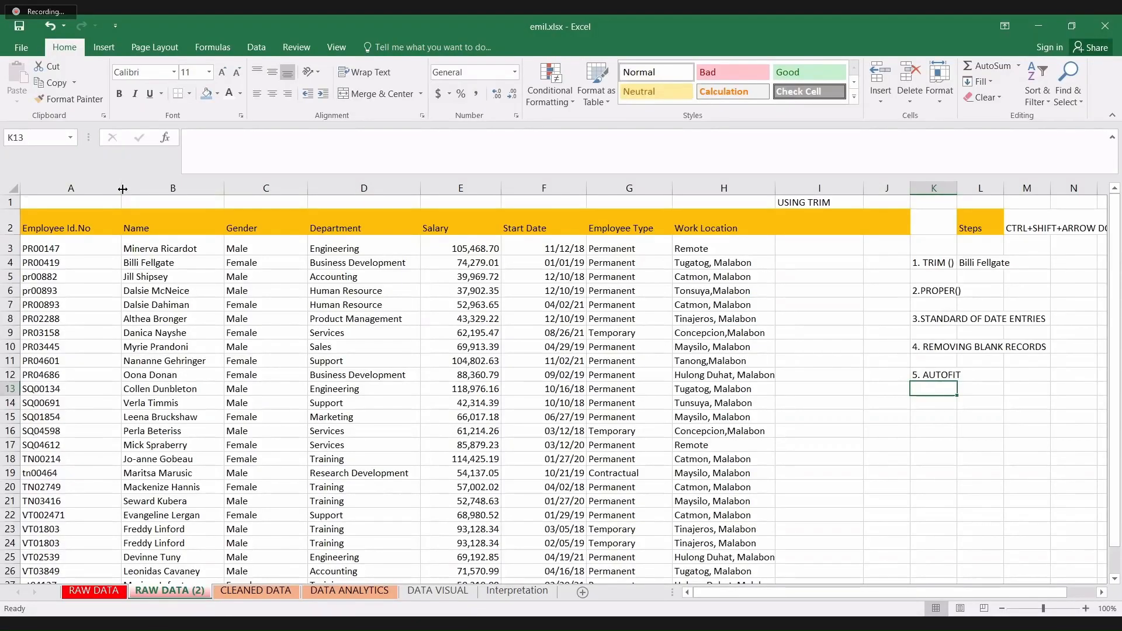
- Autofit the widths of the Employee Id.No, Name, Gender, Department, Start Date and Employee Type columns
double_click(121, 188)
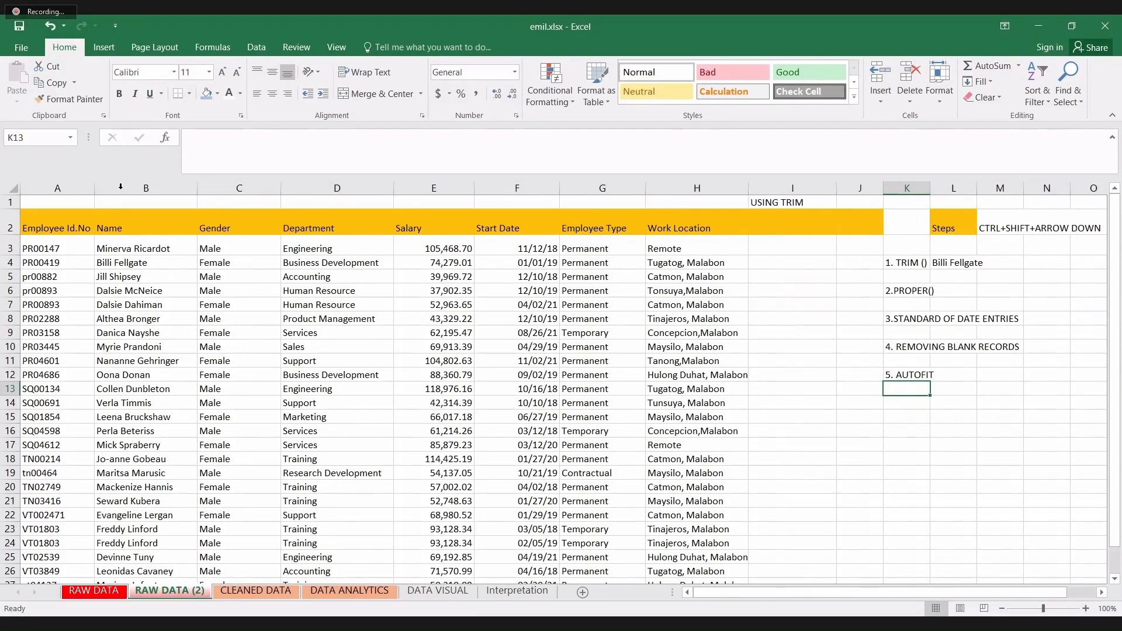
double_click(198, 186)
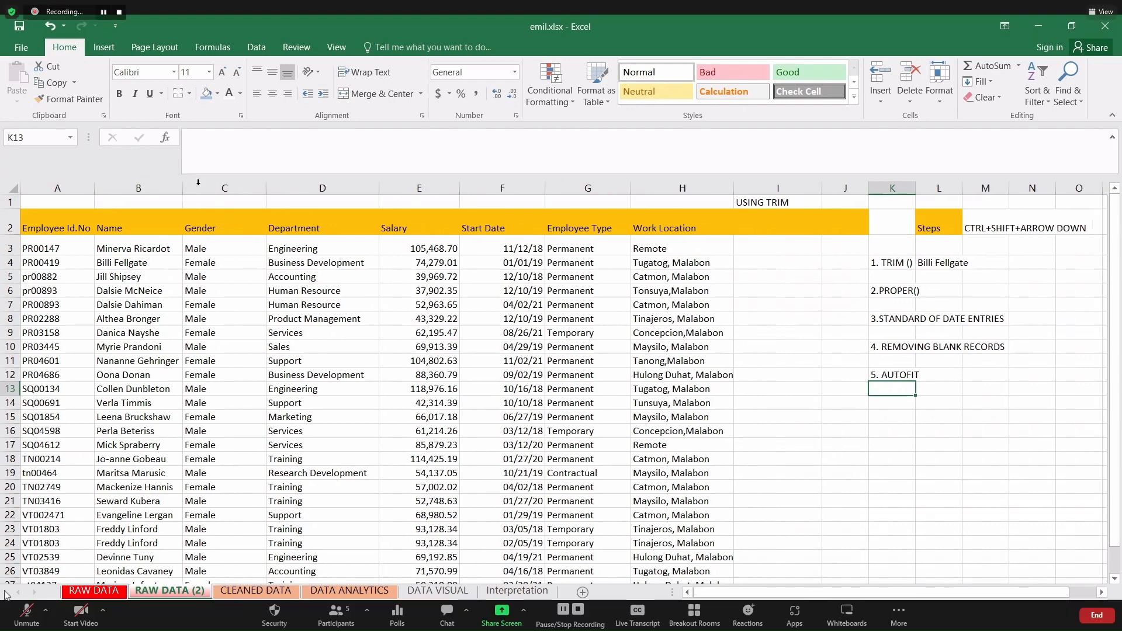
double_click(267, 186)
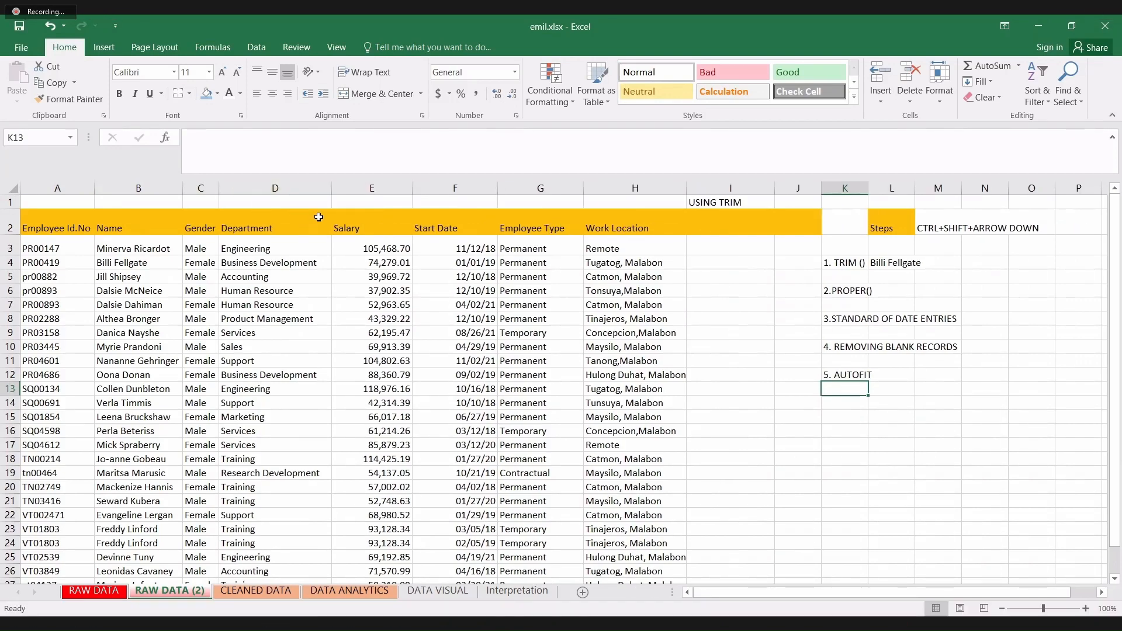
double_click(331, 187)
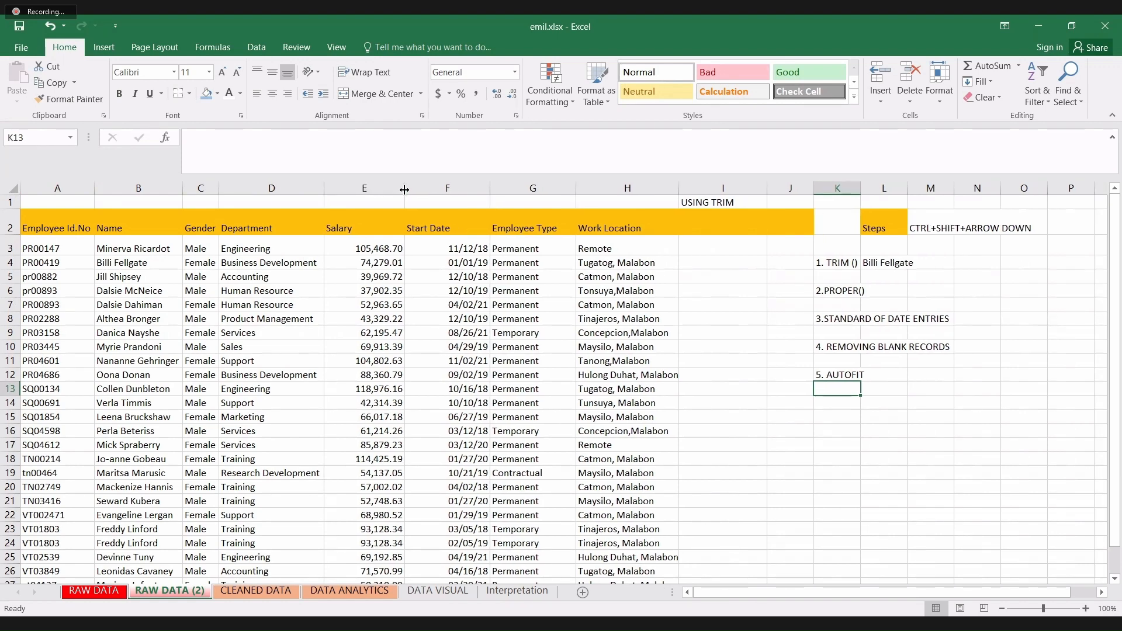
double_click(491, 188)
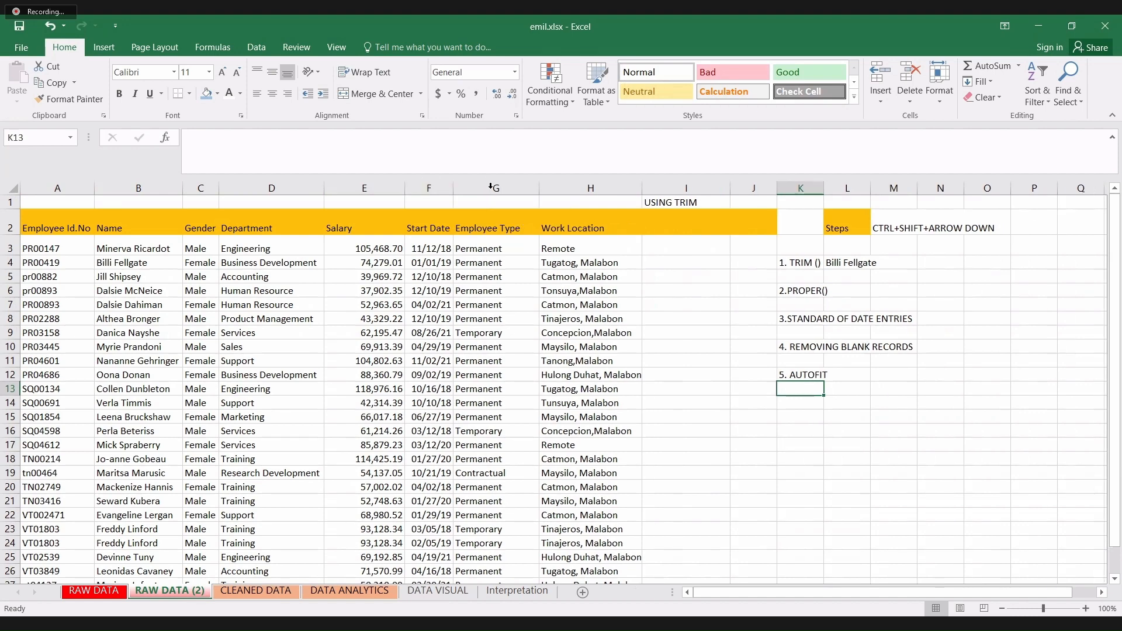
double_click(540, 188)
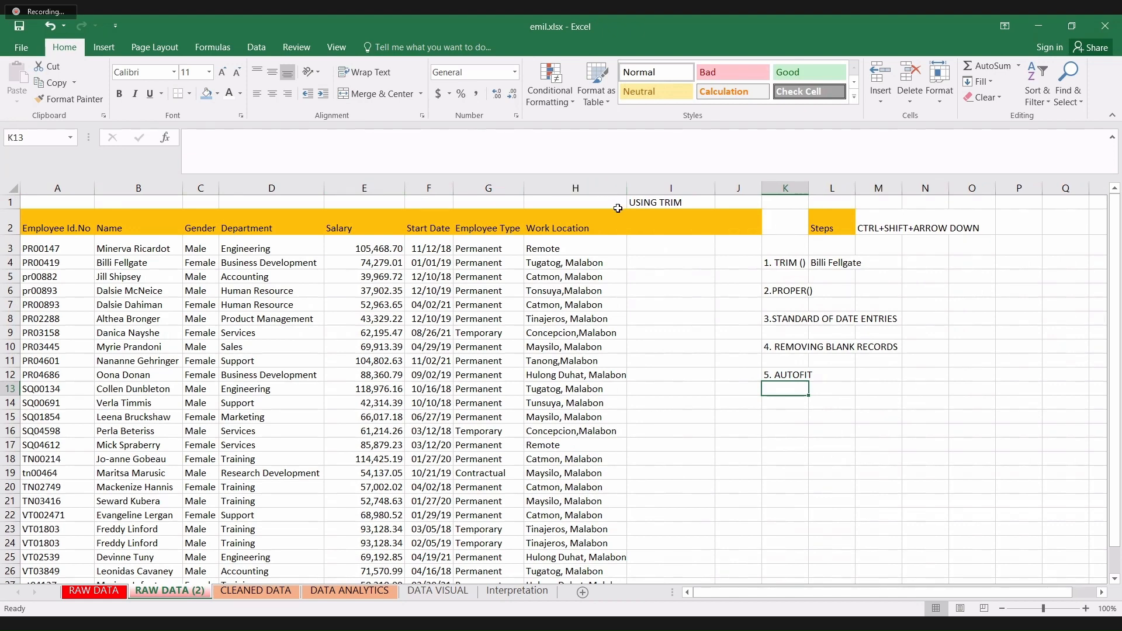
- Clear the contents and formats of the notes area I1:O13 beside the employee data
click(676, 250)
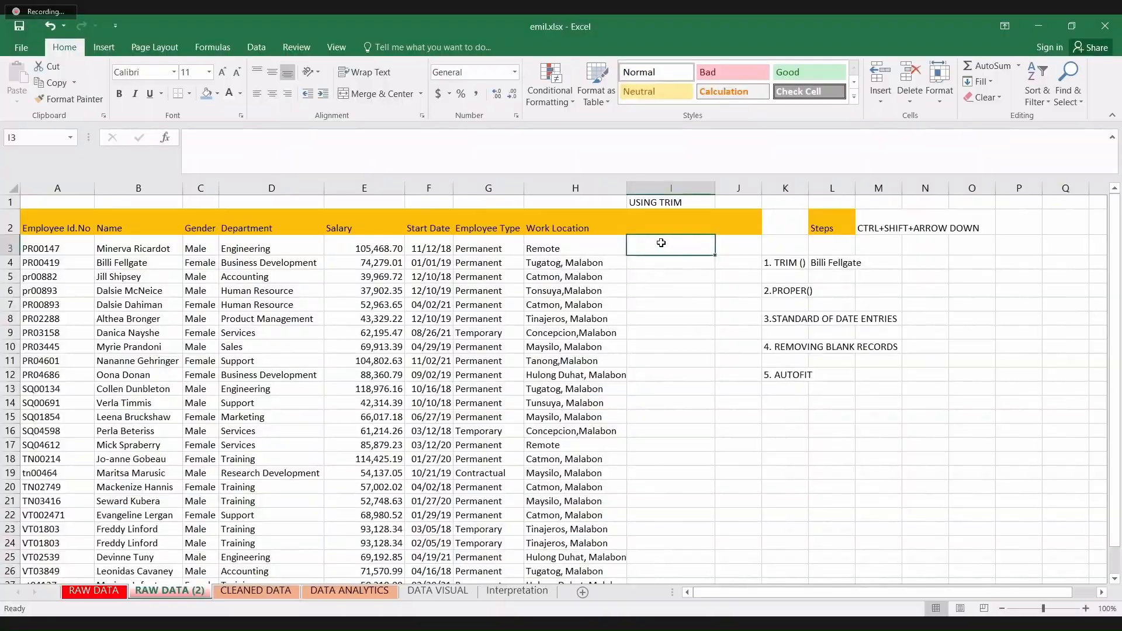
mouse_move(661, 203)
mouse_down()
mouse_move(751, 289)
mouse_move(801, 306)
mouse_move(910, 380)
mouse_move(960, 384)
mouse_up()
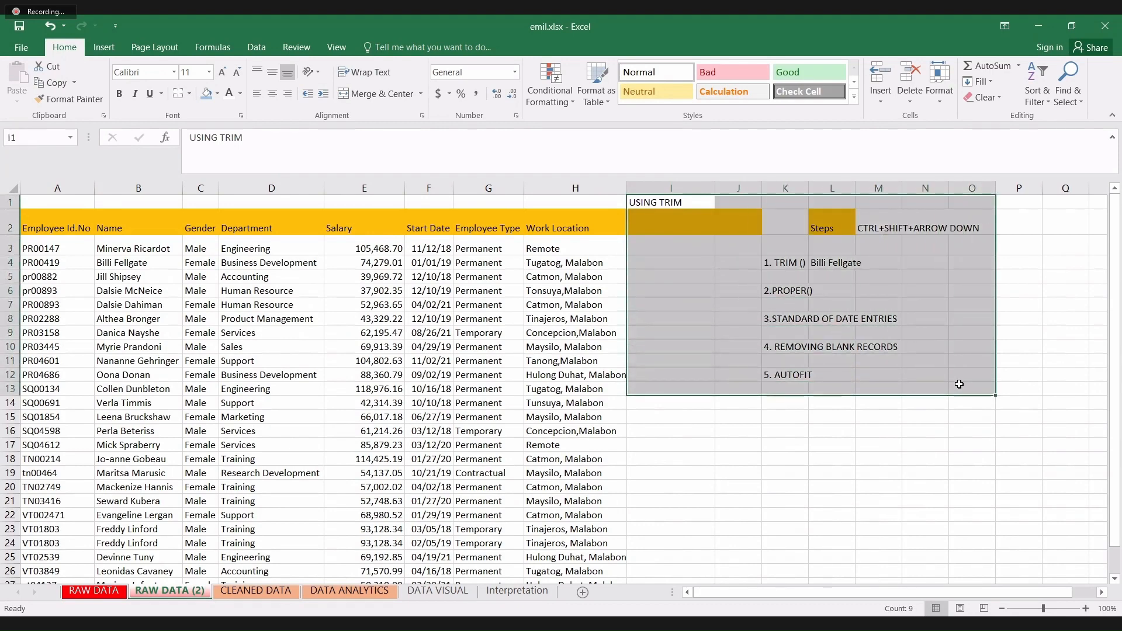
key(Delete)
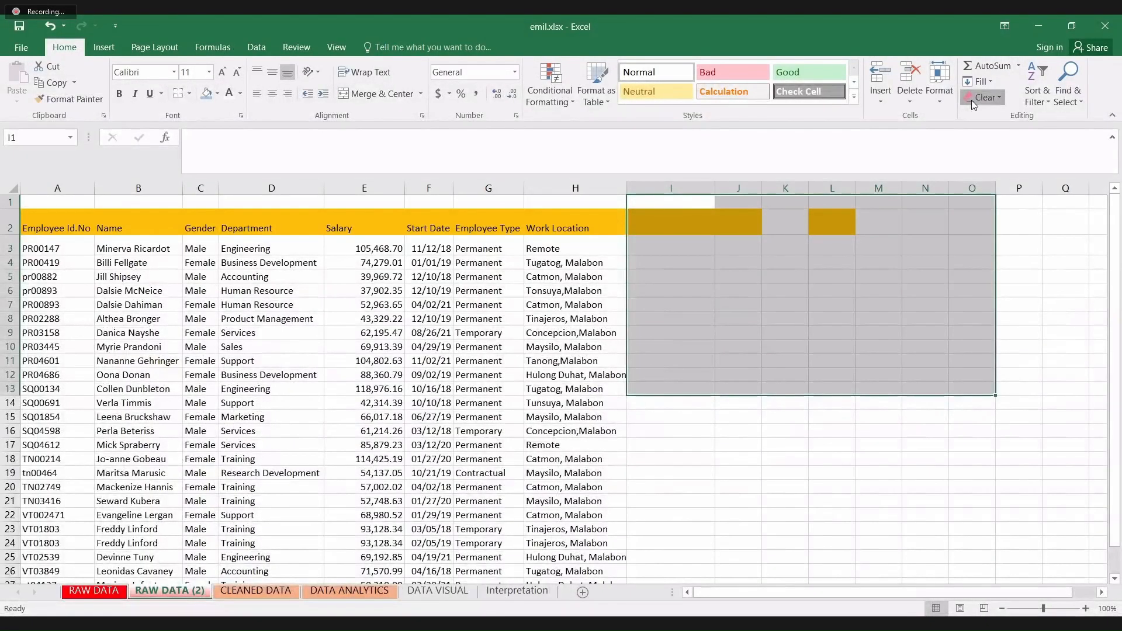
click(973, 102)
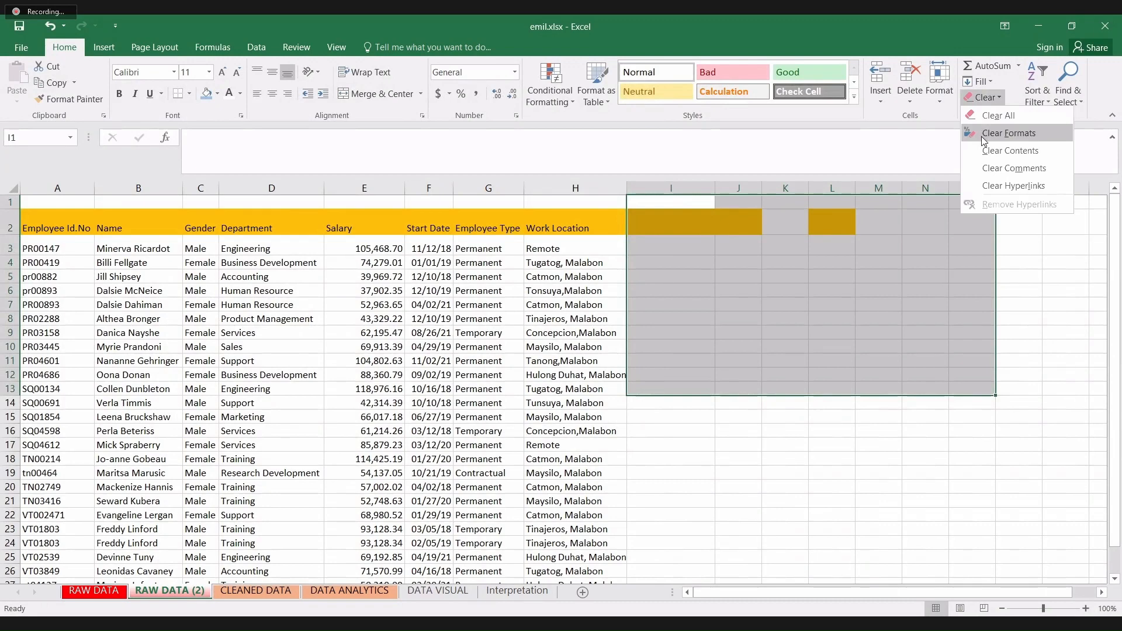
click(980, 150)
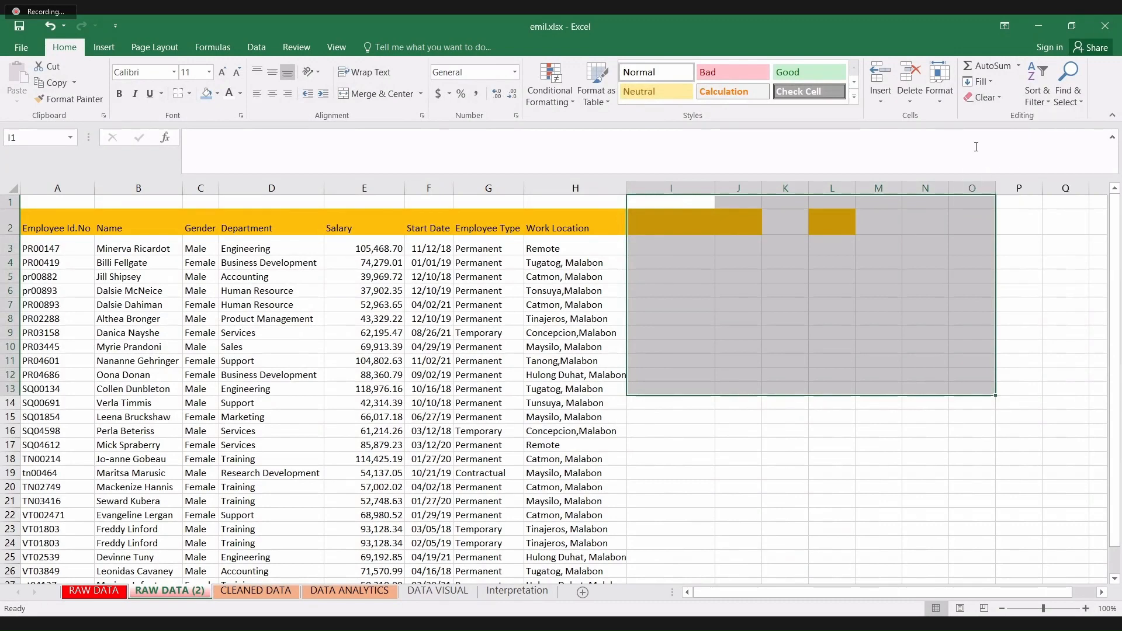
click(997, 97)
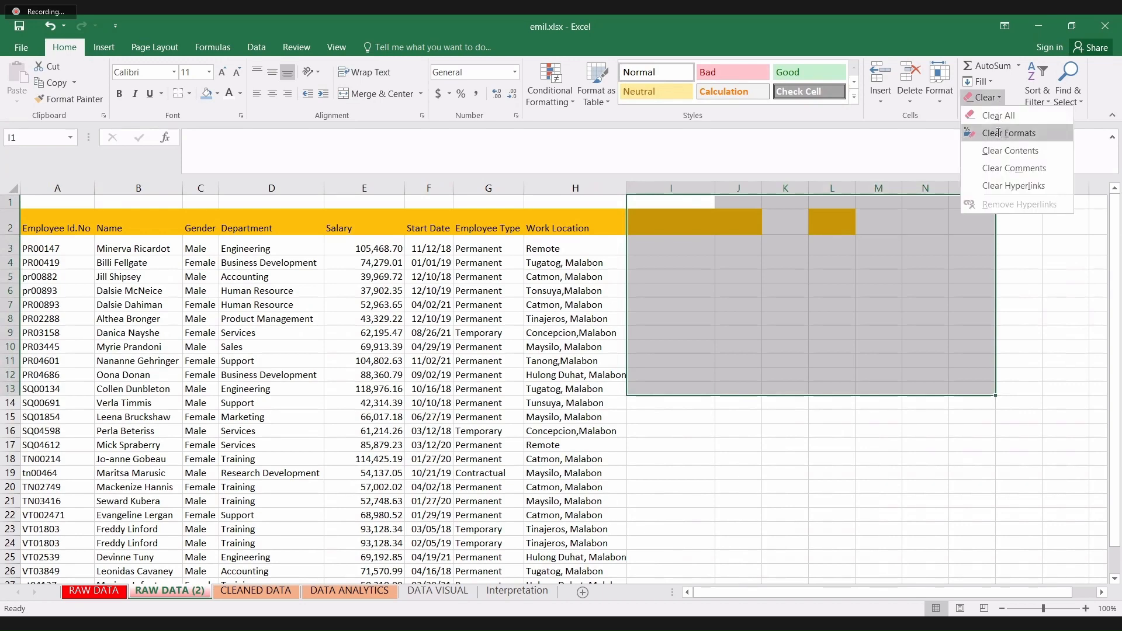
click(1000, 134)
click(926, 202)
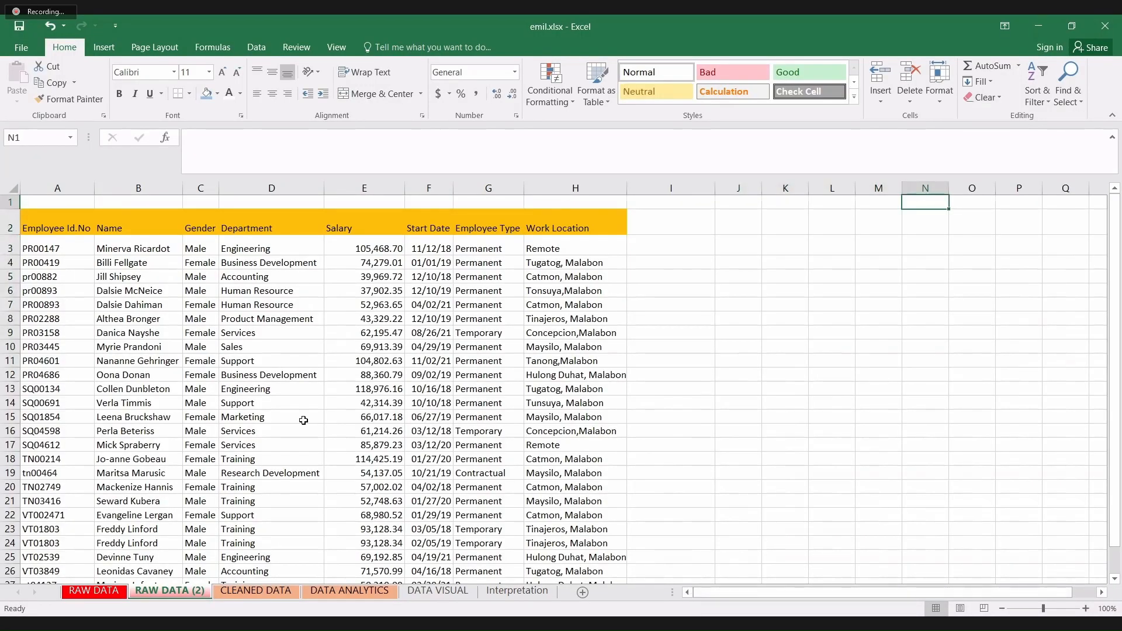
- Convert the employee range A2:H27 into a table with headers
click(55, 228)
drag(55, 228, 599, 529)
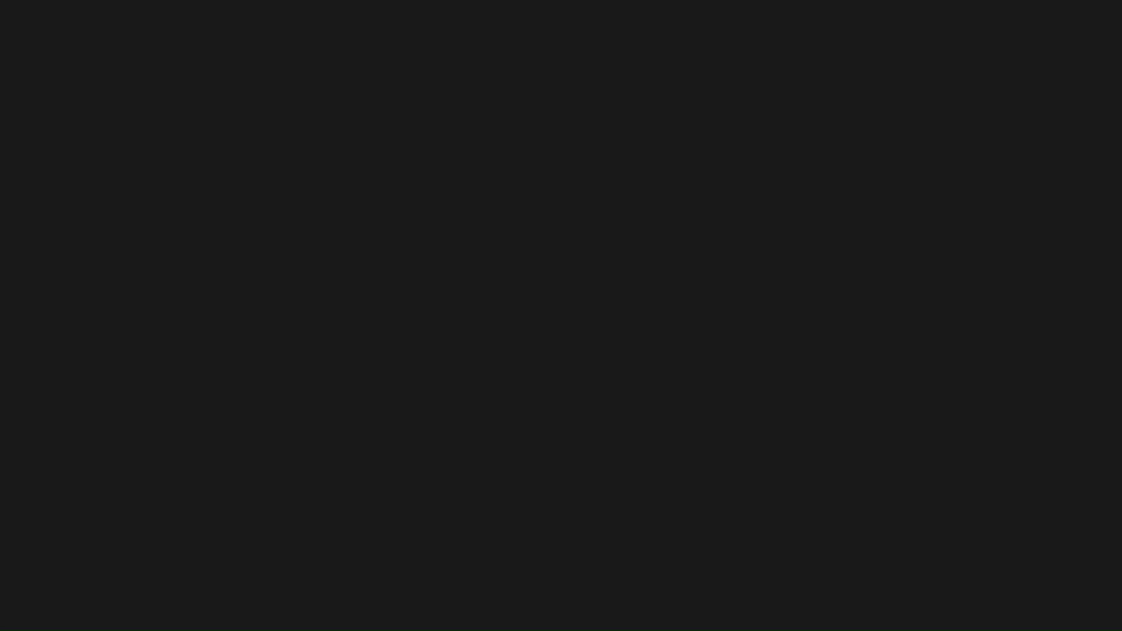
key(ctrl+t)
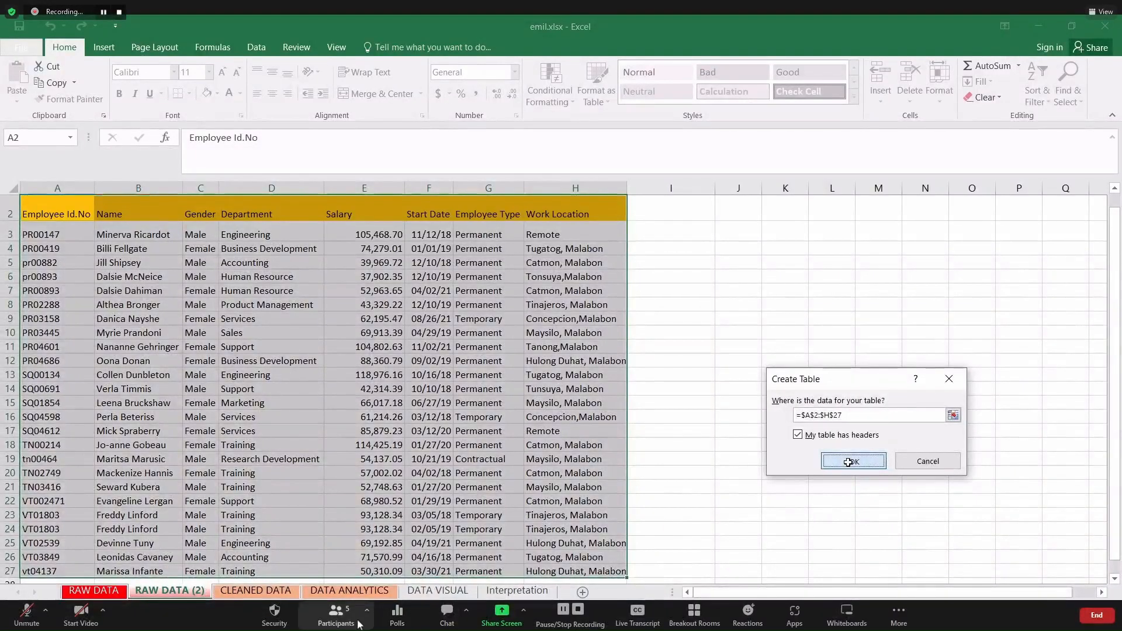
click(853, 462)
click(847, 462)
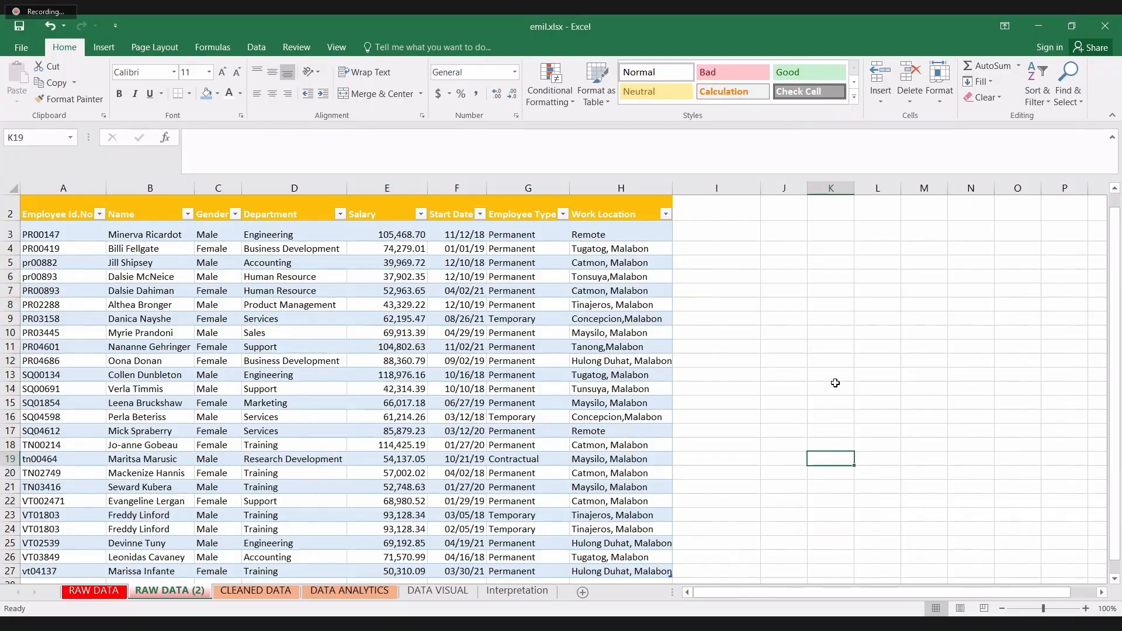
- Enter the shortcut note "CTRL+T" in cell K11
click(831, 343)
text(C)
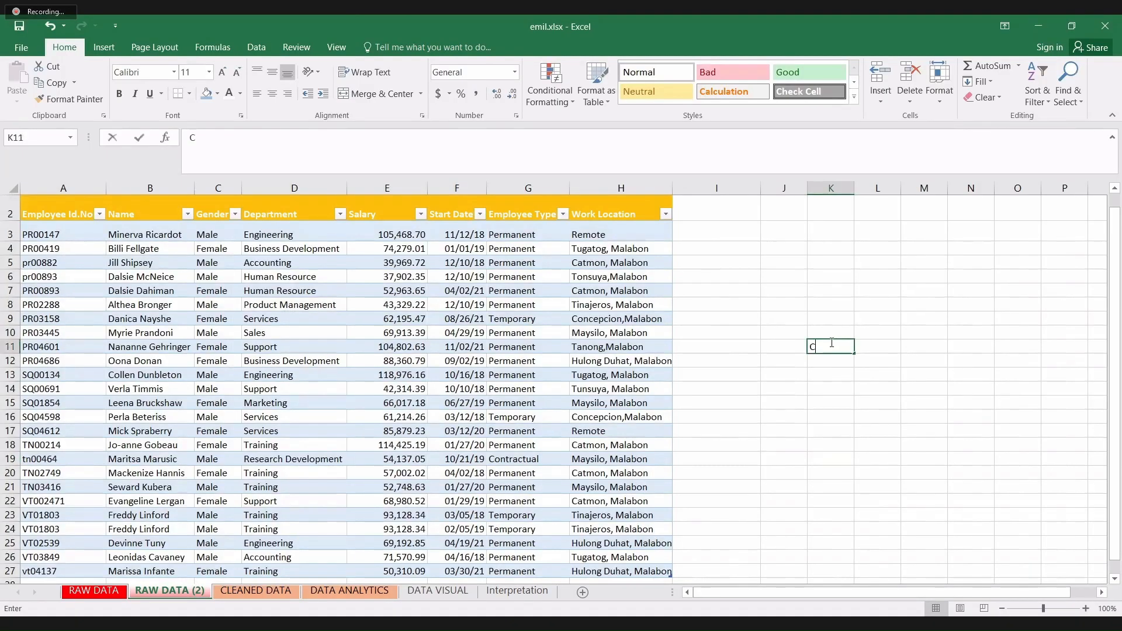
text(TRL)
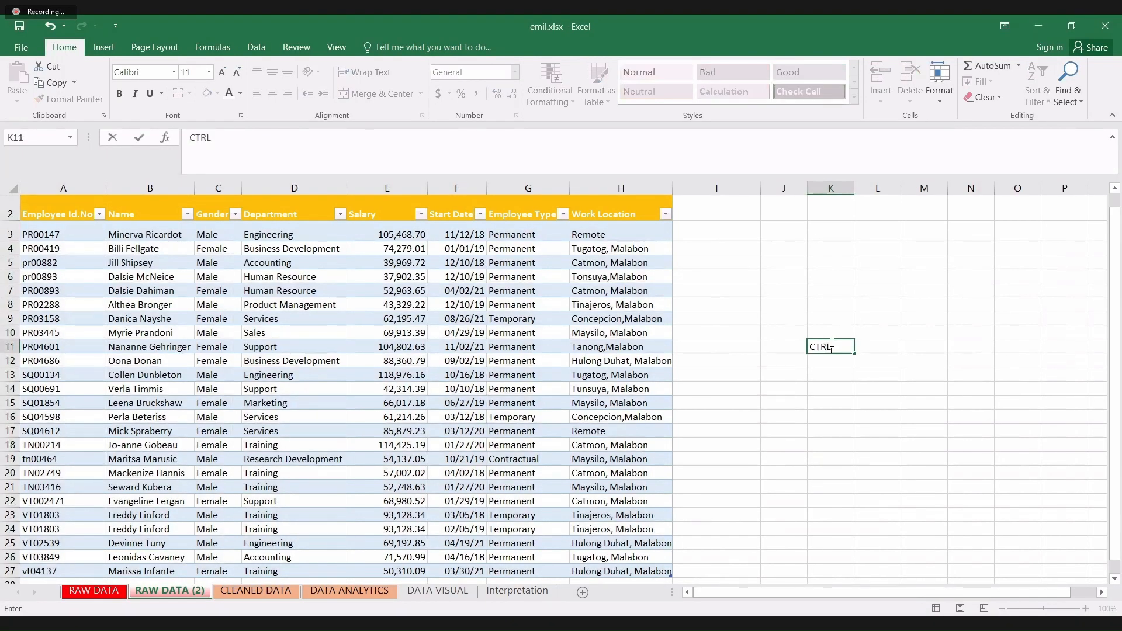
text(+T)
- Filter the table's Name column to show only the employee in row 4
click(100, 214)
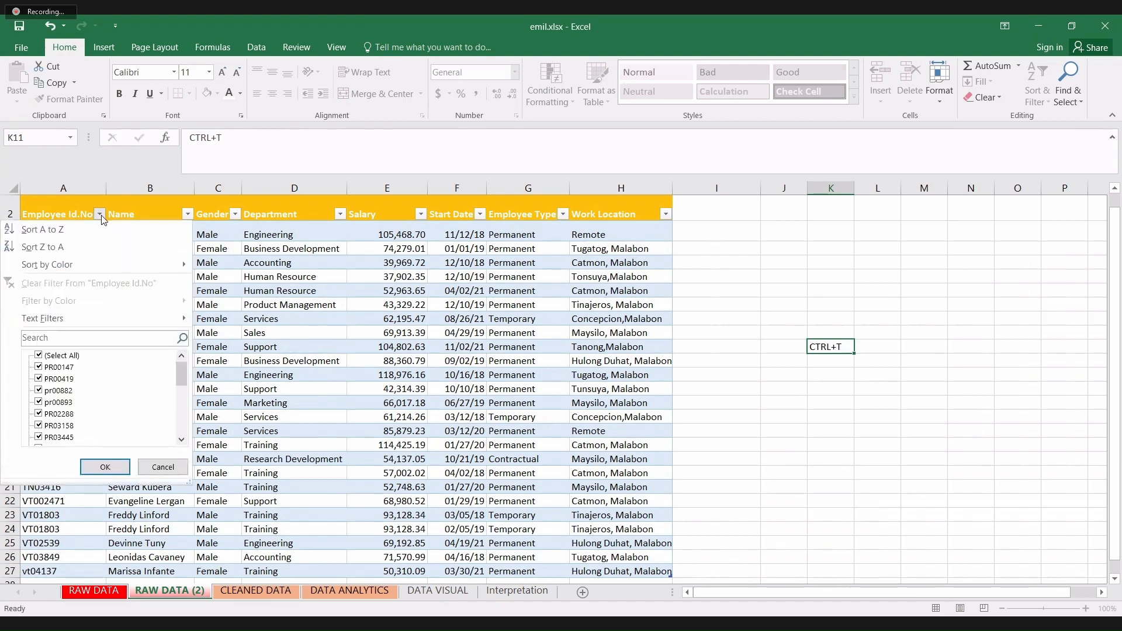
click(190, 214)
click(190, 214)
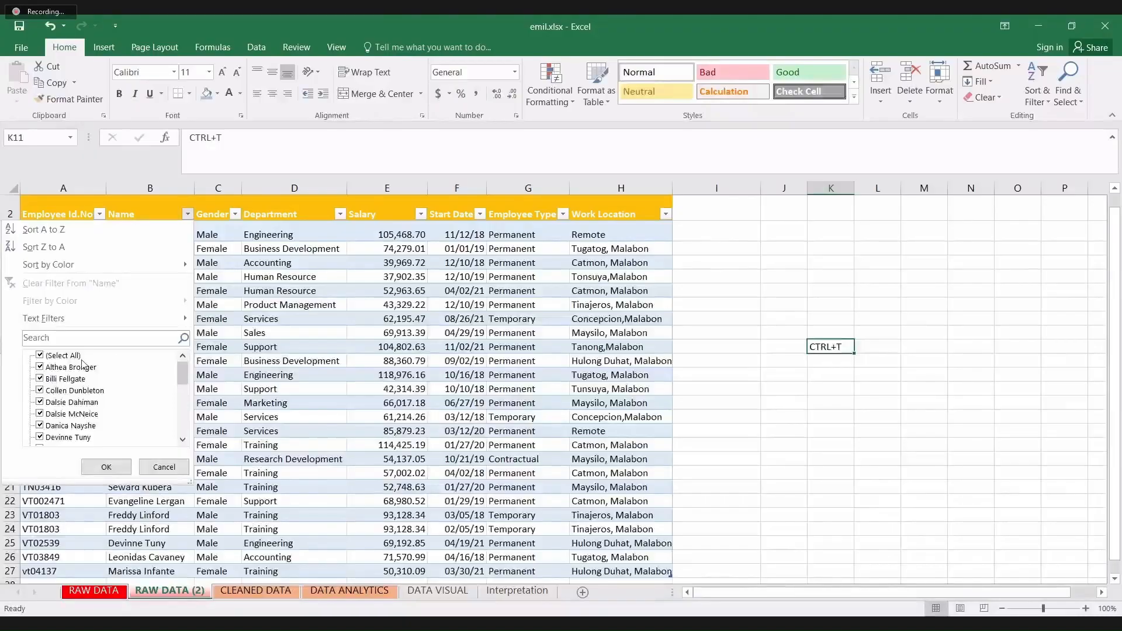
click(41, 356)
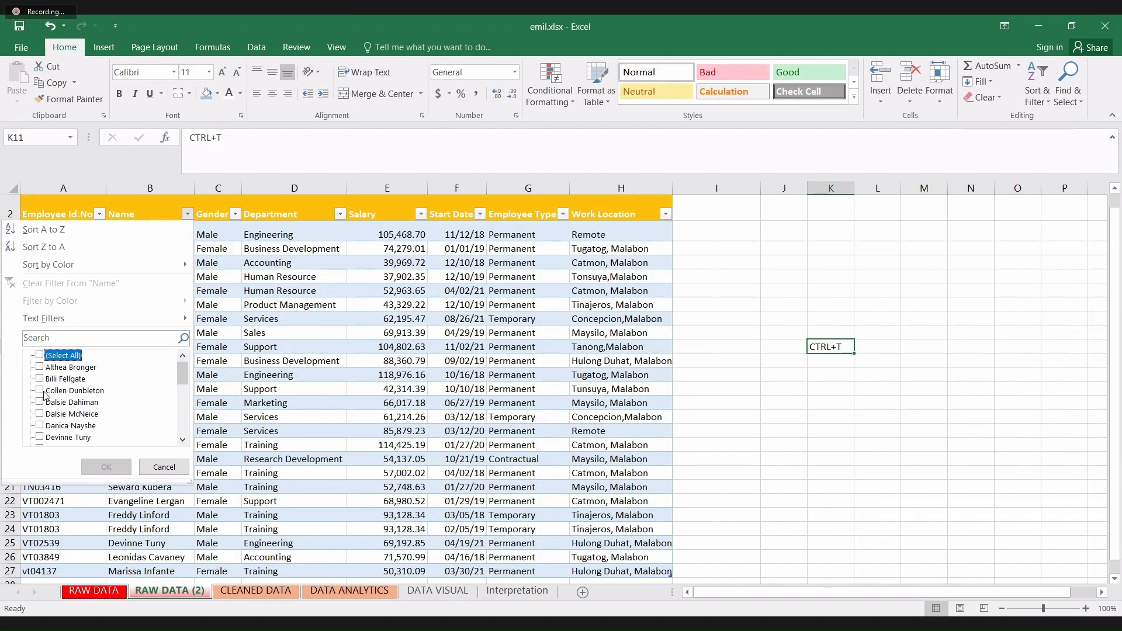
click(41, 380)
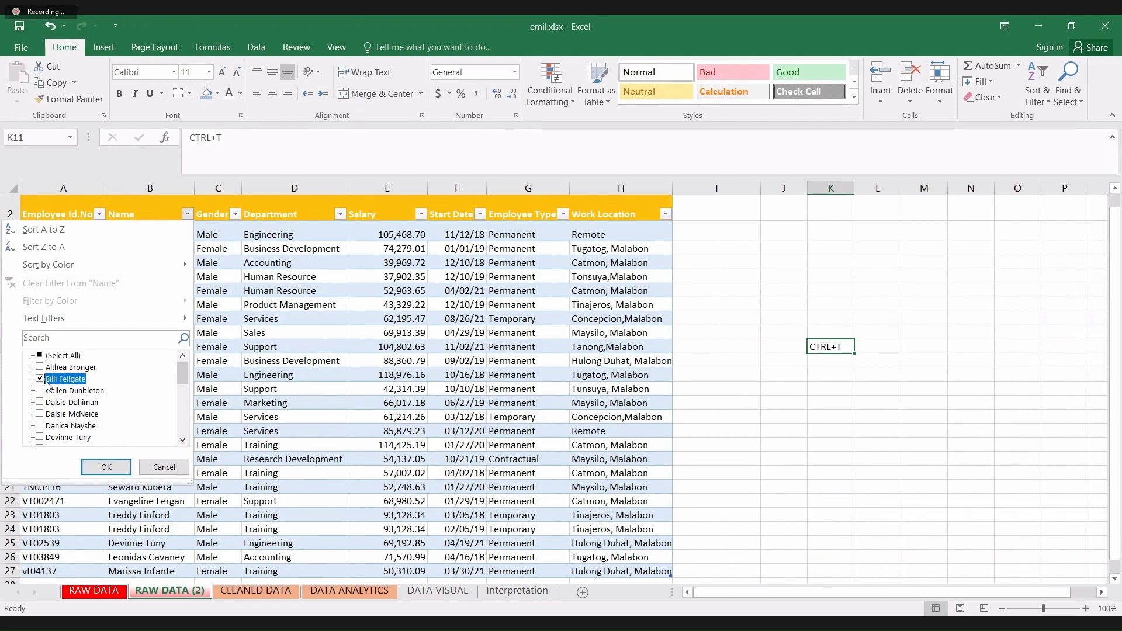
click(109, 470)
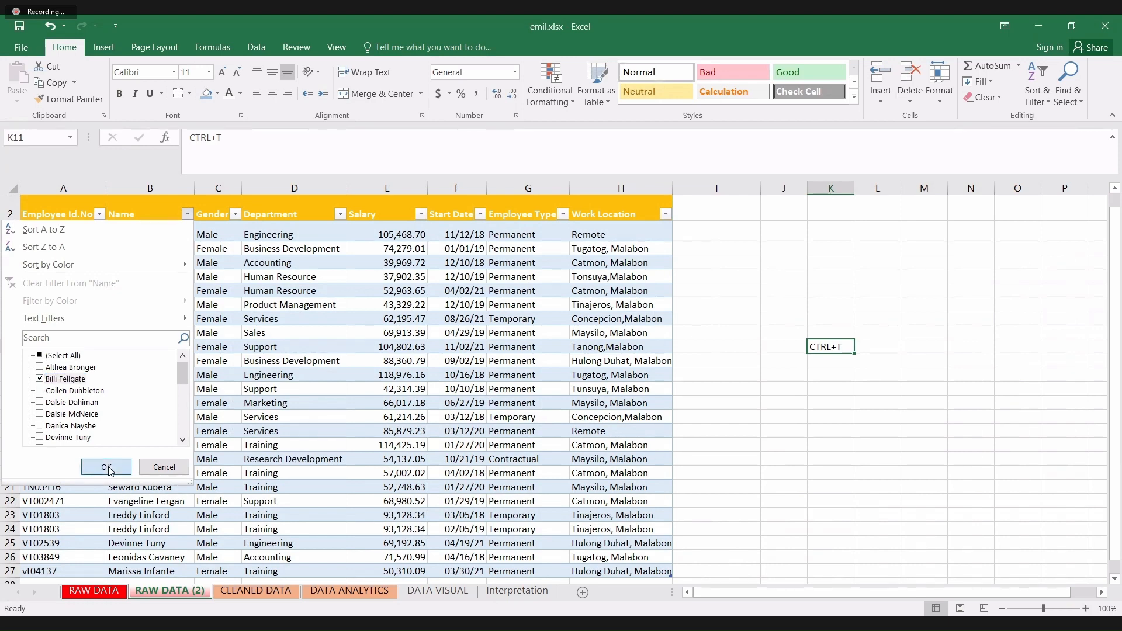
click(108, 469)
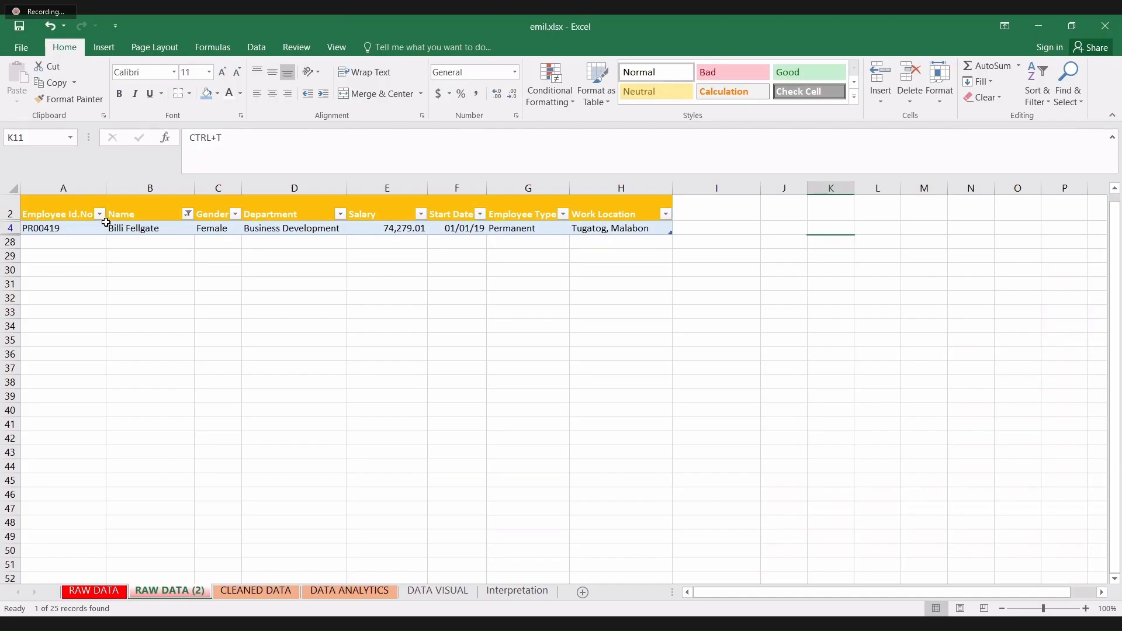
- Reselect all names in the Name column filter to show every employee record
click(188, 214)
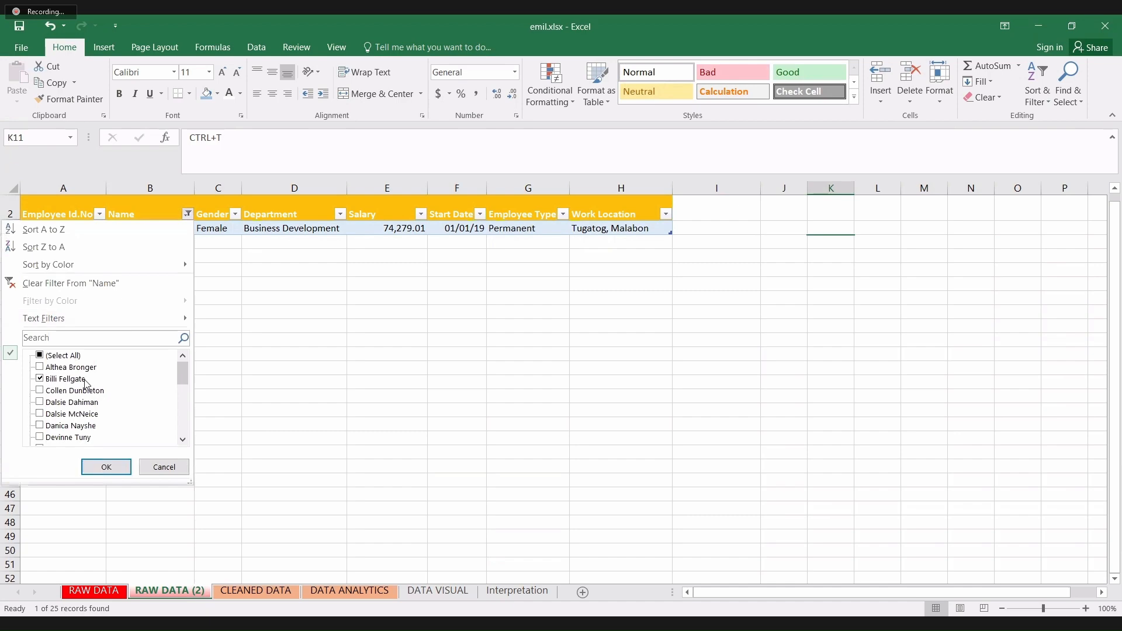
click(39, 357)
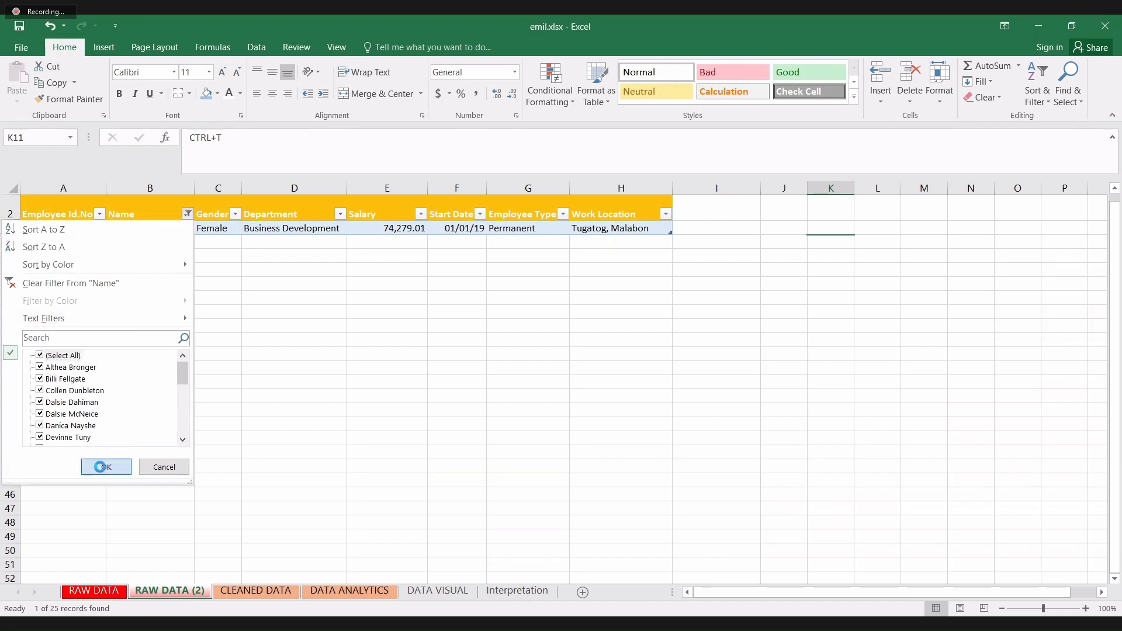
click(104, 469)
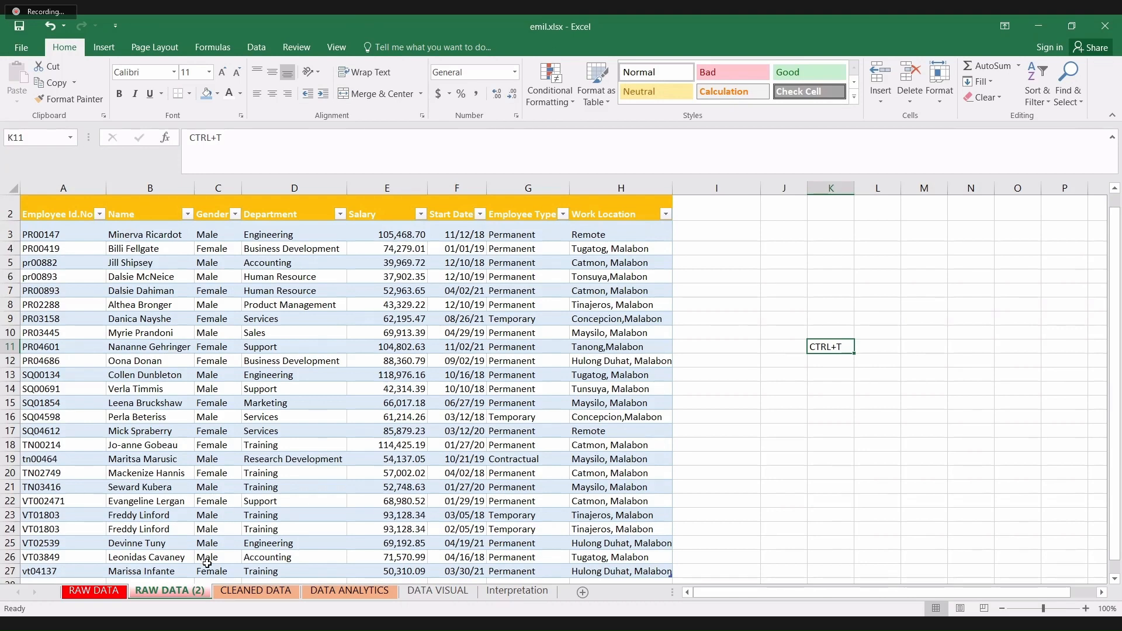
- Rename the "RAW DATA (2)" sheet as "CLEANED DATA2"
double_click(204, 594)
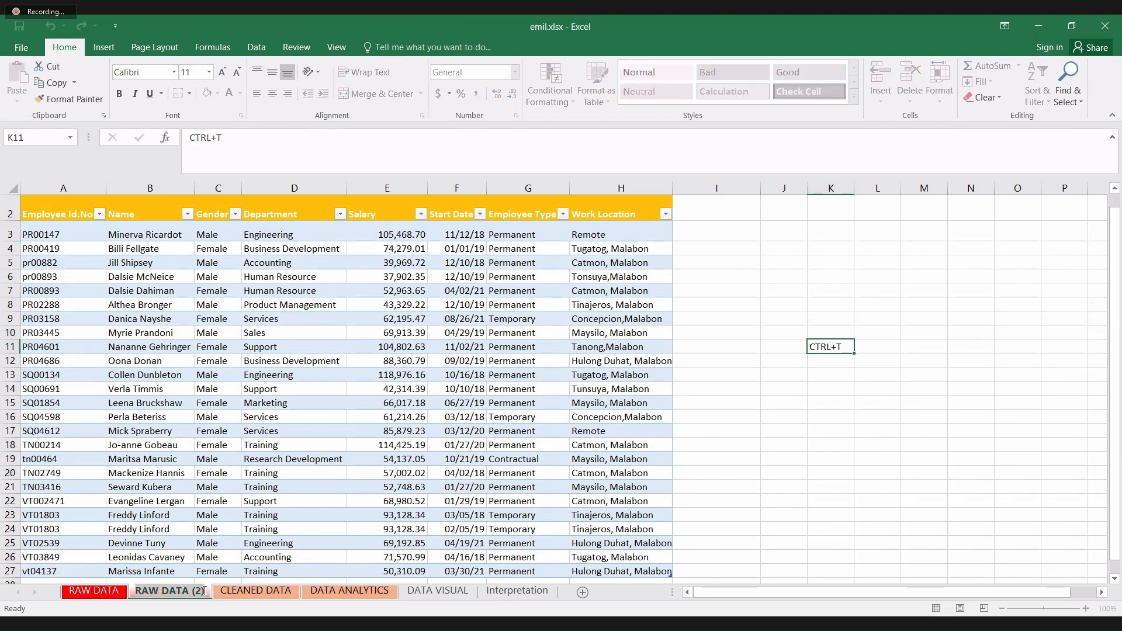
text(CLE)
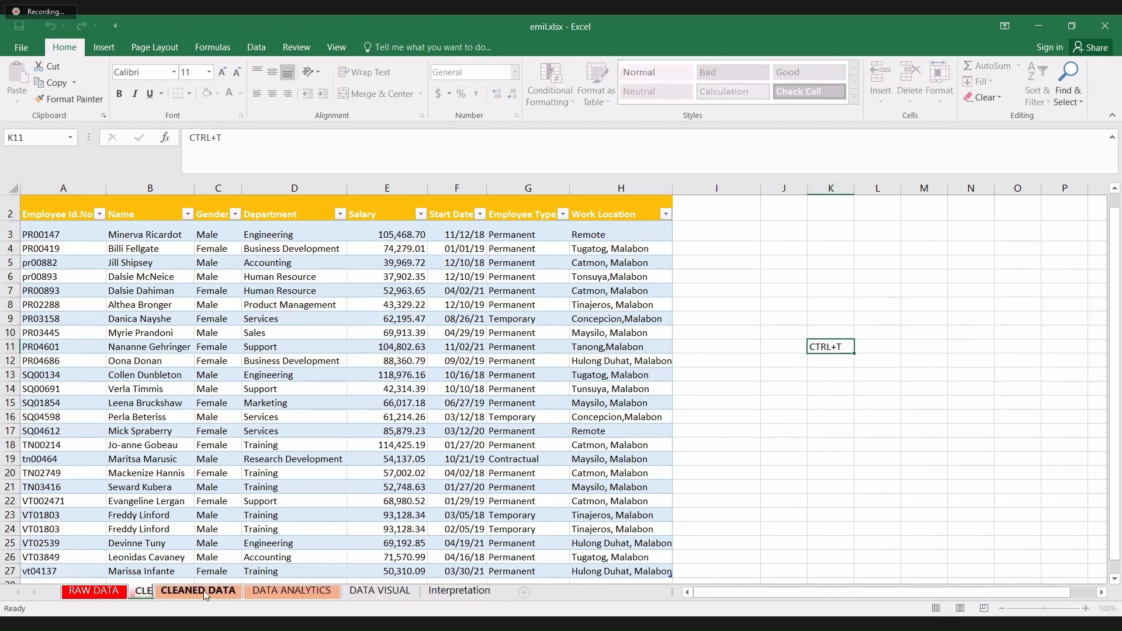
text(ANED DATA)
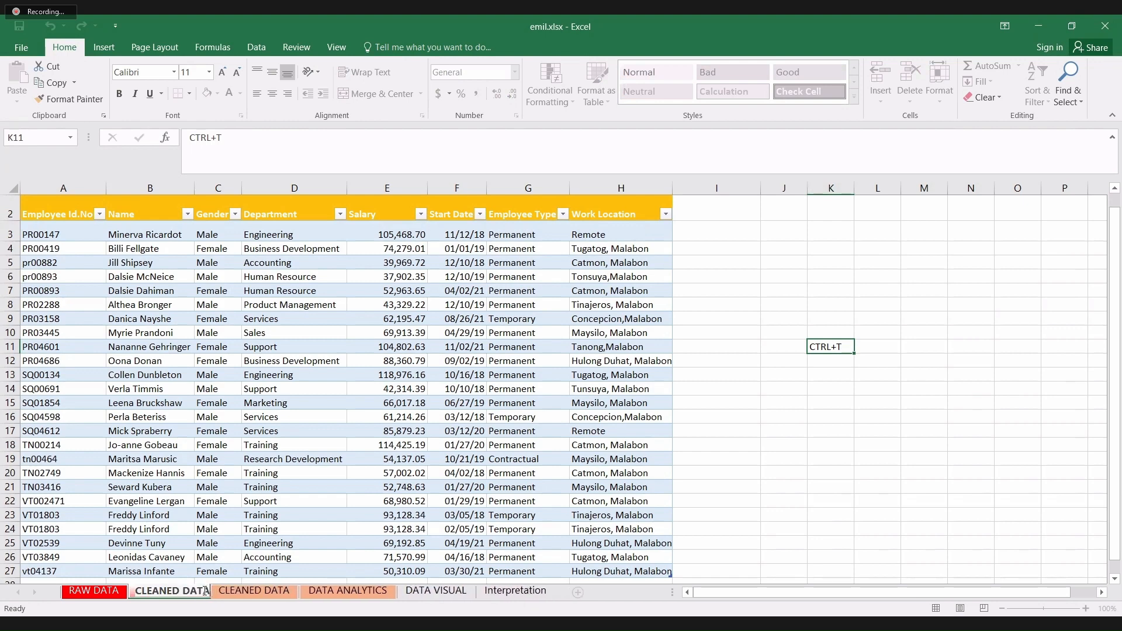
text(2)
key(Return)
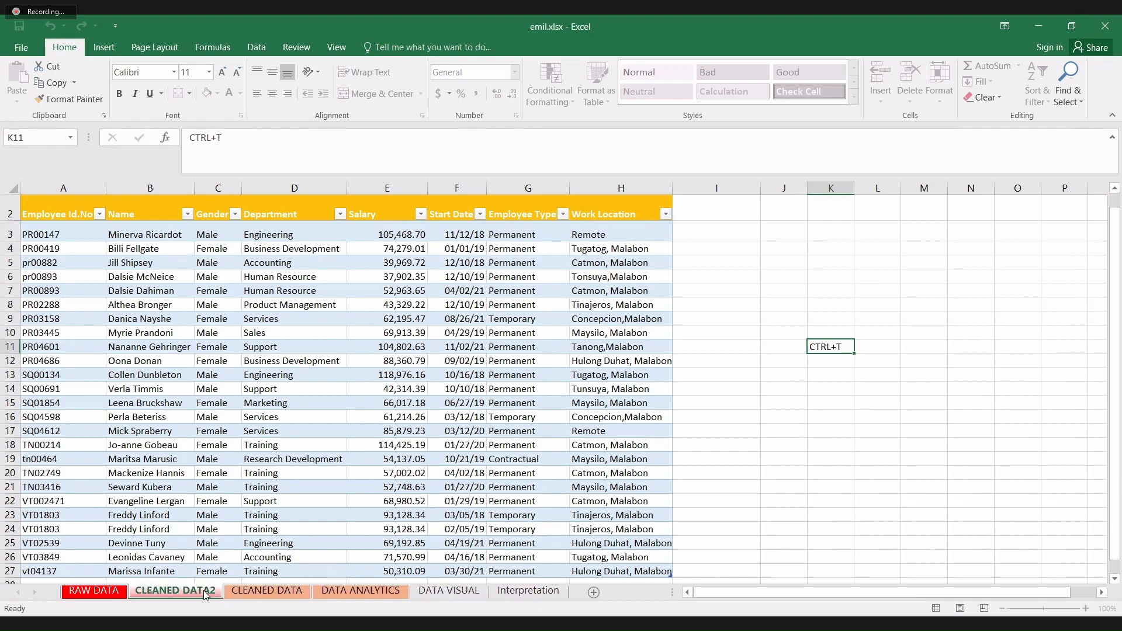
- Compare the RAW DATA, CLEANED DATA2 and CLEANED DATA sheets, then examine the descriptive statistical analysis on the DATA ANALYTICS sheet
click(111, 595)
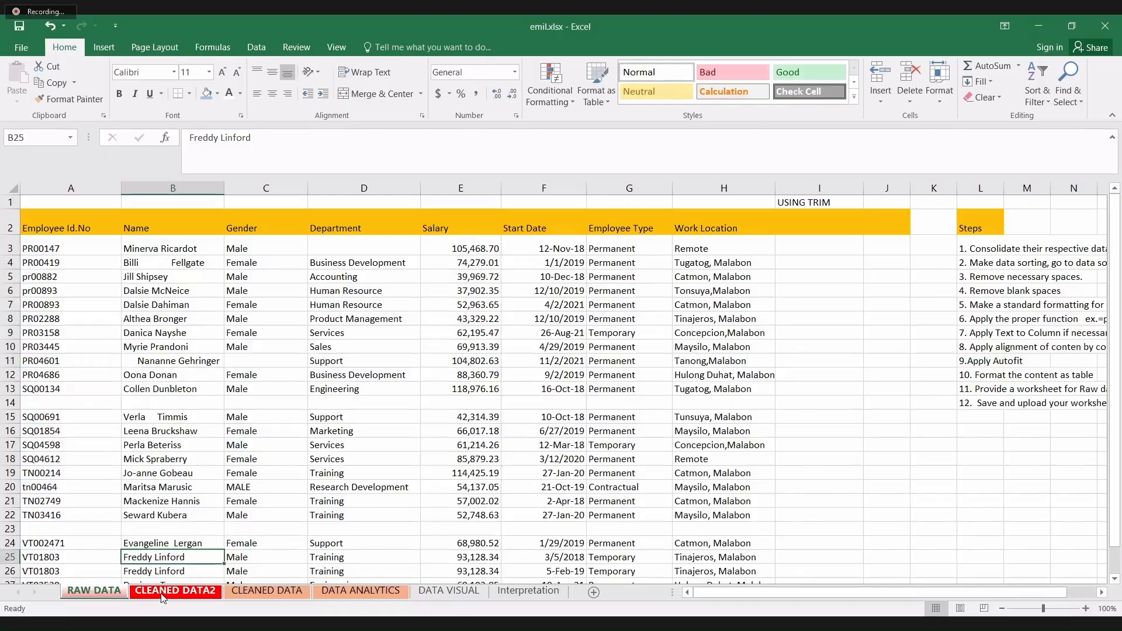
click(161, 594)
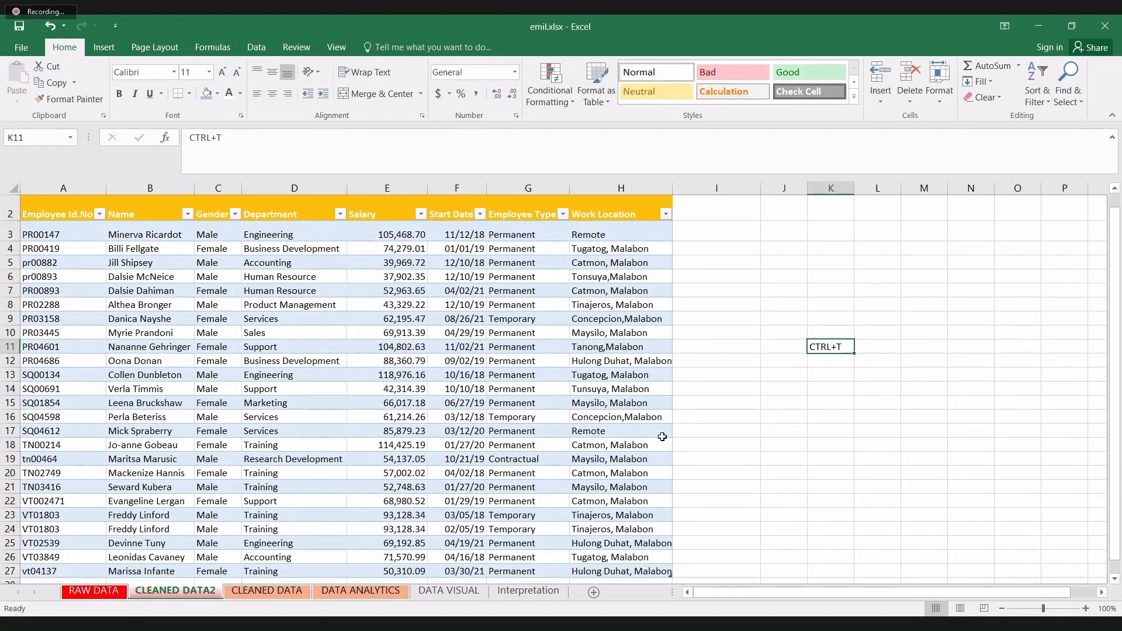
click(378, 591)
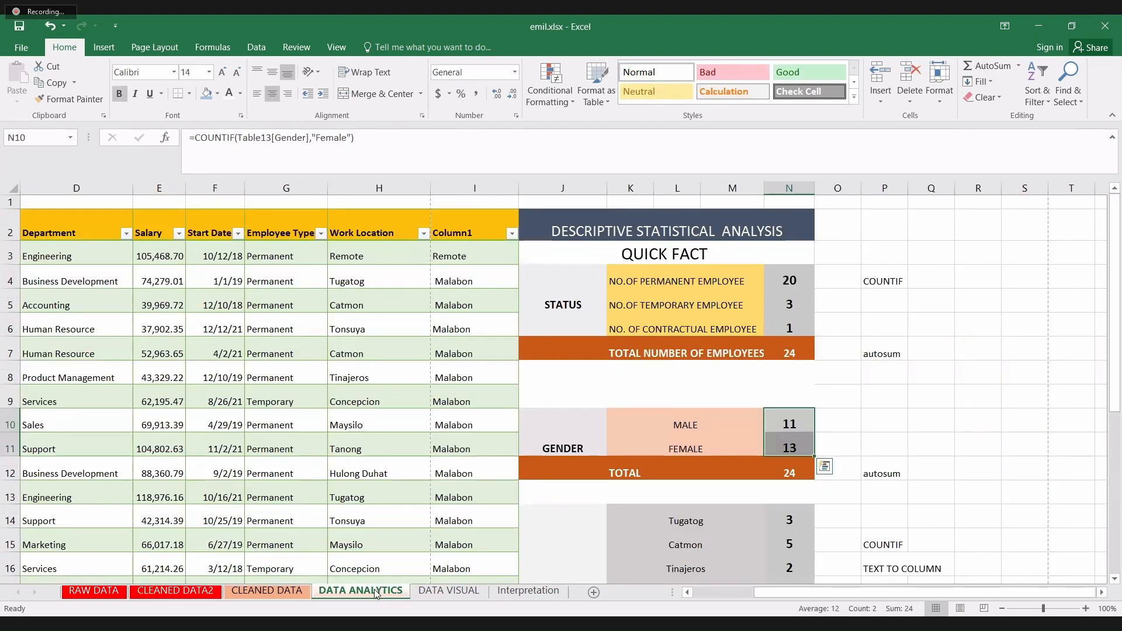
click(248, 592)
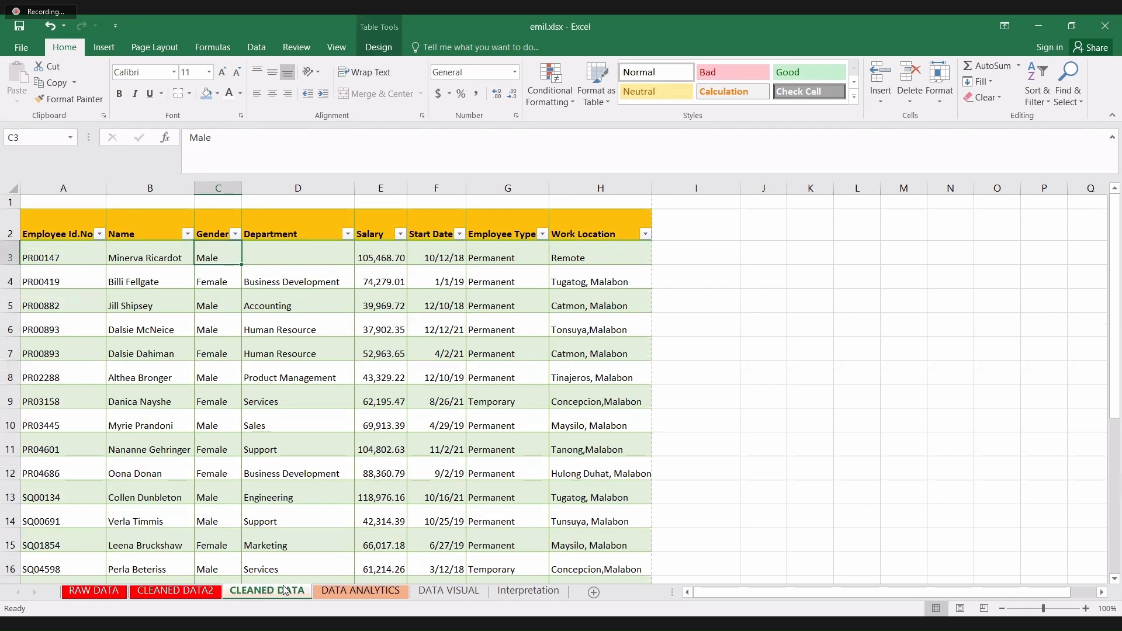
click(326, 592)
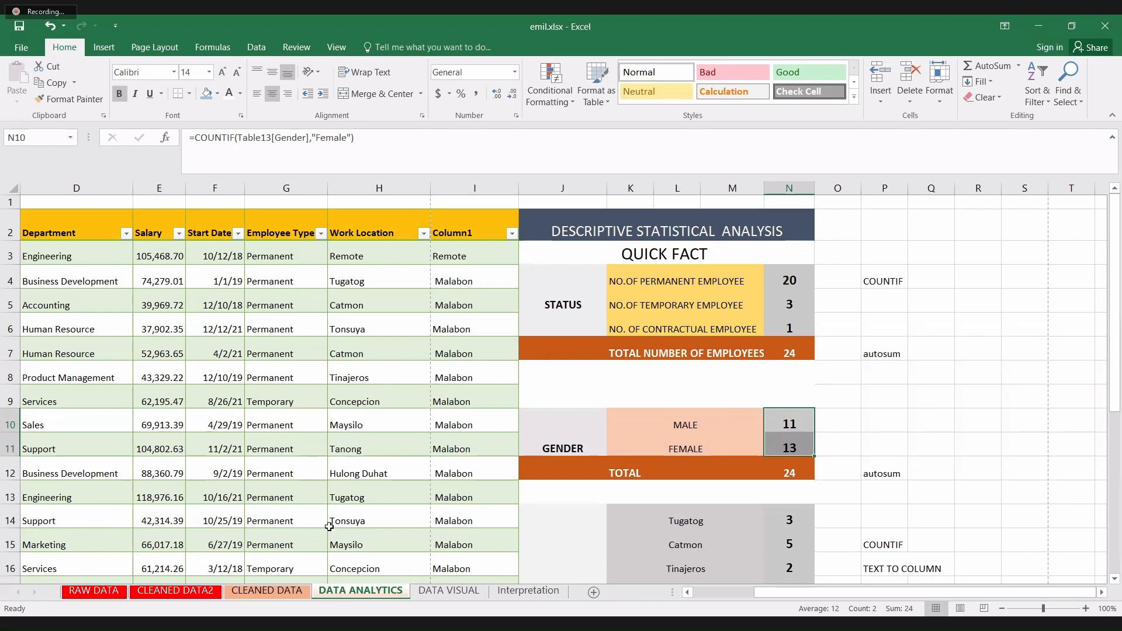
click(208, 595)
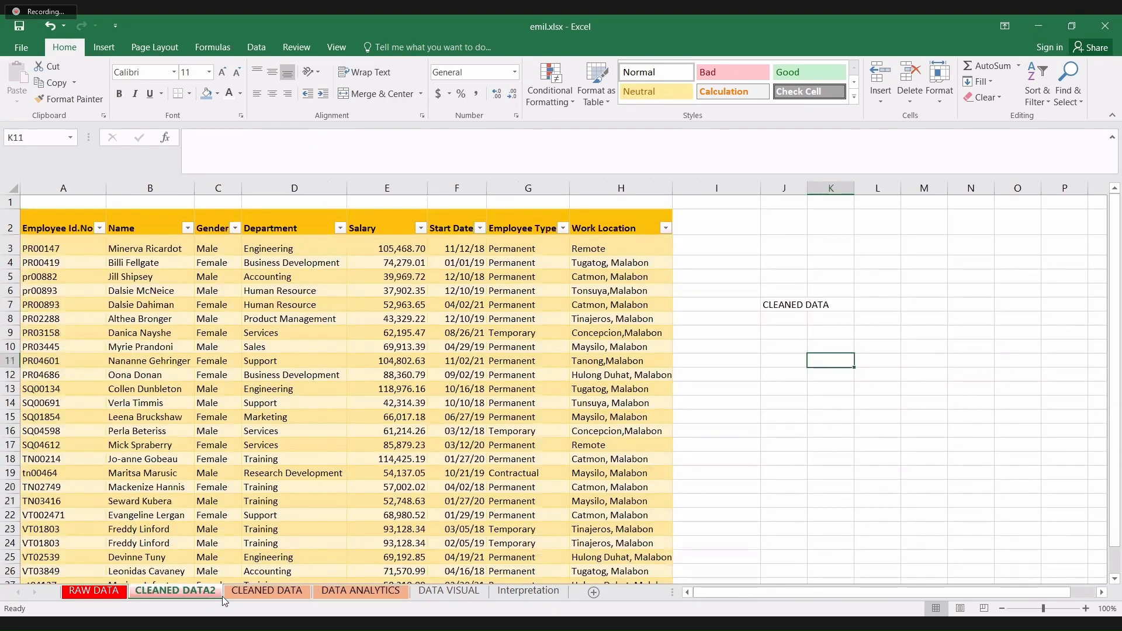
click(240, 593)
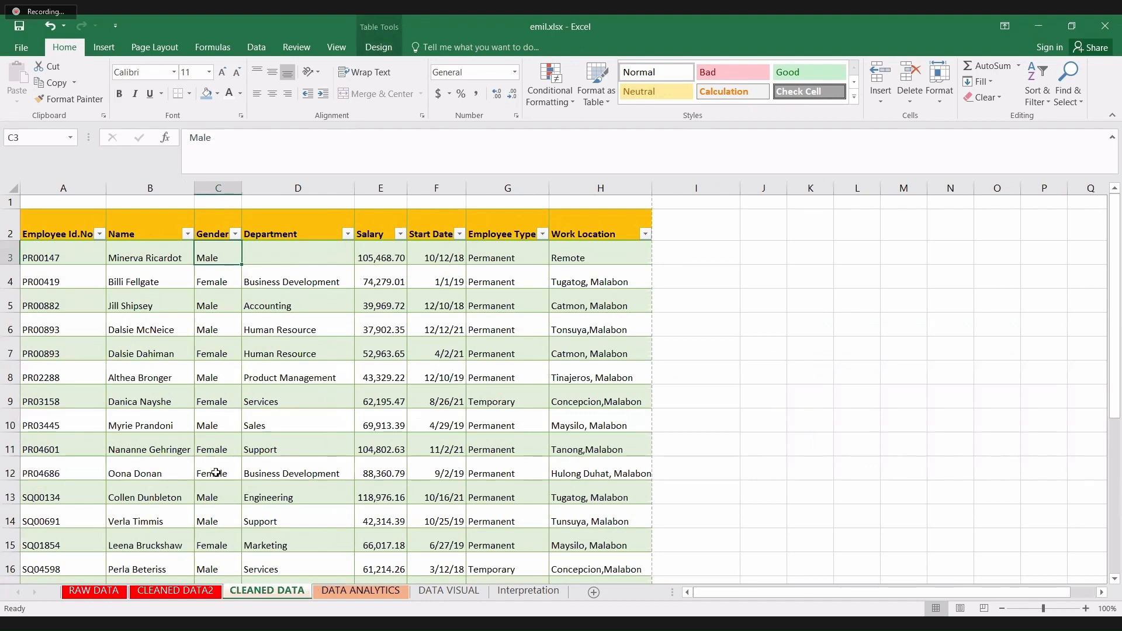
click(335, 592)
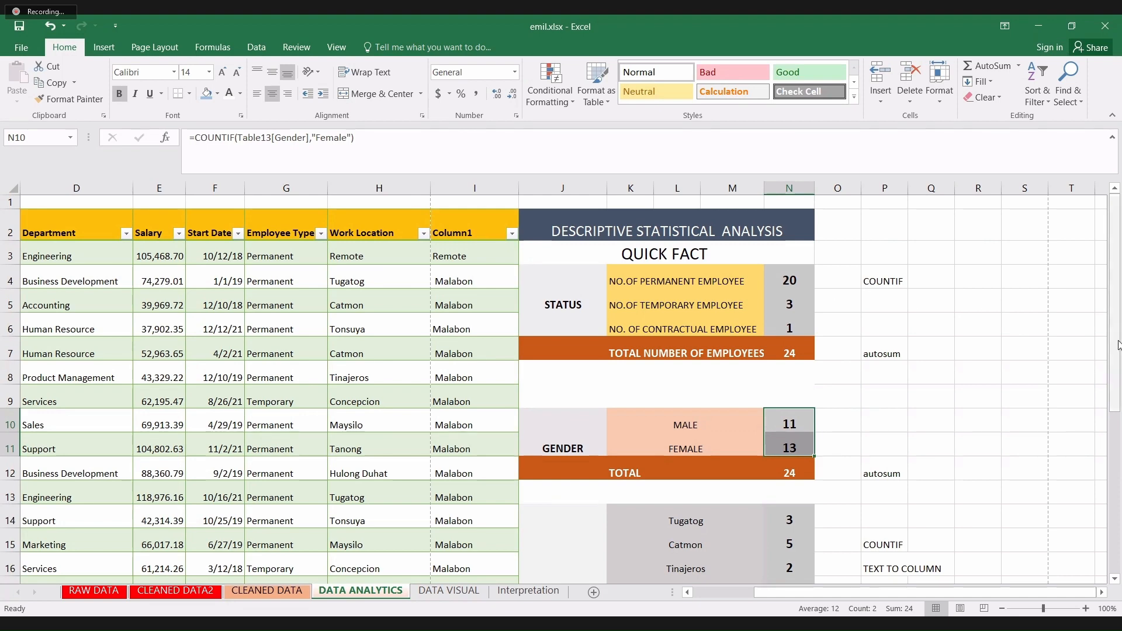
mouse_move(1120, 363)
mouse_down()
mouse_move(1120, 438)
mouse_move(1120, 364)
mouse_up()
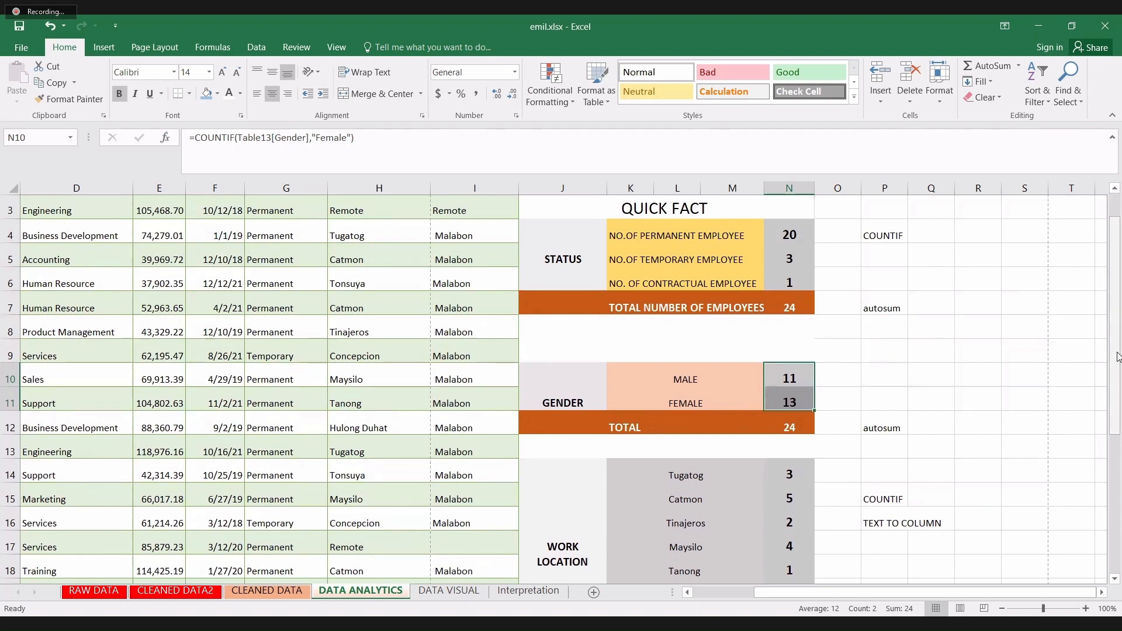
drag(1119, 358, 1119, 335)
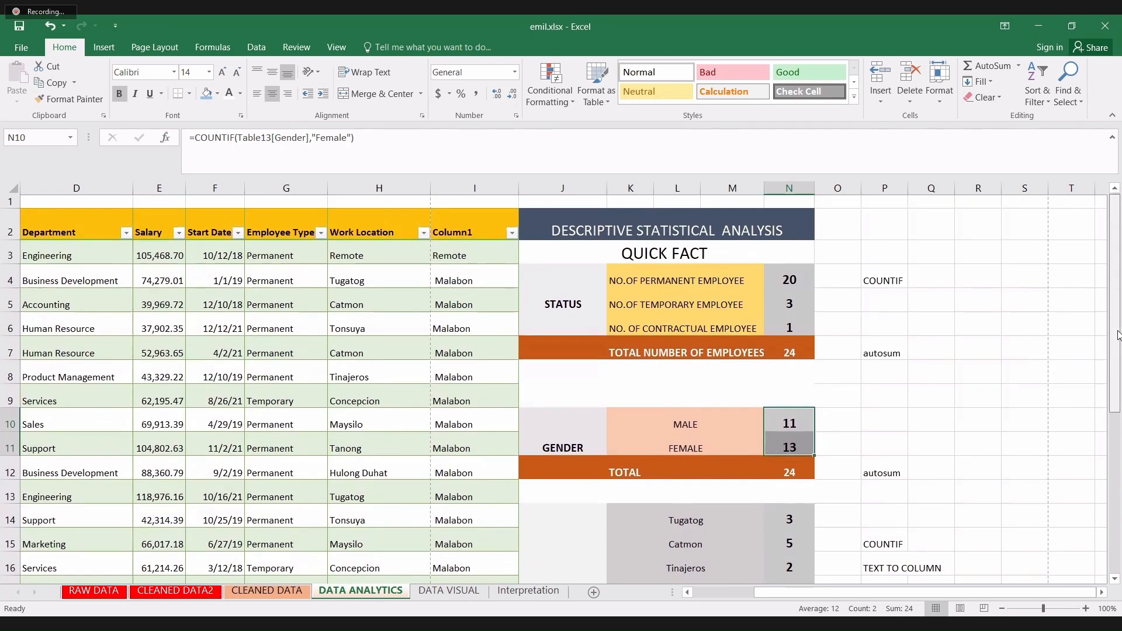
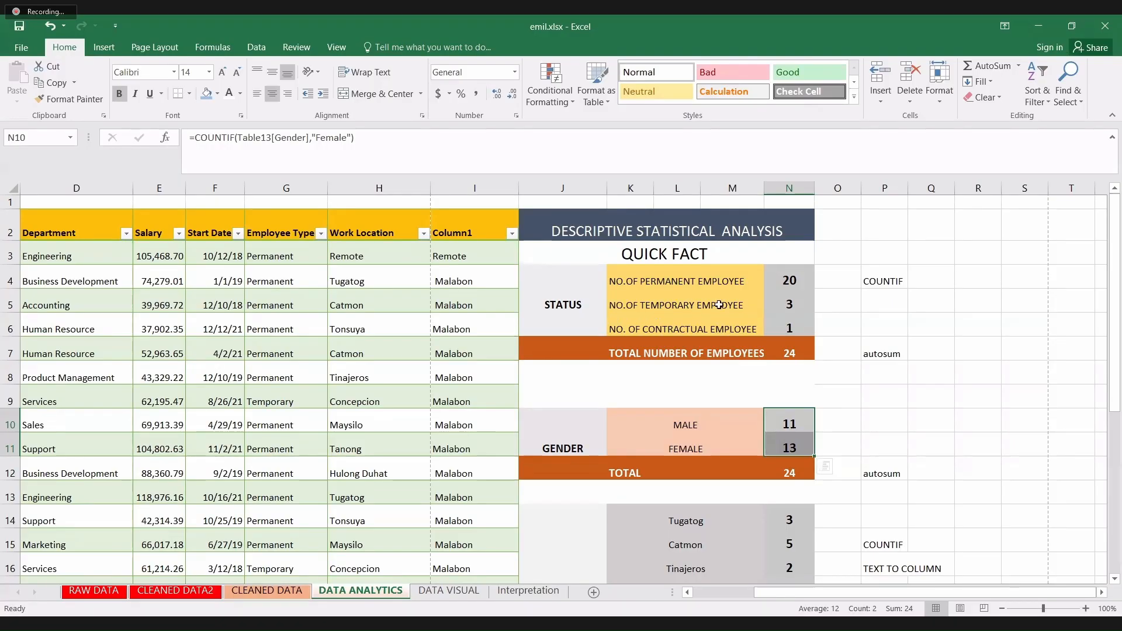
- Start a COUNTIF formula in cell Q4 with the table's whole Employee Type column, G3:G26, as its range
click(922, 278)
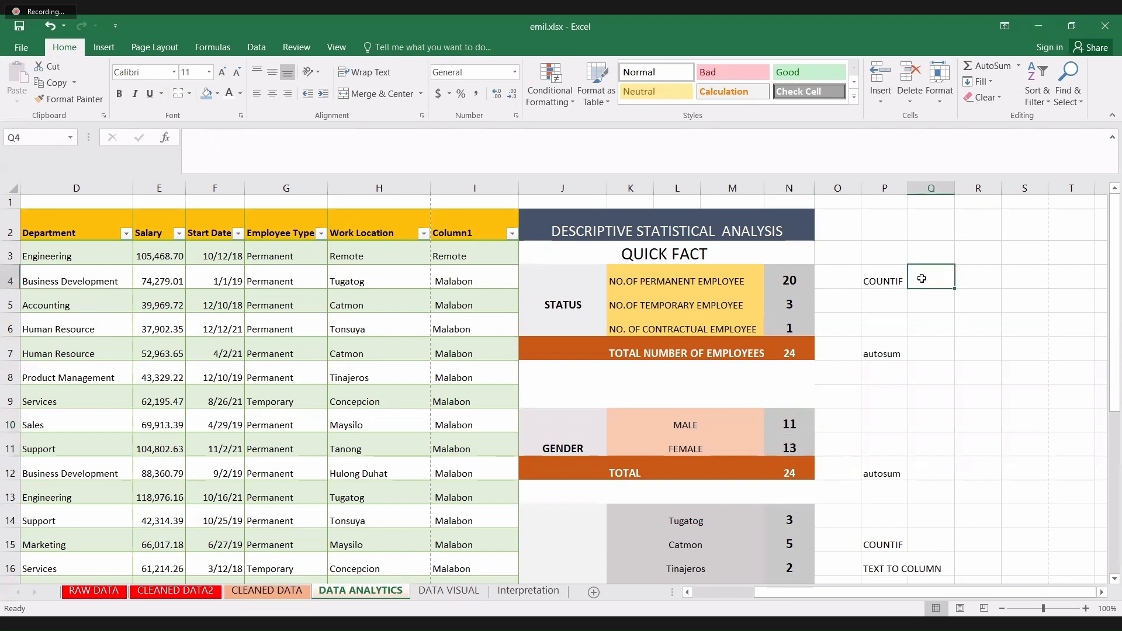
text(=C)
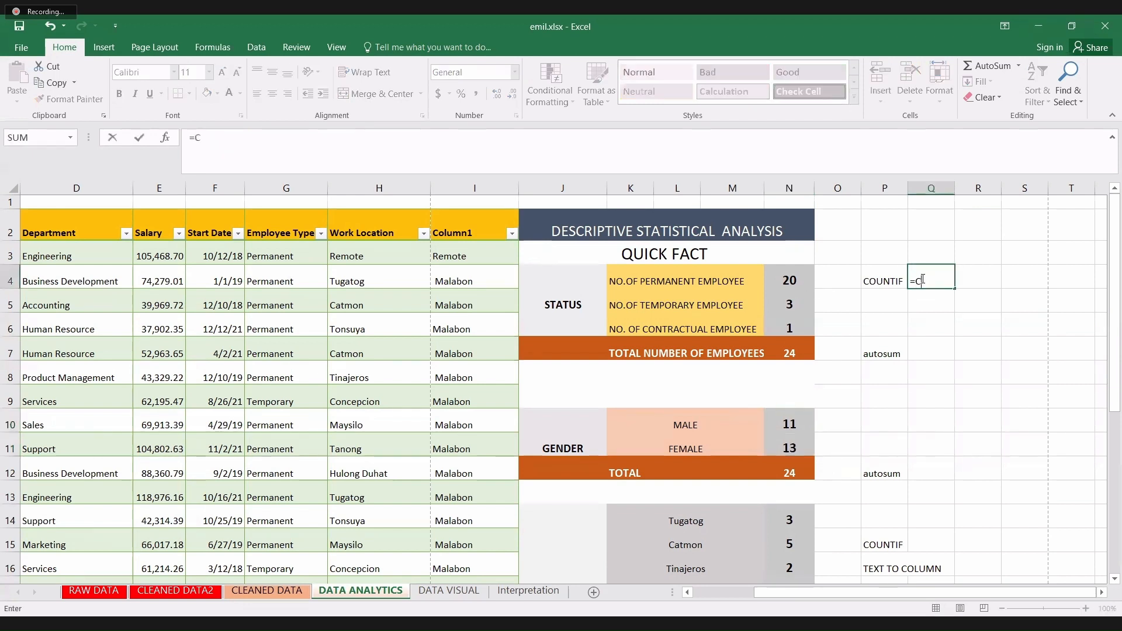
text(OUNTIF)
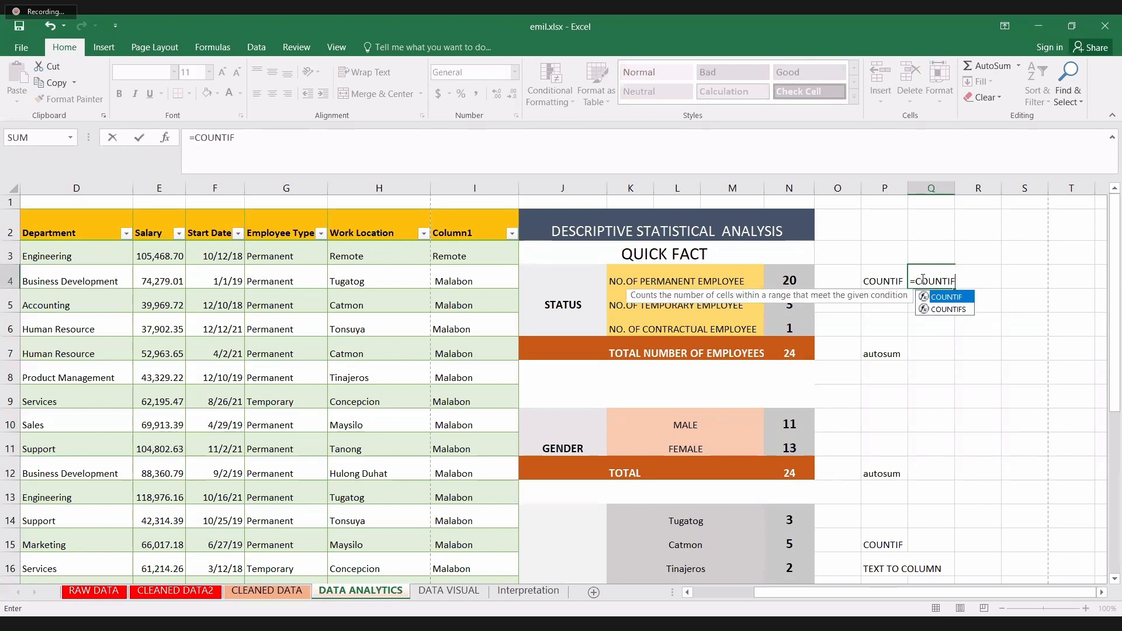
text(()
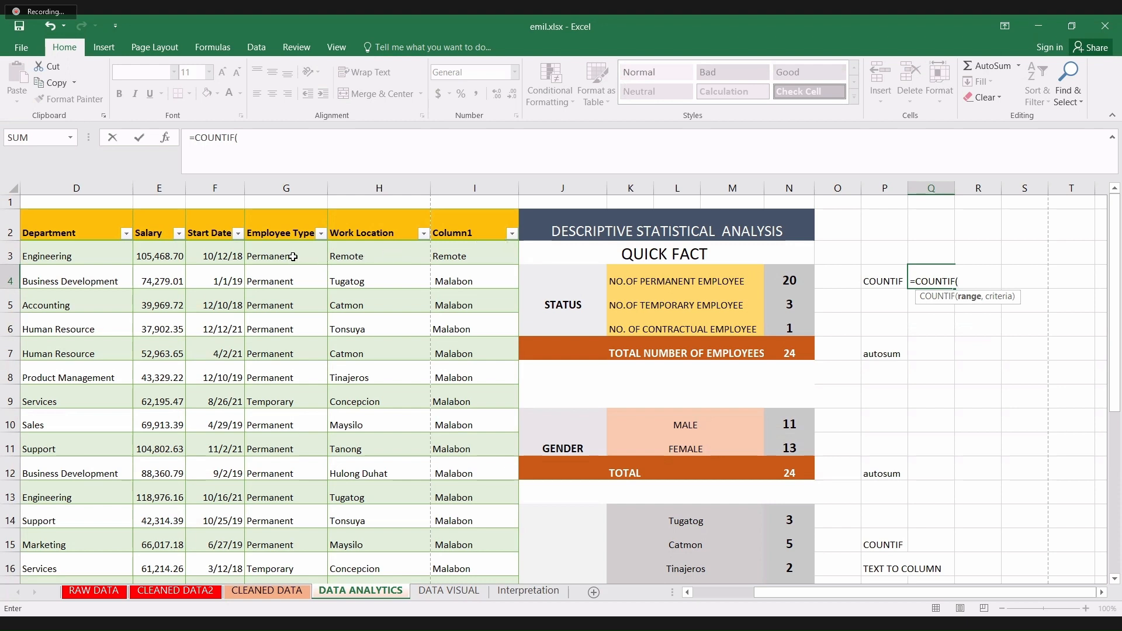
click(293, 256)
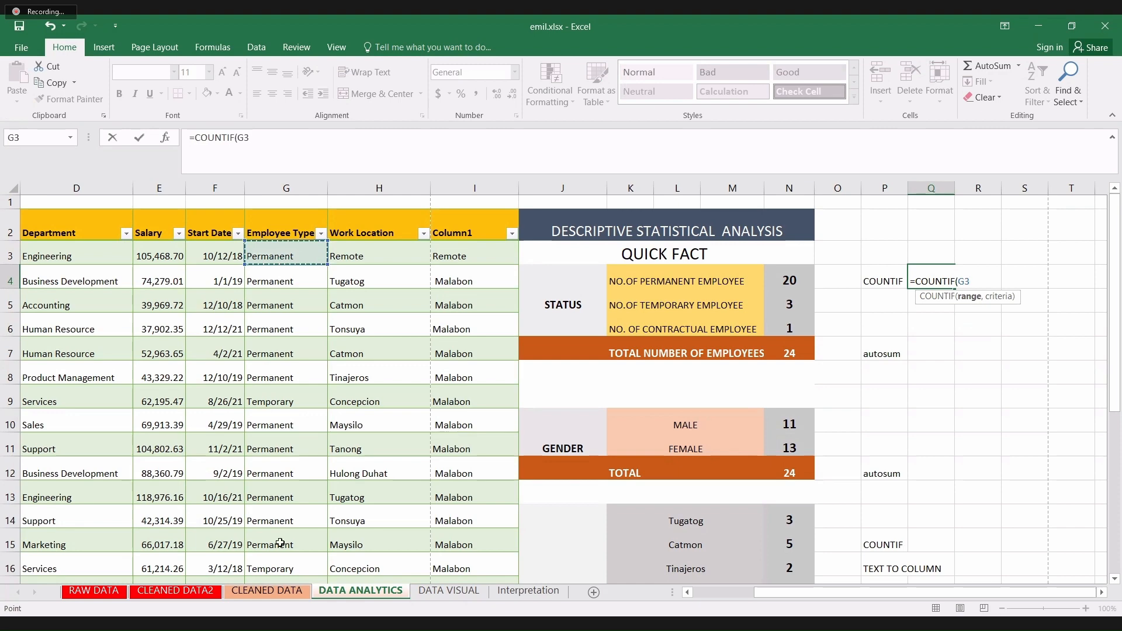
mouse_move(280, 544)
mouse_down()
mouse_move(271, 606)
mouse_move(272, 547)
mouse_up()
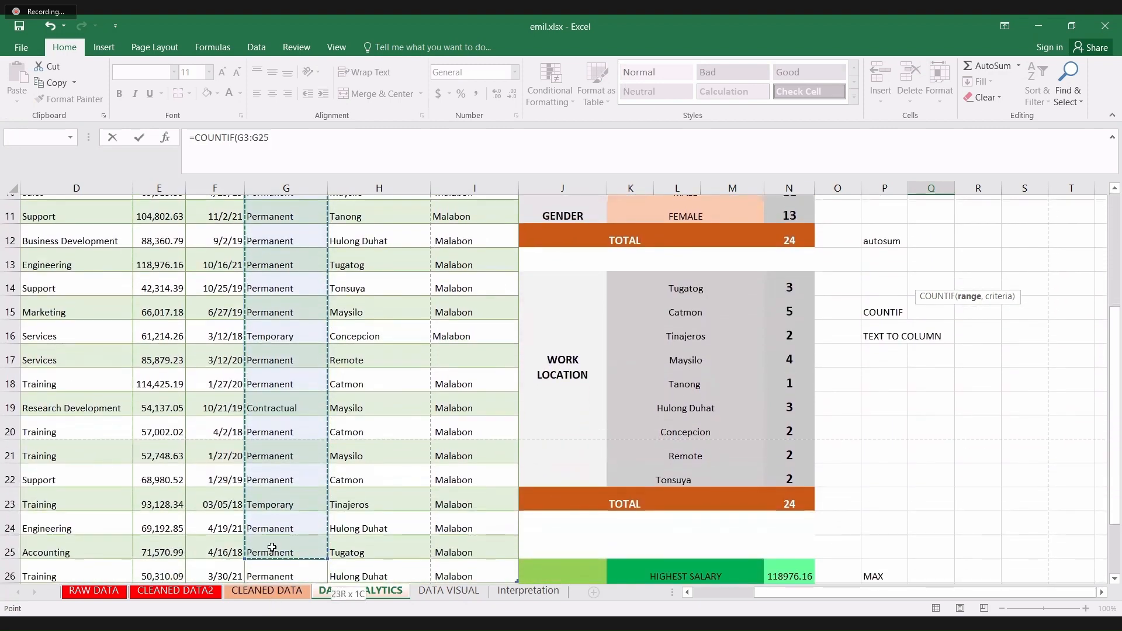
scroll(276, 504, down, 1)
drag(276, 504, 278, 502)
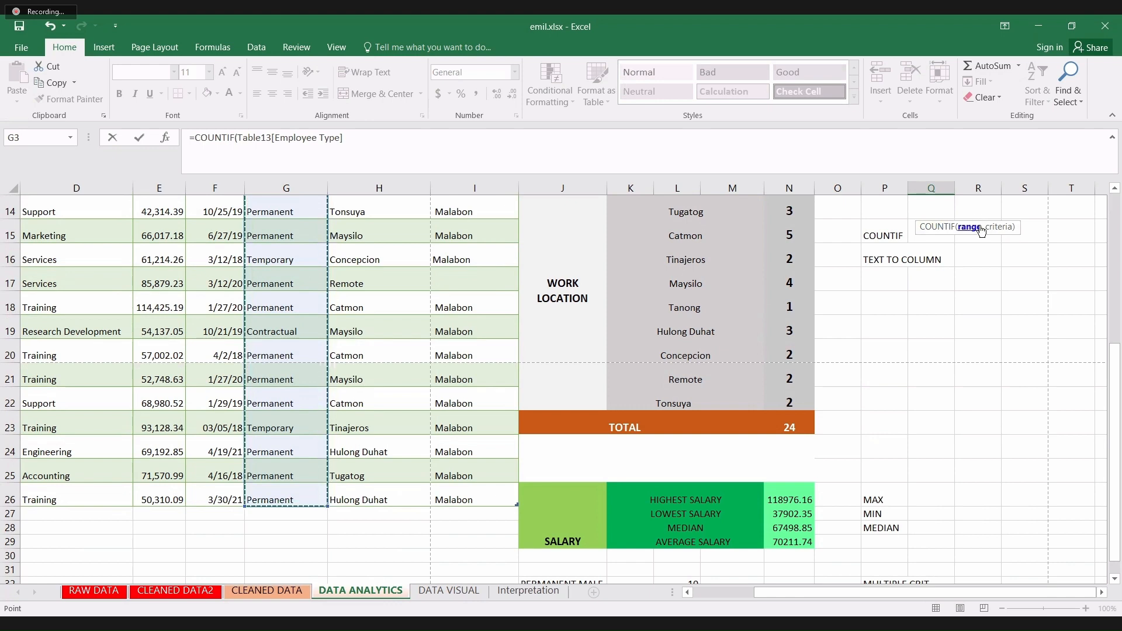
- Complete the COUNTIF formula in Q4 with the criterion "Permanent" and return to that cell
click(363, 139)
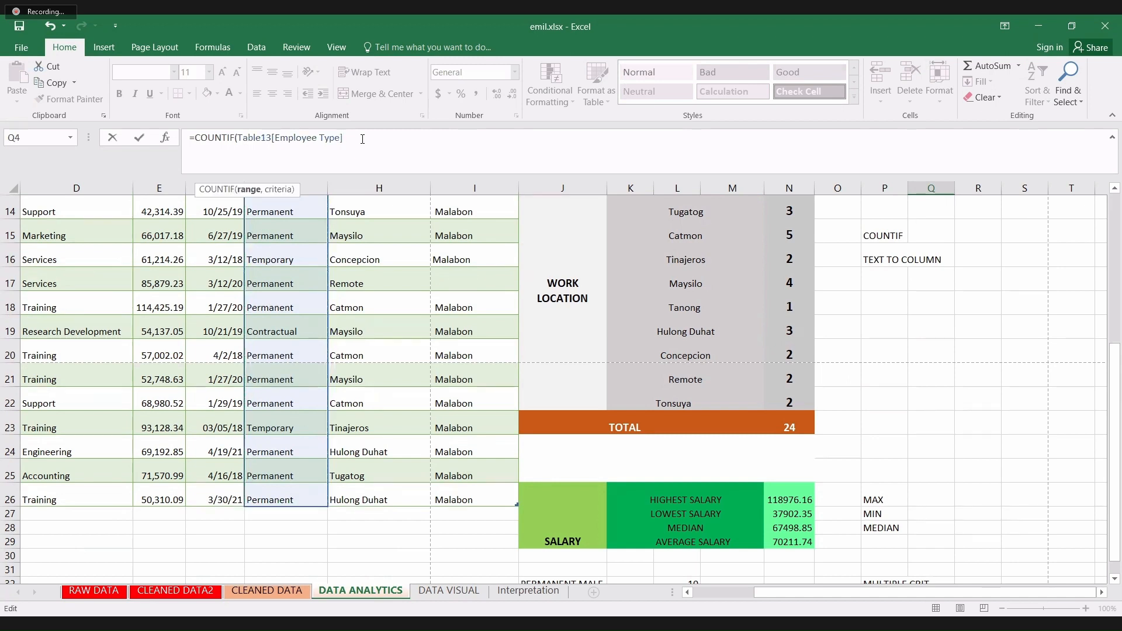
text(,"p=)
key(BackSpace)
key(BackSpace)
text(Permanent"))
key(Return)
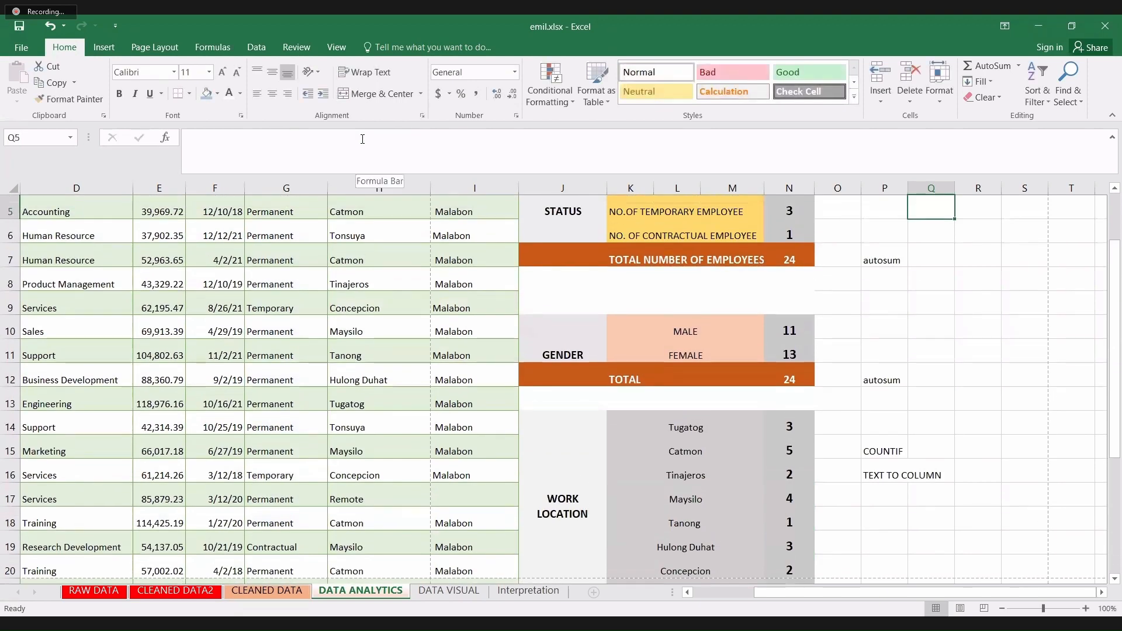
key(Up)
key(Up)
key(Up)
key(Up)
key(Down)
key(Down)
key(Down)
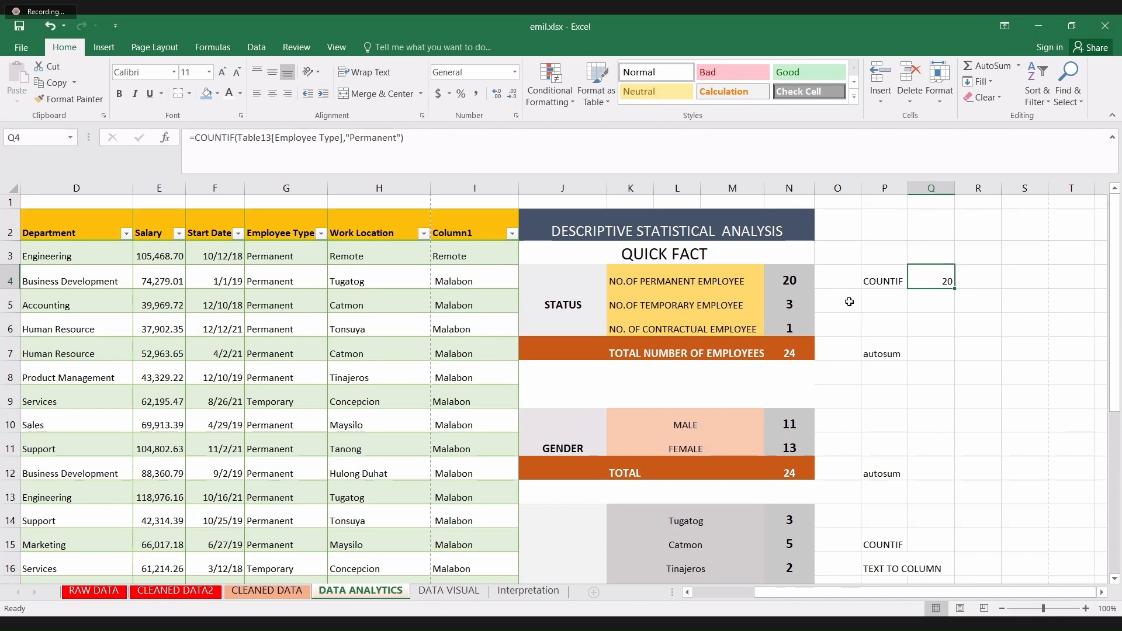
- Fill the COUNTIF formula from Q4 down through Q6
click(882, 303)
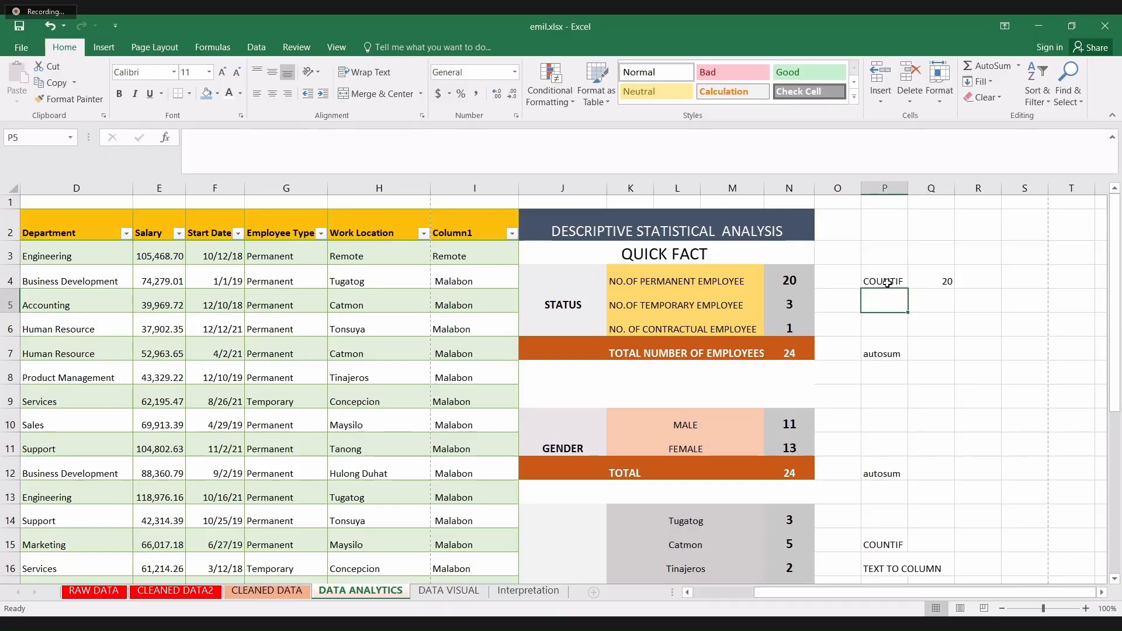
click(887, 284)
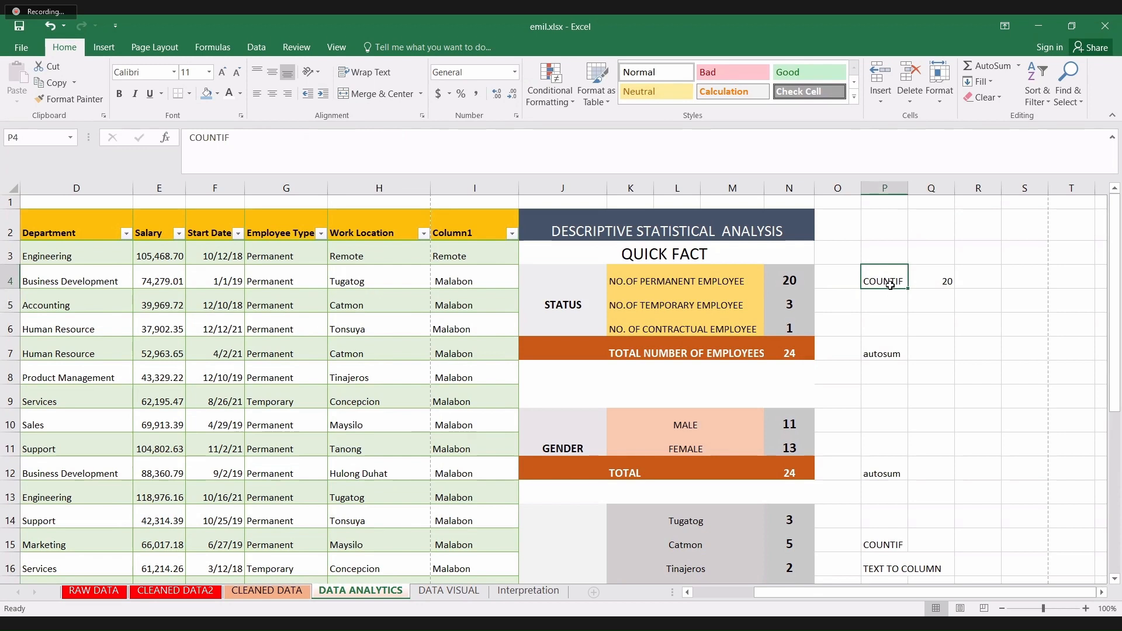
click(924, 285)
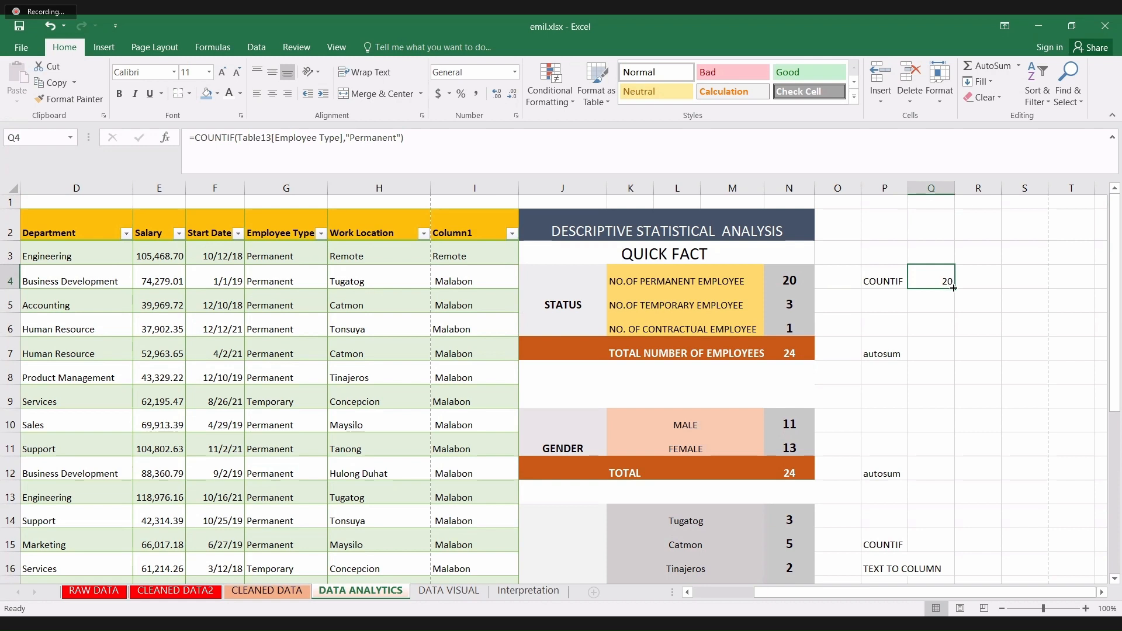
drag(953, 288, 954, 332)
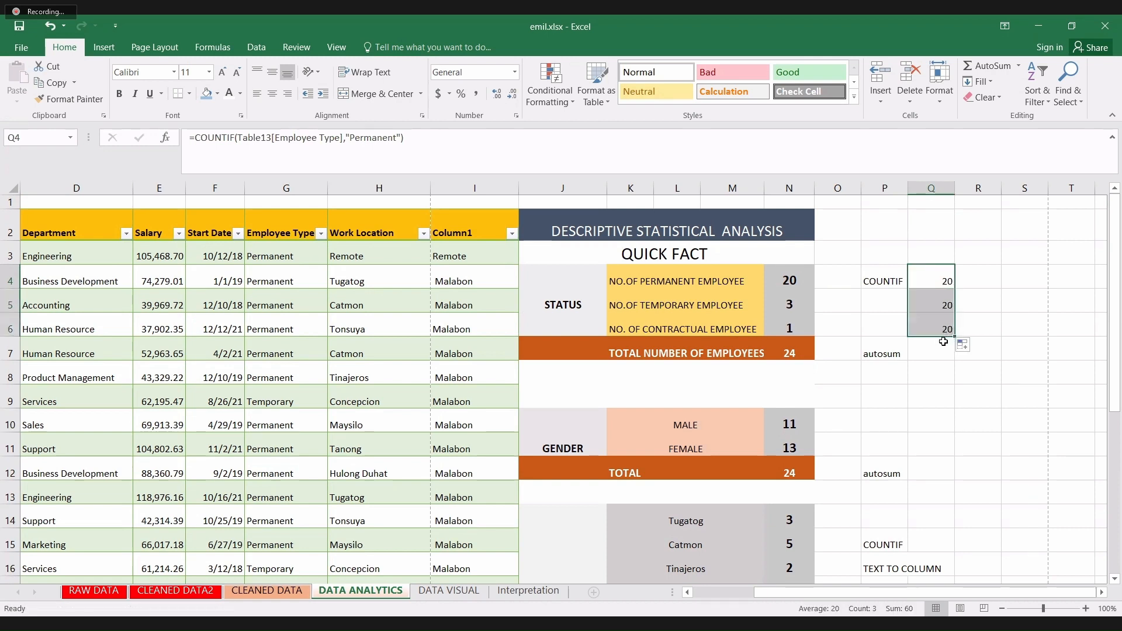
- Change the COUNTIF criterion in cell Q5 to "Temporary", check the formula, and select cell Q6
click(928, 309)
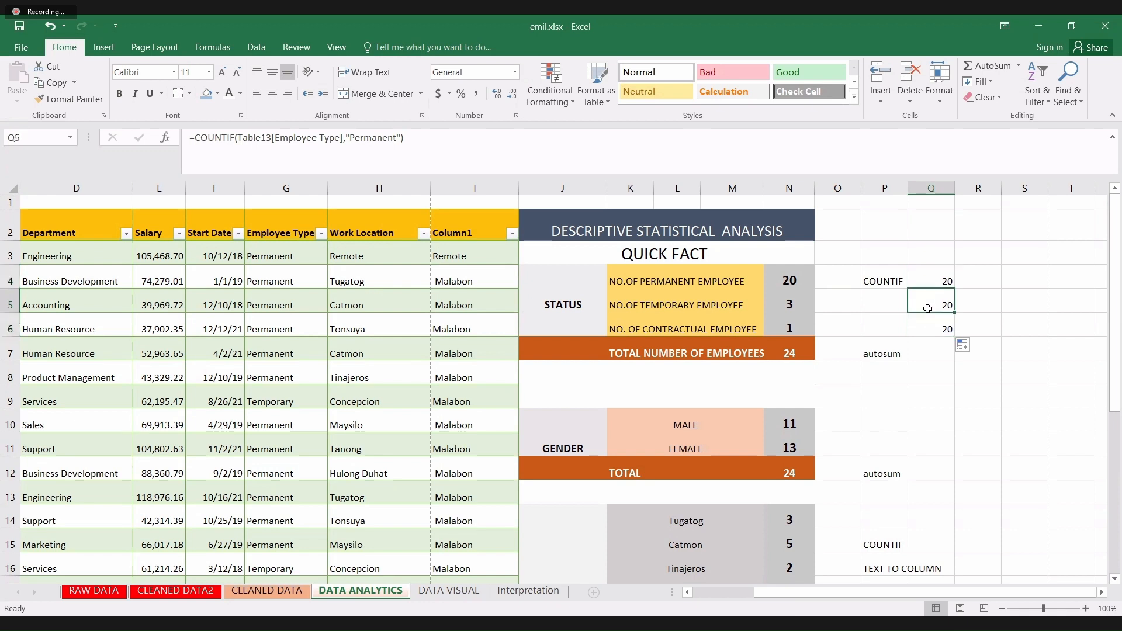
click(355, 139)
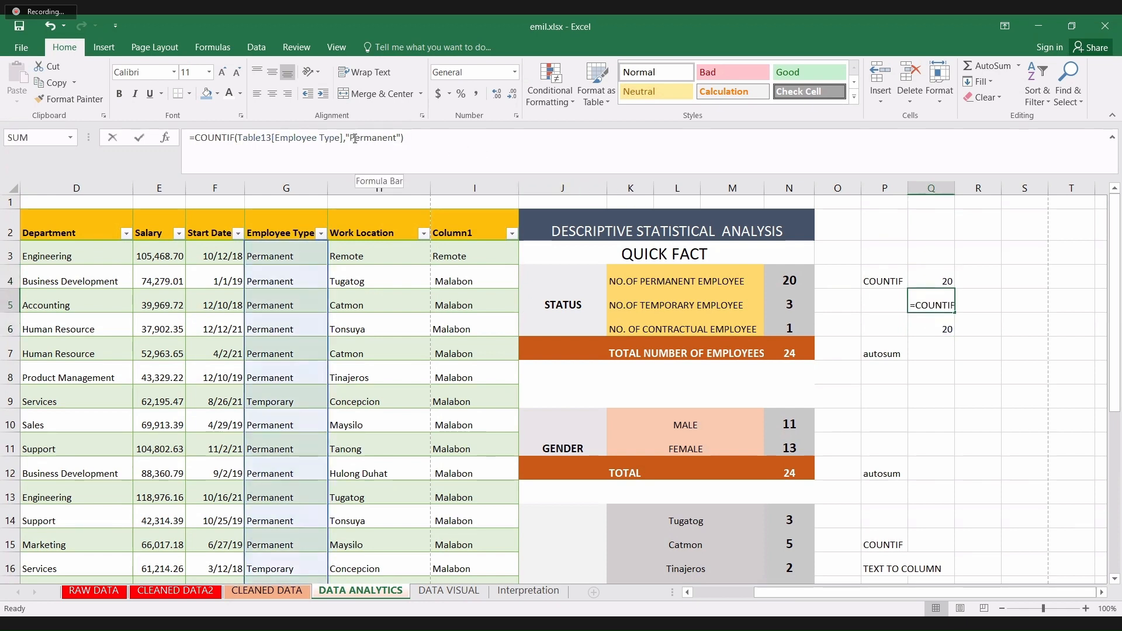
drag(355, 139, 396, 141)
text(T)
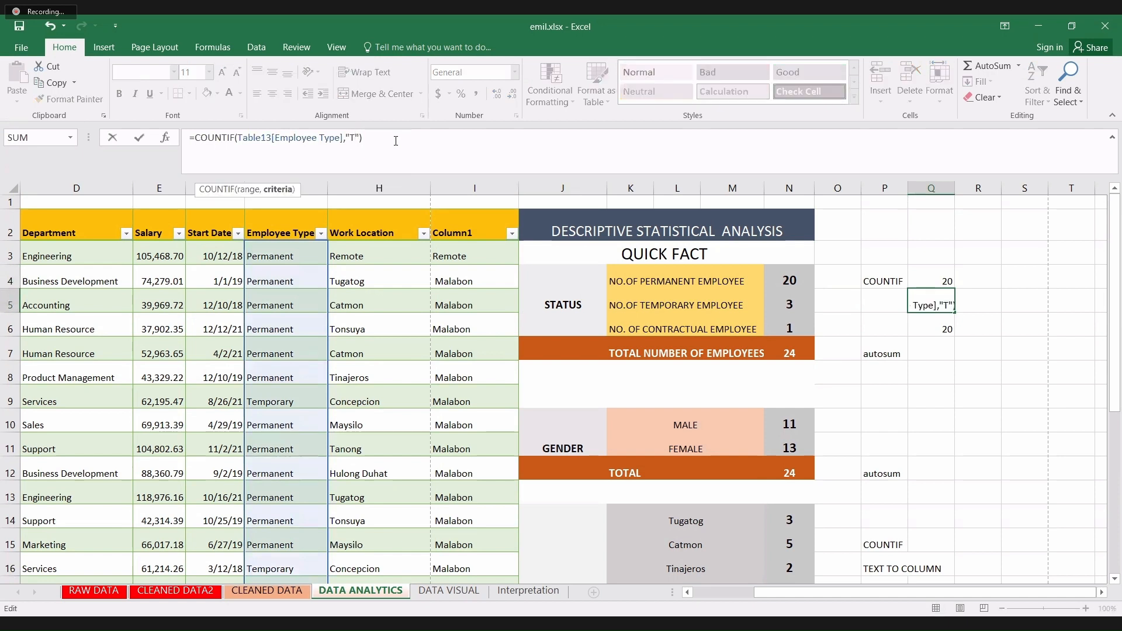
text(emporary)
key(Return)
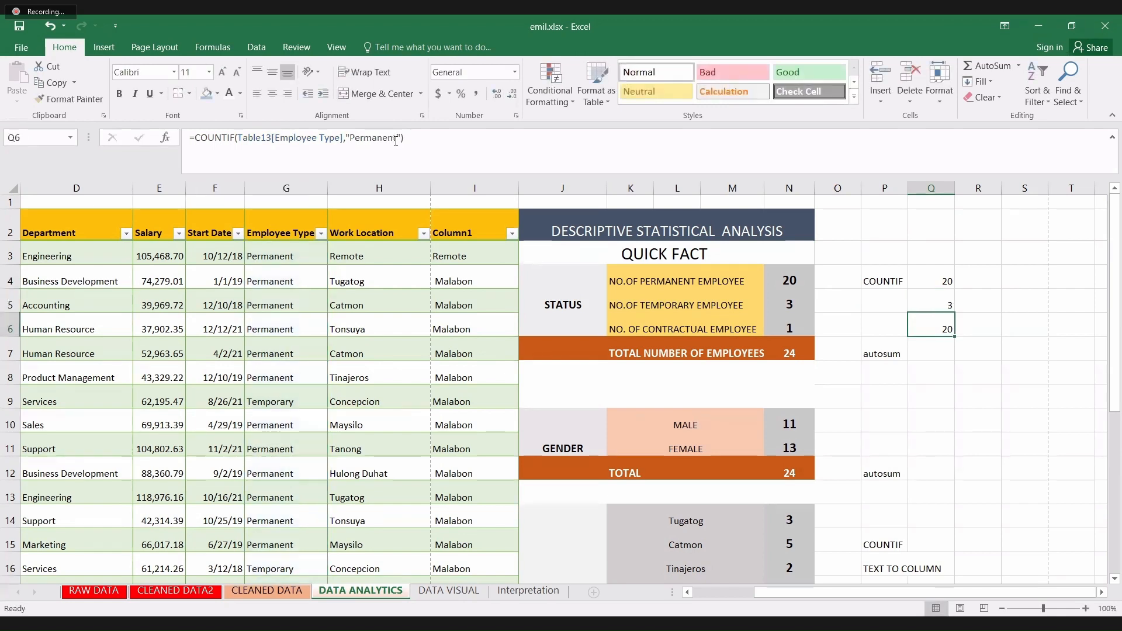
key(Up)
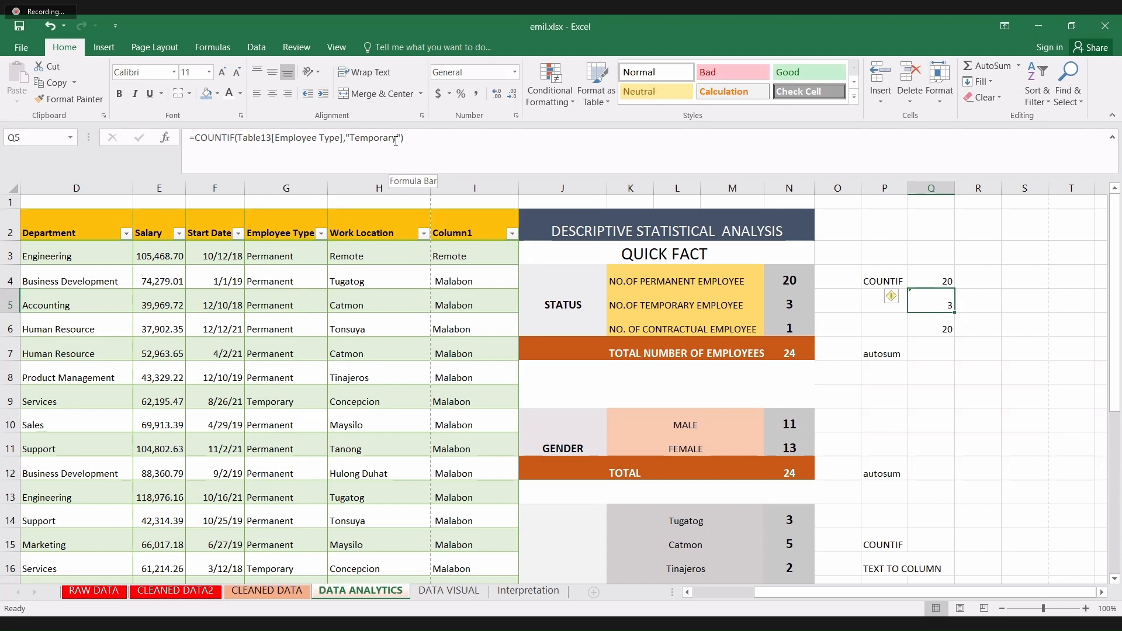
key(Down)
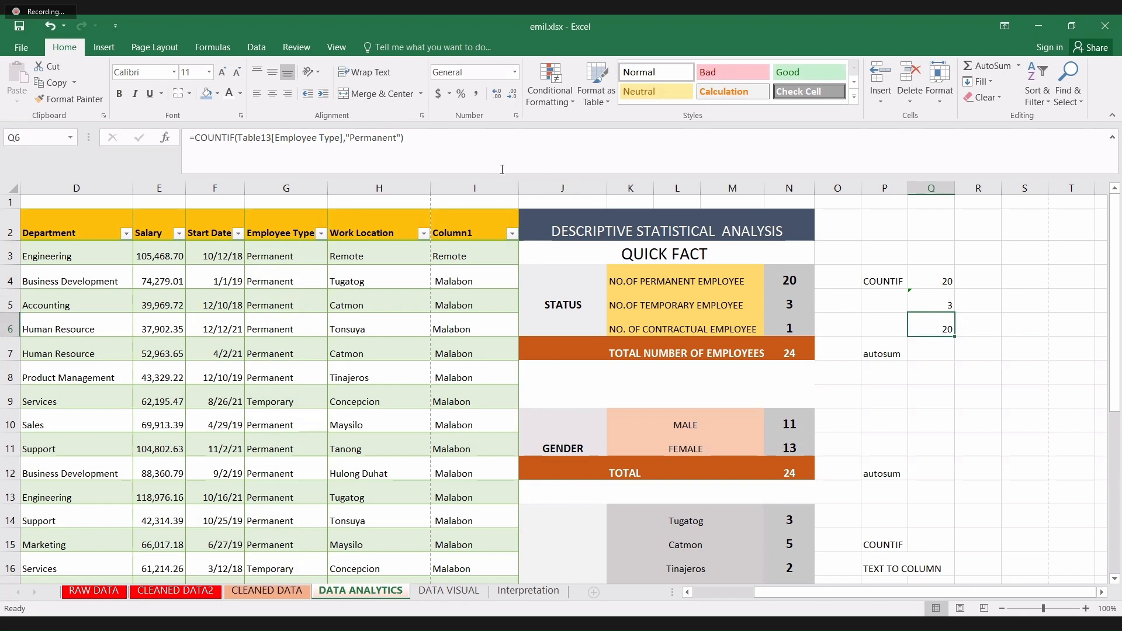
- Change the COUNTIF criterion in cell Q6 to "Contractual"
click(397, 137)
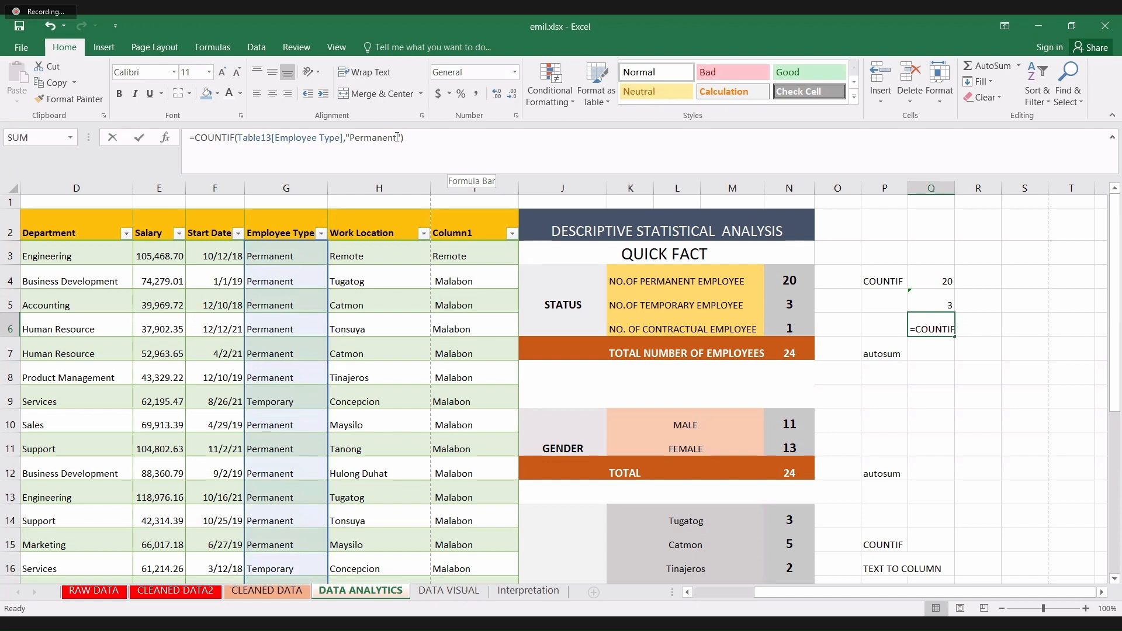
key(BackSpace)
key(BackSpace)
key(BackSpace)
key(BackSpace)
key(BackSpace)
key(BackSpace)
key(BackSpace)
key(BackSpace)
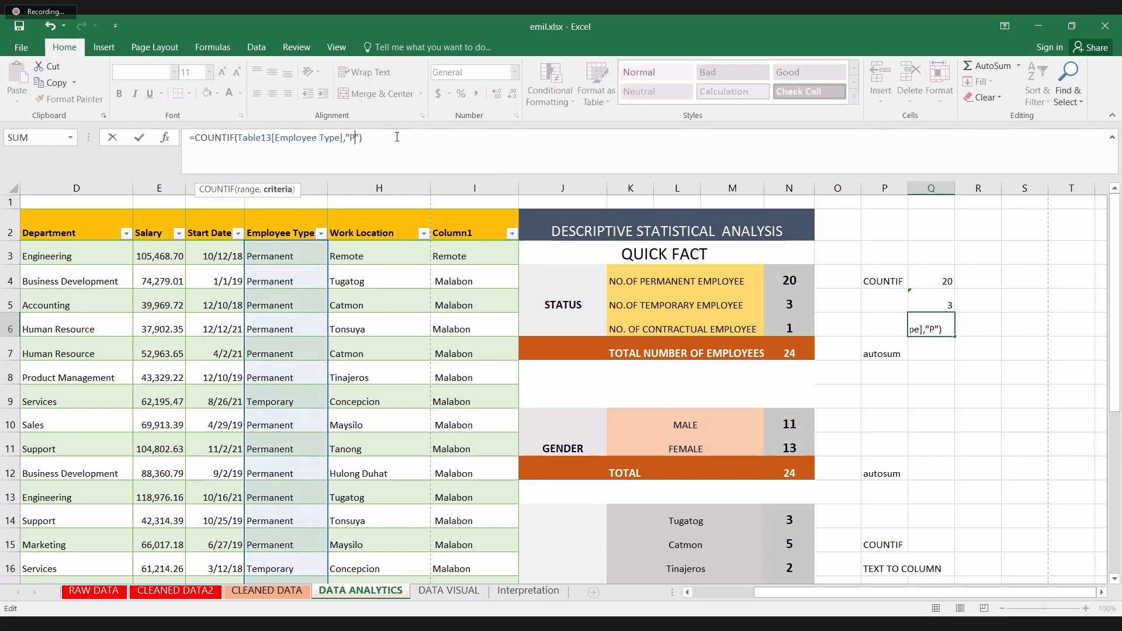
key(BackSpace)
text(Contractual)
key(Return)
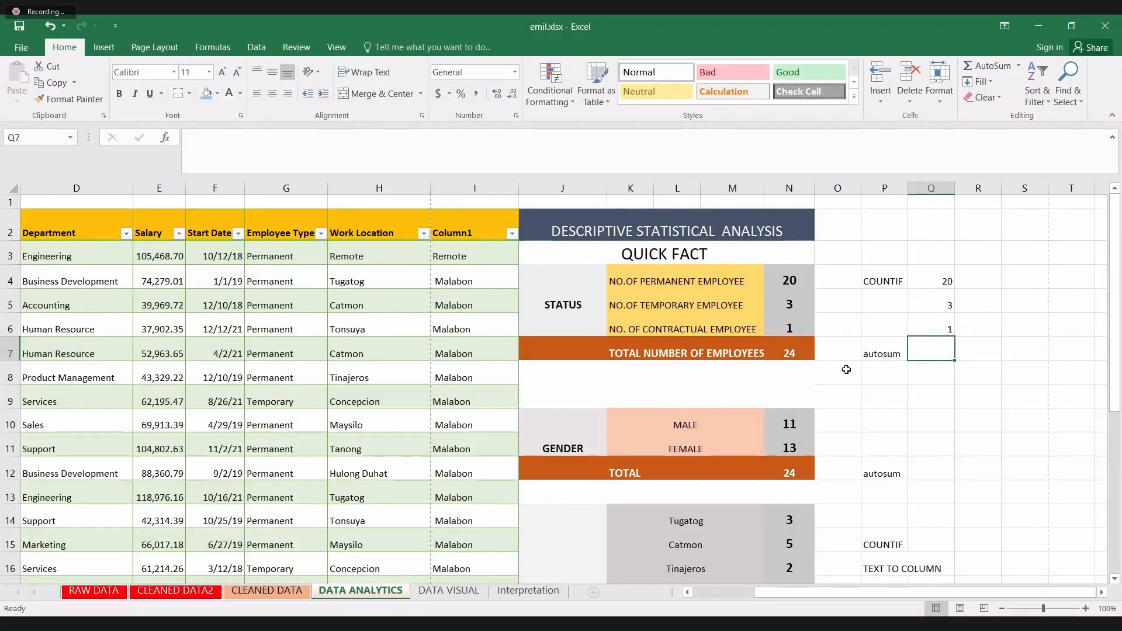
- Check the total-employees formula in N7, look over the gender and work location summaries, and select cell P10 beside the MALE row
click(795, 355)
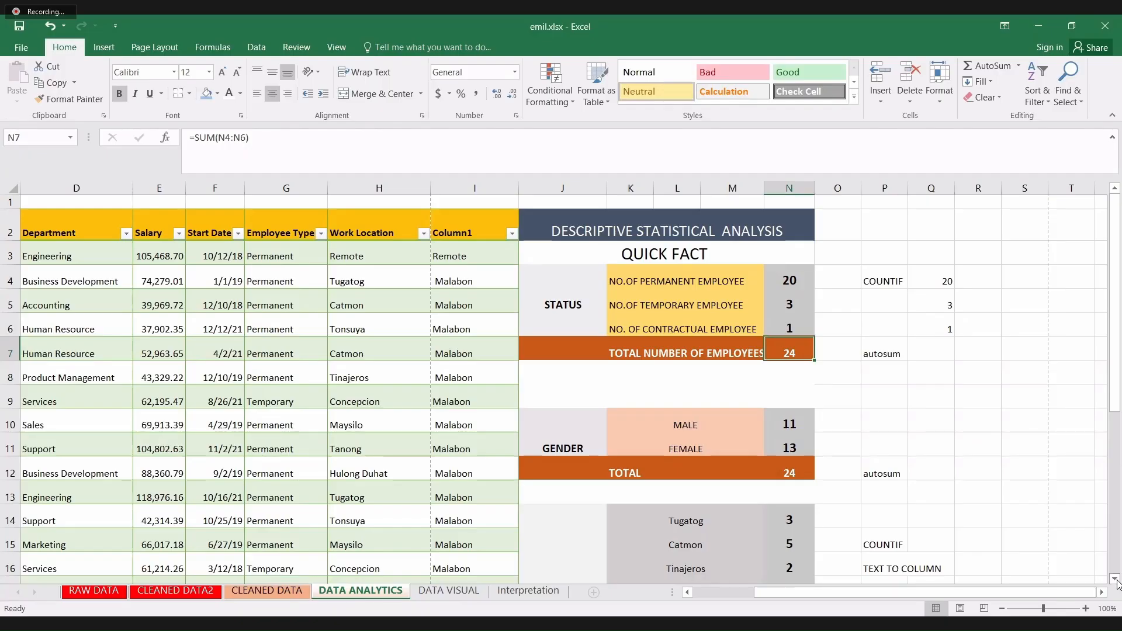
click(1117, 583)
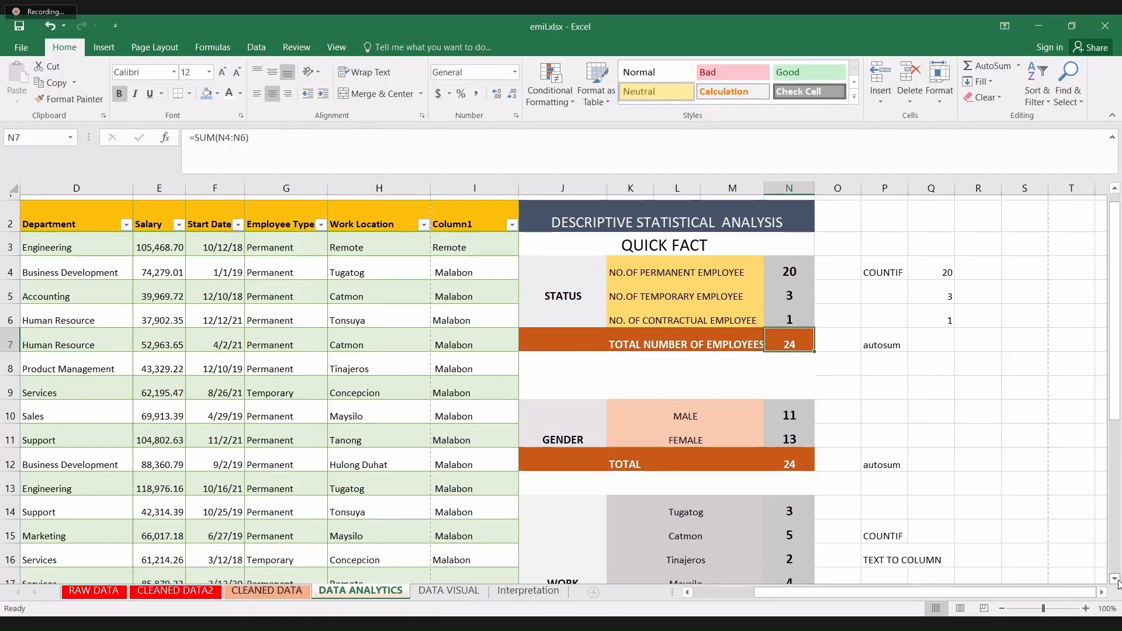
click(1118, 581)
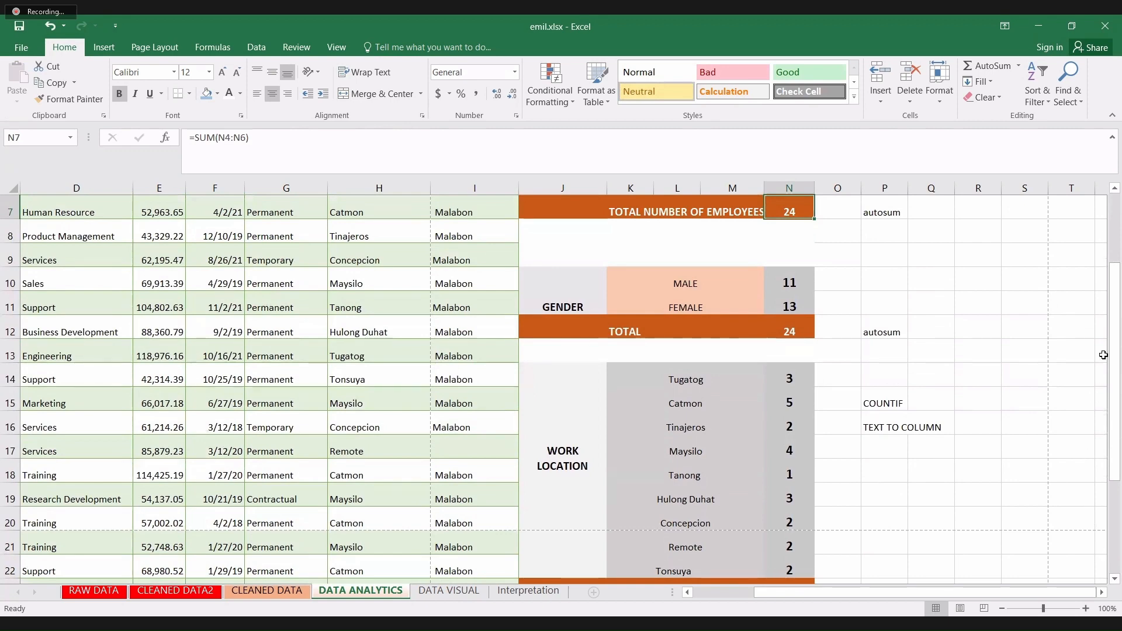
click(1117, 238)
drag(1117, 238, 1121, 273)
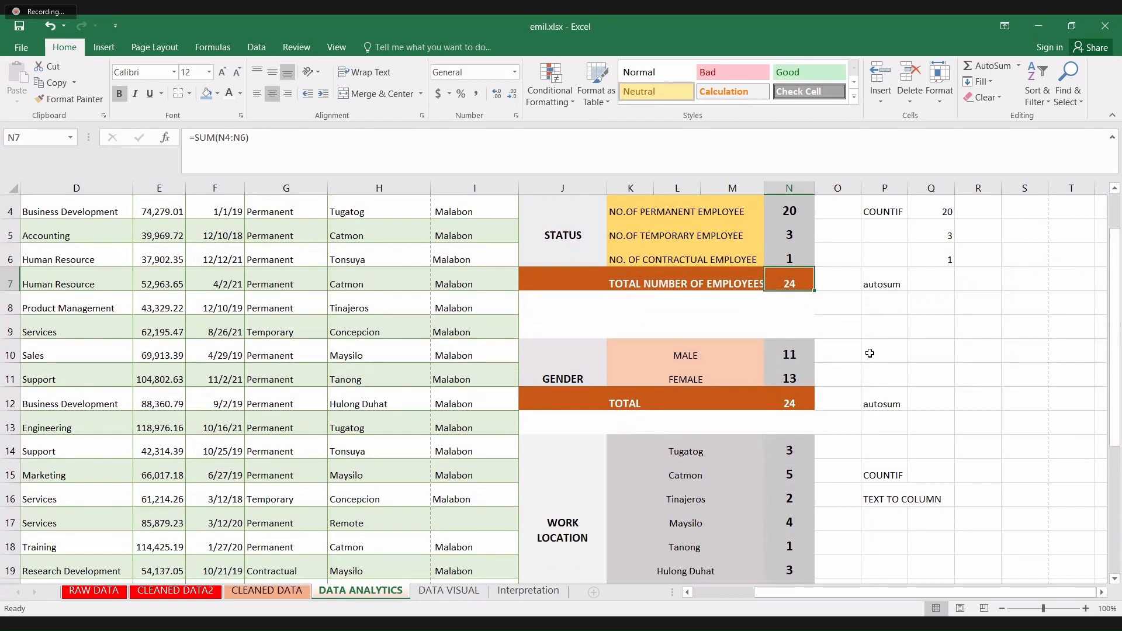
click(875, 355)
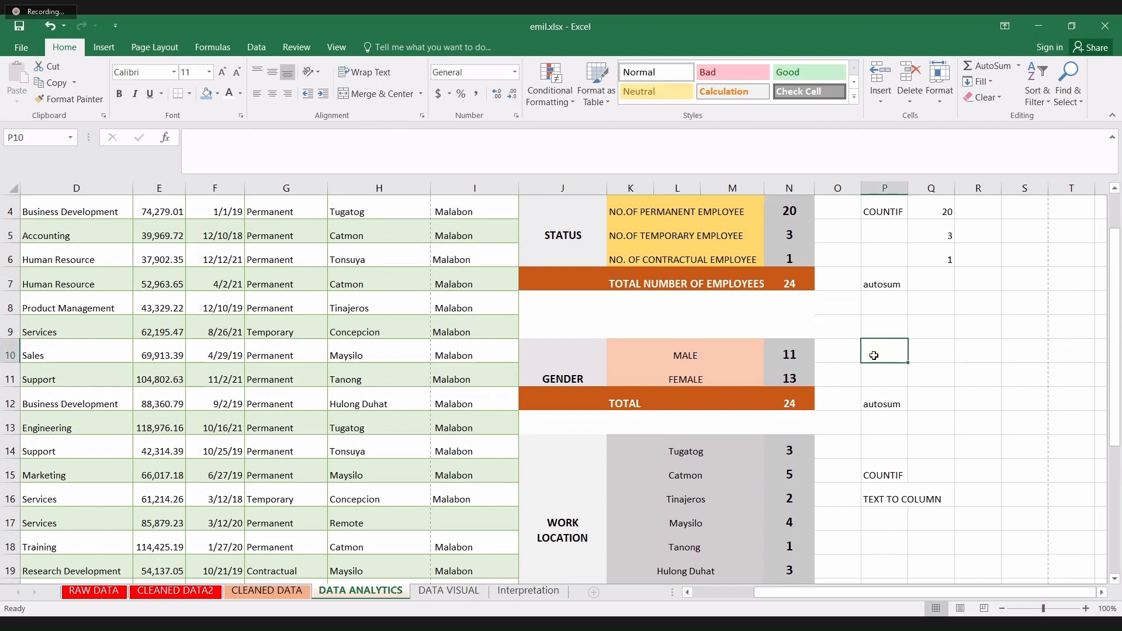
- Label cell P10 as COUNTIF beside the gender section
text(ocun)
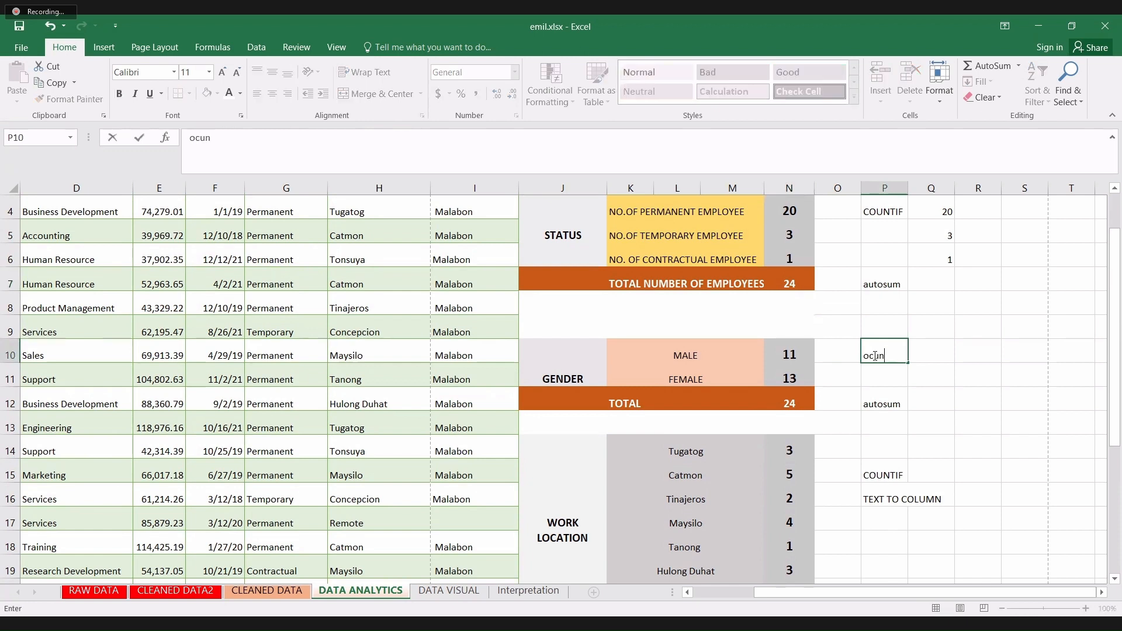
key(BackSpace)
key(BackSpace)
key(BackSpace)
key(BackSpace)
text(COUNTIF)
- Begin a COUNTIF formula in cell Q10 with the employee table's whole Gender column as its range
click(930, 355)
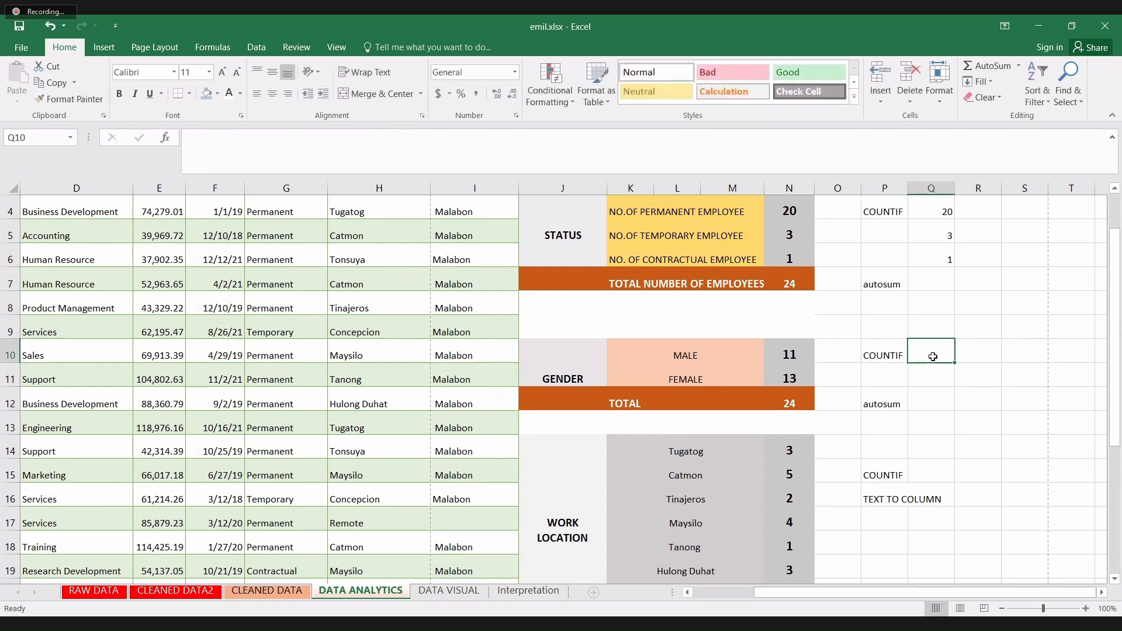
text(=)
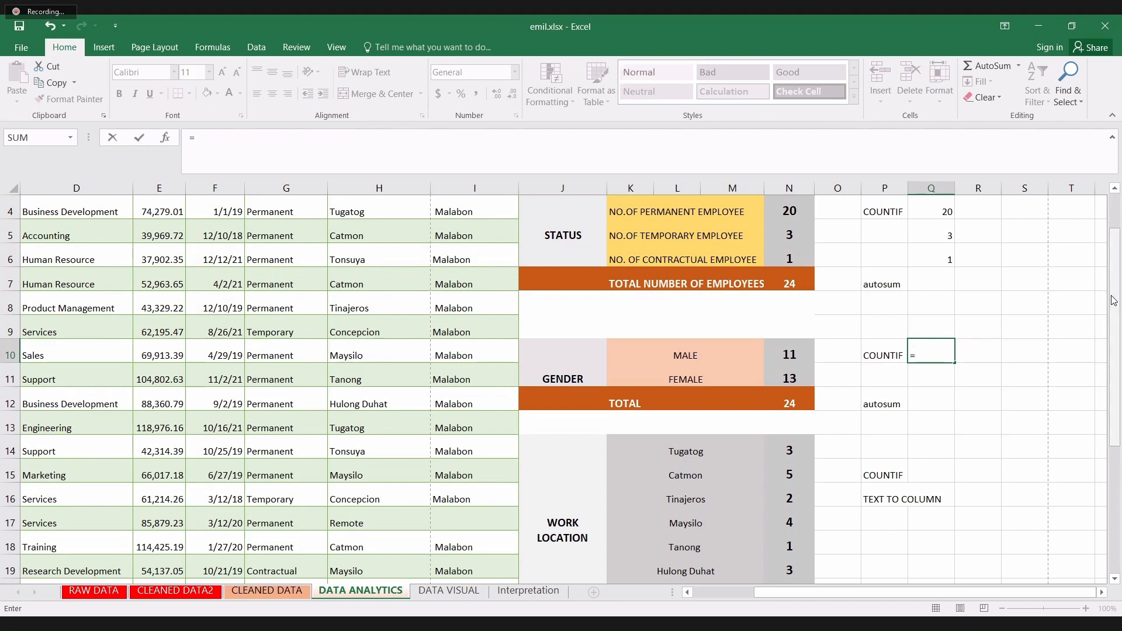
text(COUNTIF)
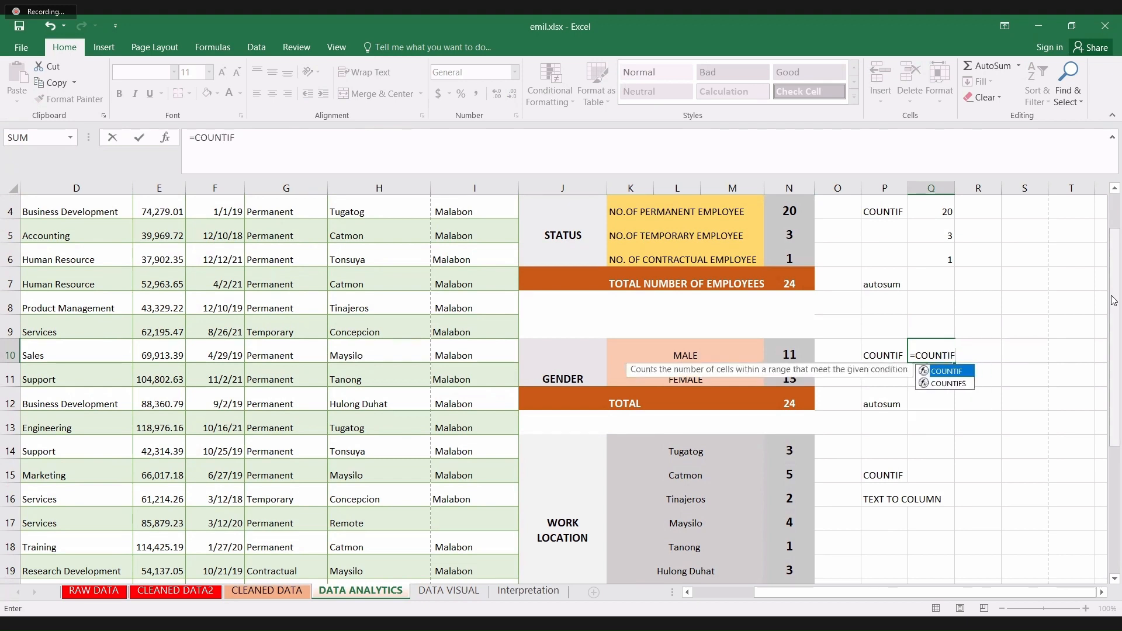
text(()
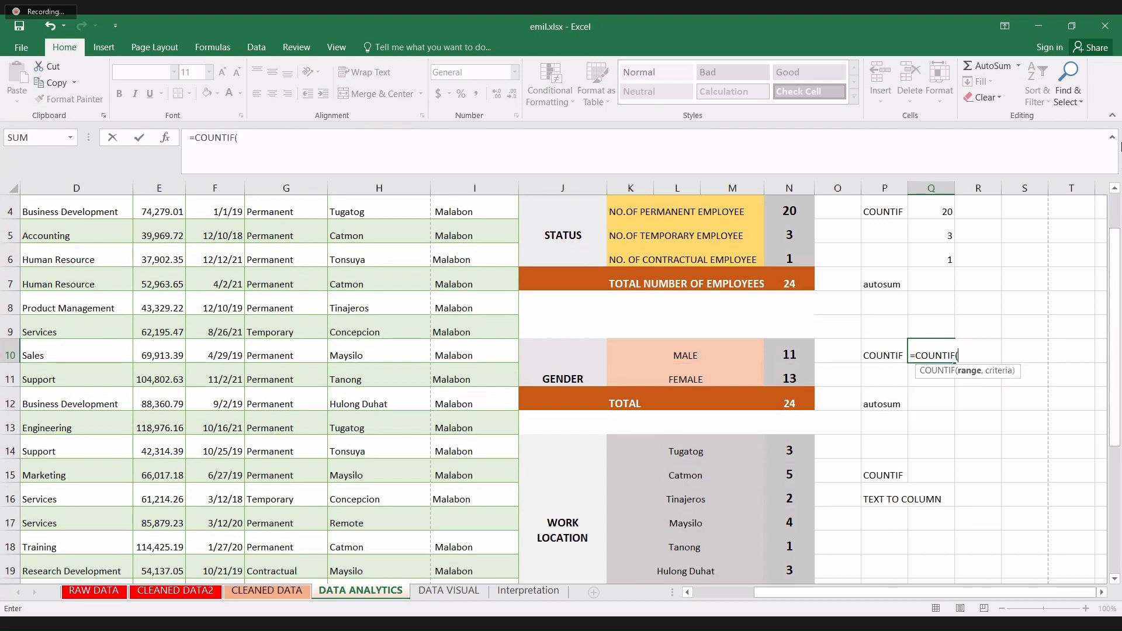
scroll(1117, 196, up, 3)
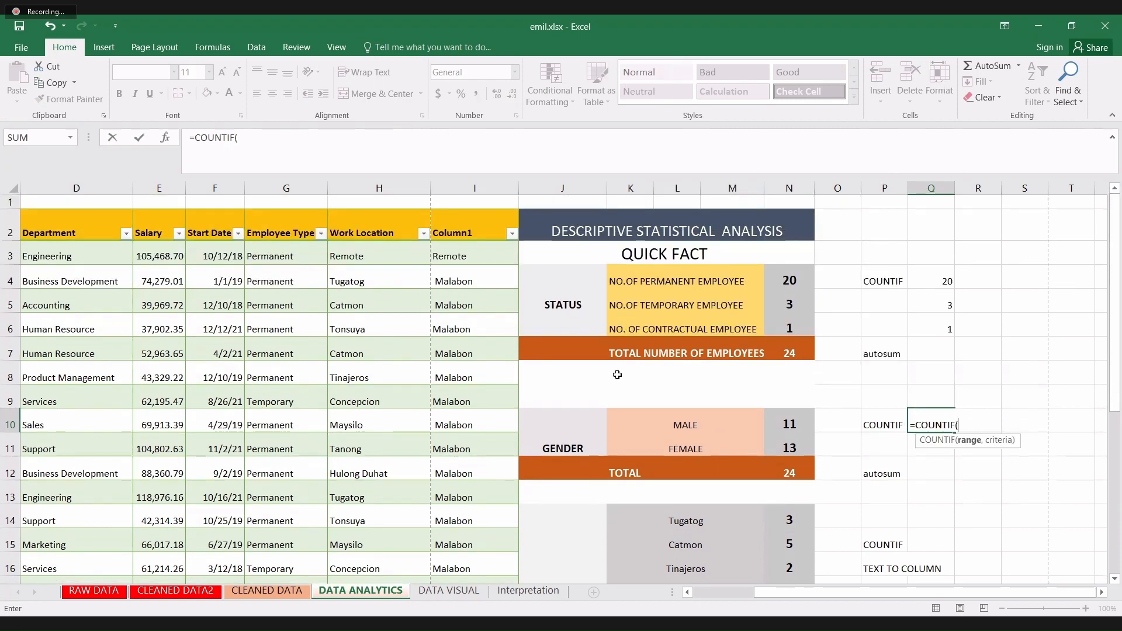
click(688, 593)
click(688, 593)
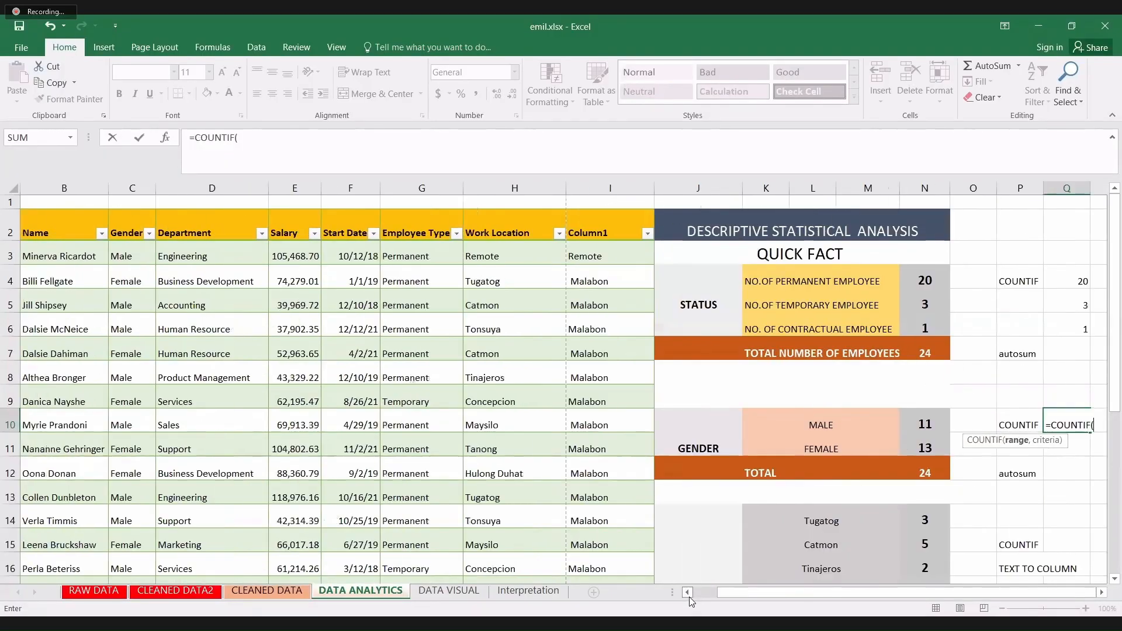
click(134, 257)
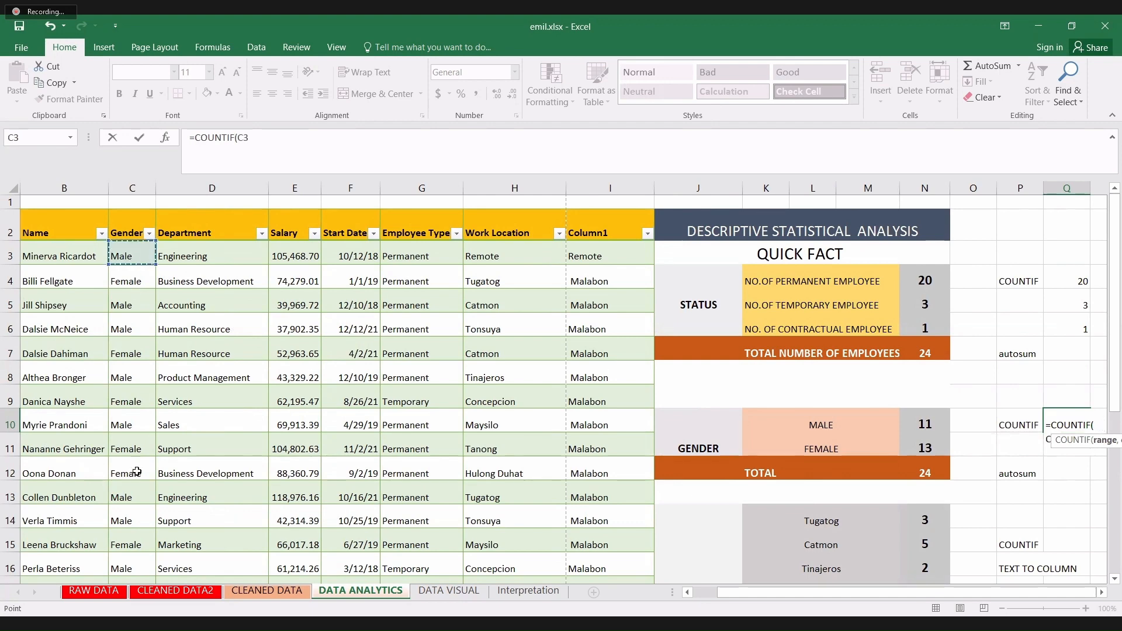
drag(137, 505, 134, 550)
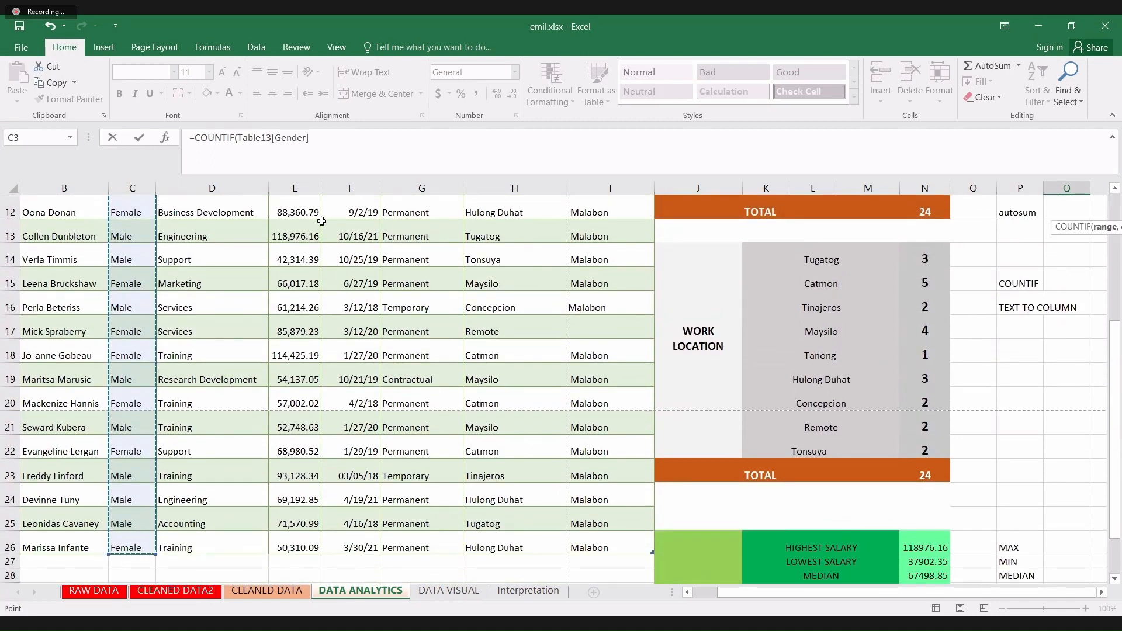
- Complete the Q10 COUNTIF formula with the criterion "Male" and reselect the cell
click(337, 146)
text(,)
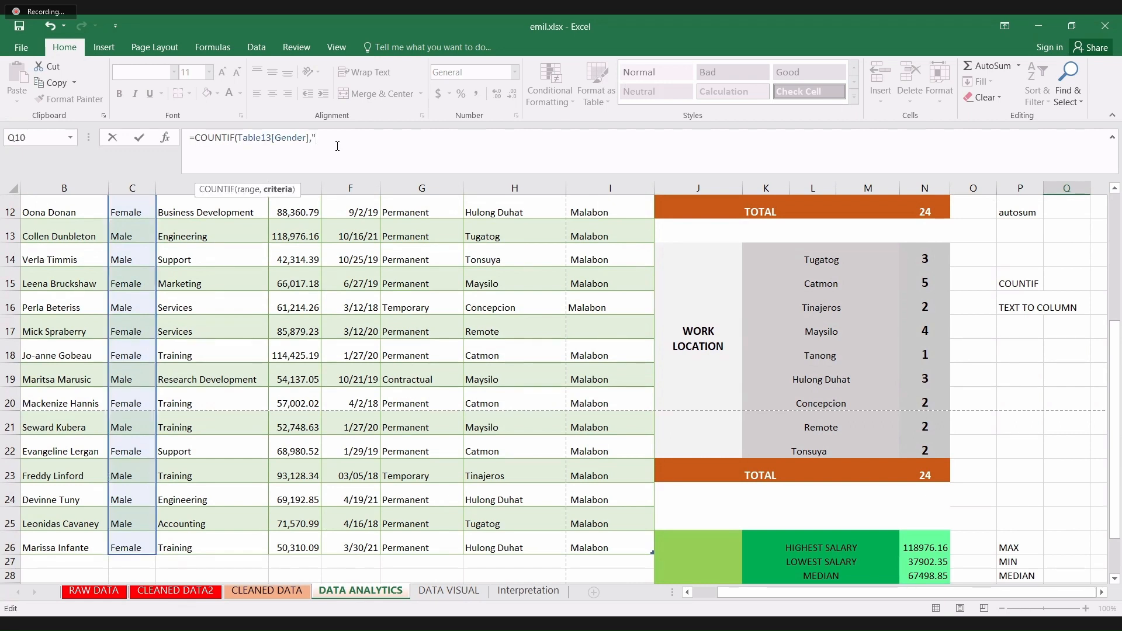
text(")
text(m)
text(M)
text(al)
text(e)
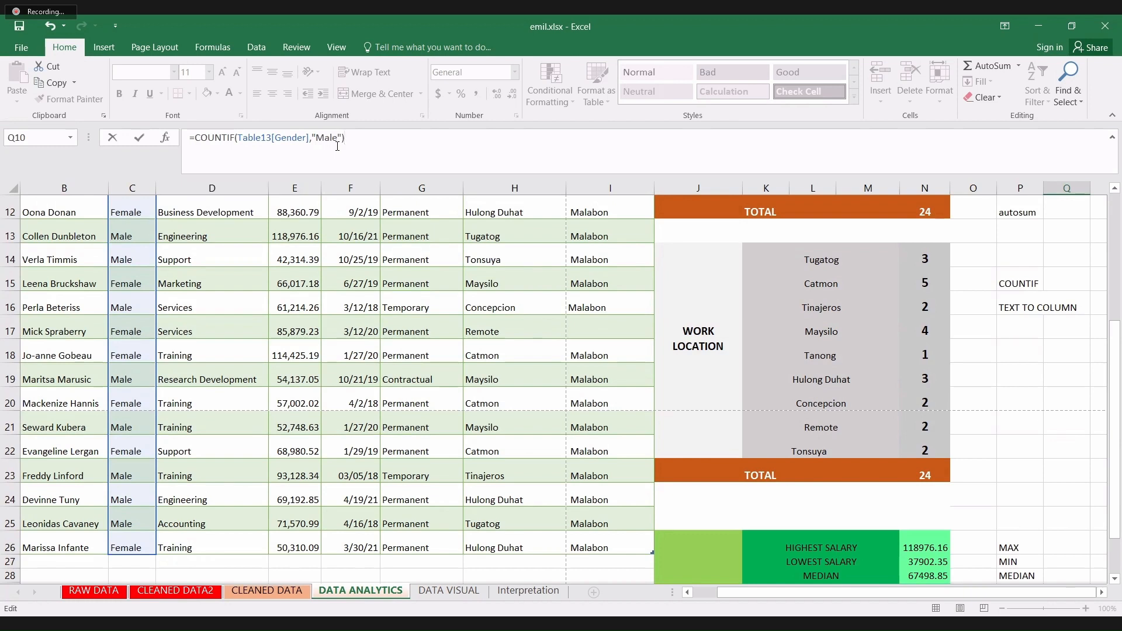
key(Return)
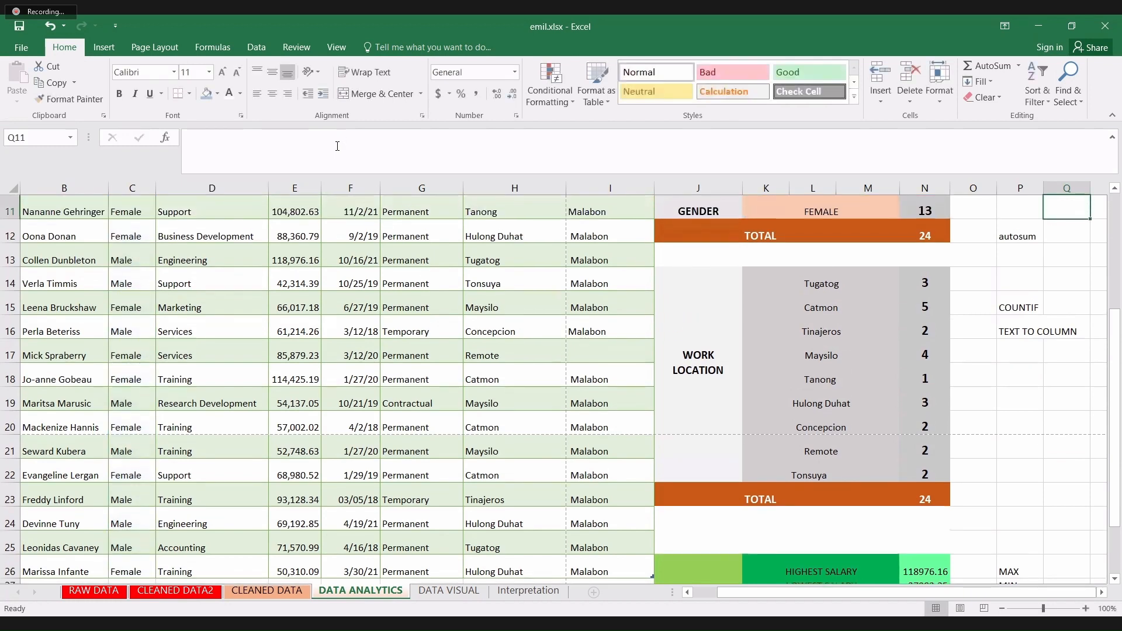
key(Up)
key(Up)
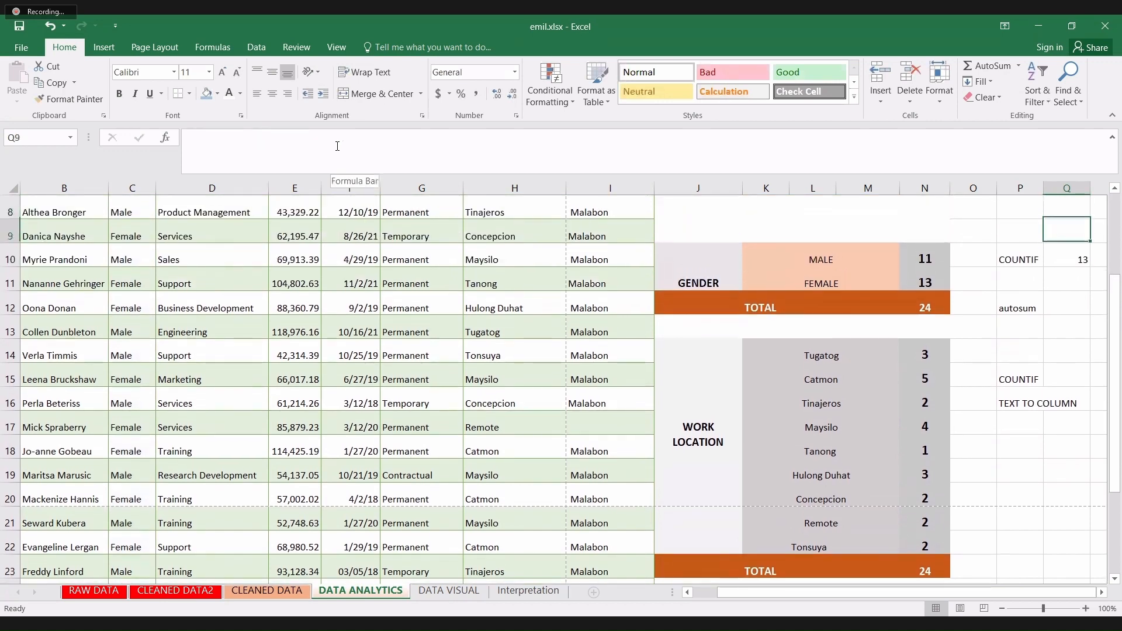
key(Down)
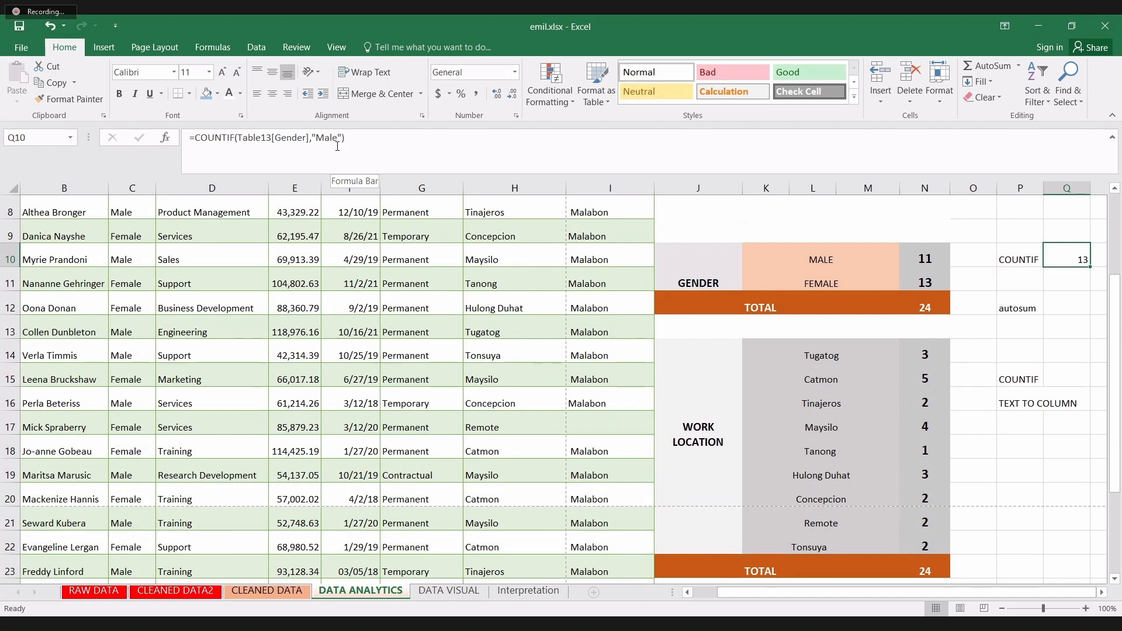
- Swap the gender section's row labels so that K10 reads FEMALE and K11 reads MALE
key(Left)
key(Left)
key(Left)
key(Left)
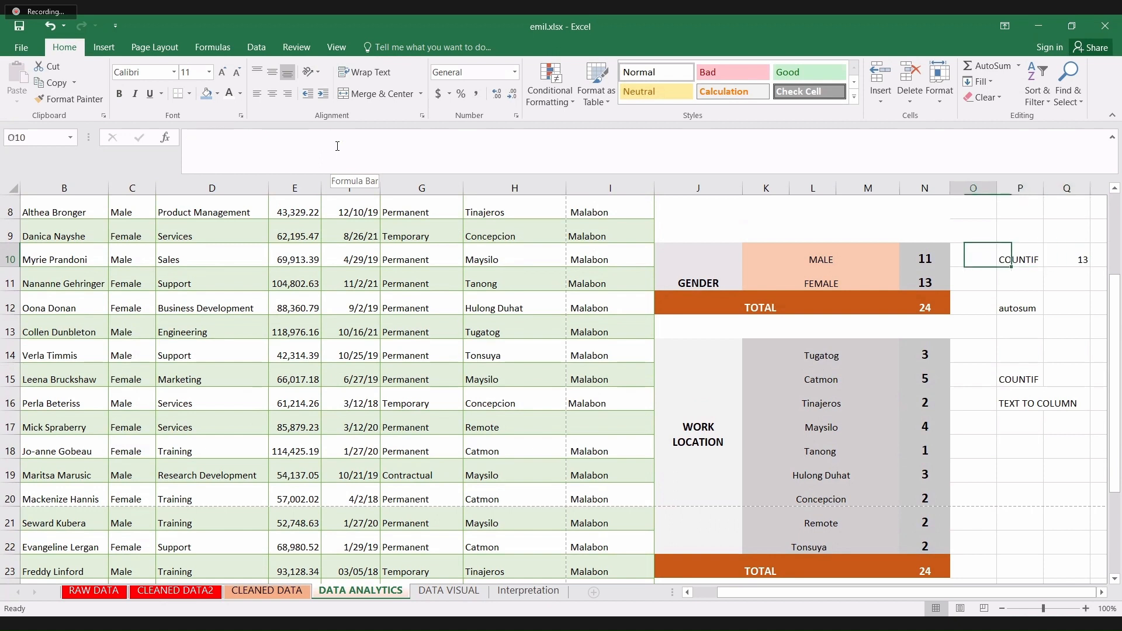
text(FEMALE)
key(Return)
text(MALE)
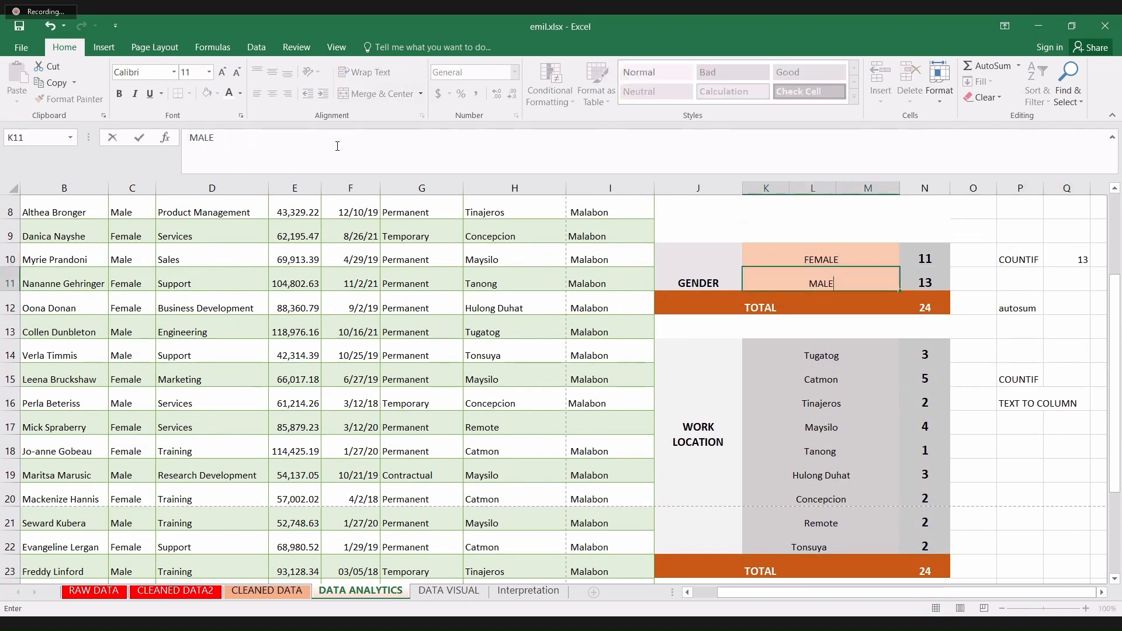
key(Up)
key(Down)
key(Down)
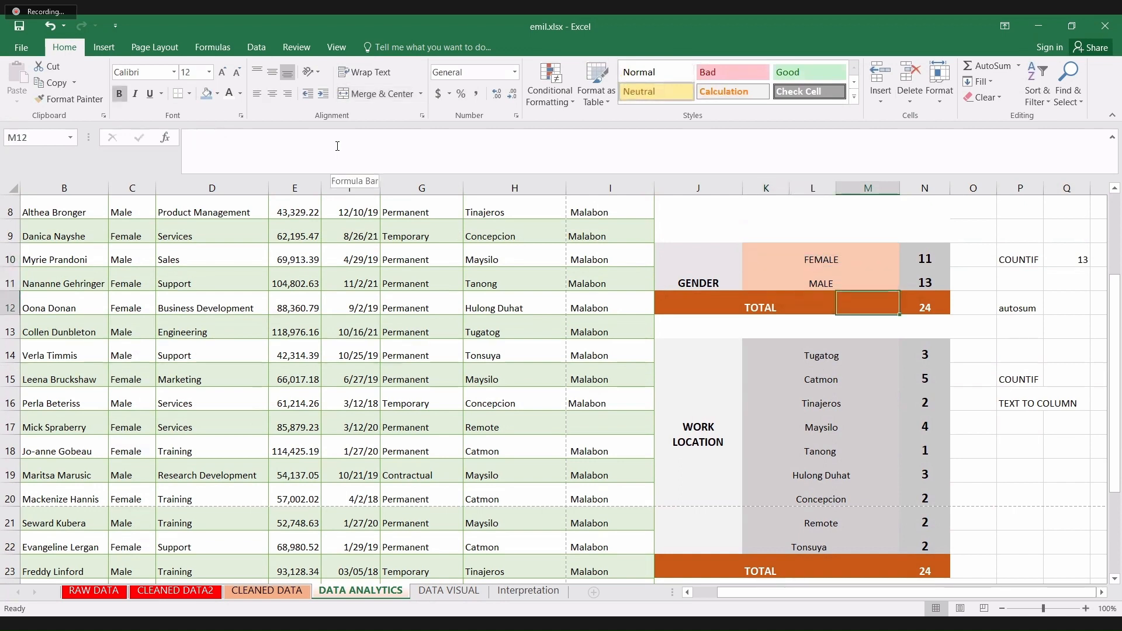
- Compare the gender-count formulas in cells N11 and Q10
key(Up)
key(Right)
key(Right)
key(Right)
key(Right)
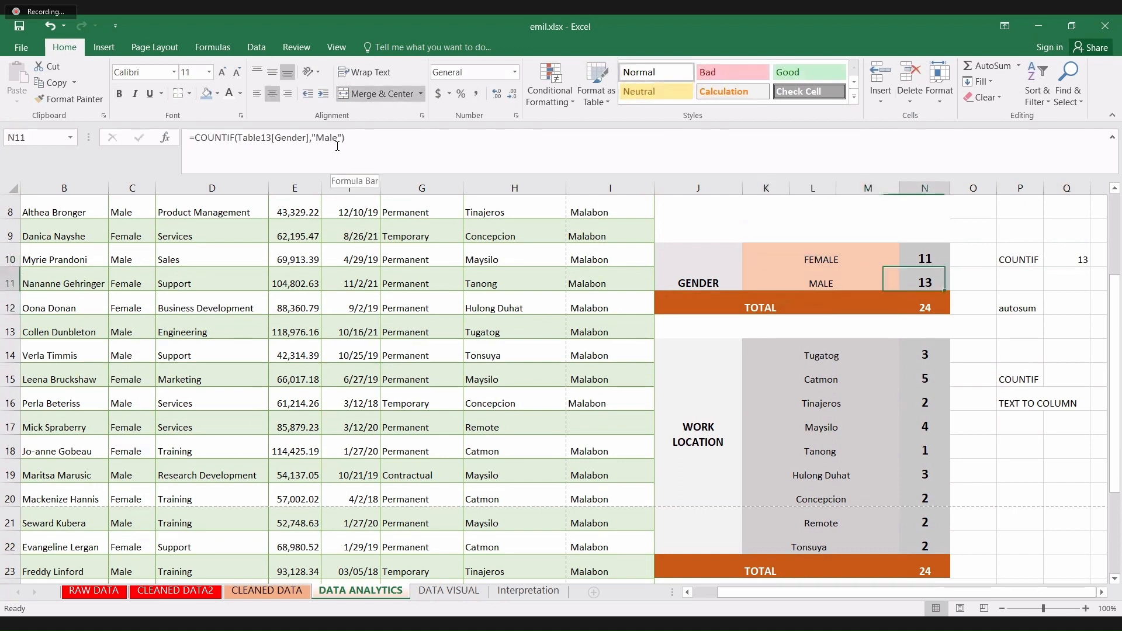
key(Up)
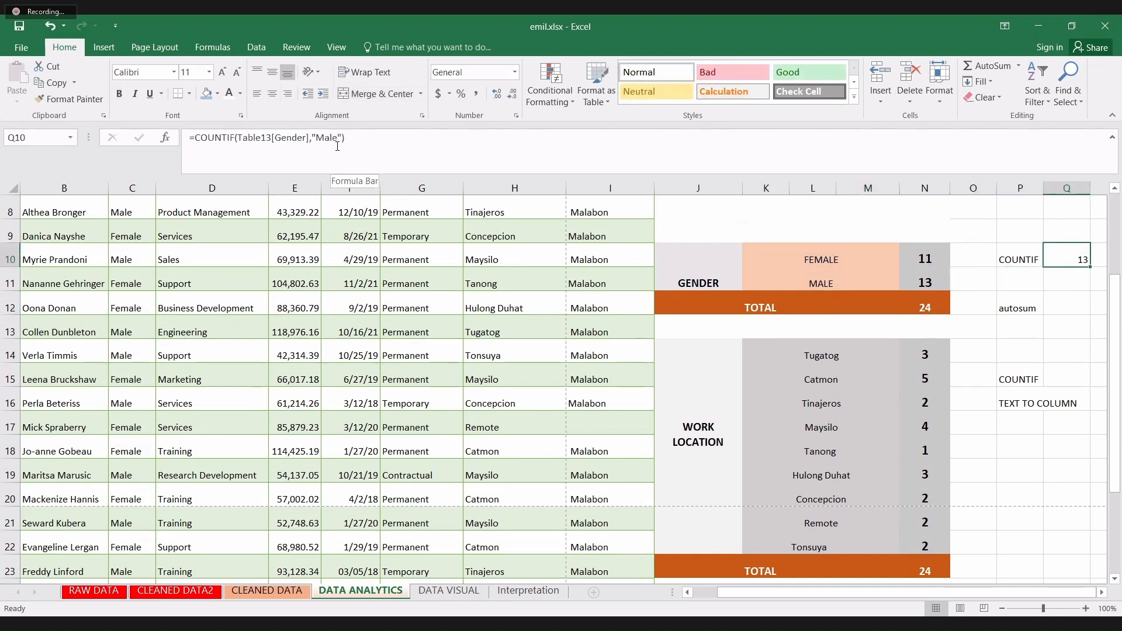
key(Down)
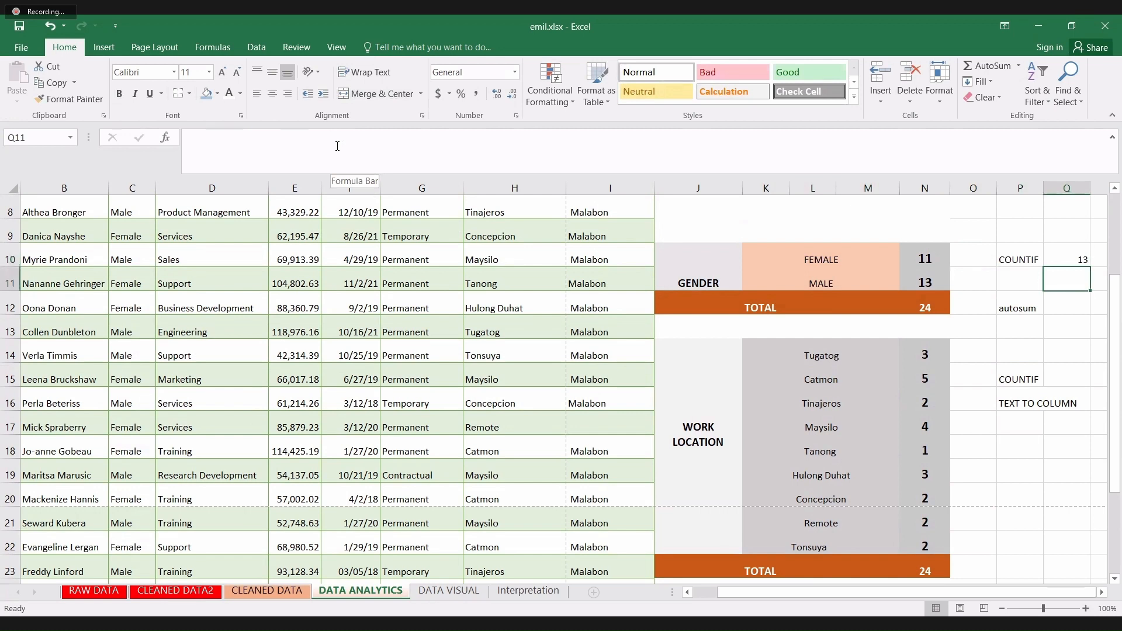
key(Up)
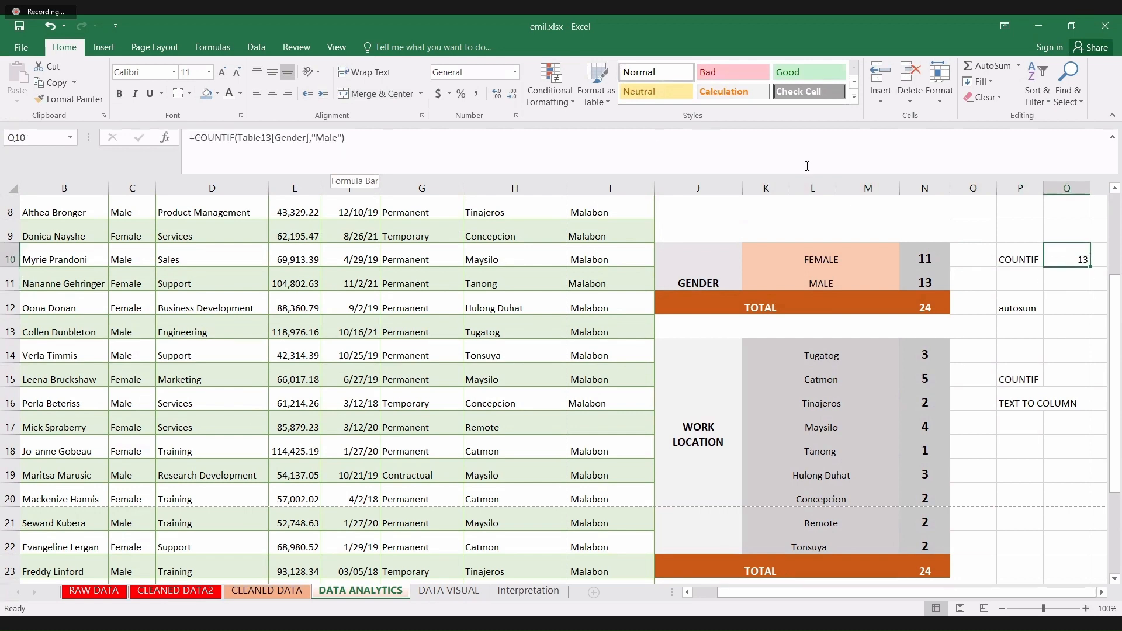
- Copy the Q10 formula down to Q11 and change the copy's criterion to "Female"
drag(1090, 269, 1089, 291)
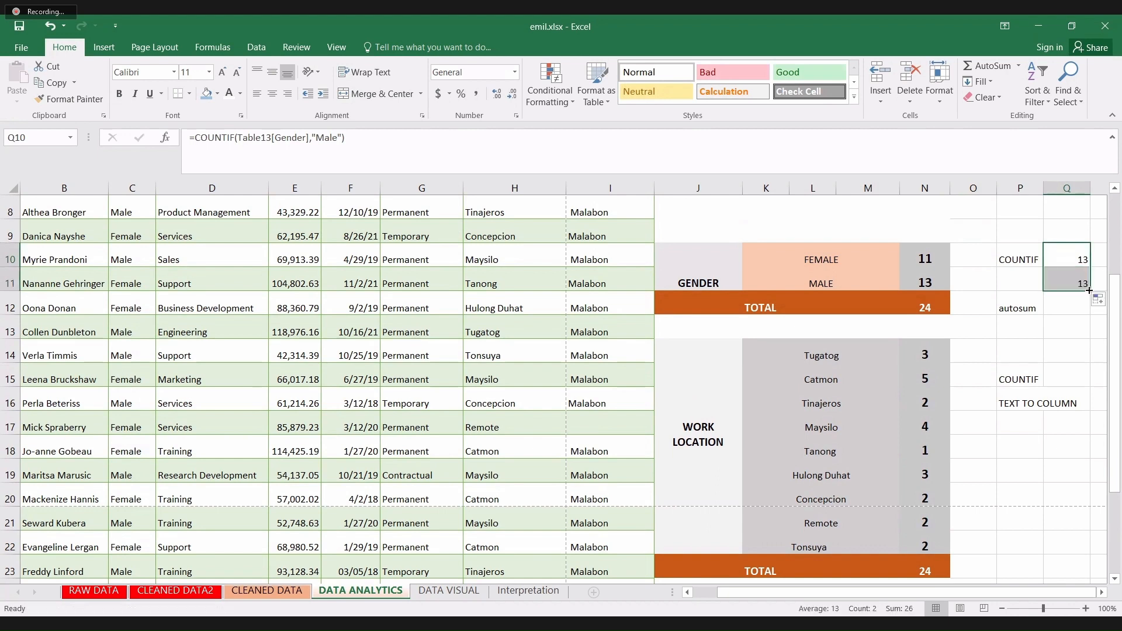
click(1081, 284)
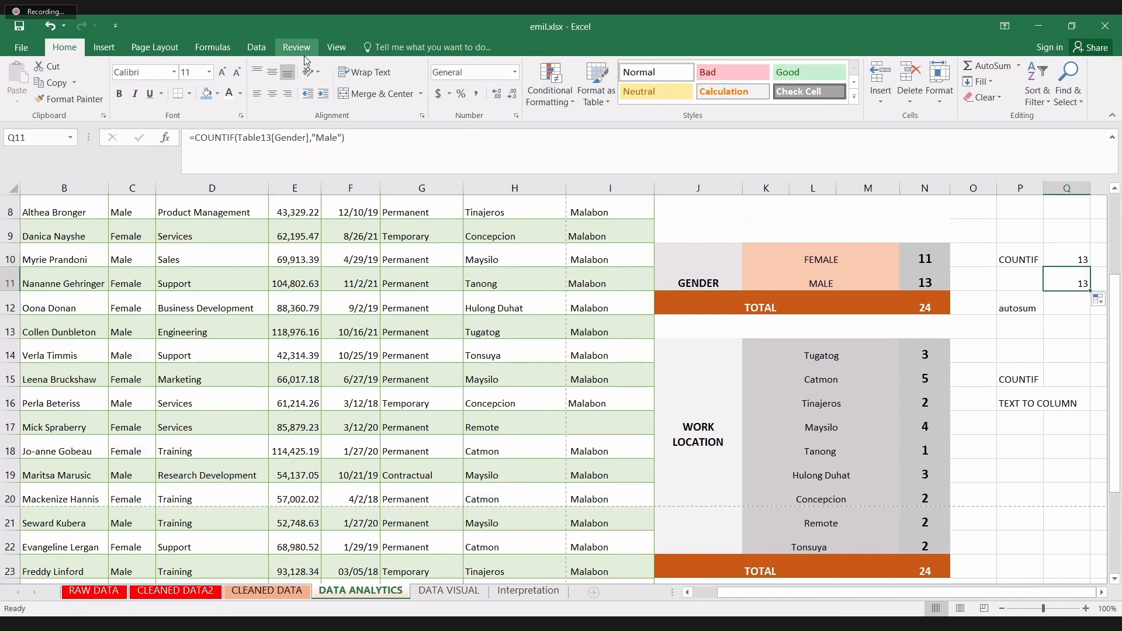
click(325, 139)
key(BackSpace)
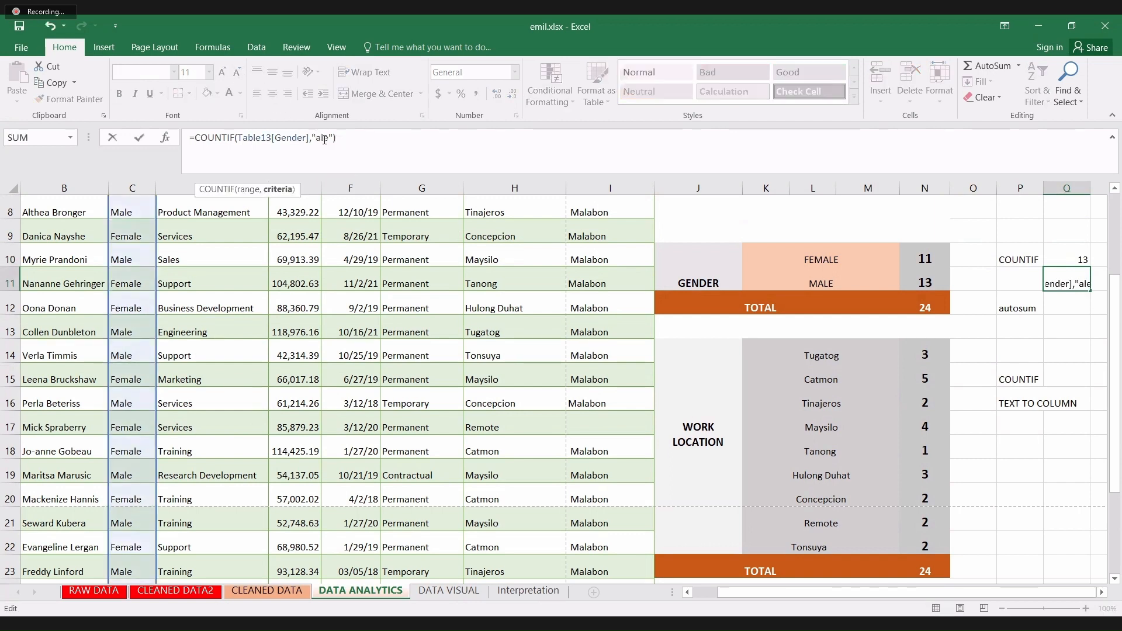
text(f)
key(BackSpace)
text(F)
text(m)
key(Return)
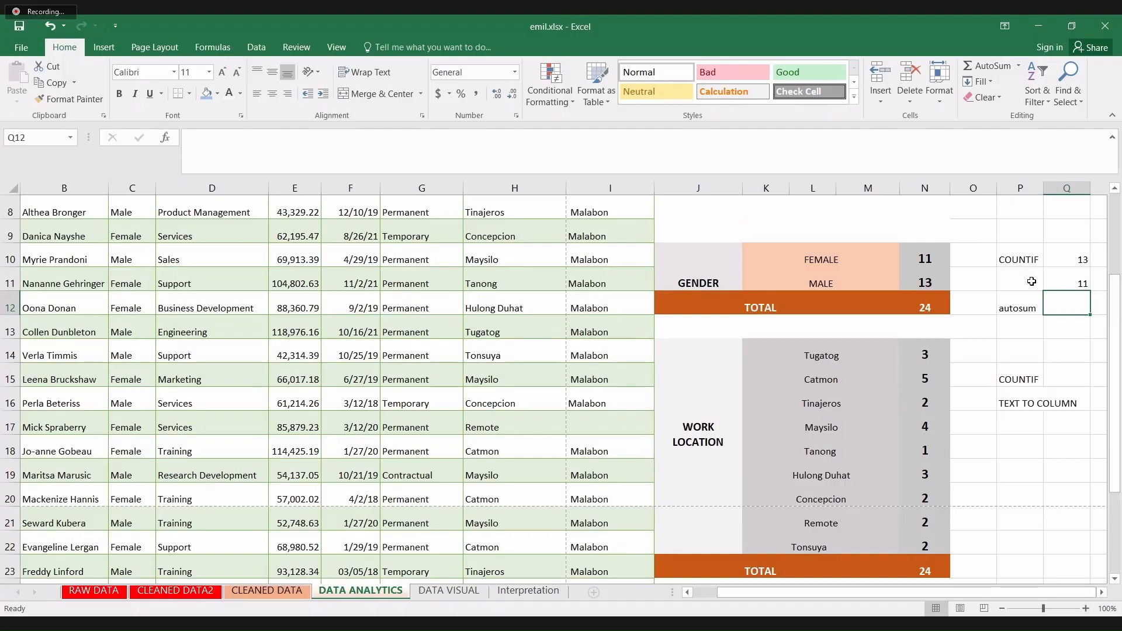
- Label the two gender counts by entering FEMALE in P11 and MALE in P10
click(1031, 283)
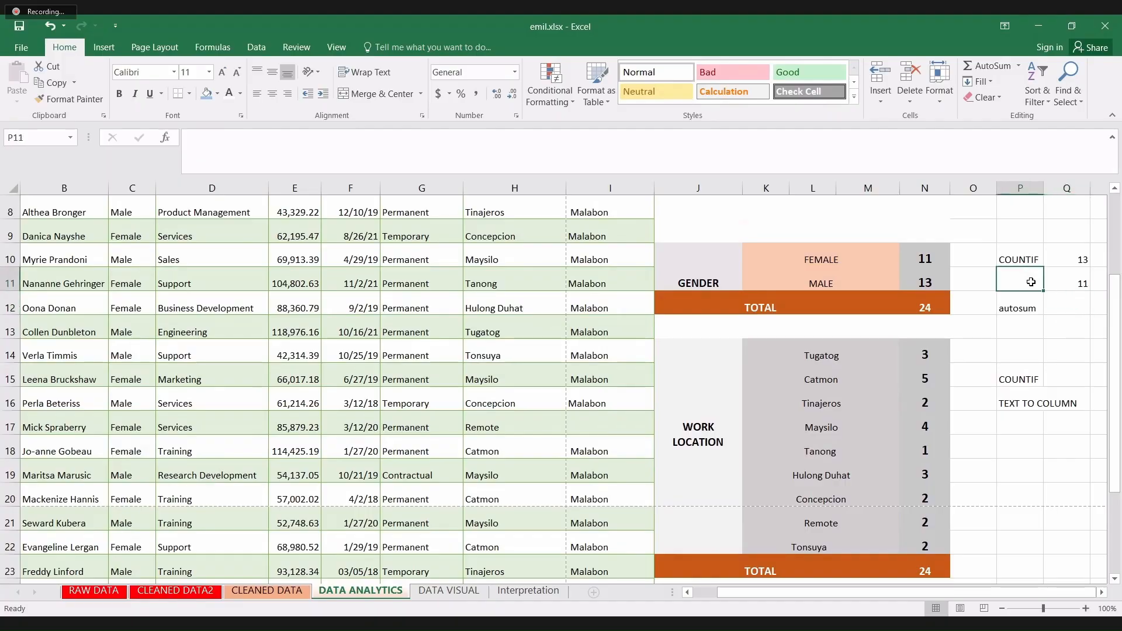
text(m)
key(BackSpace)
text(F)
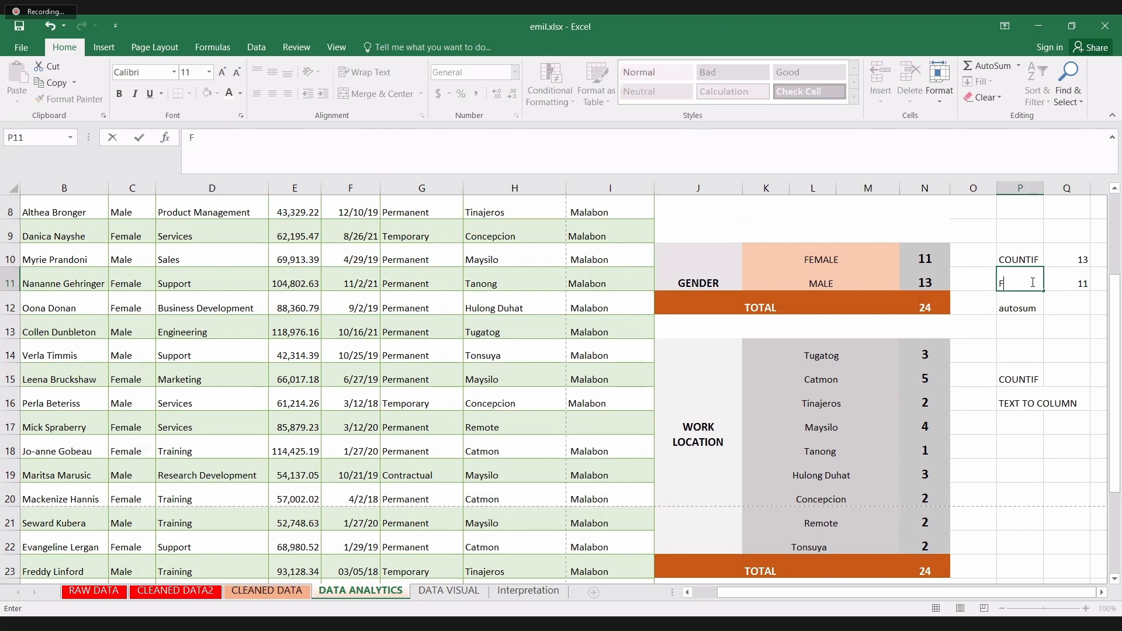
text(EAM)
key(BackSpace)
key(BackSpace)
text(MALE)
key(Up)
text(MALE)
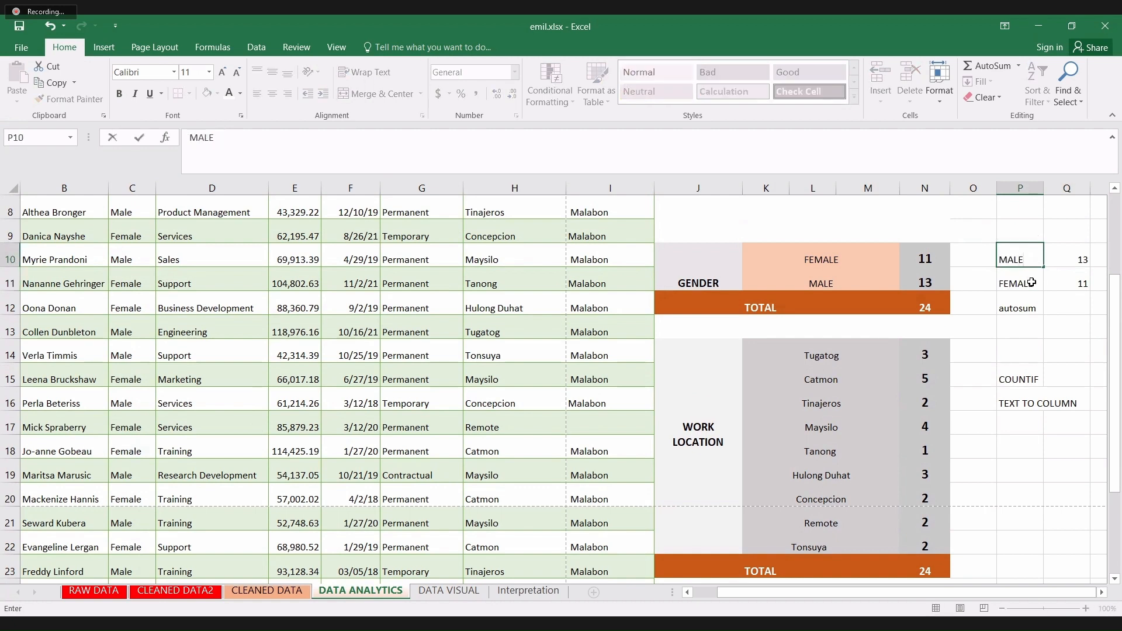
key(Return)
key(Down)
key(Down)
key(Down)
key(Down)
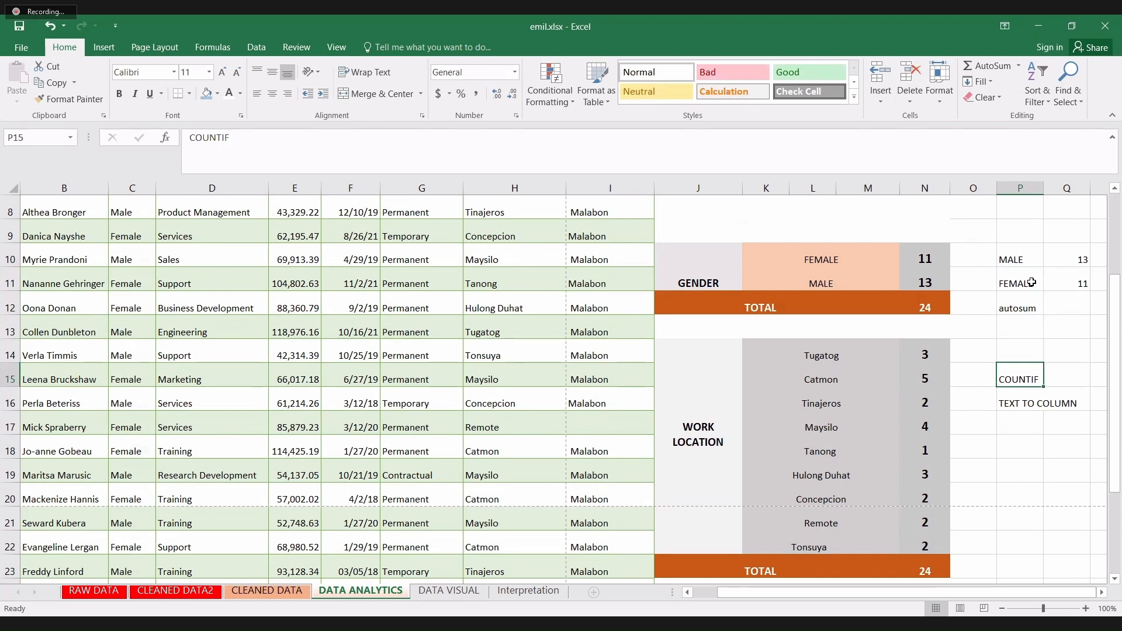
key(Up)
key(Up)
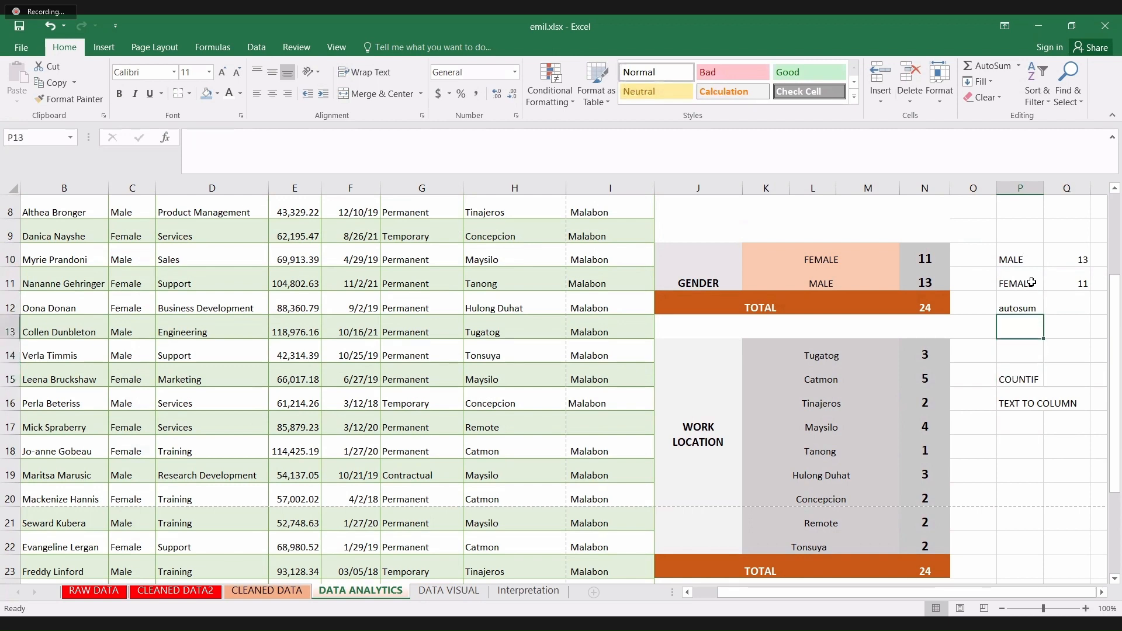
key(Down)
key(Down)
key(Down)
key(Down)
key(Down)
key(Down)
key(Down)
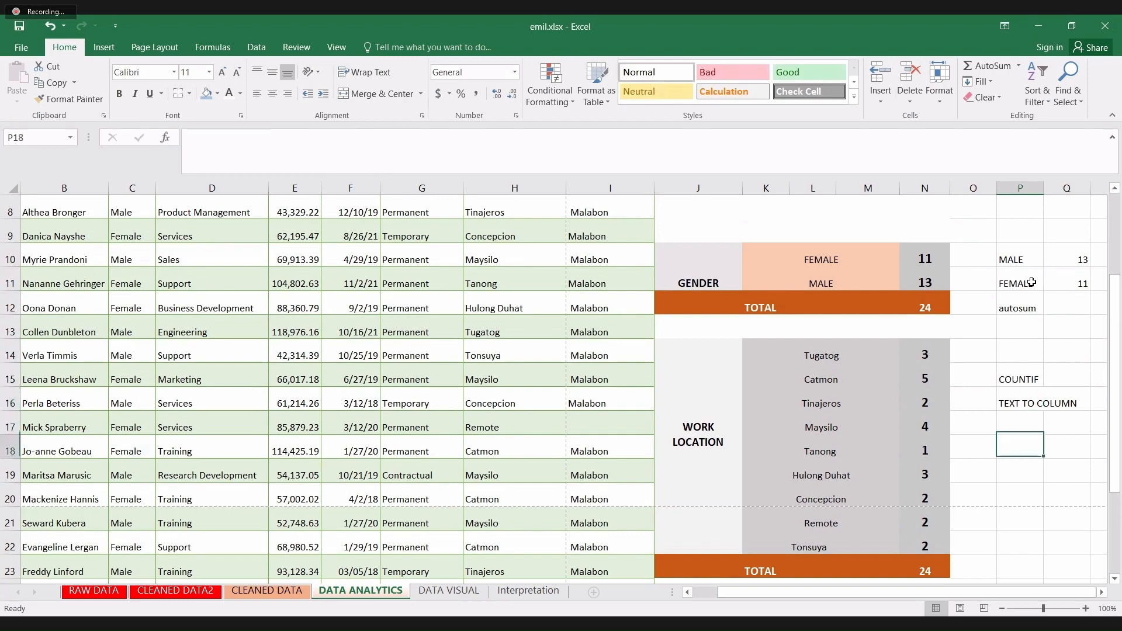
key(Down)
key(Down)
key(Down)
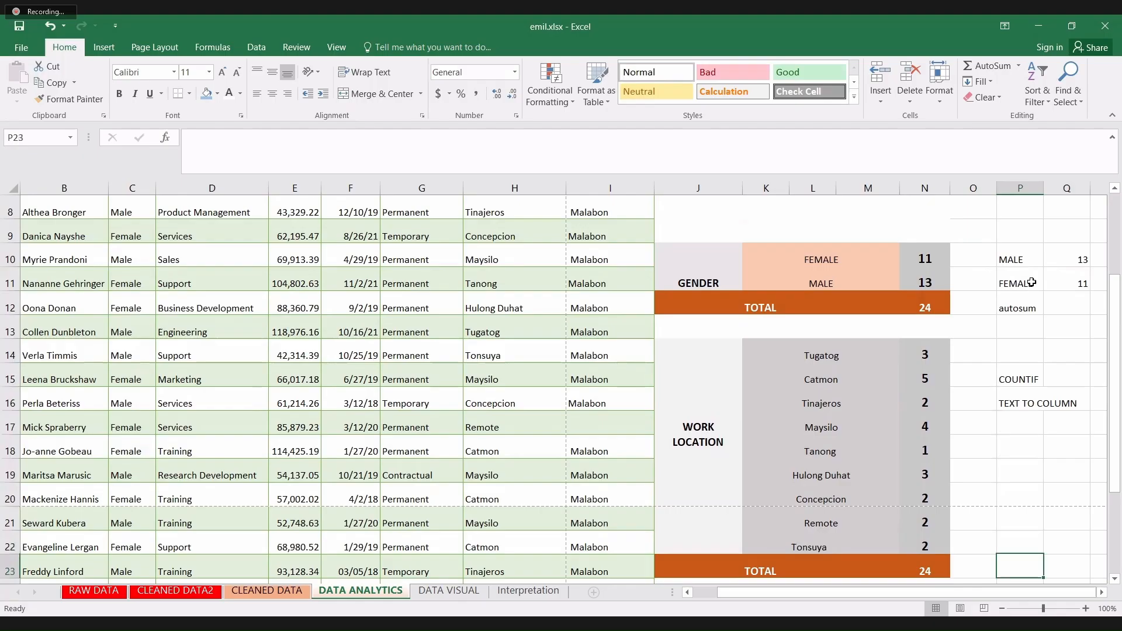
key(Up)
key(Up)
key(Up)
key(Up)
key(Up)
key(Up)
key(Up)
key(Up)
key(Up)
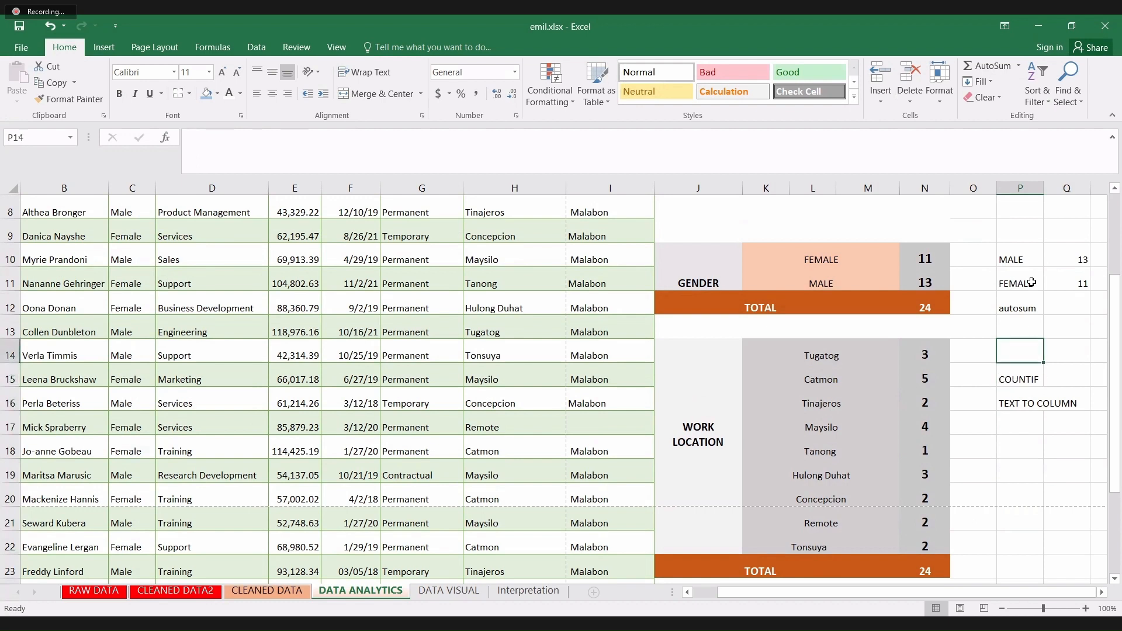
key(Down)
key(Down)
key(Down)
key(Down)
key(Down)
key(Down)
key(Down)
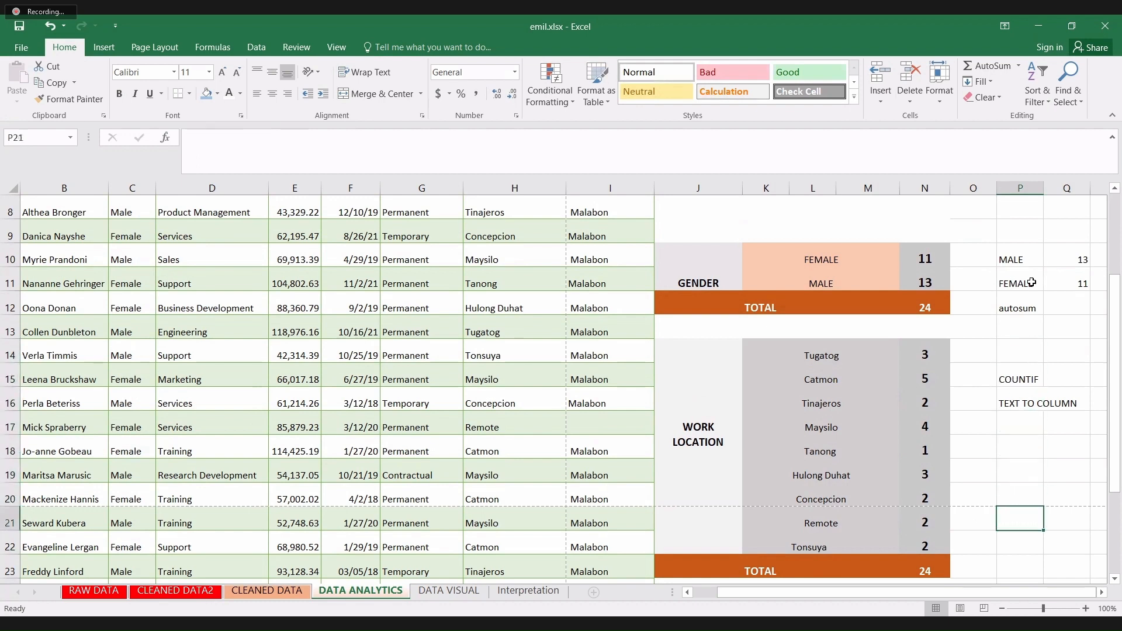
key(Down)
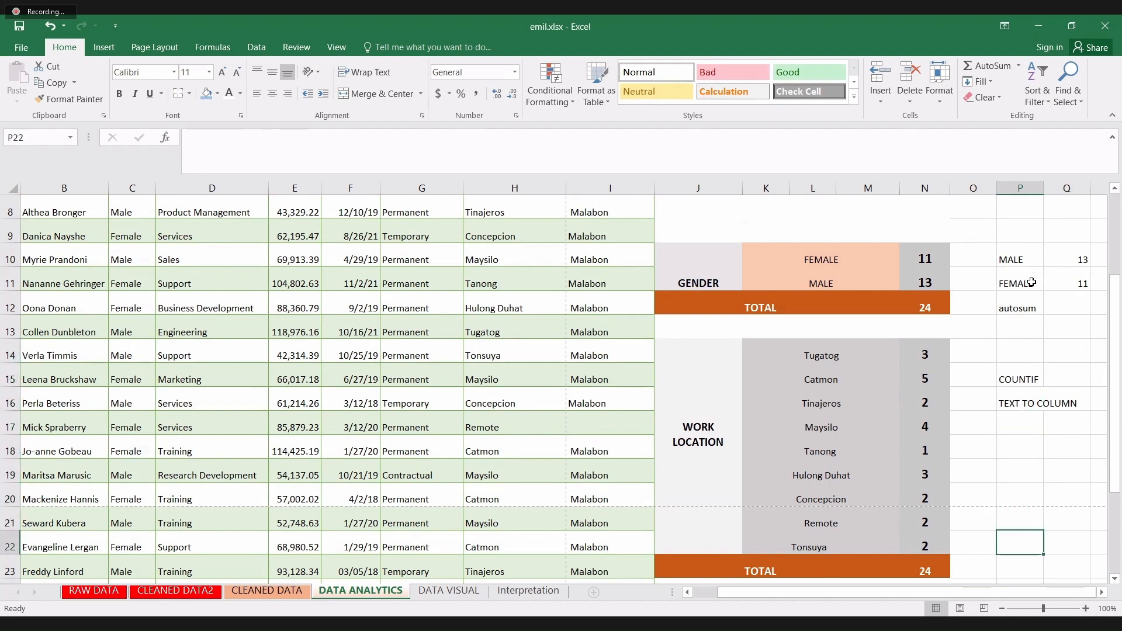
key(Up)
key(Up)
key(Up)
key(Up)
key(Up)
key(Up)
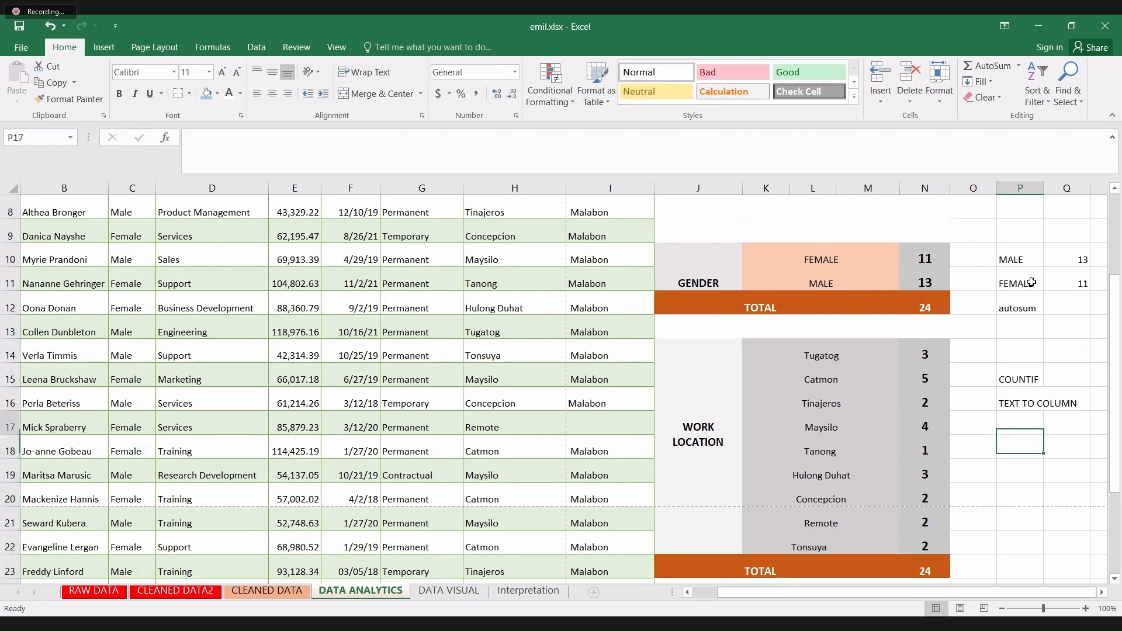
key(Up)
key(Up)
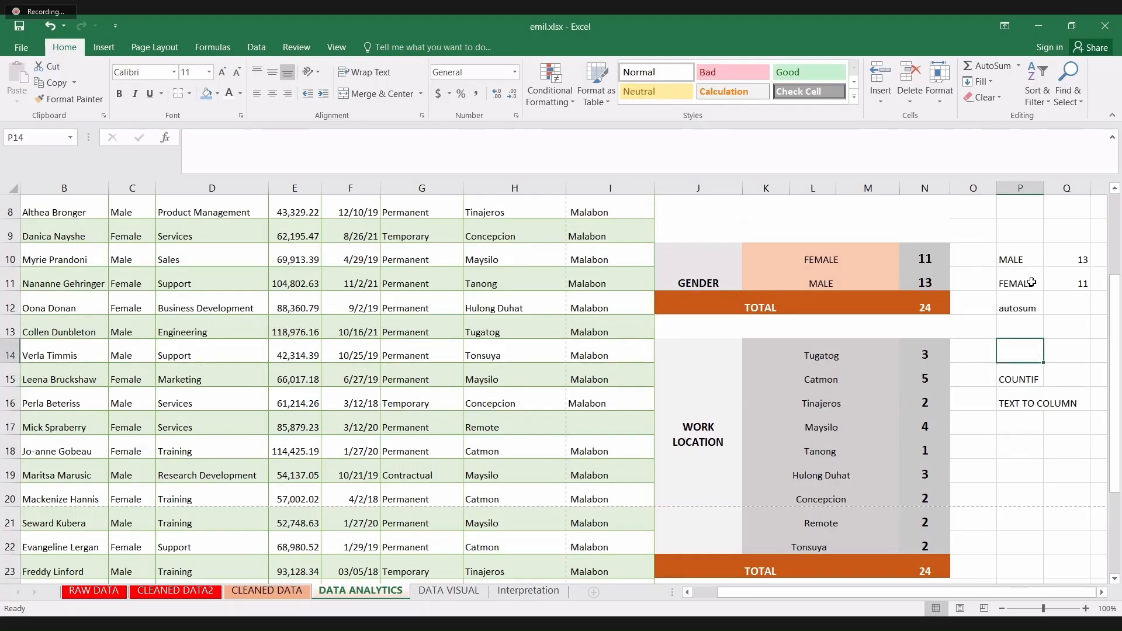
key(Down)
key(Down)
key(Down)
key(Down)
key(Down)
key(Down)
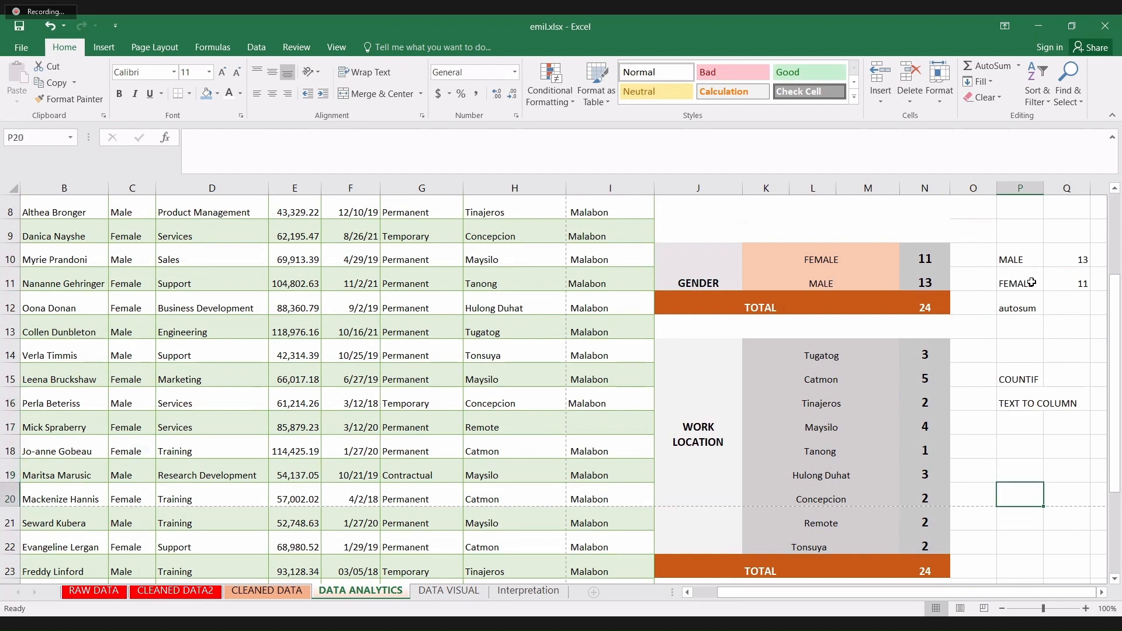
key(Down)
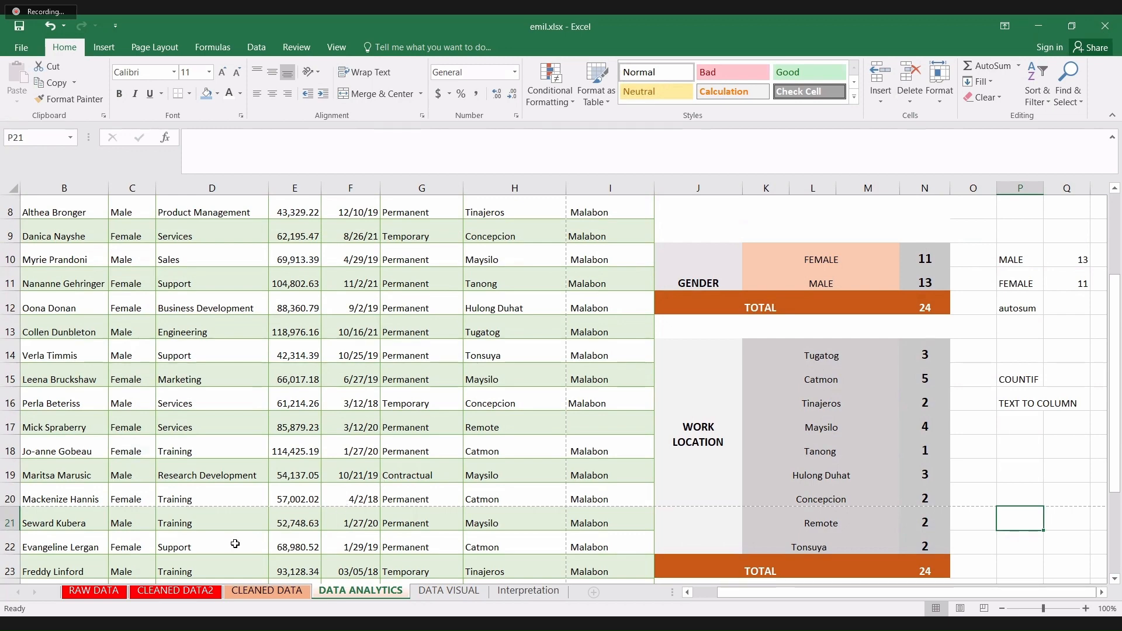
- Review the RAW DATA sheet, and clear the practice labels and counts in P10:Q16 on the DATA ANALYTICS sheet
click(93, 591)
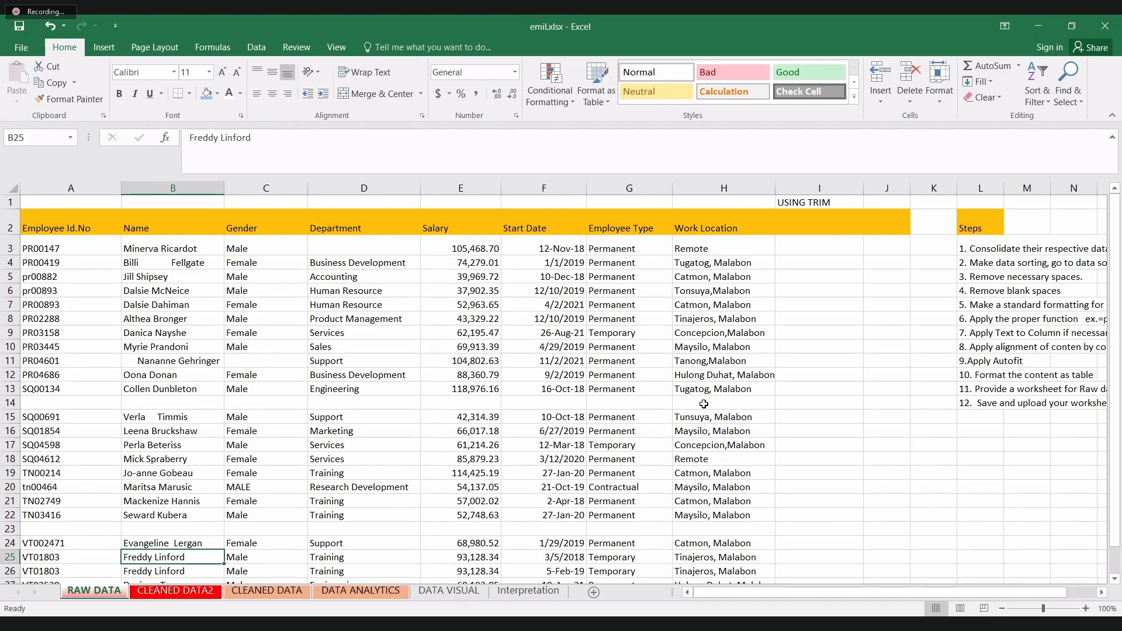
click(346, 592)
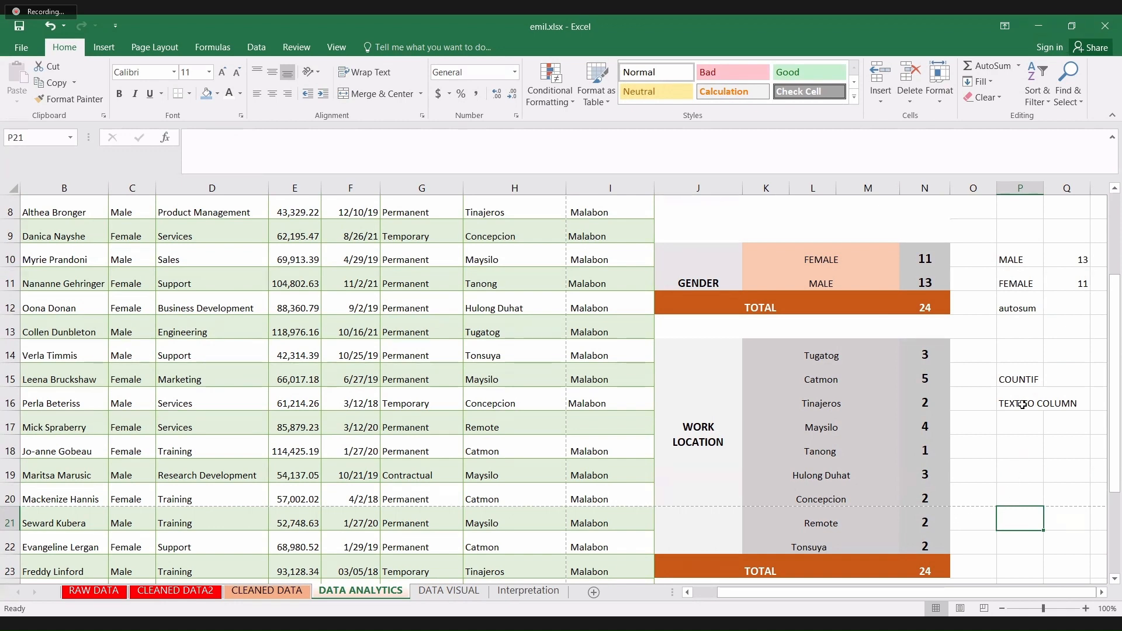
drag(1007, 260, 1064, 398)
key(Delete)
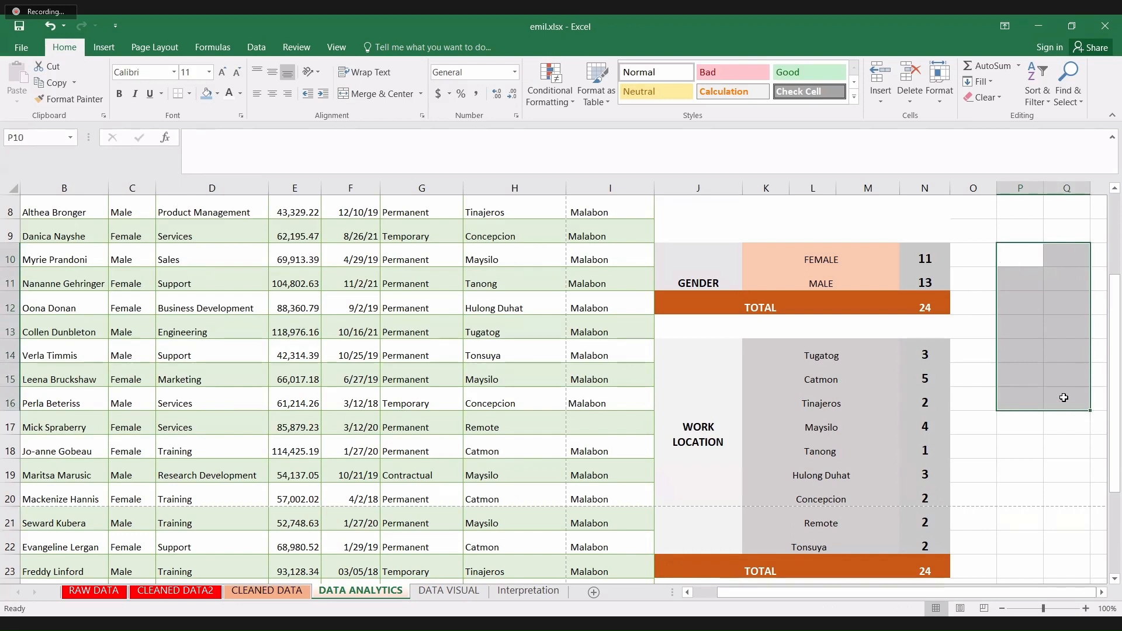
key(Left)
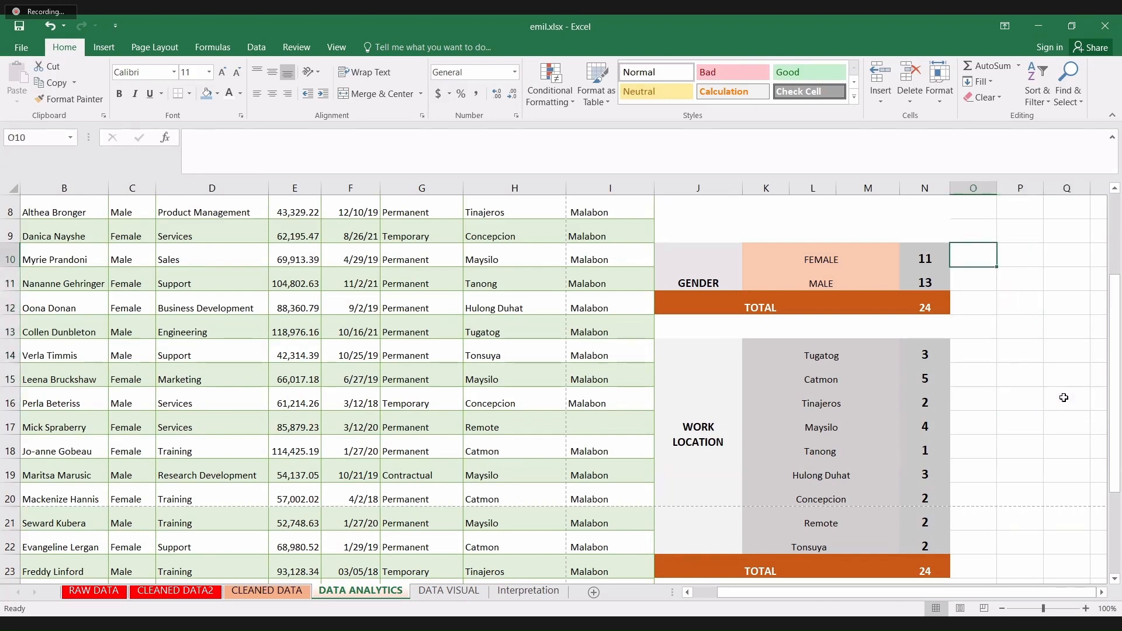
key(Right)
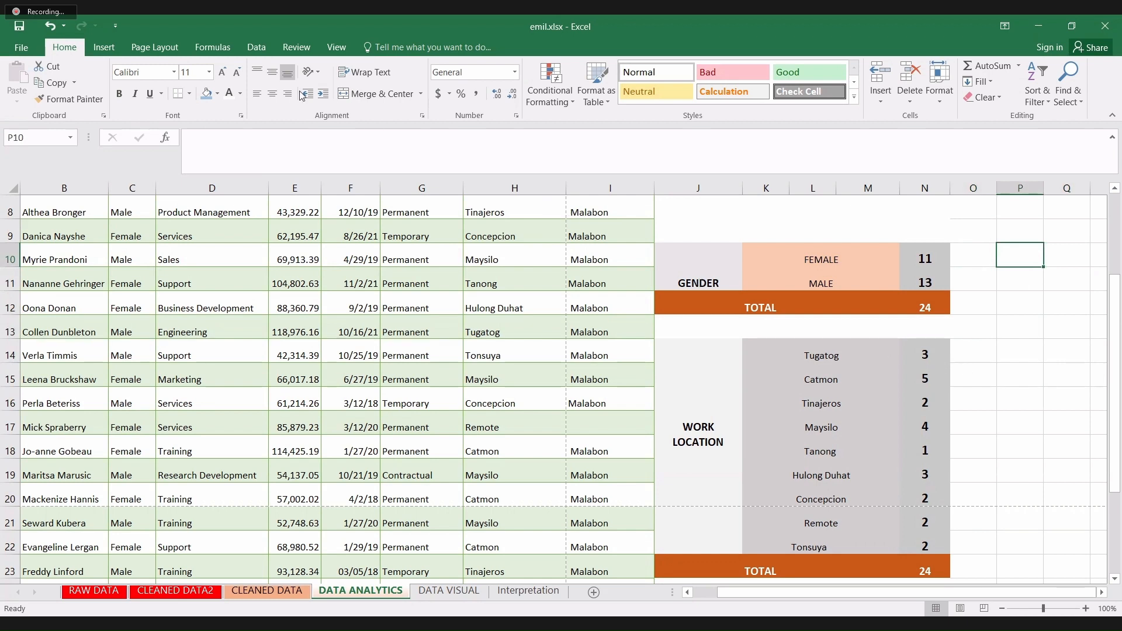
- Go to the RAW DATA sheet and select I3, the empty cell beside the first work location
click(263, 48)
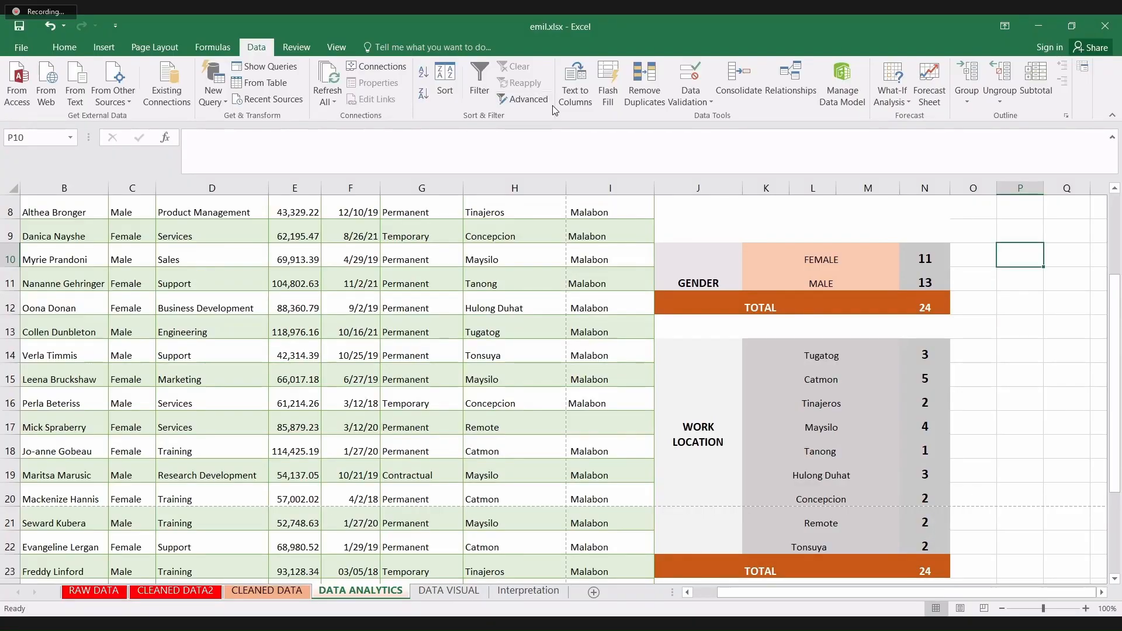
click(118, 596)
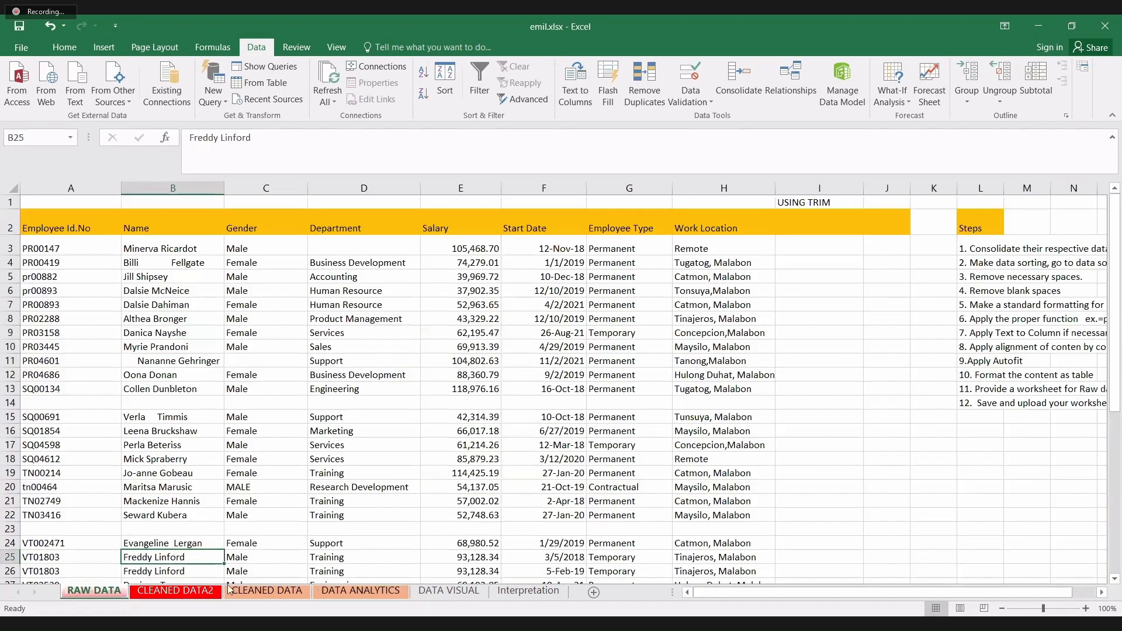
click(844, 412)
key(Up)
key(Up)
key(Up)
key(Up)
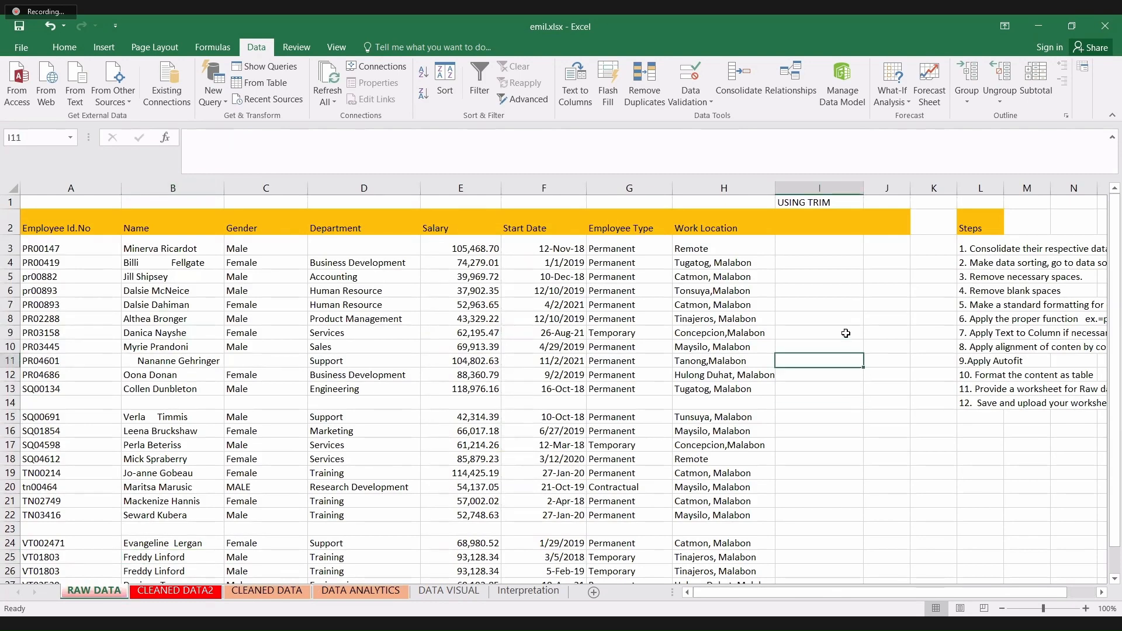
click(846, 333)
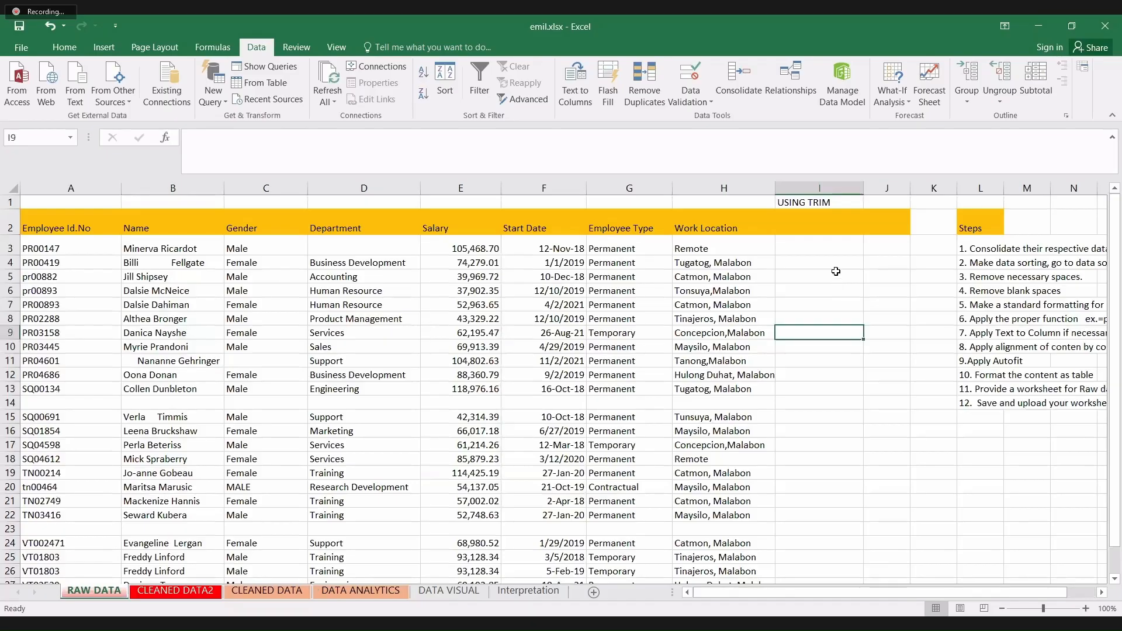
click(839, 252)
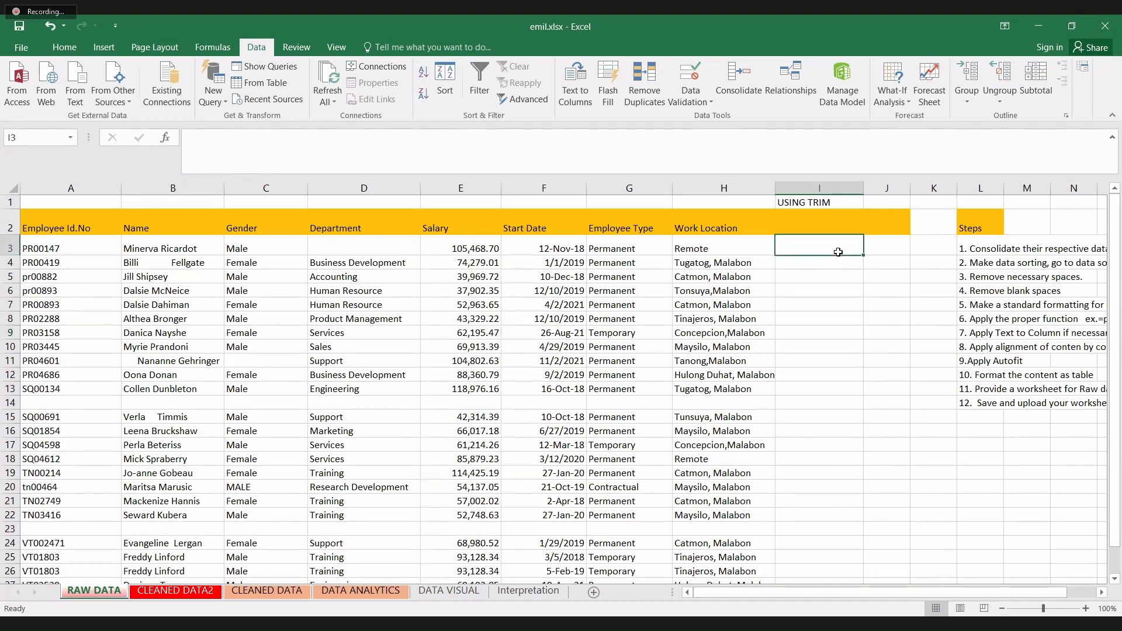
text(Cl)
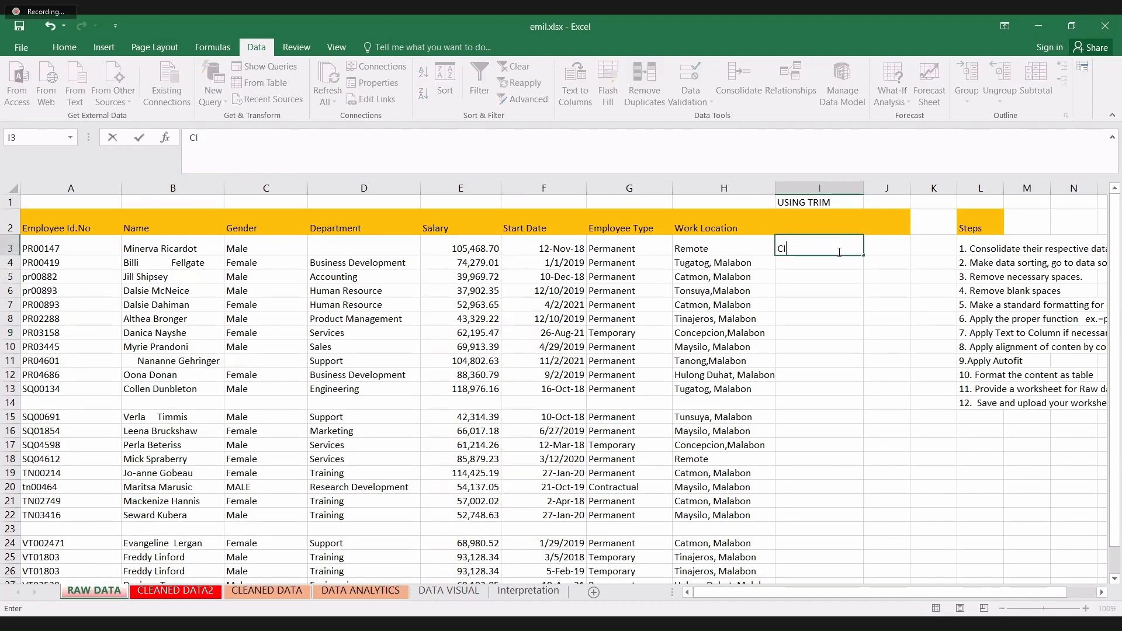
key(BackSpace)
key(BackSpace)
key(Up)
key(Up)
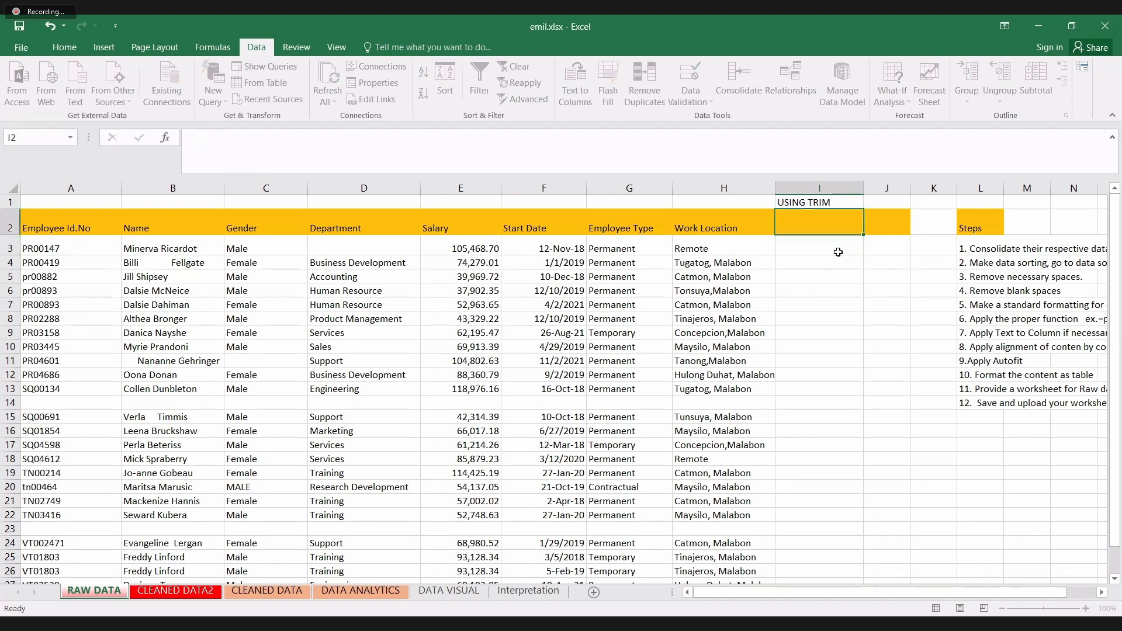
- Enter the header CITY in I2 and replace the Work Location header in H2 with BRGY
key(Down)
text(CITY)
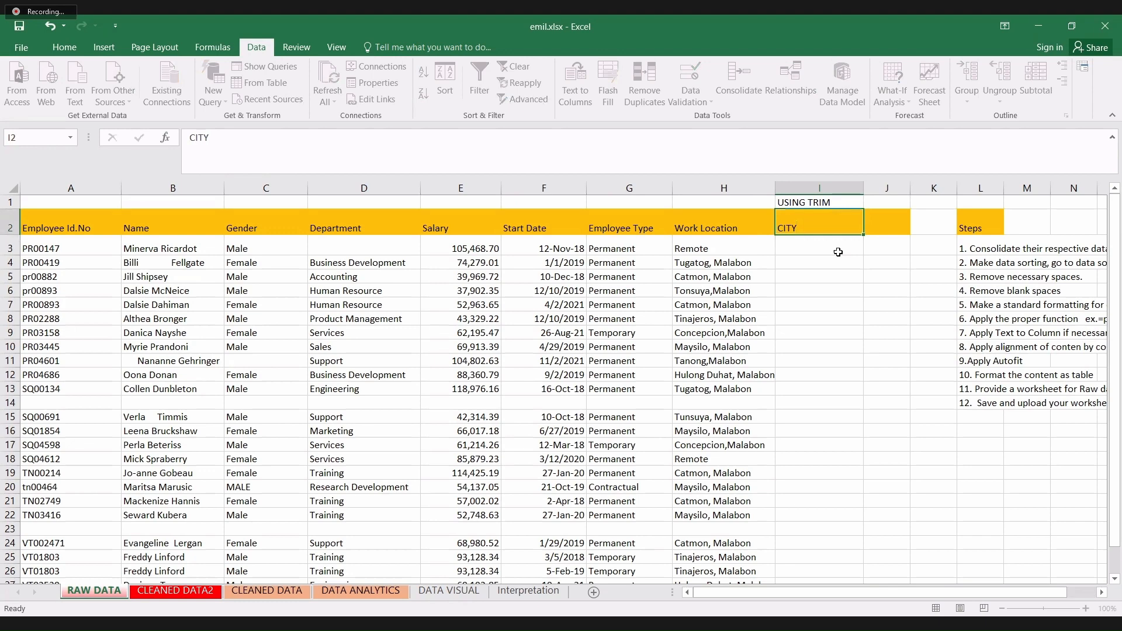
key(Left)
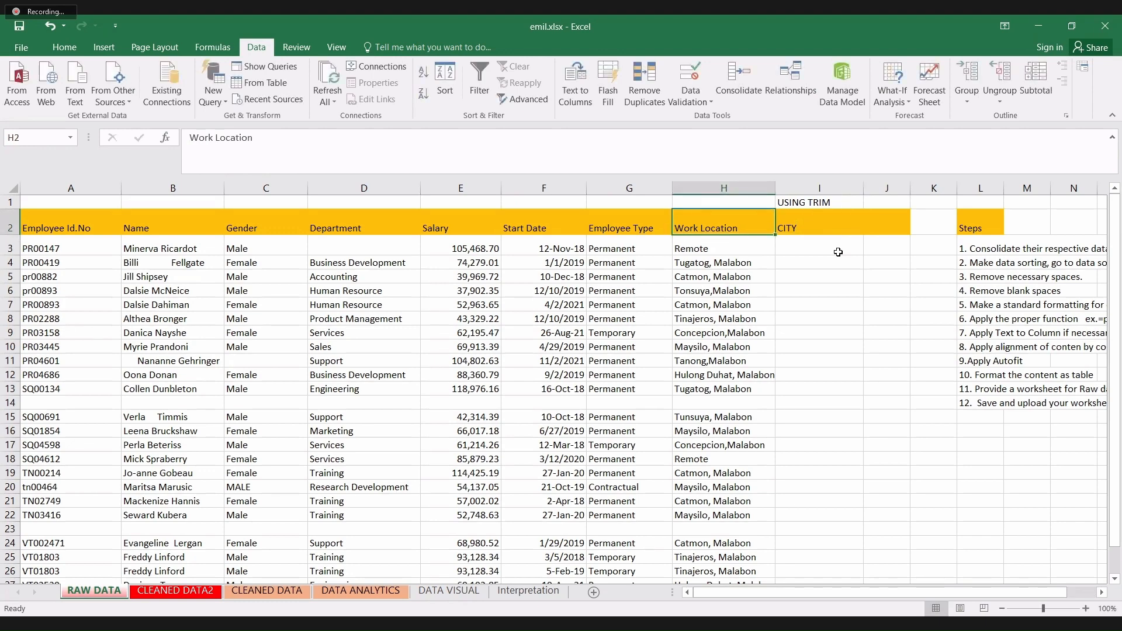
text(BRGY)
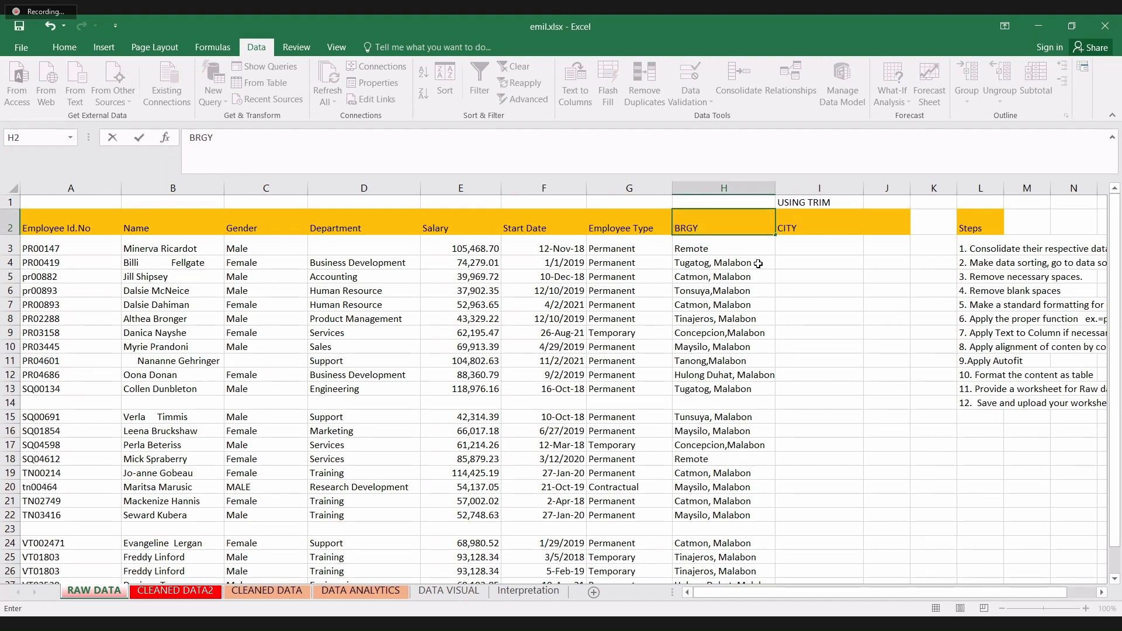
- Split the locations in H4:H29 with Text to Columns, delimited by comma, with the first column formatted as Text
drag(758, 263, 725, 578)
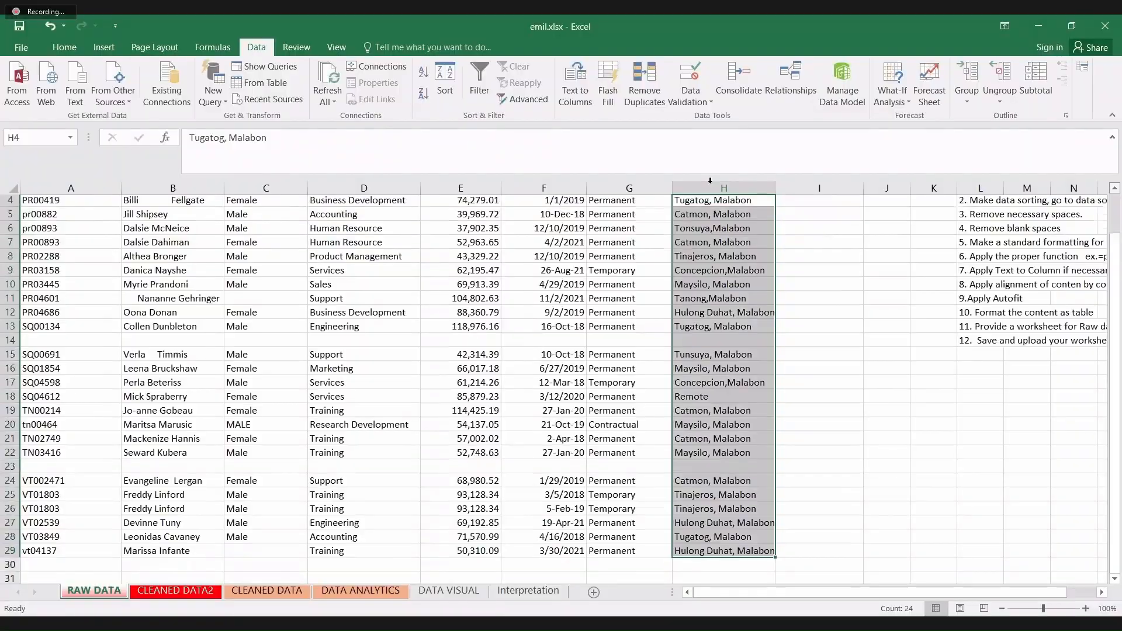
click(576, 99)
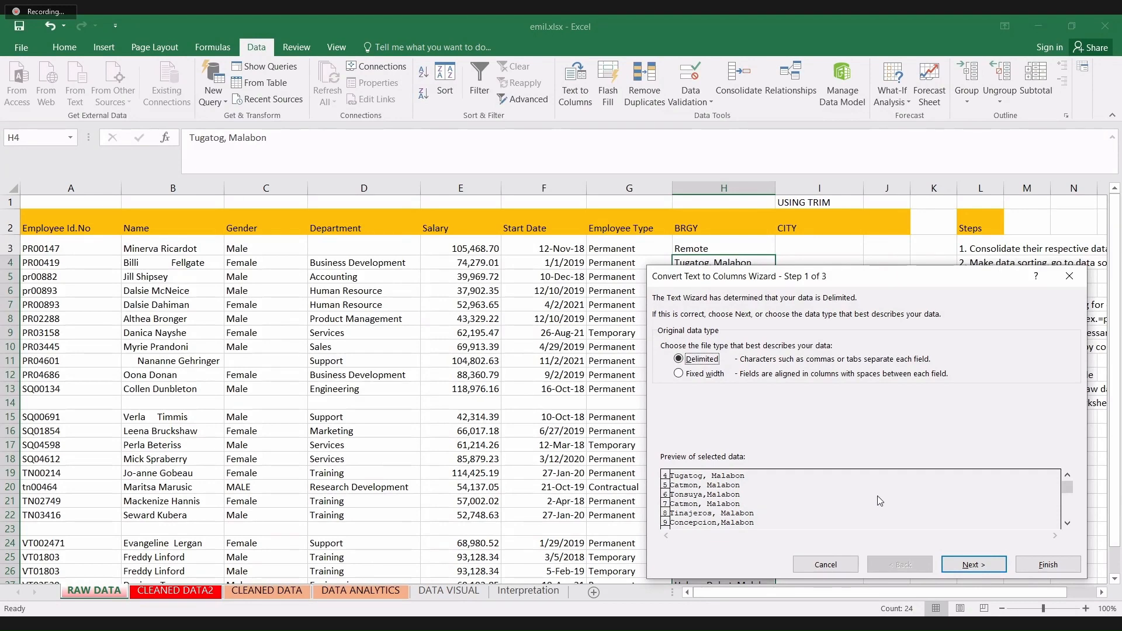
click(973, 566)
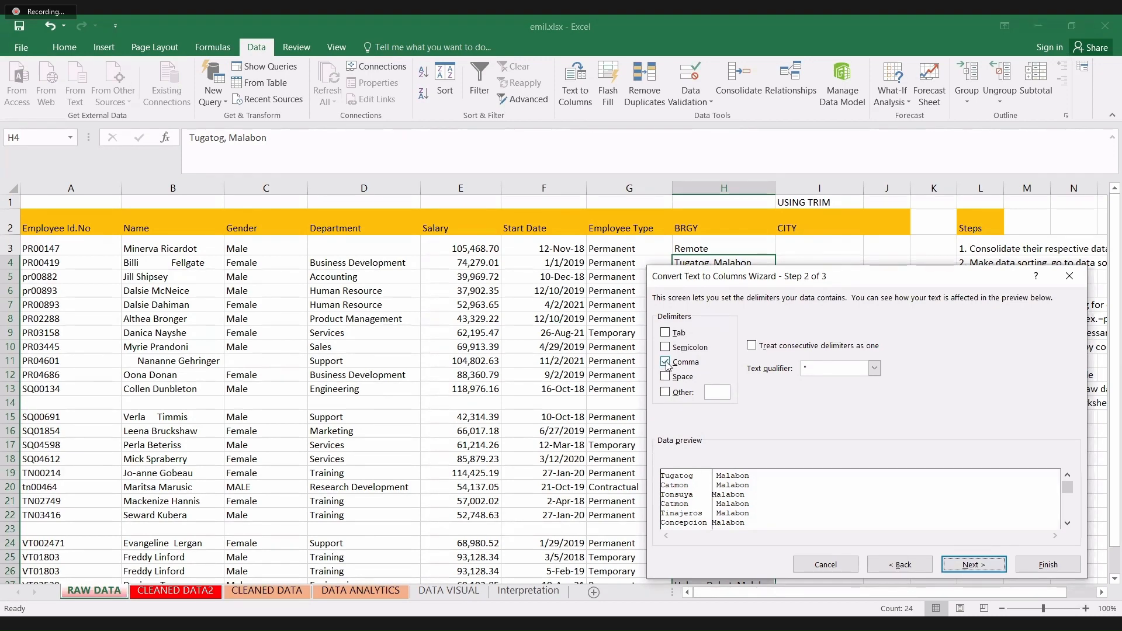
click(667, 365)
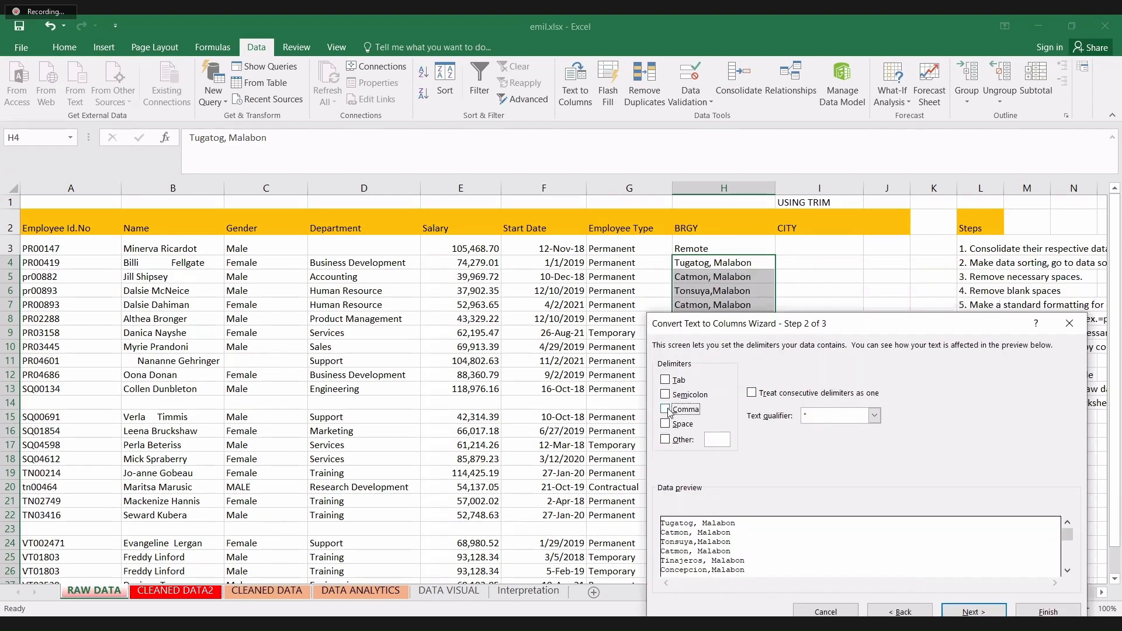
click(667, 409)
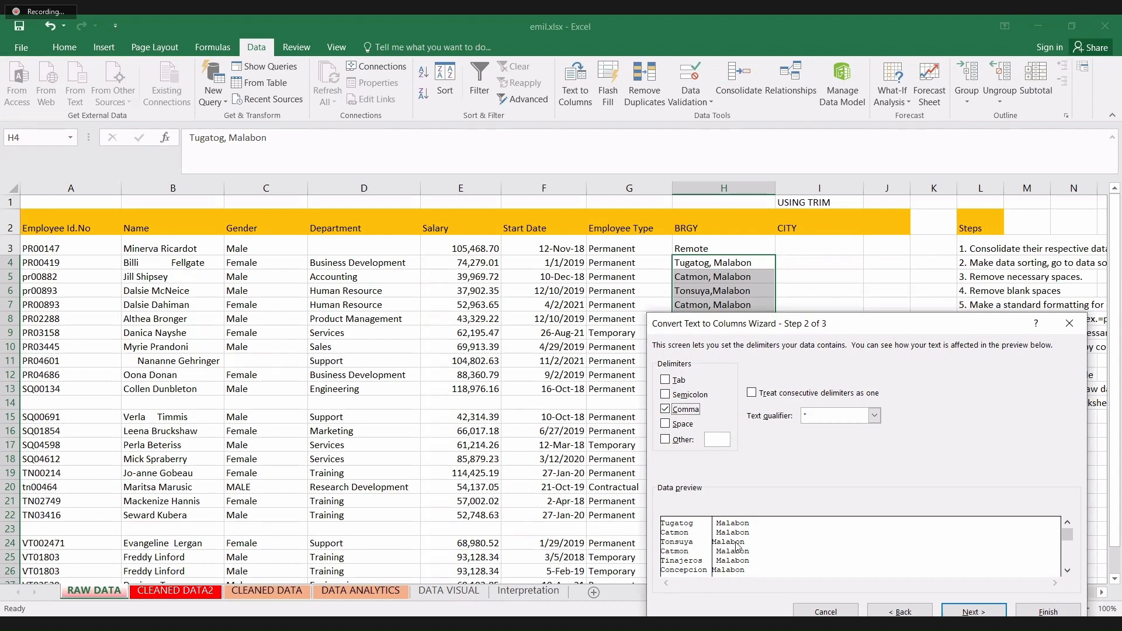
click(957, 612)
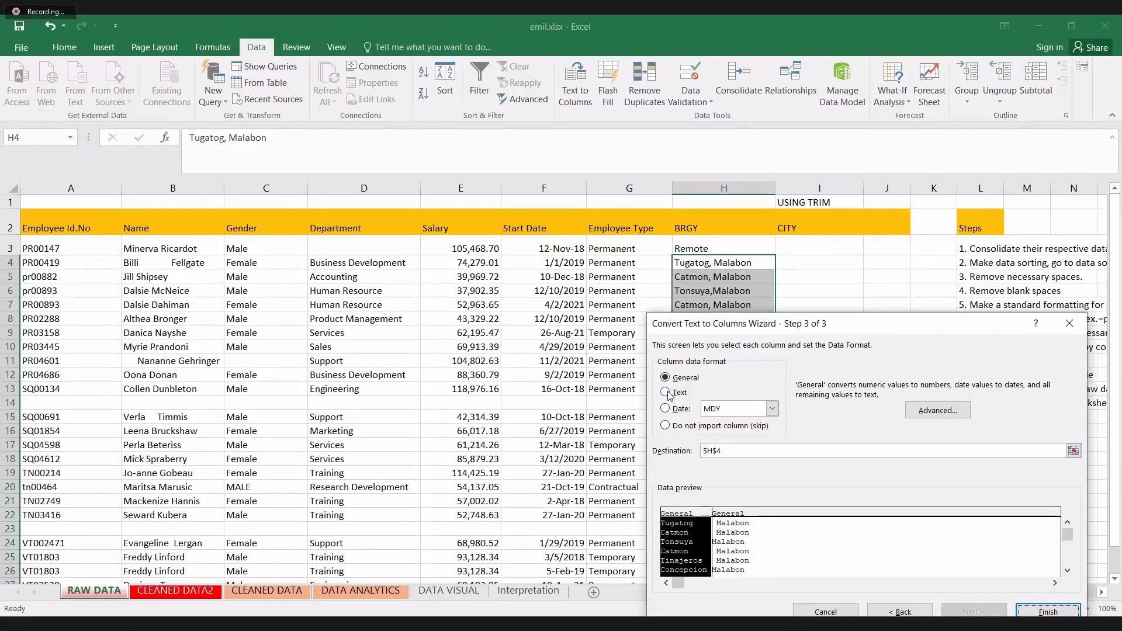
click(671, 396)
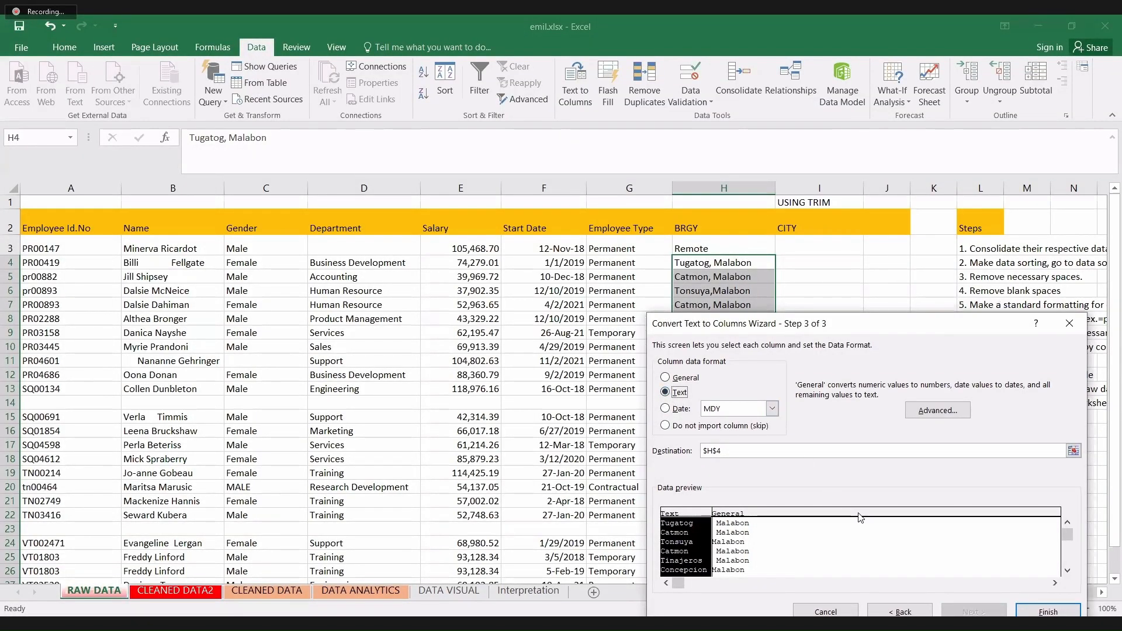
click(1022, 610)
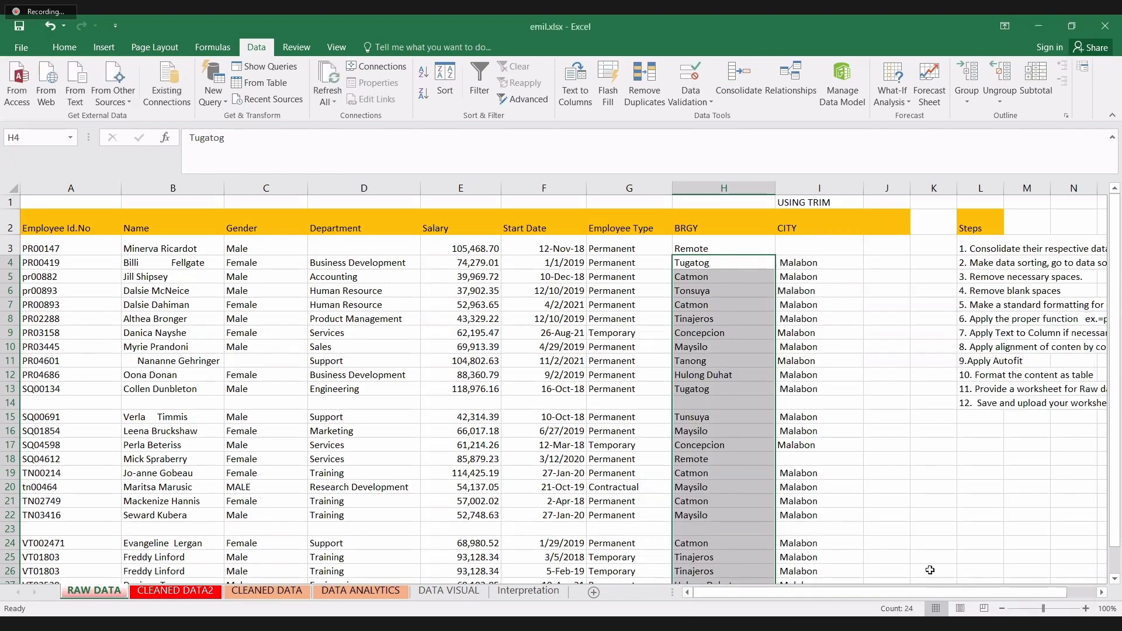
- AutoFit the width of the BRGY column H and select the CITY column I
click(922, 562)
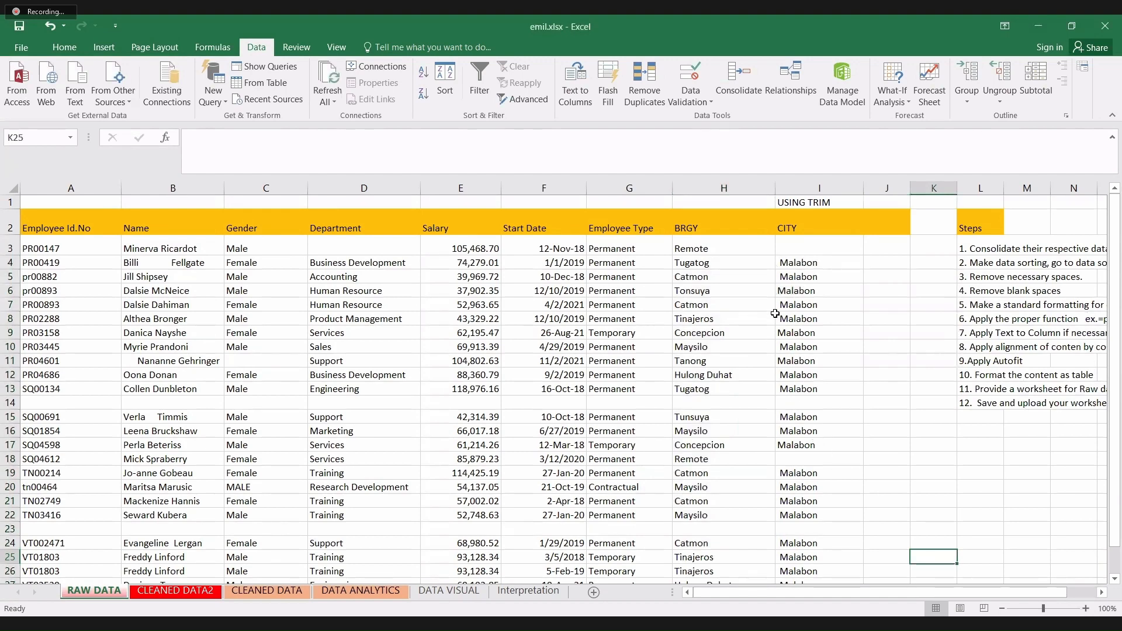
double_click(775, 186)
click(789, 187)
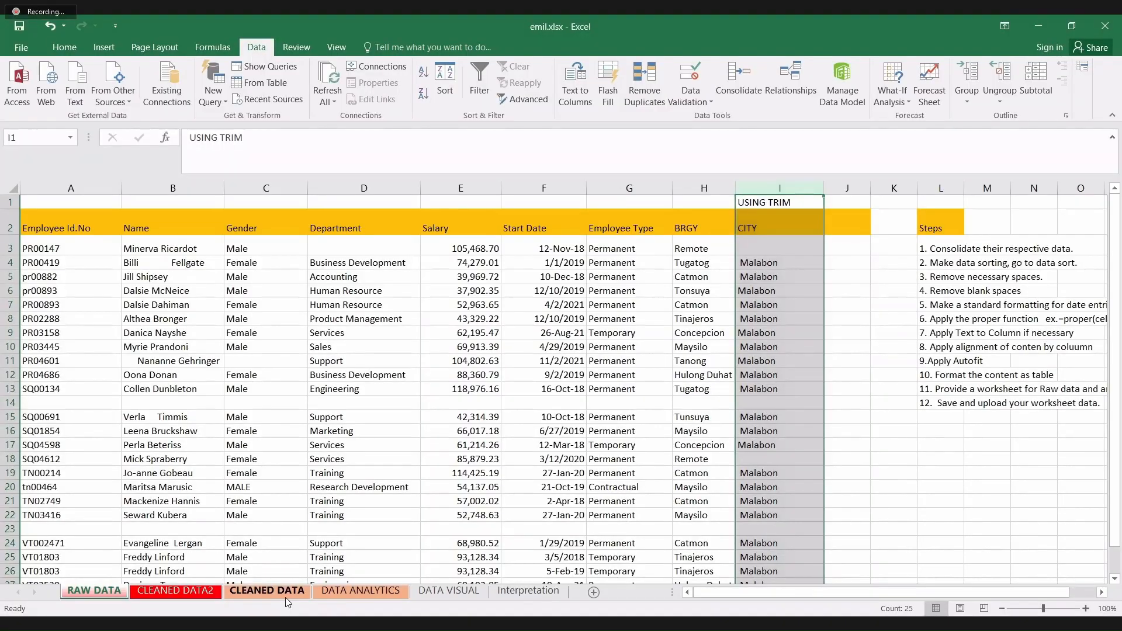
- Compare the Work Location columns on the CLEANED DATA and DATA ANALYTICS sheets, selecting header cell H2 on the latter
click(305, 588)
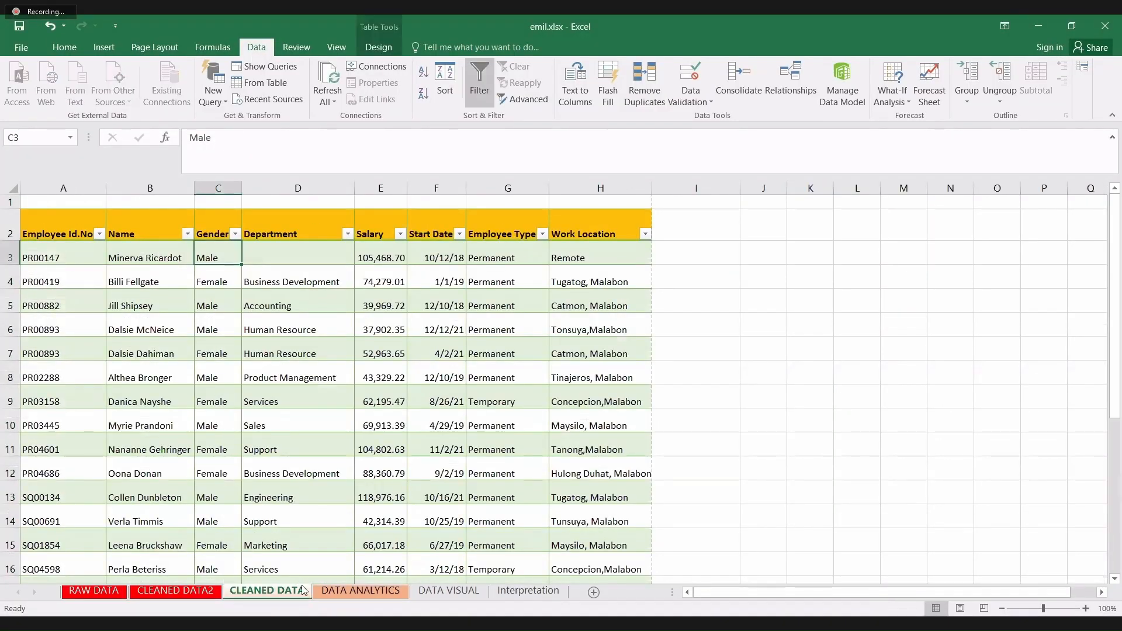
click(334, 591)
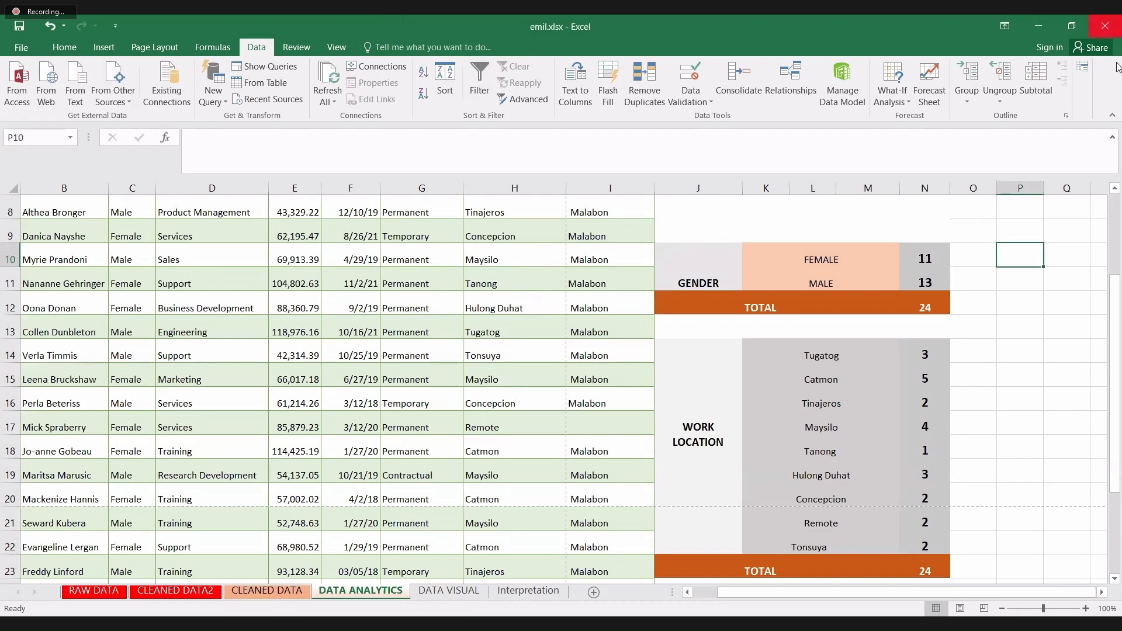
click(1115, 188)
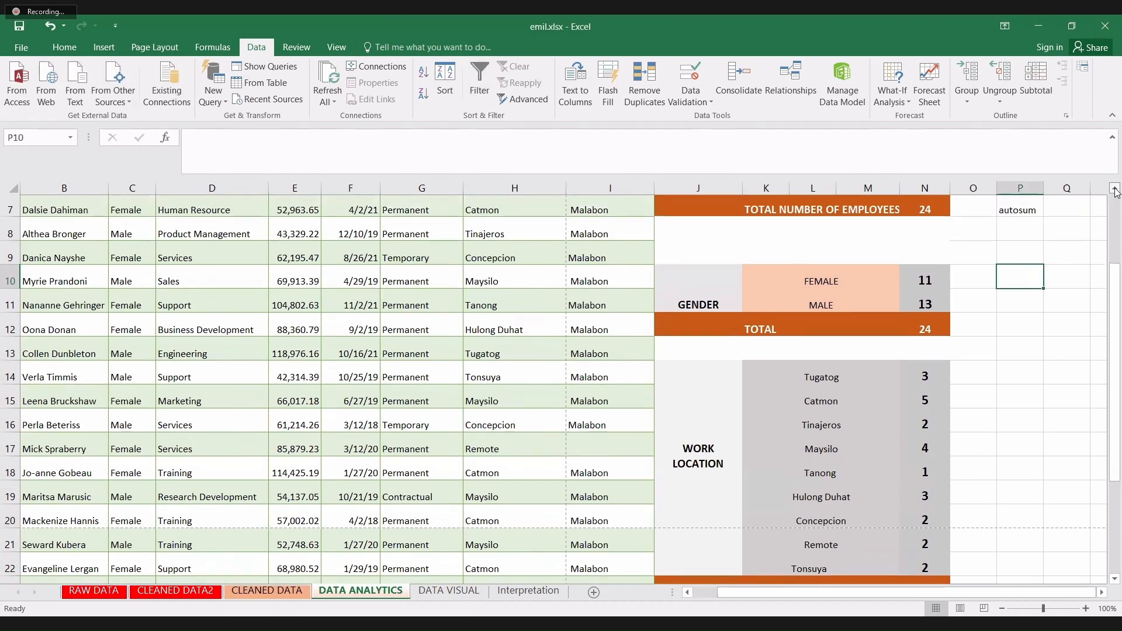
click(1115, 188)
click(1115, 188)
scroll(853, 218, up, 1)
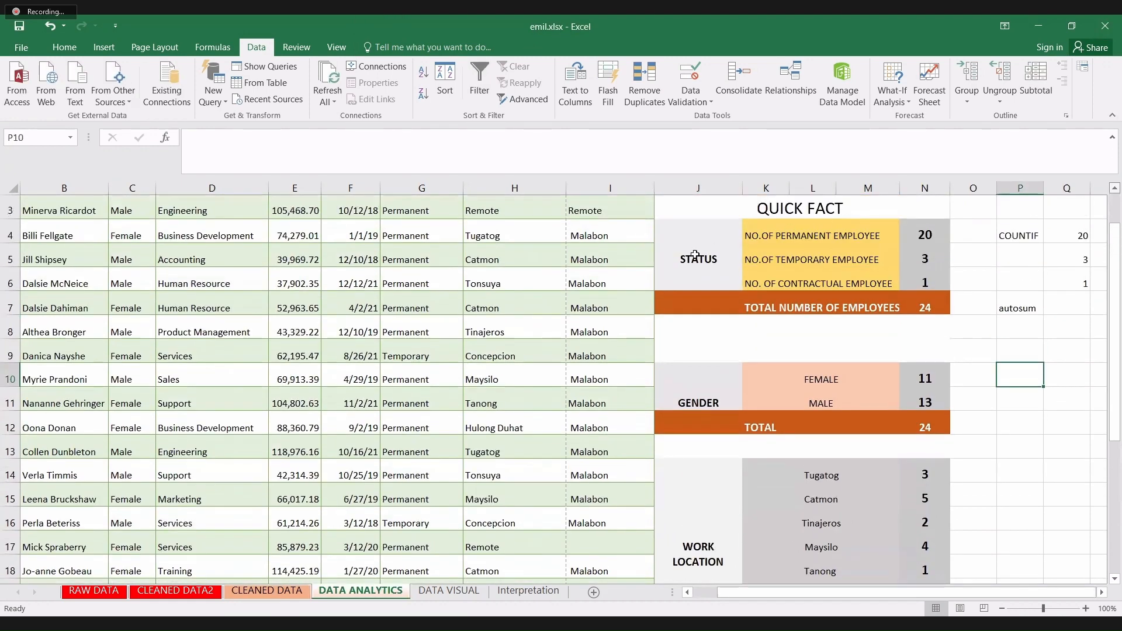
scroll(695, 256, up, 1)
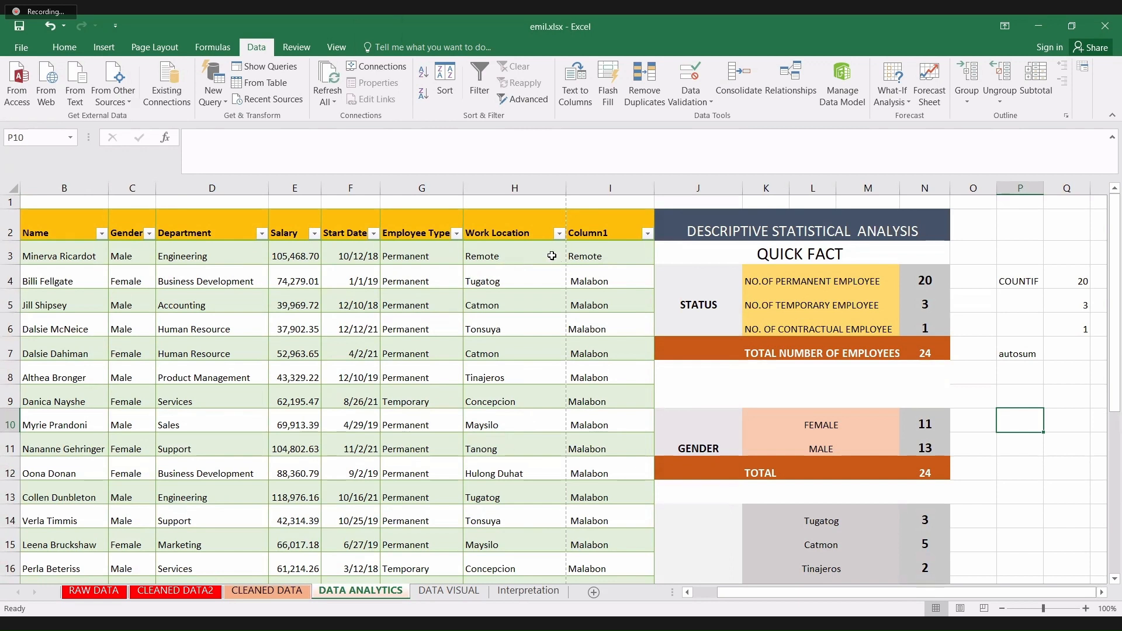
click(536, 236)
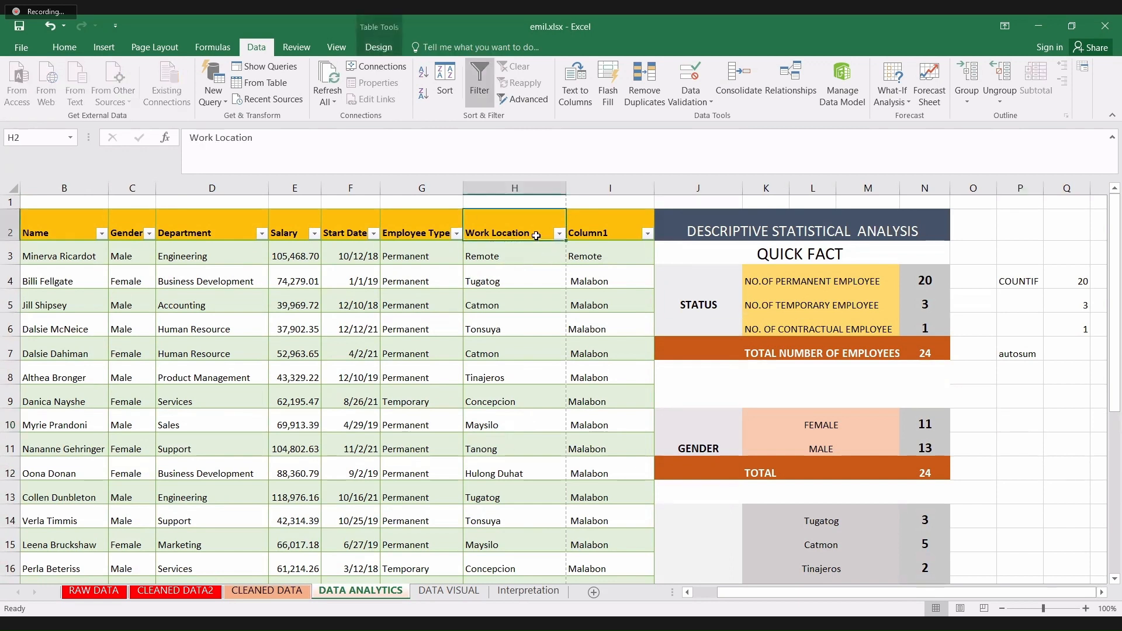
- Rename the table header in H2 to BRGY and go through the barangay entries below it down to H13
text(BRGY)
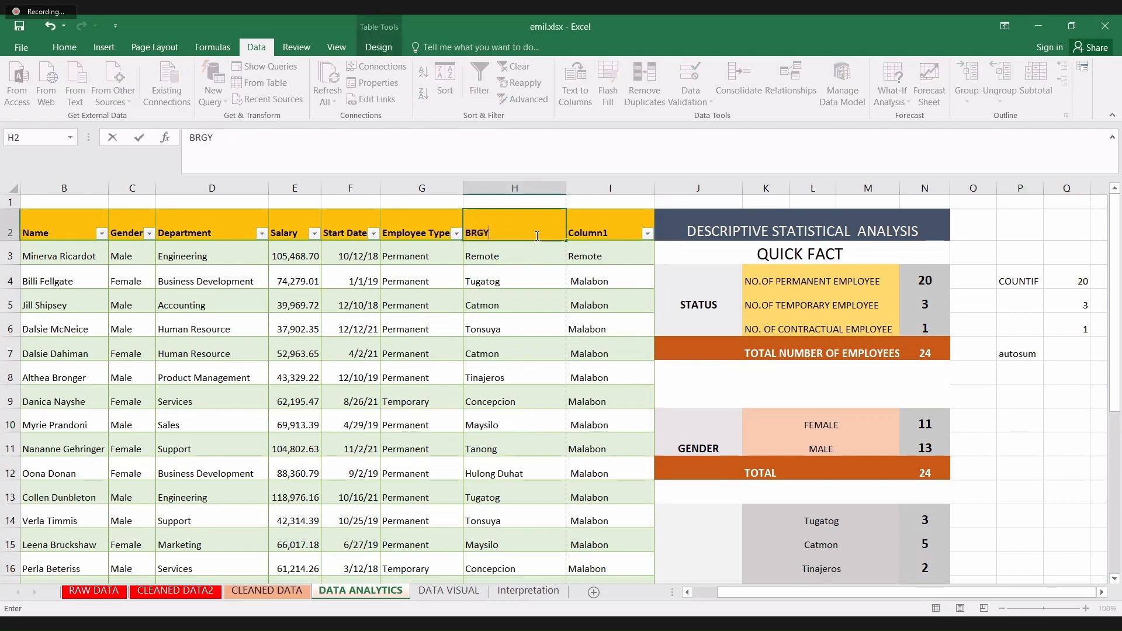
key(Return)
key(Down)
key(Down)
key(Down)
key(Down)
key(Down)
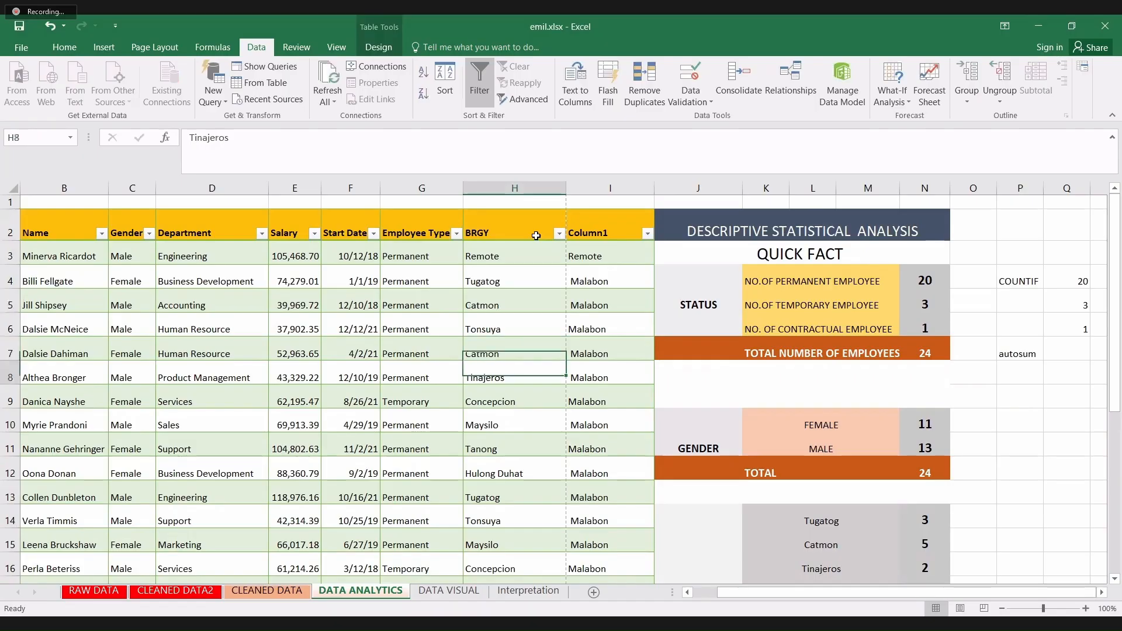
key(Down)
key(Down)
key(Down)
key(Down)
key(Down)
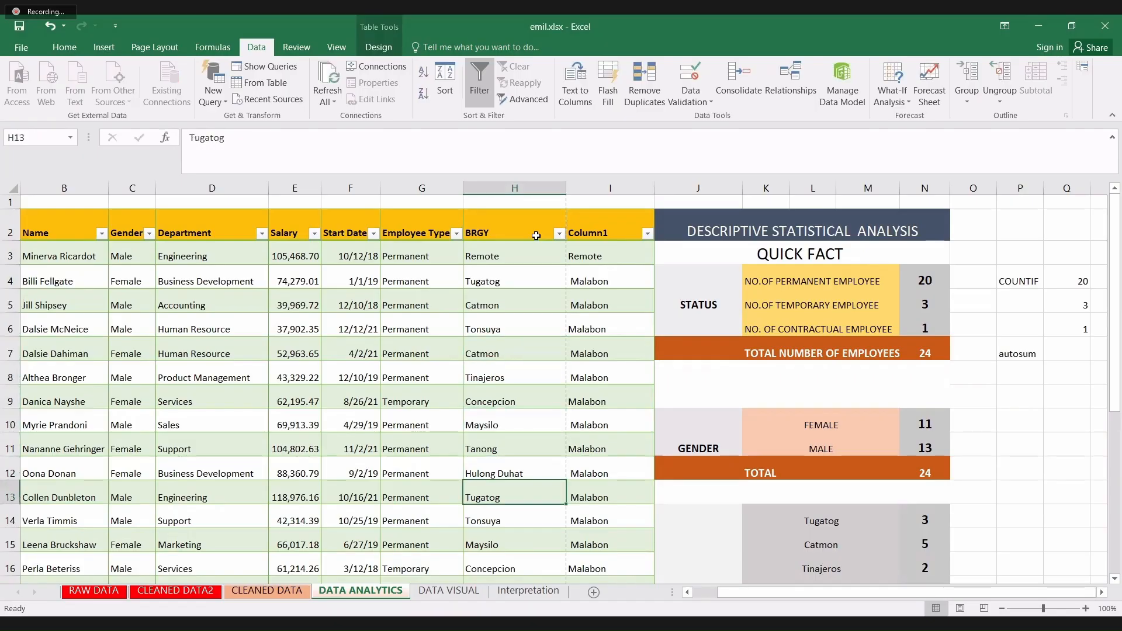
- Review the barangay labels in the Work Location summary, K14:K22, and return to the Tugatog label in K14
key(Right)
key(Right)
key(Right)
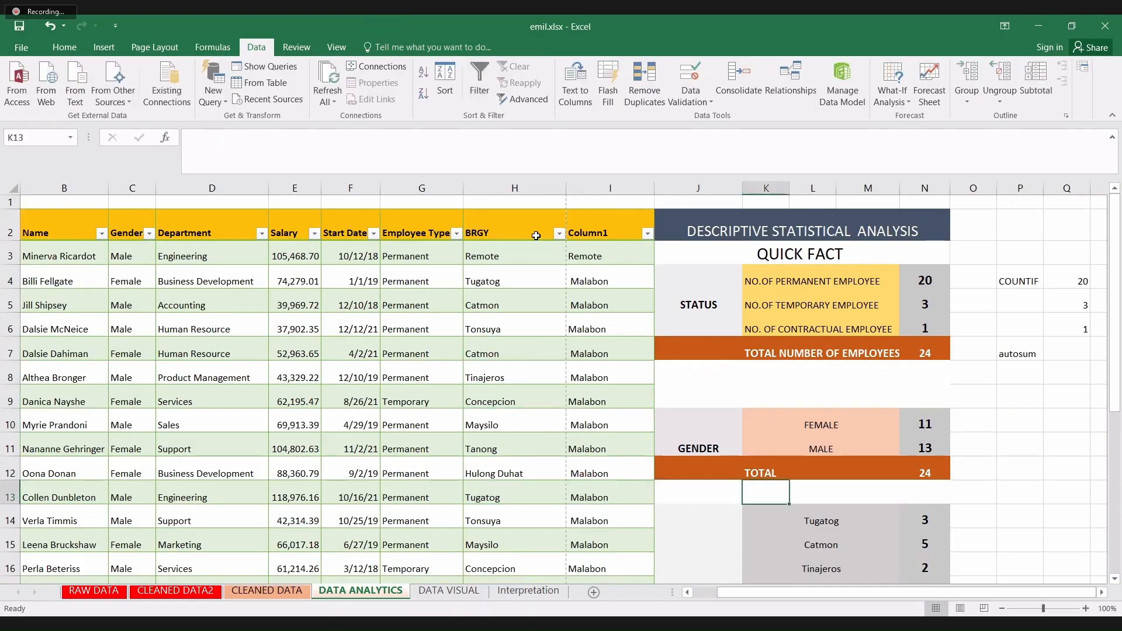
key(Down)
key(Down)
key(Down)
key(Down)
key(Down)
key(Down)
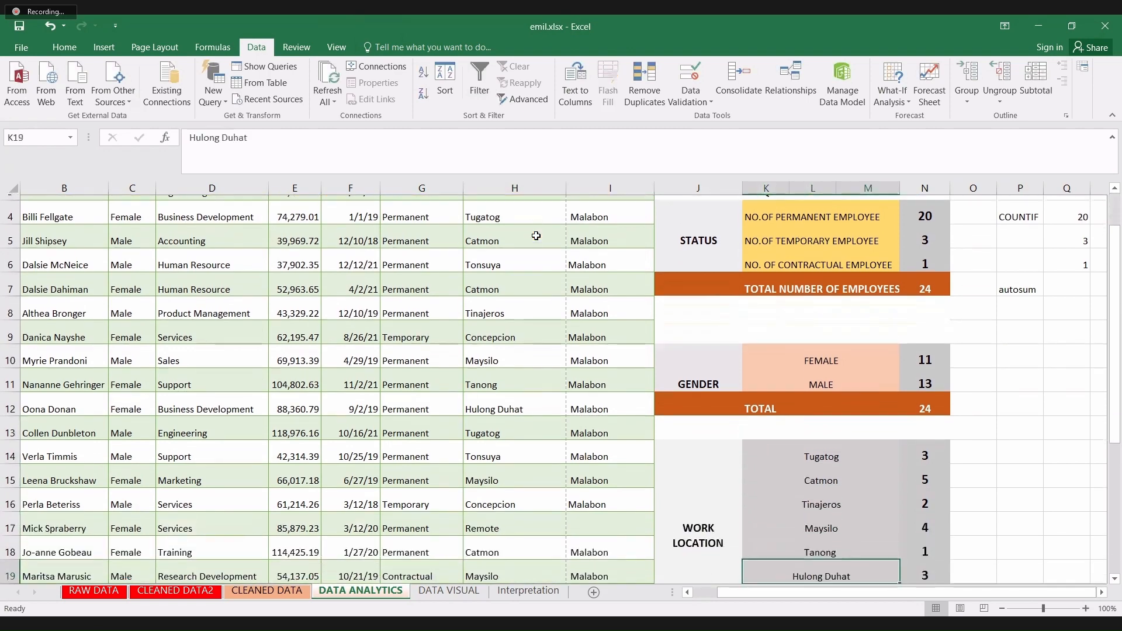
key(Down)
key(Down)
key(Down)
key(Down)
key(Down)
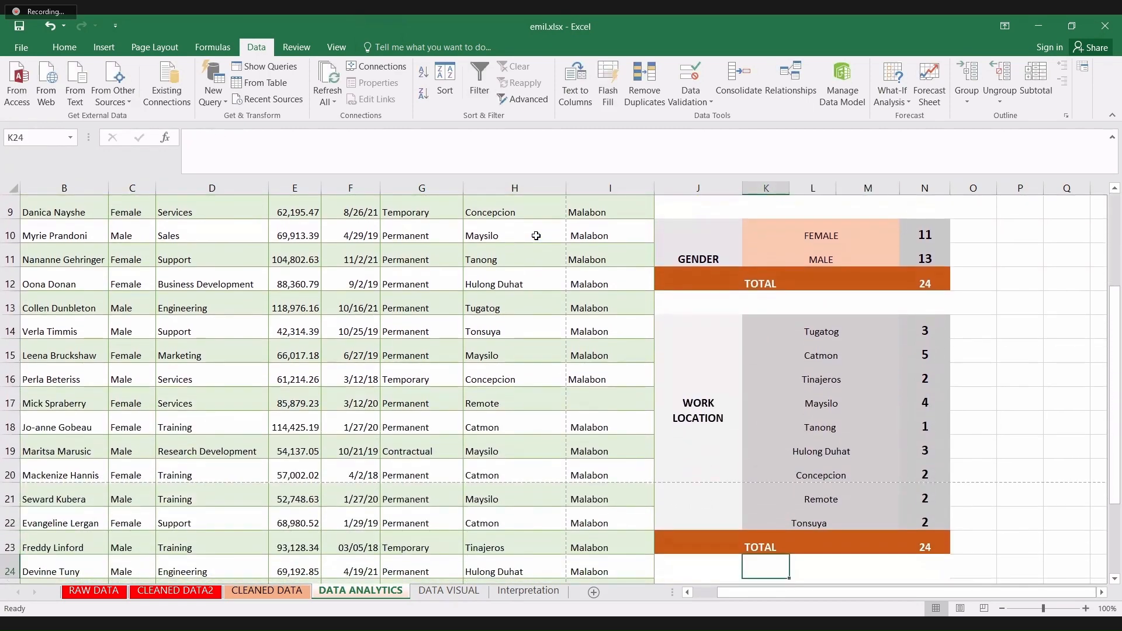
key(Up)
key(Up)
key(Up)
key(Up)
key(Up)
key(Up)
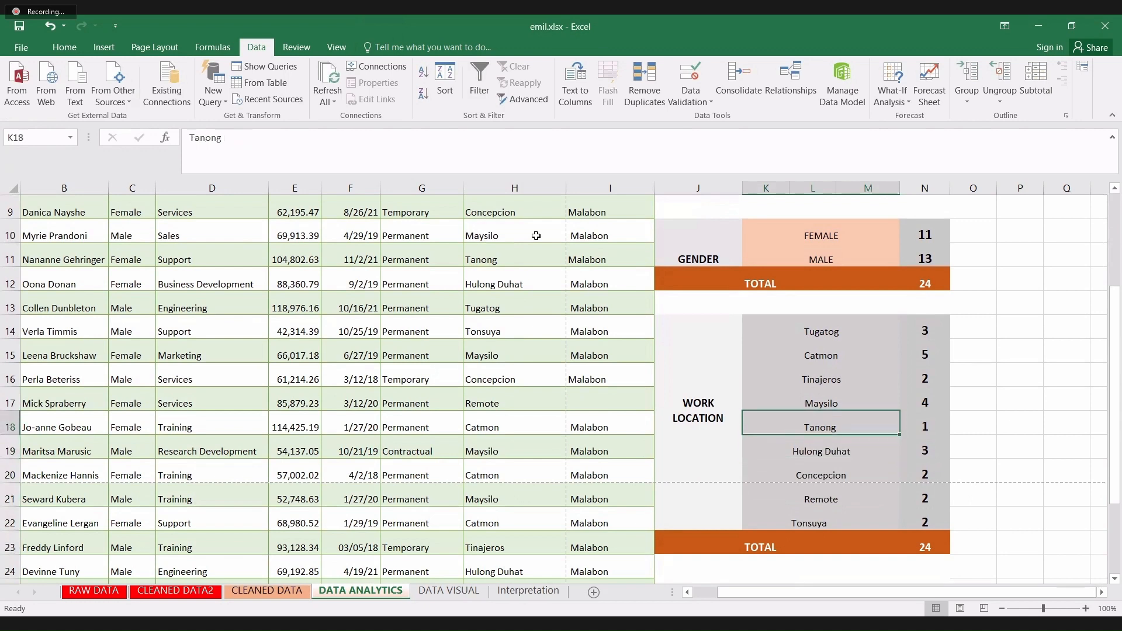
key(Up)
key(Up)
key(Up)
key(Up)
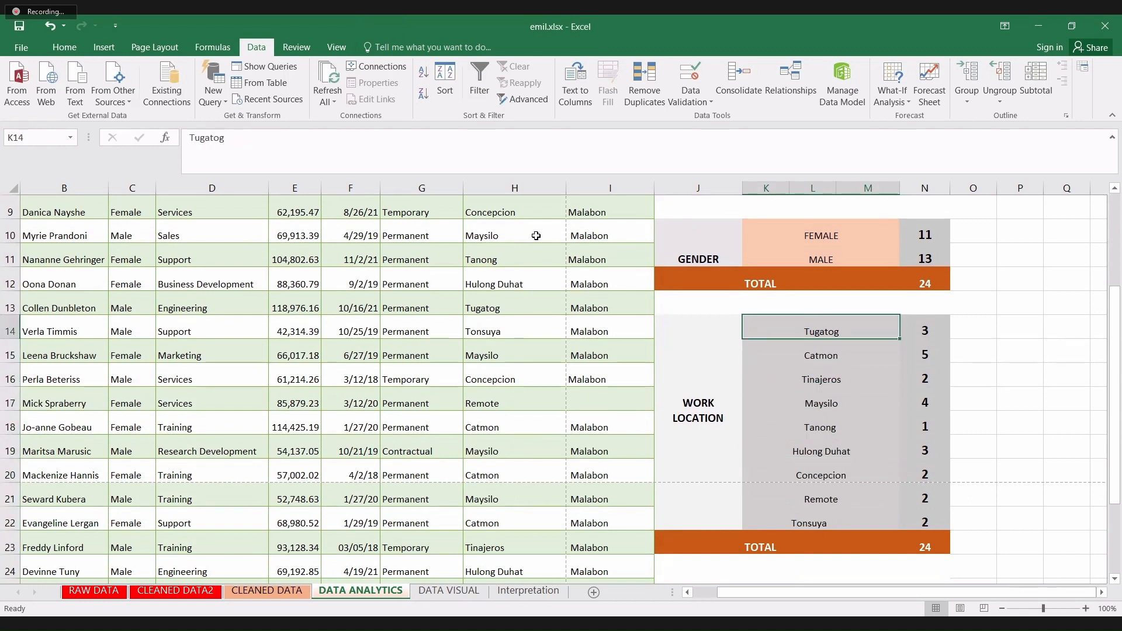
- Examine the COUNTIF formulas behind the Tugatog, Catmon and Tanong counts in column N of the Work Location summary
key(Right)
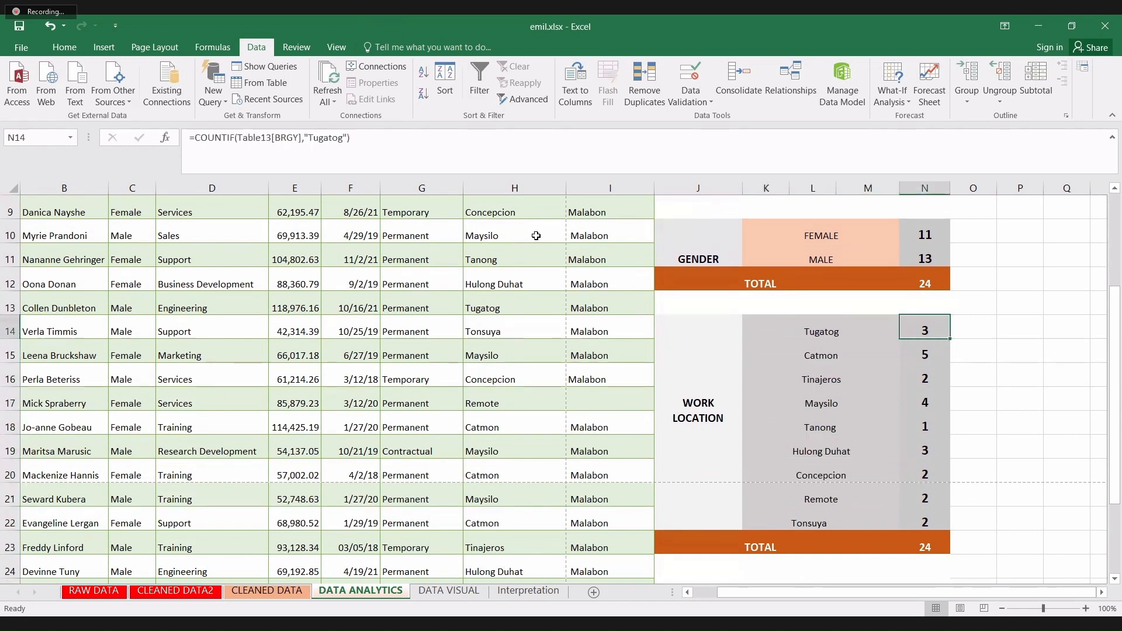
key(Down)
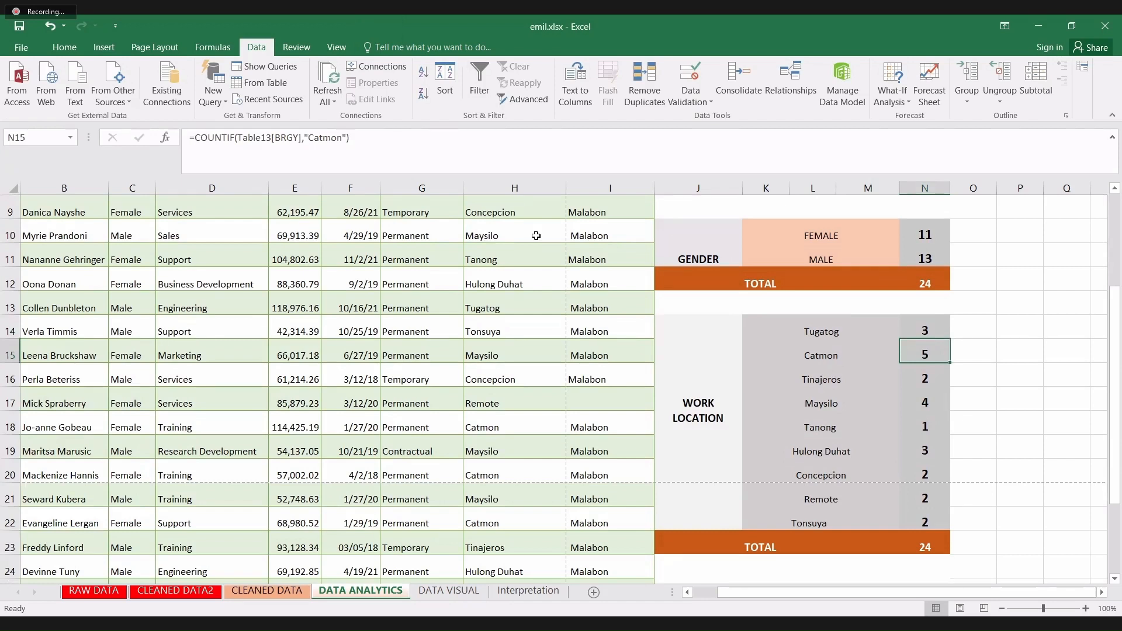
key(Right)
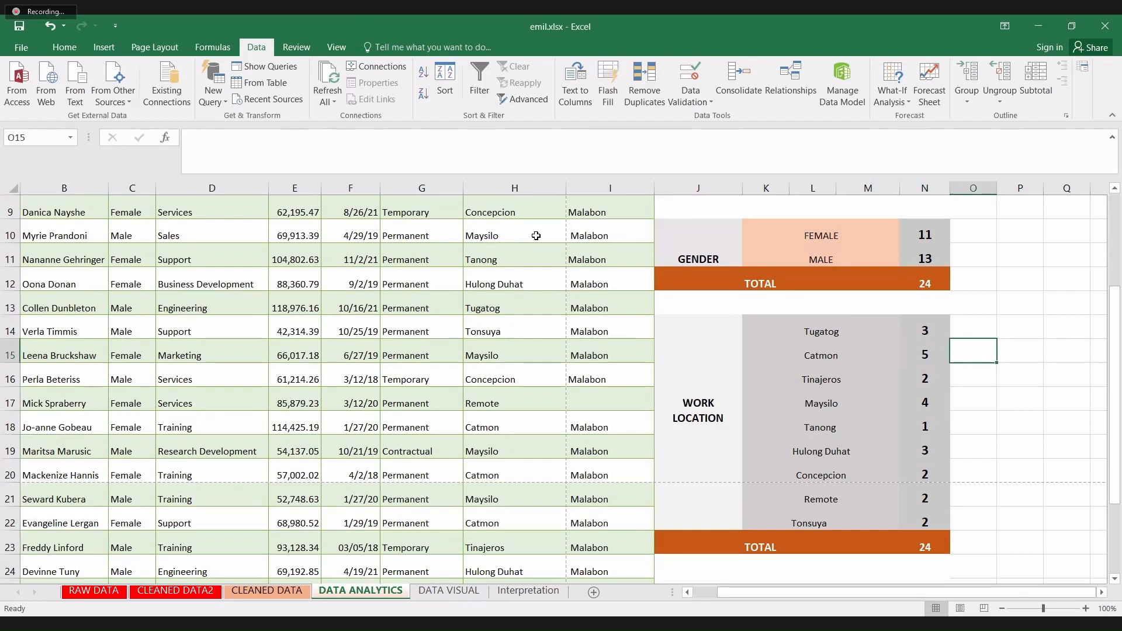
key(Down)
key(Down)
key(Down)
key(Down)
key(Down)
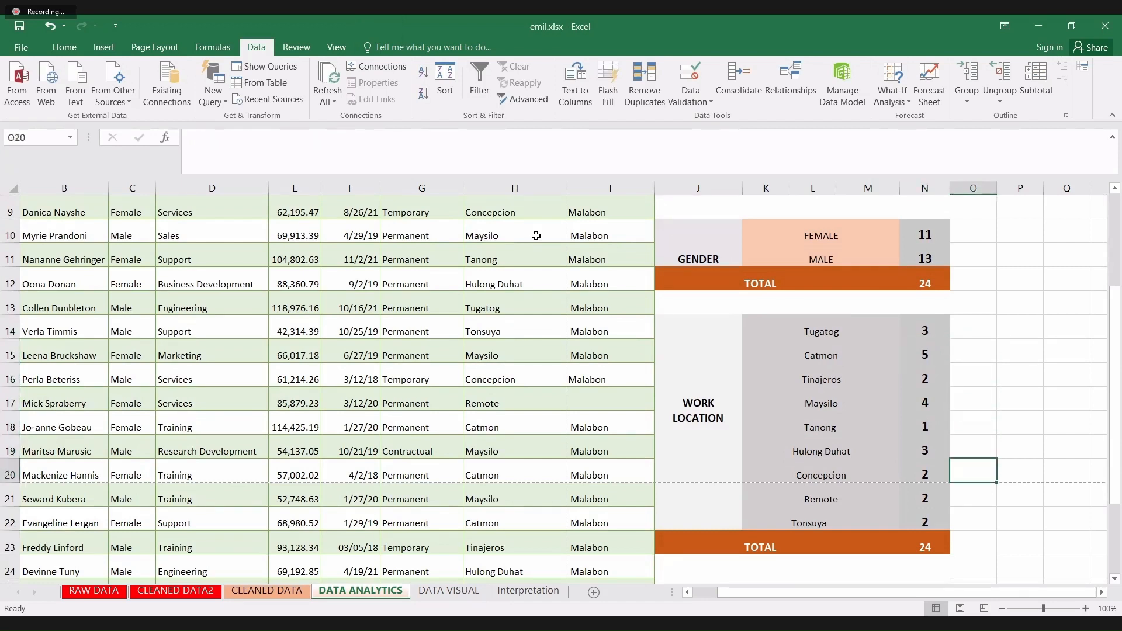
key(Up)
key(Up)
key(Up)
key(Down)
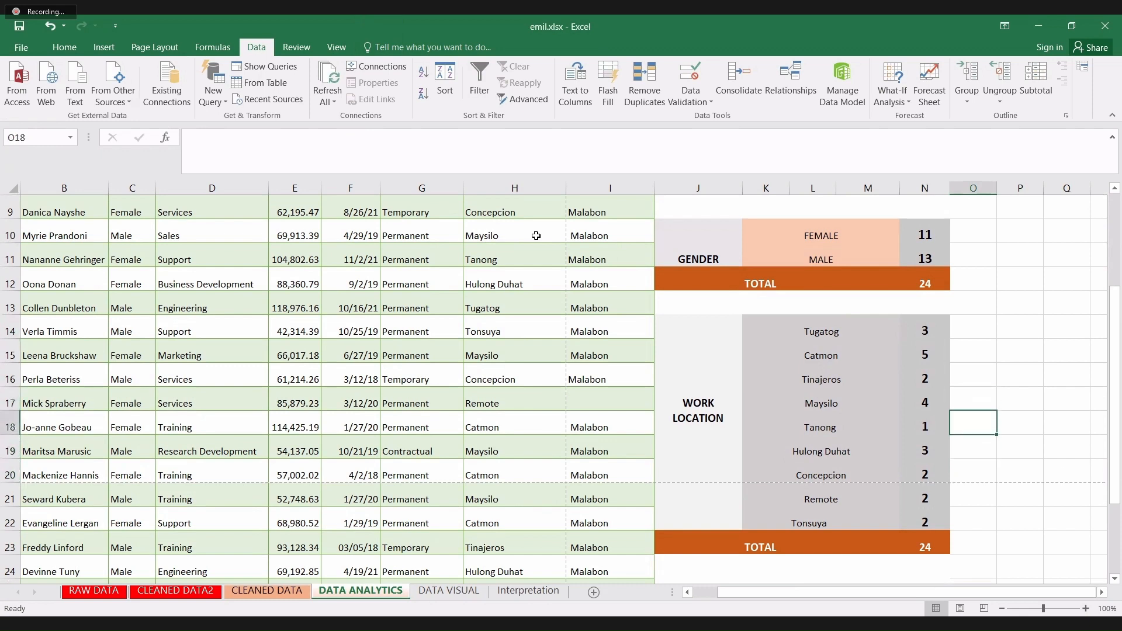
key(Left)
key(Left)
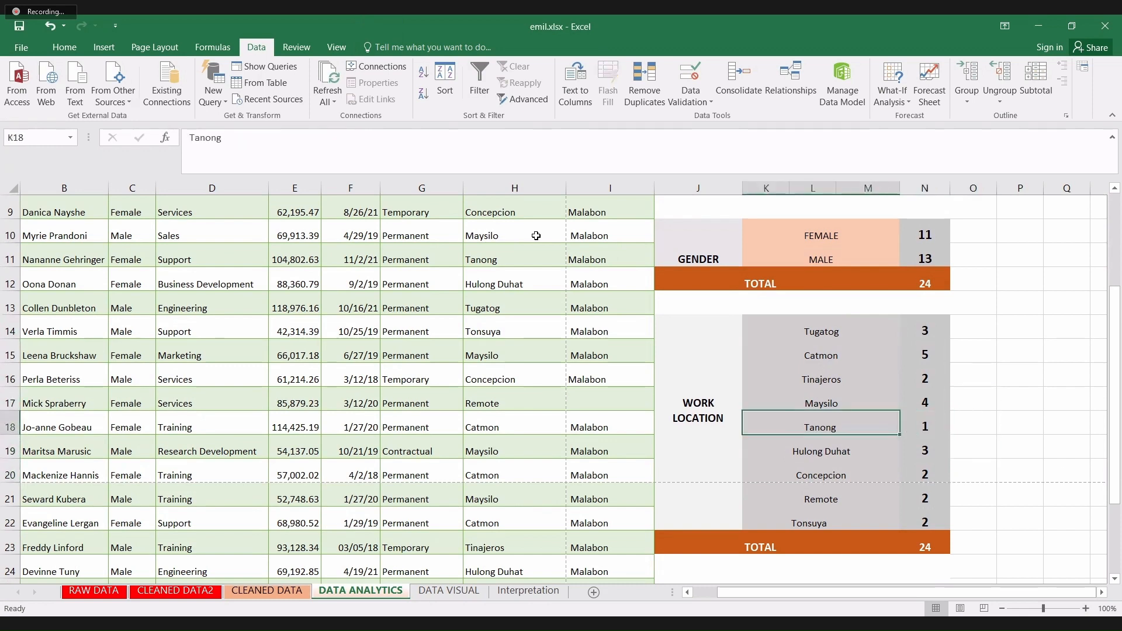
key(Right)
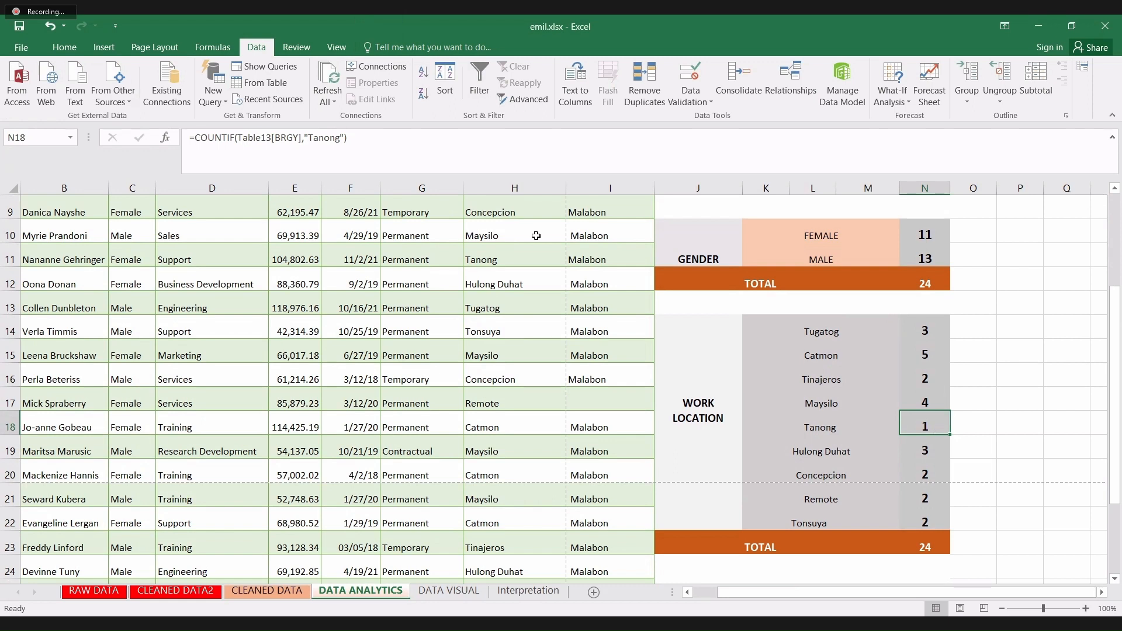
key(Up)
key(Up)
key(Up)
key(Up)
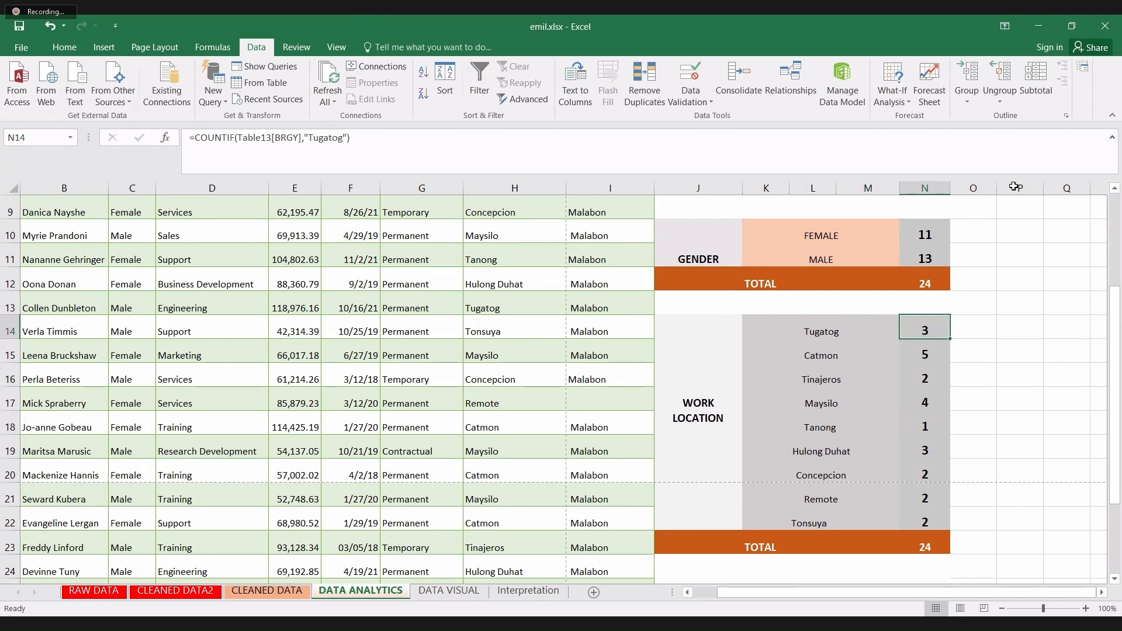
- Enter the formula =COUNTIF(Table13[BRGY],"Catmon") in P14 to count the employees located in Catmon
click(1117, 190)
click(1116, 190)
click(1116, 190)
click(1116, 189)
click(1116, 189)
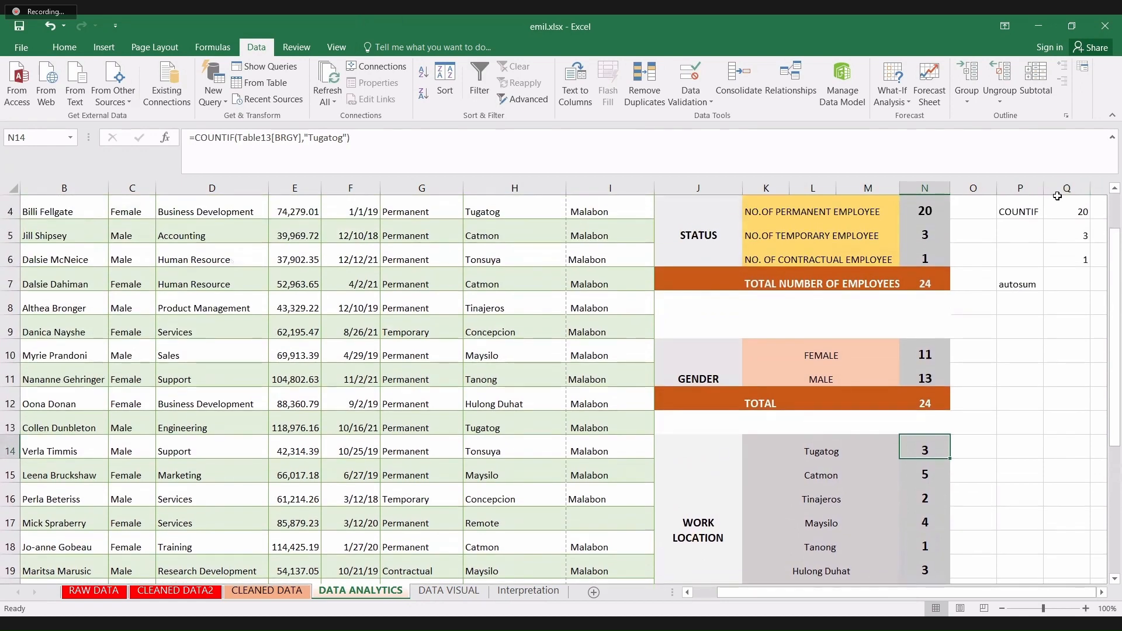
click(1117, 192)
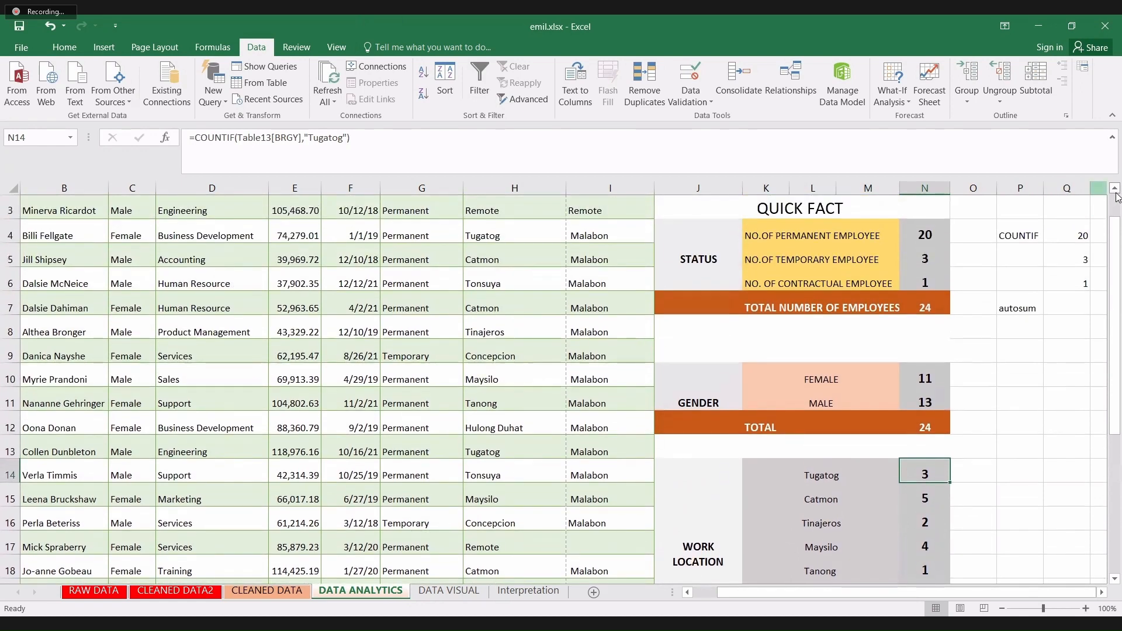
click(1023, 470)
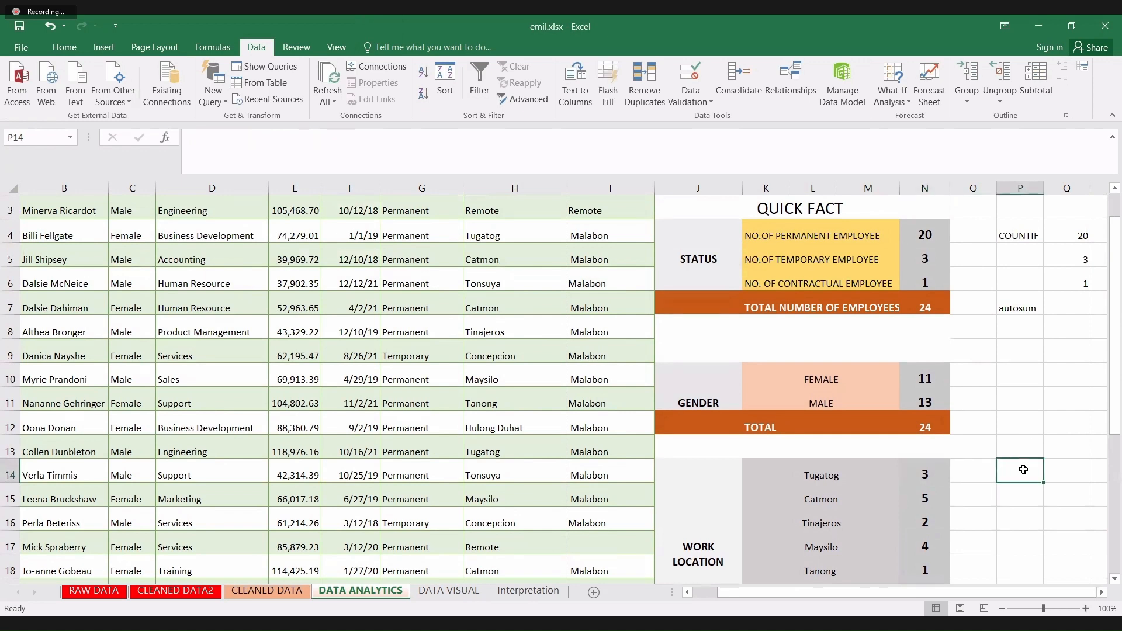
text(=)
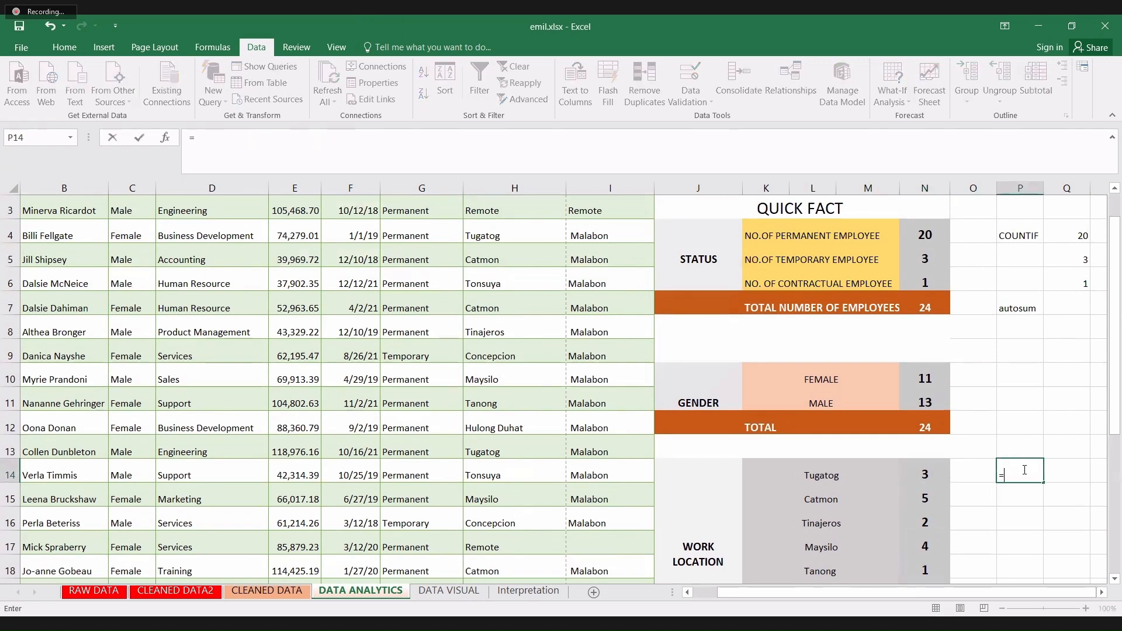
text(COUNTIF)
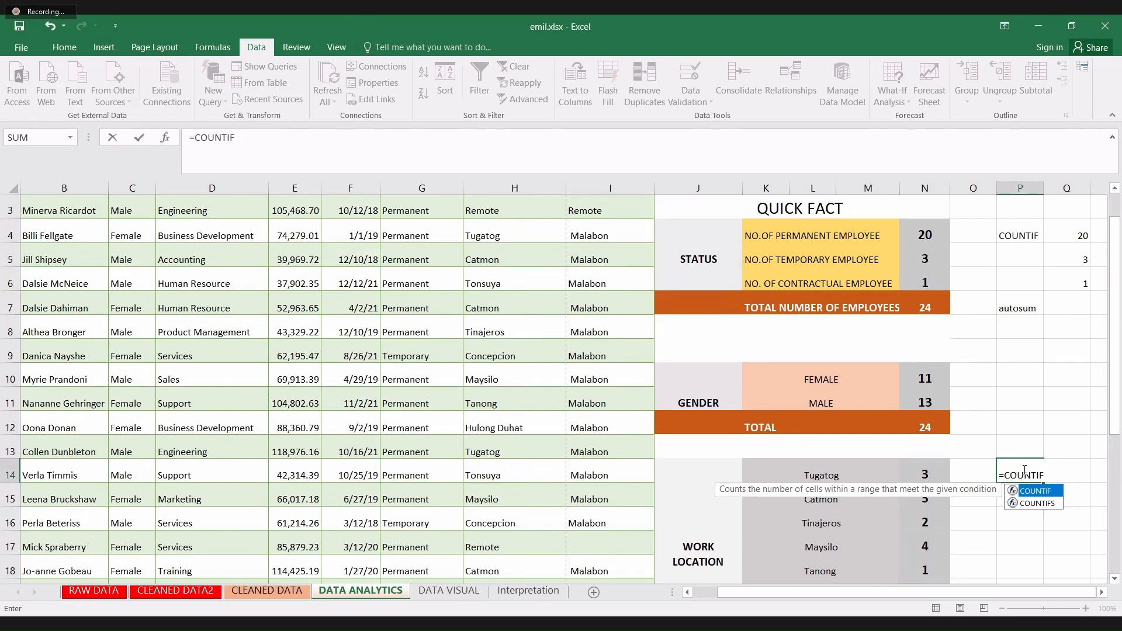
text(()
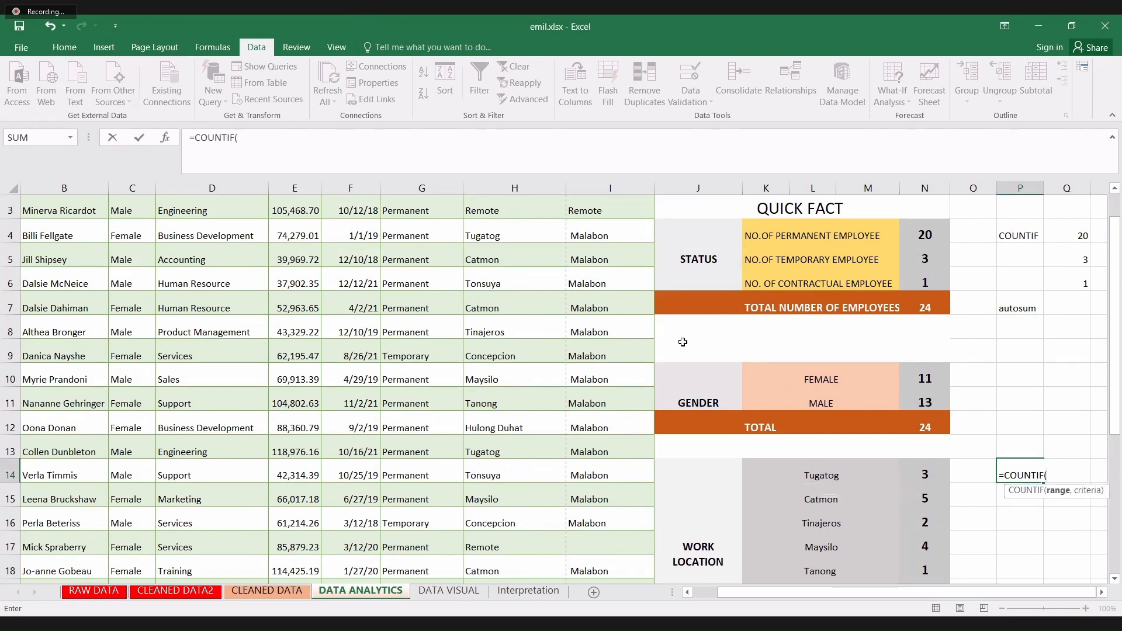
click(538, 211)
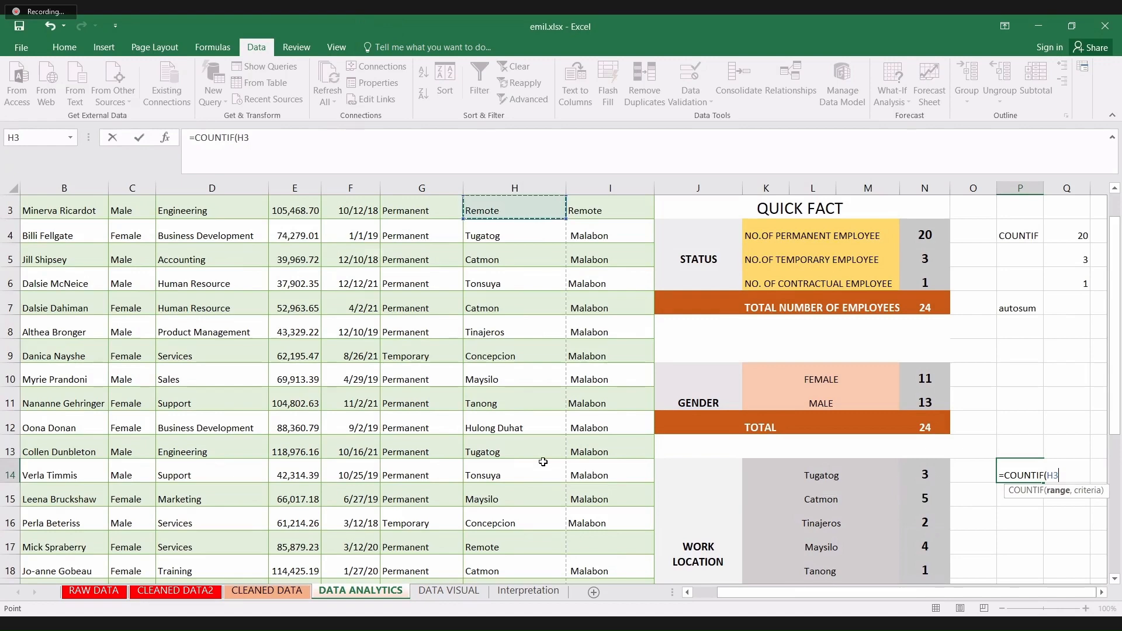
key(ctrl+shift+Down)
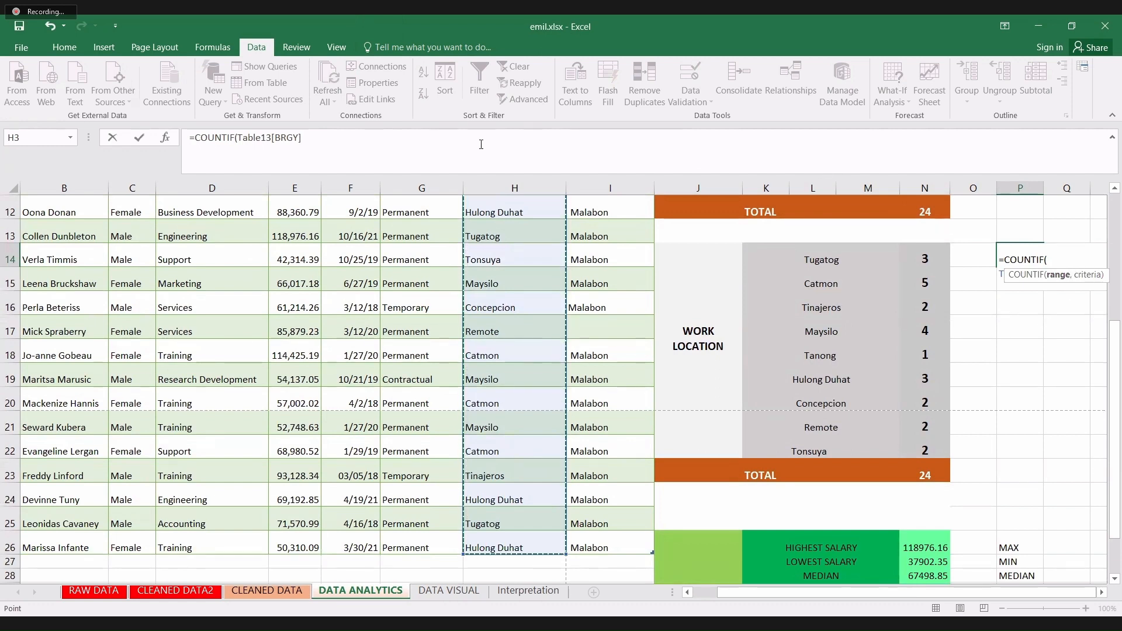
text(,)
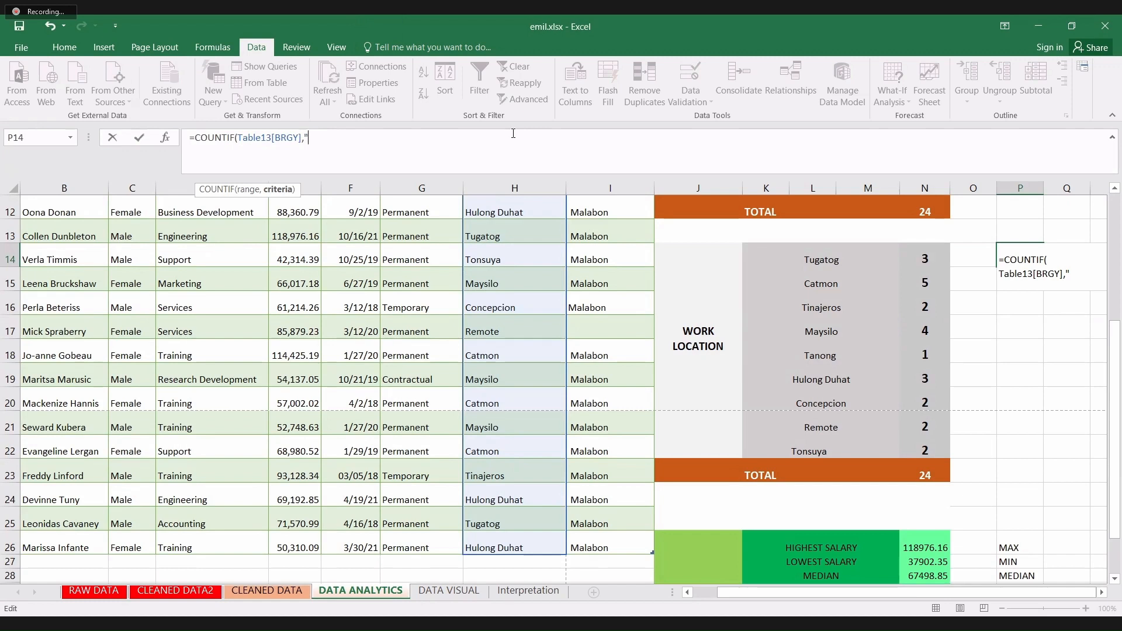
text("c)
text(C)
text(atm)
text(o)
text(n"))
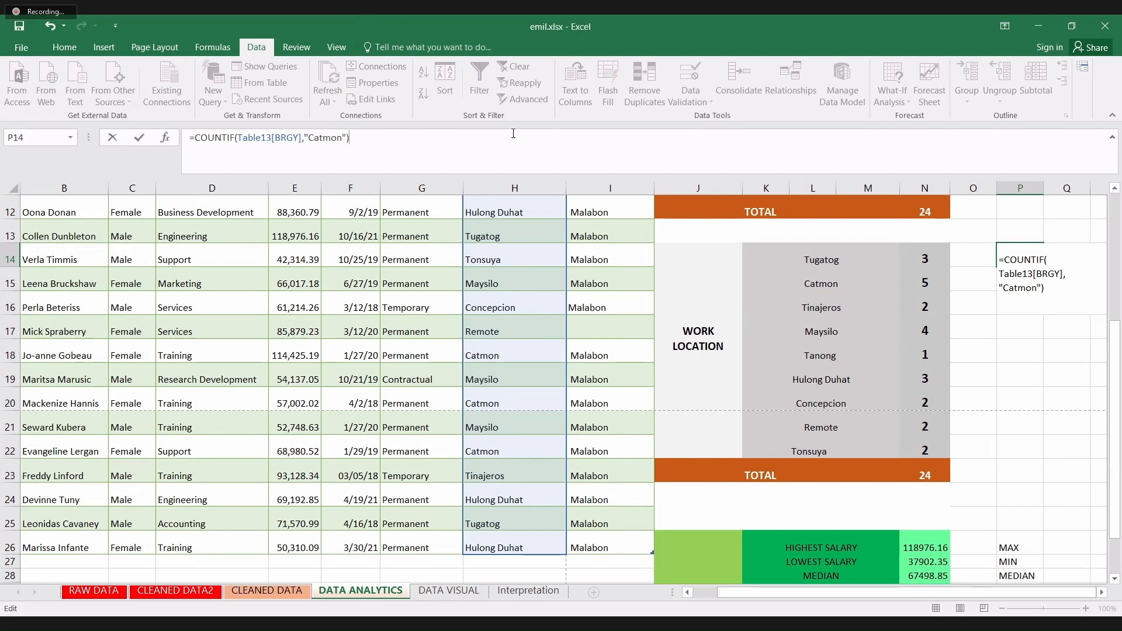
key(Return)
key(Up)
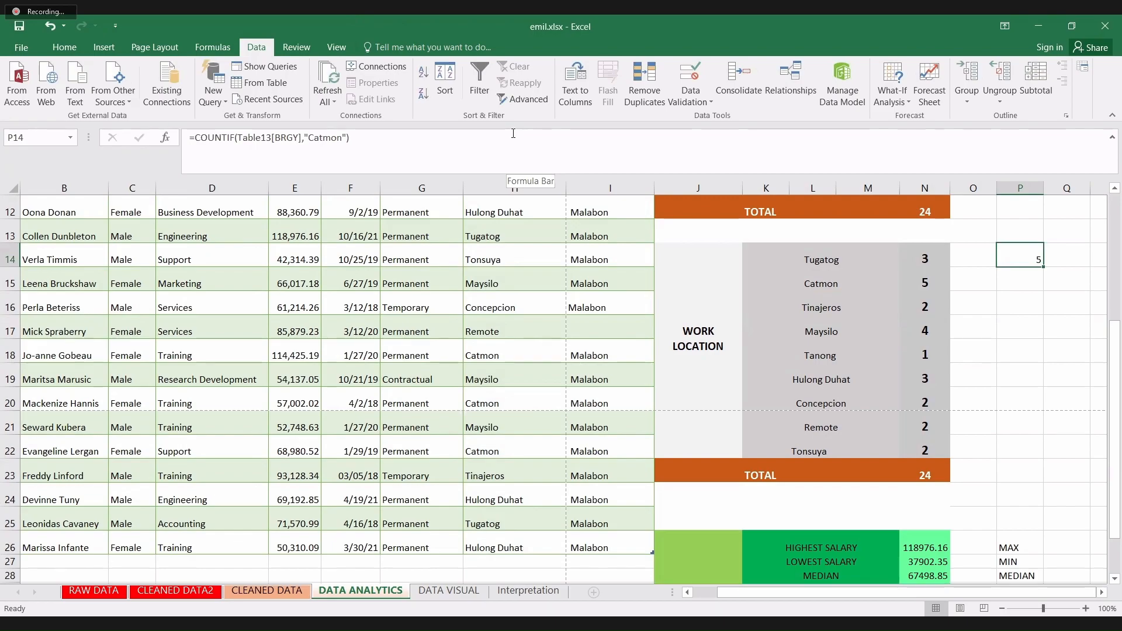
- Label the count in P14 by entering catmon in the adjacent cell Q14
key(Right)
text(catmo)
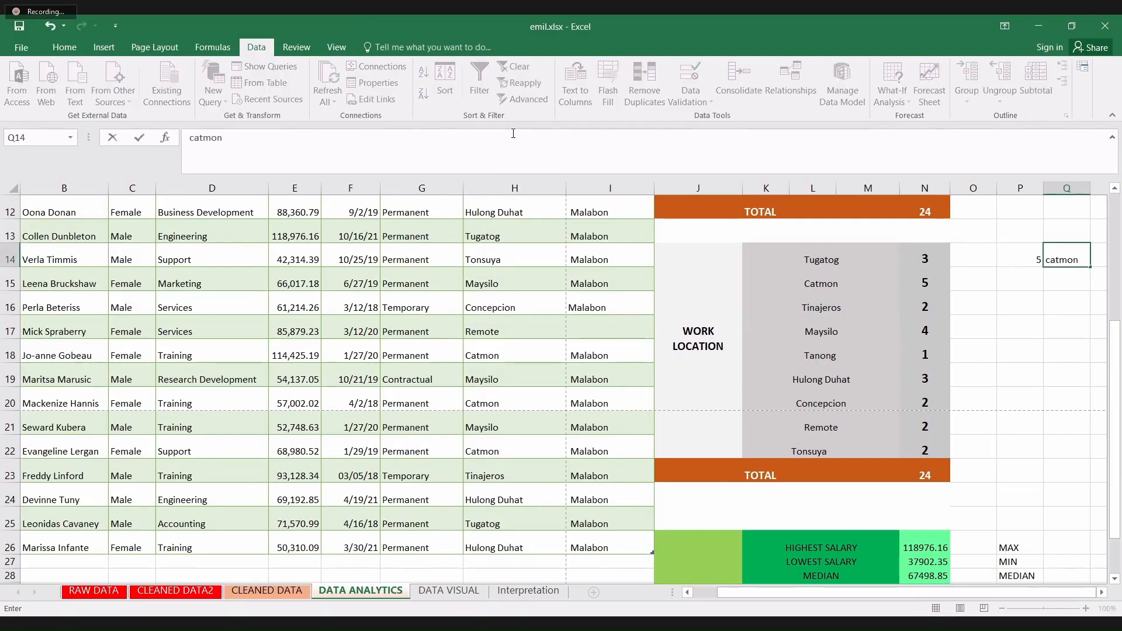
key(Return)
key(Up)
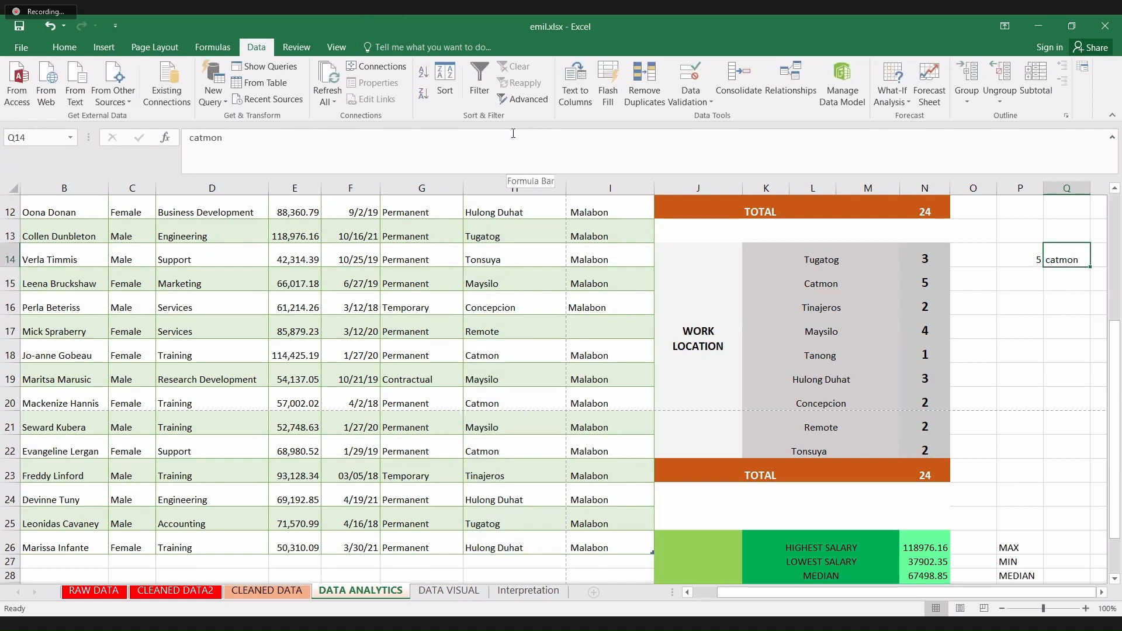
- Look over the barangay labels in the Work Location summary again and return to the catmon label in Q14
key(Left)
key(Left)
key(Left)
key(Left)
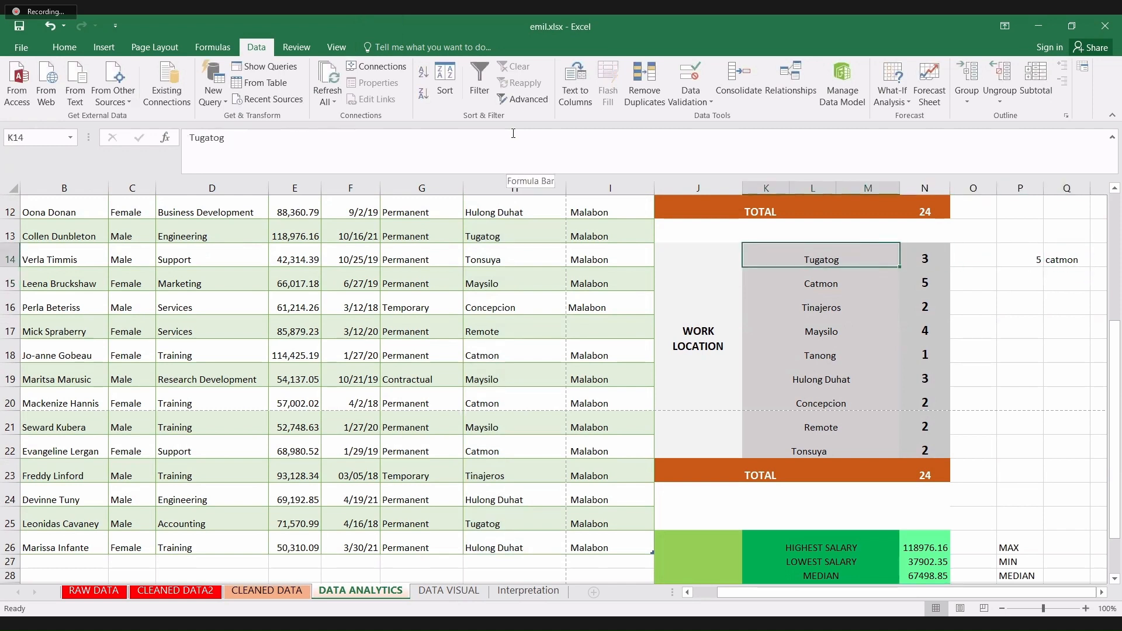
key(Down)
key(Down)
key(Down)
key(Down)
key(Down)
key(Down)
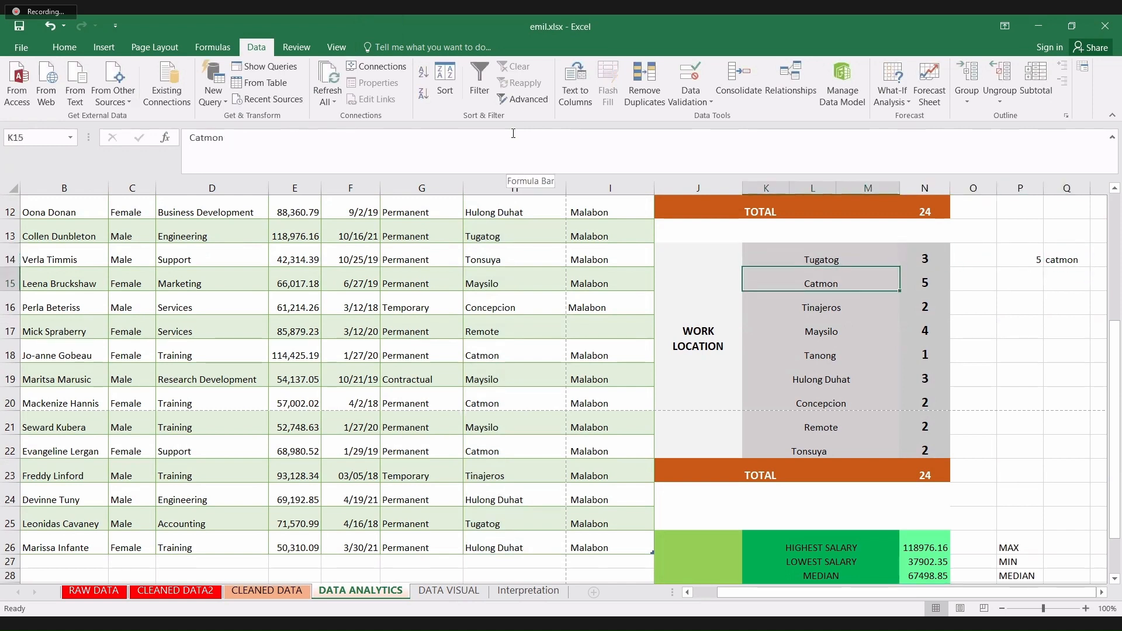
key(Down)
key(Down)
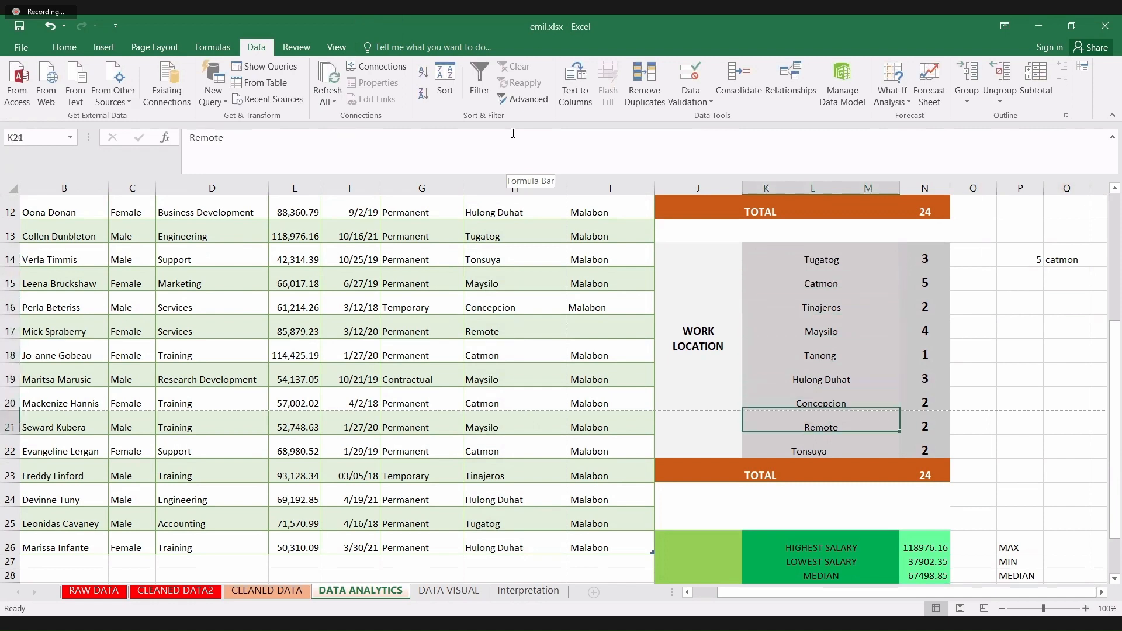
key(Right)
key(Up)
key(Up)
key(Up)
key(Up)
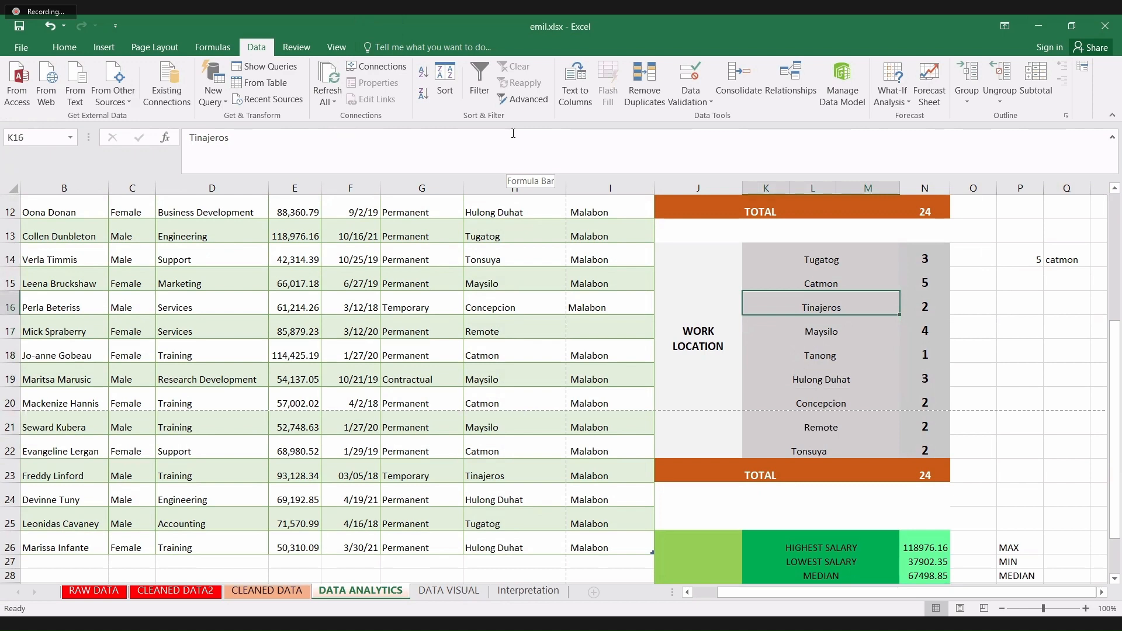
key(Up)
key(Up)
key(Up)
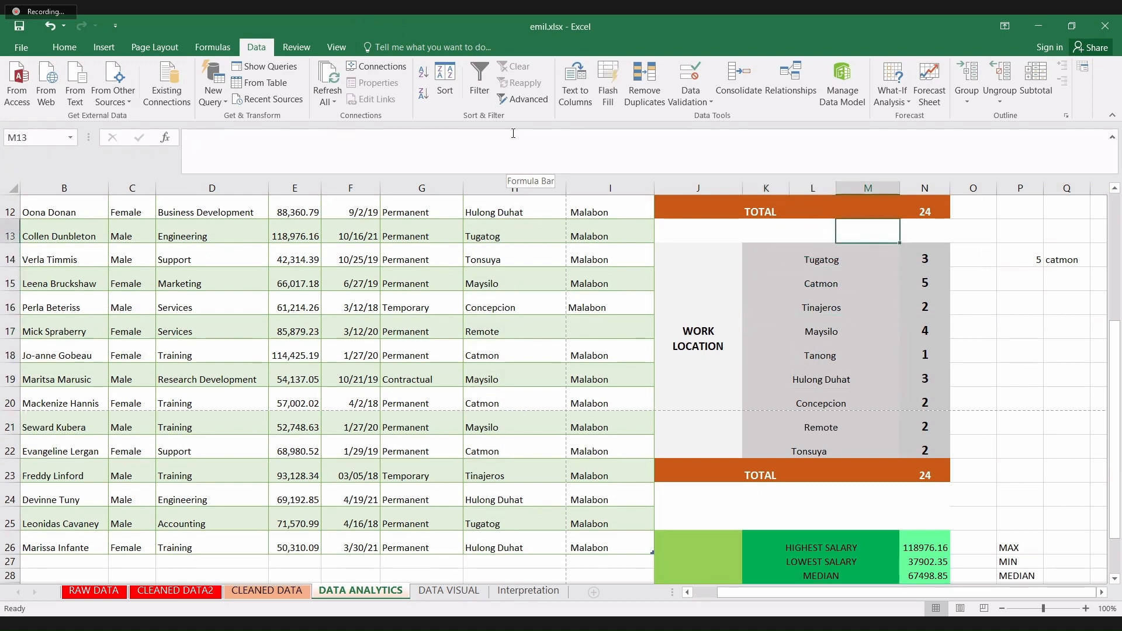
key(Right)
key(Right)
key(Right)
key(Right)
key(Down)
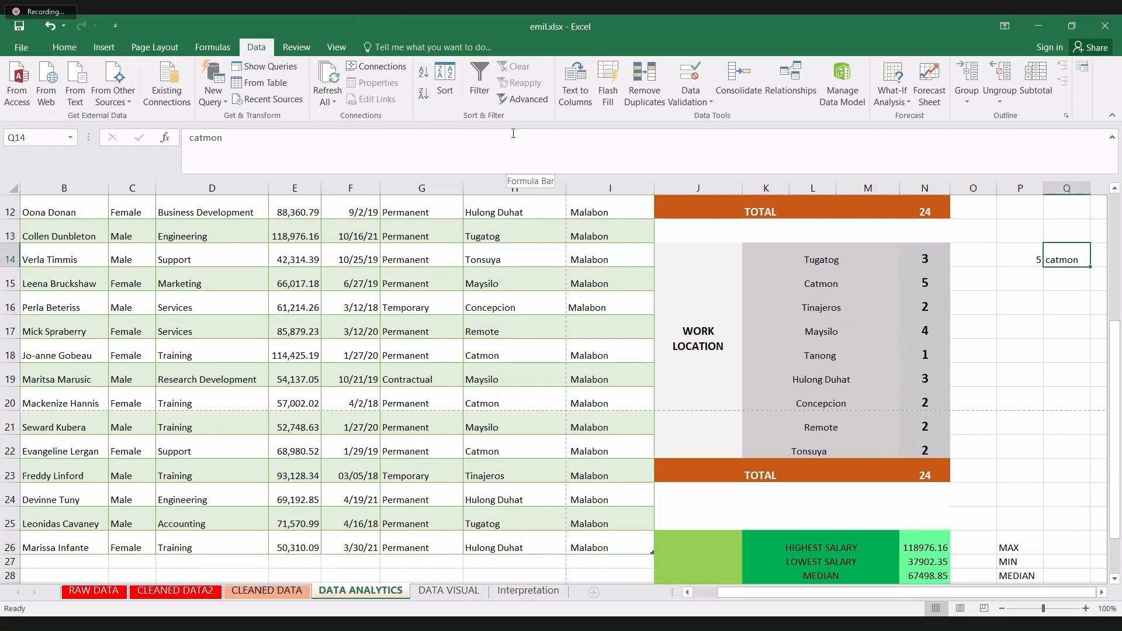
- Look over the barangay labels from Tugatog to Tanong in the Work Location summary and return to the COUNTIF formula in P14
key(Left)
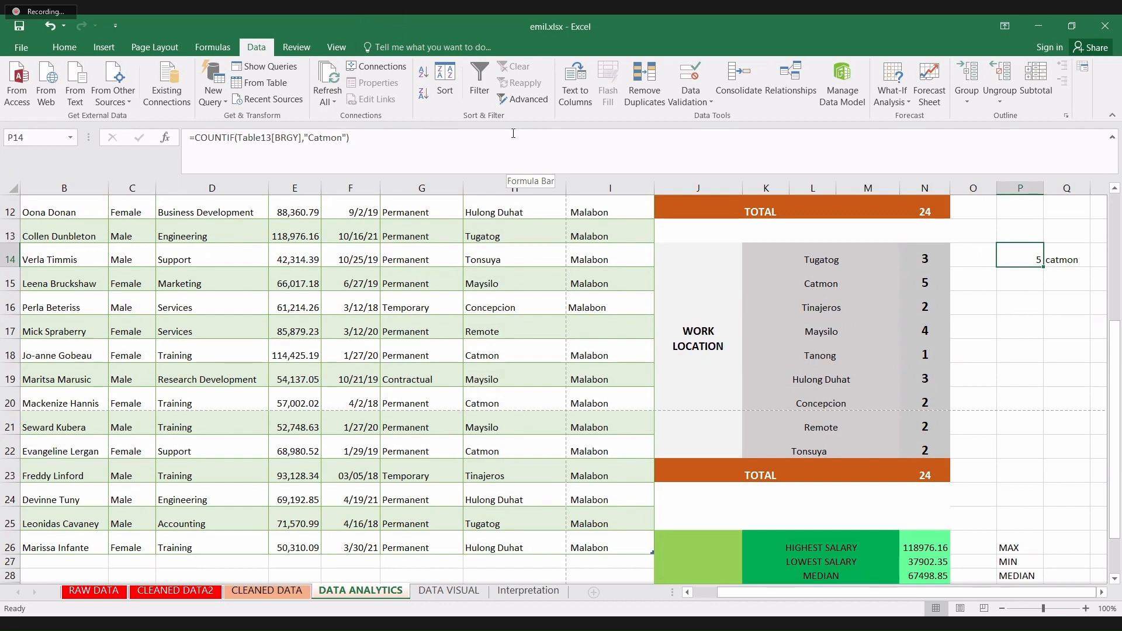
key(Left)
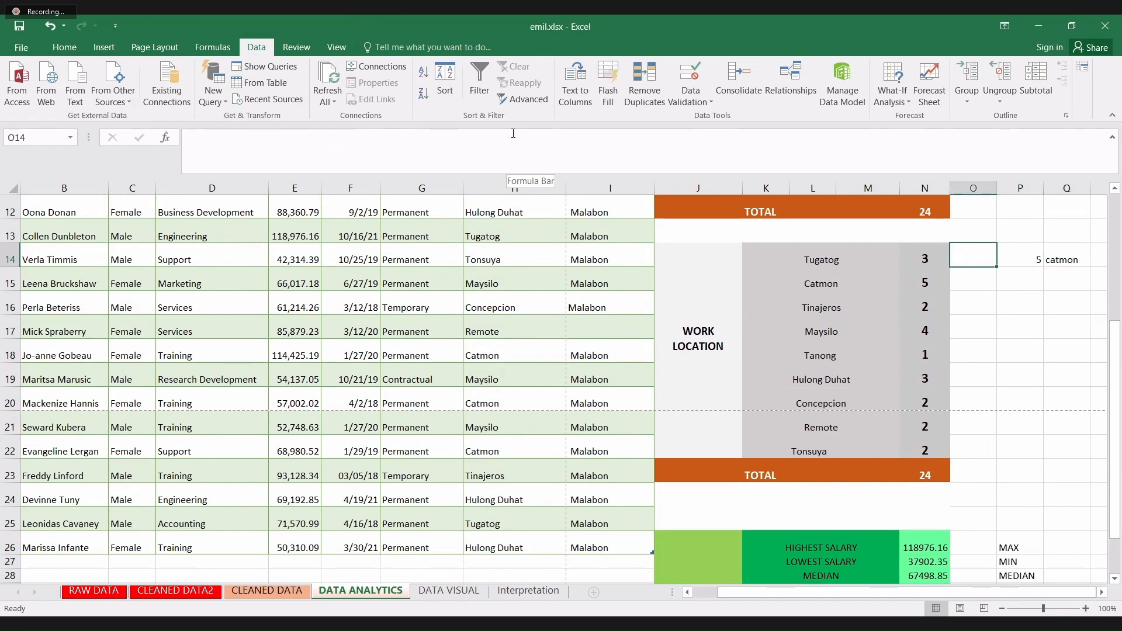
key(Left)
key(Left)
key(Left)
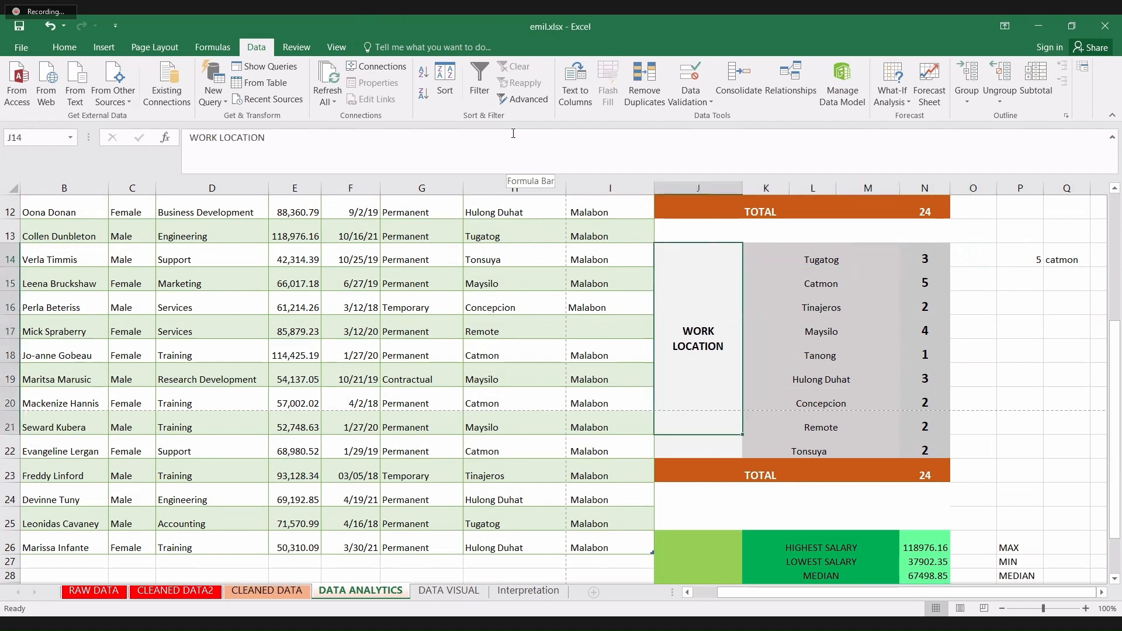
key(Right)
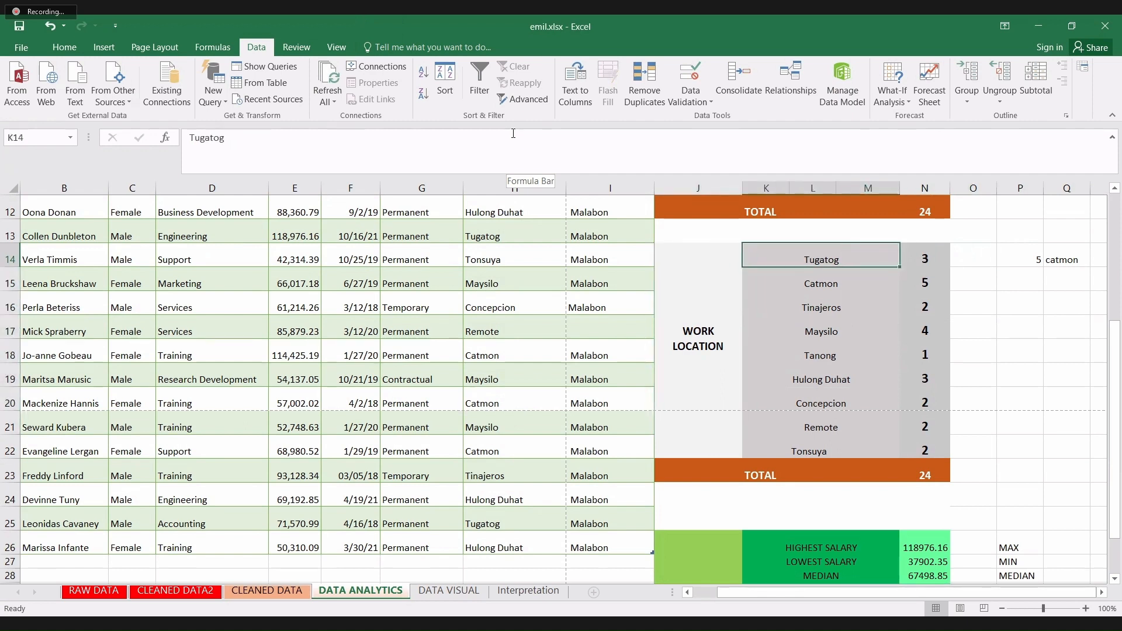
key(Down)
key(Down)
key(Down)
key(Down)
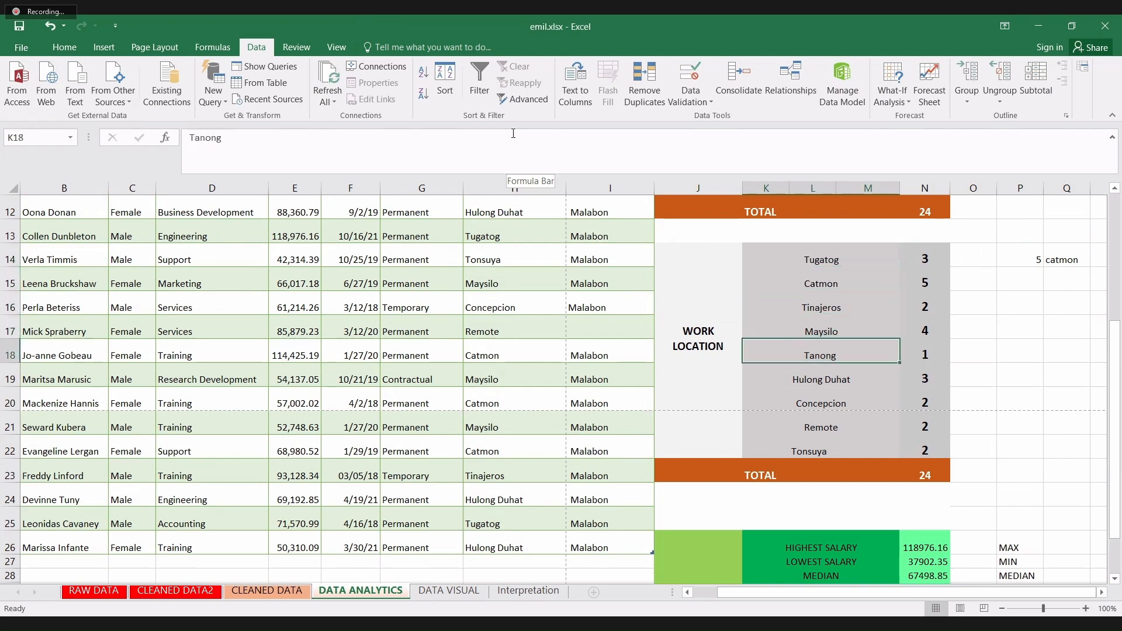
key(Up)
key(Up)
key(Up)
key(Up)
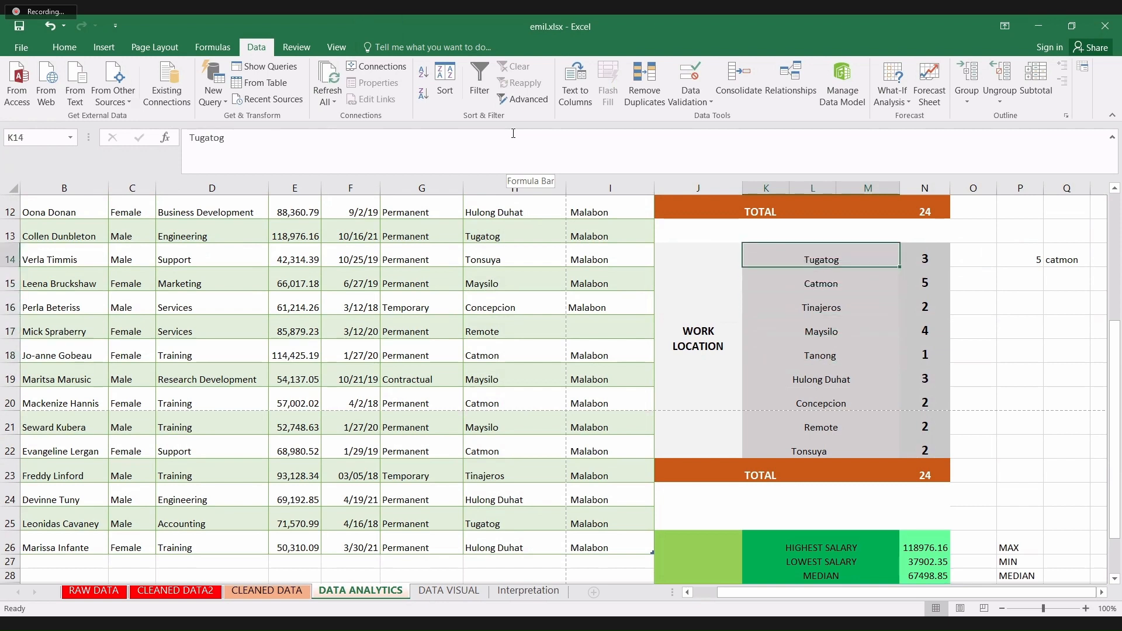
key(Right)
key(Right)
key(Right)
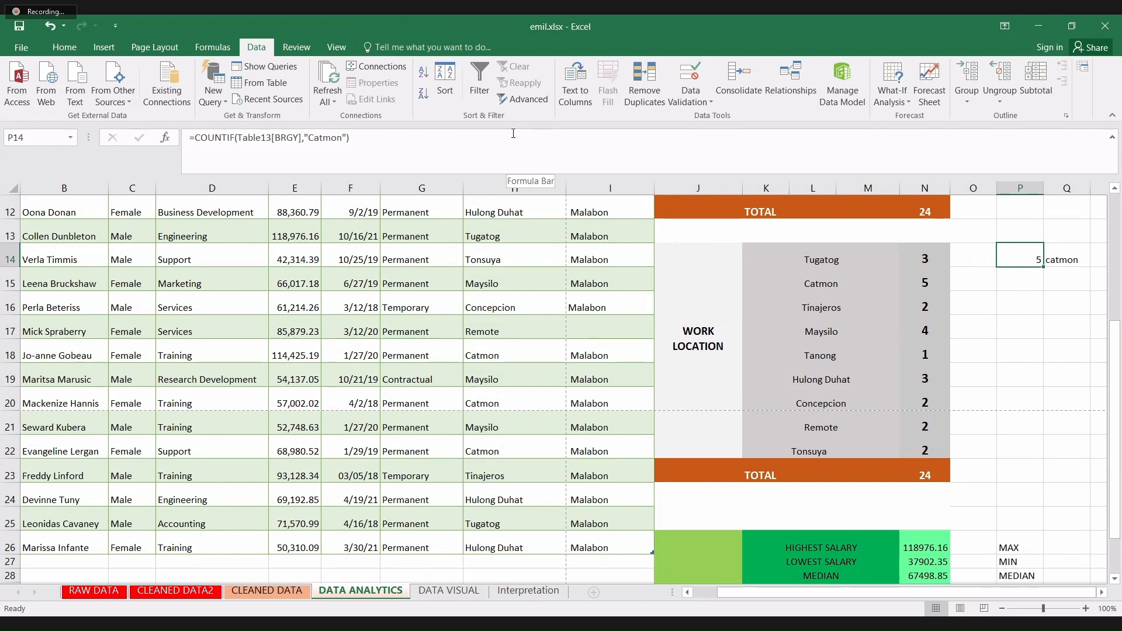
- Look through the function notes in column P beside the Salary summary, ending on the MAX note in P26
key(Down)
key(Down)
key(Down)
key(Down)
key(Down)
key(Down)
key(Down)
key(Down)
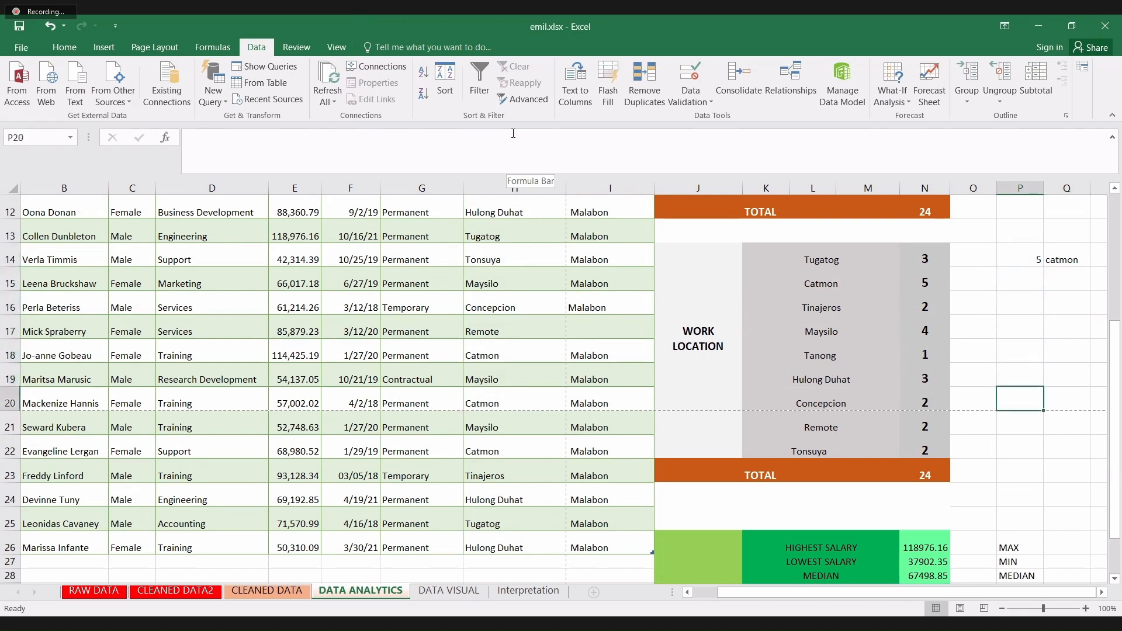
key(Down)
key(Down)
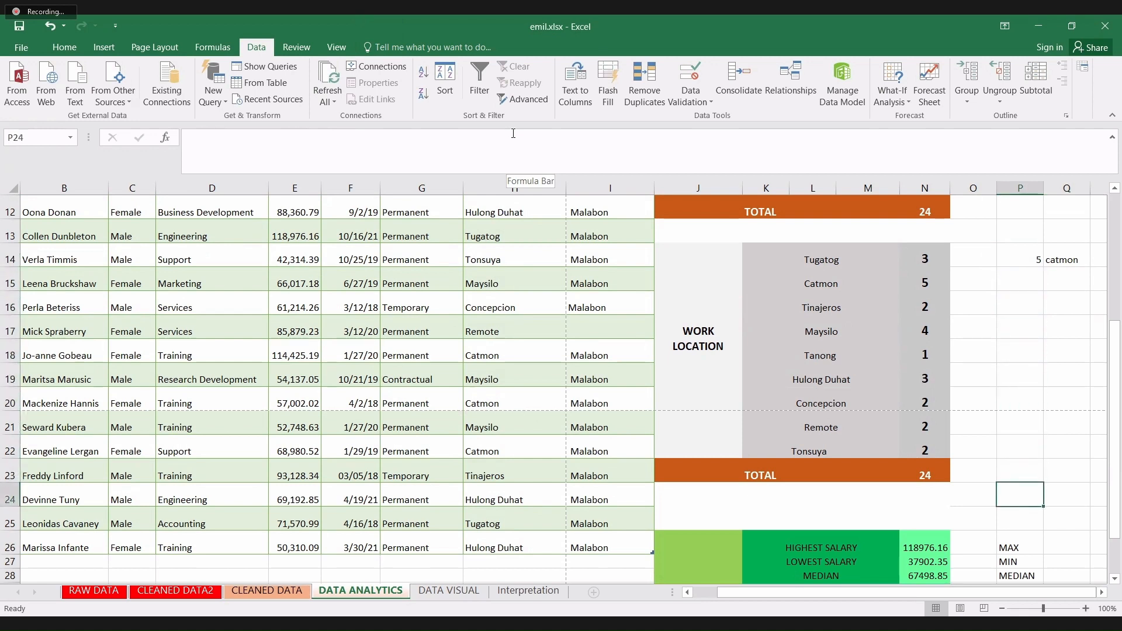
key(Down)
key(Down)
key(Down)
key(Down)
key(Down)
key(Down)
key(Down)
key(Down)
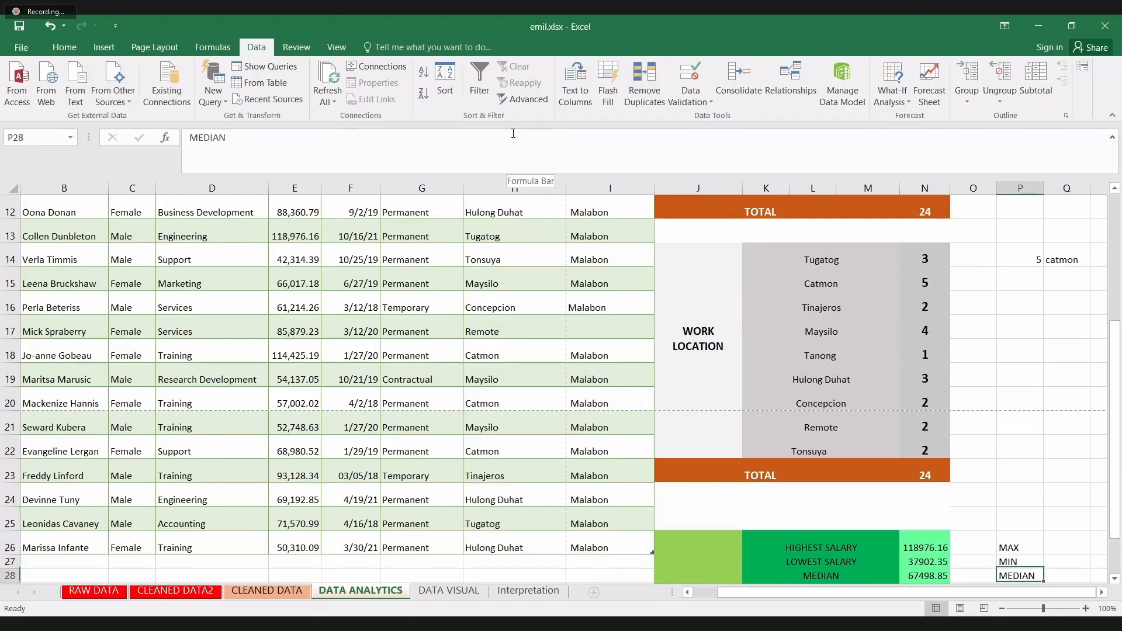
key(Down)
key(Down)
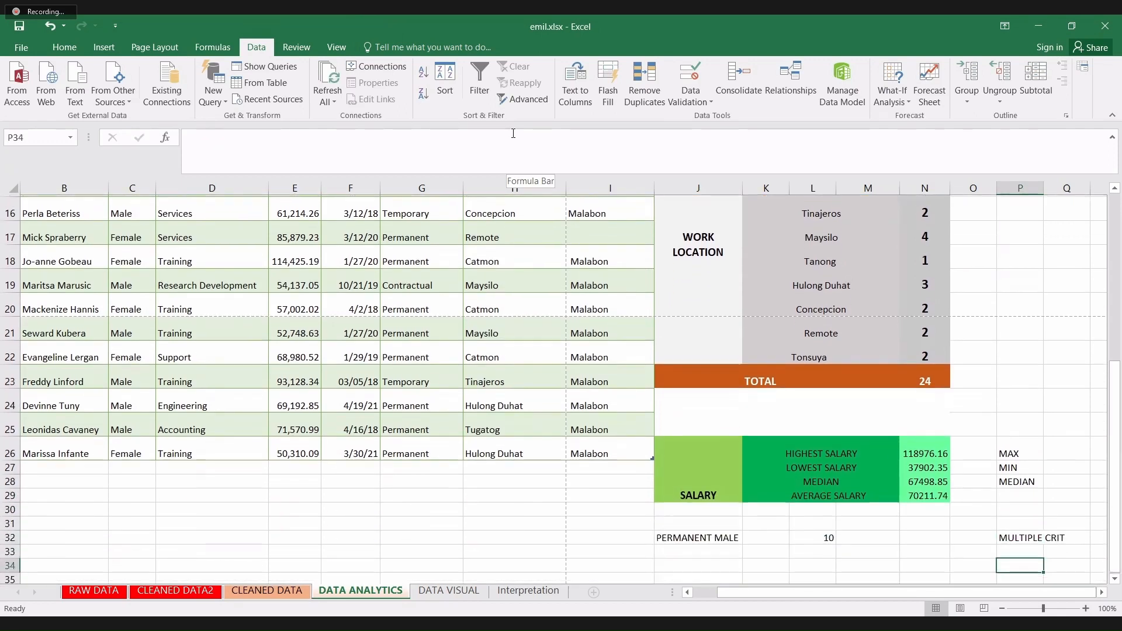
key(Up)
key(Up)
key(Up)
key(Up)
key(Up)
key(Up)
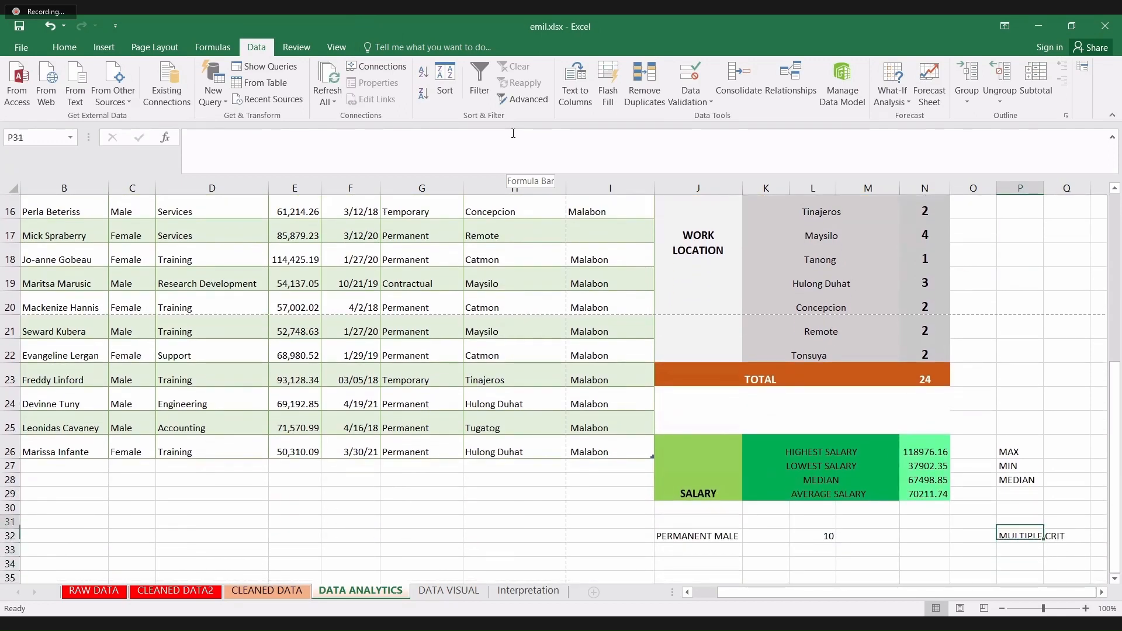
key(Up)
key(Up)
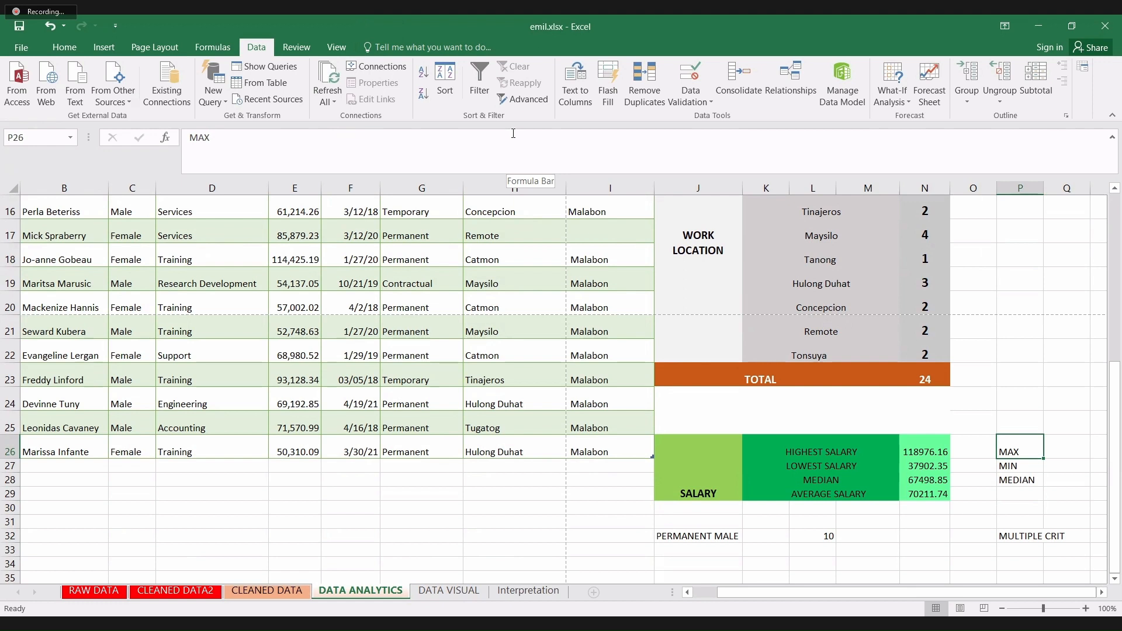
- Examine the formulas behind the highest, lowest, median and average salary in N26:N29
key(Left)
key(Left)
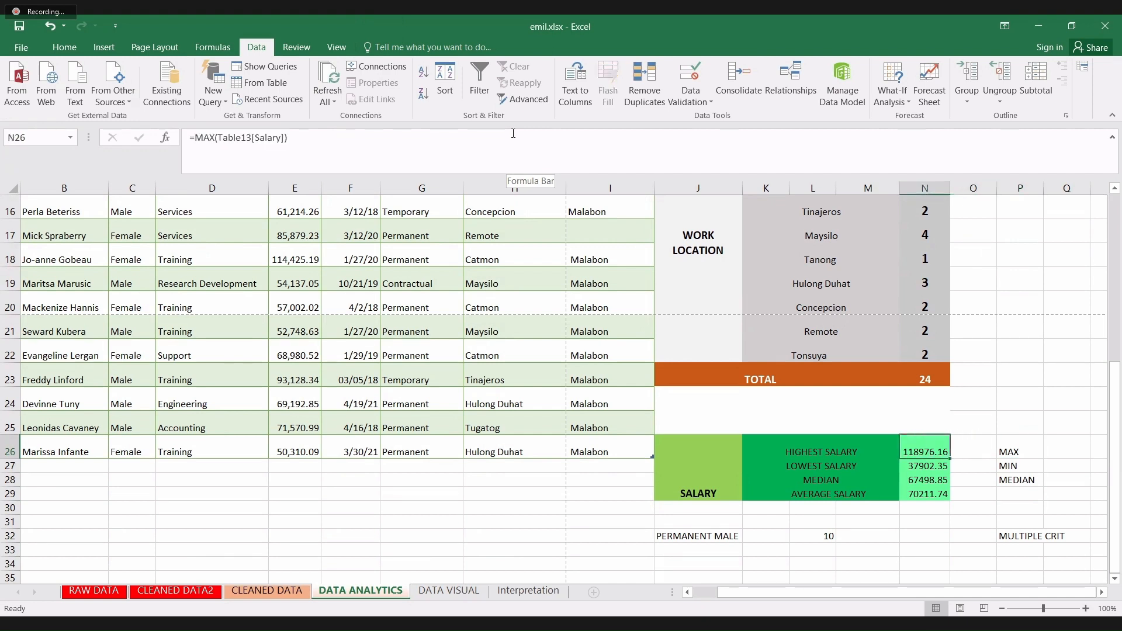
key(Down)
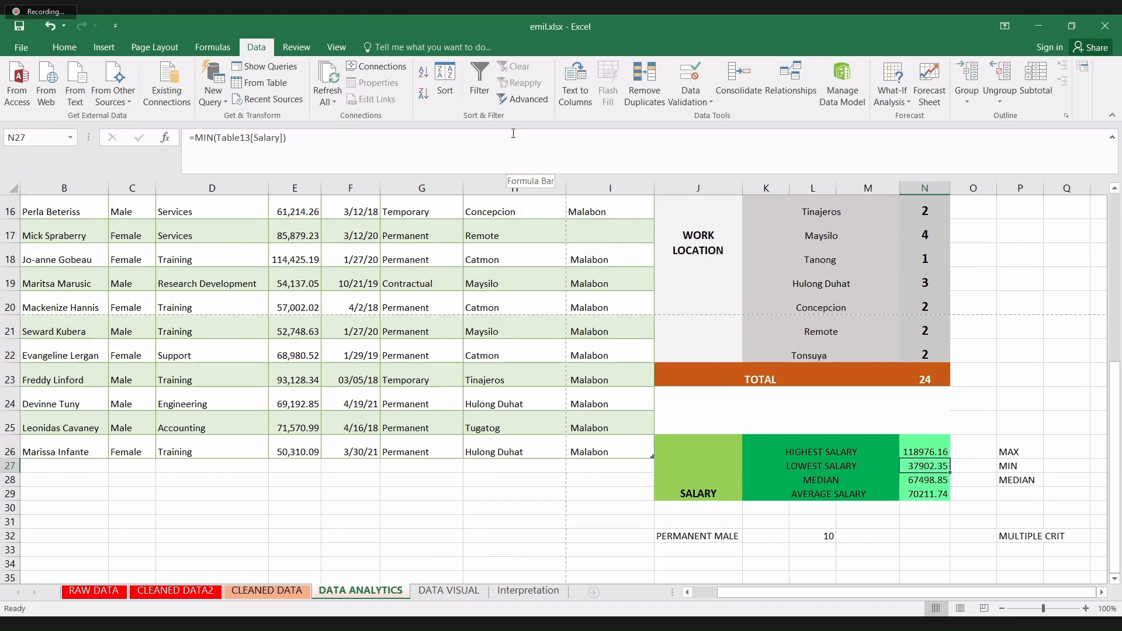
key(Down)
key(Down)
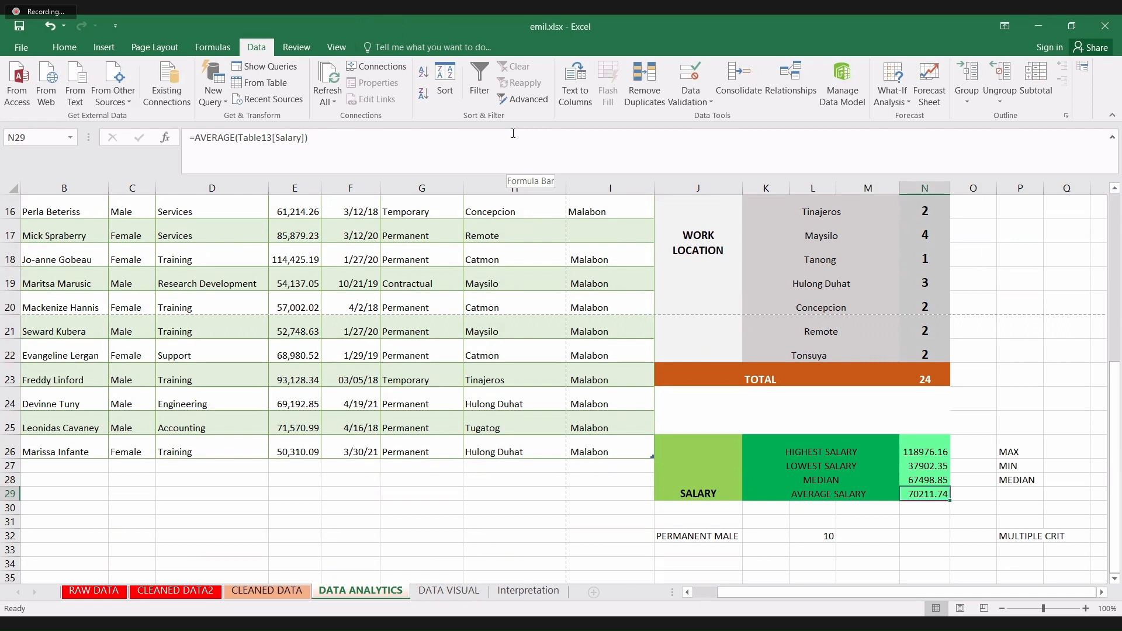
key(Right)
key(Right)
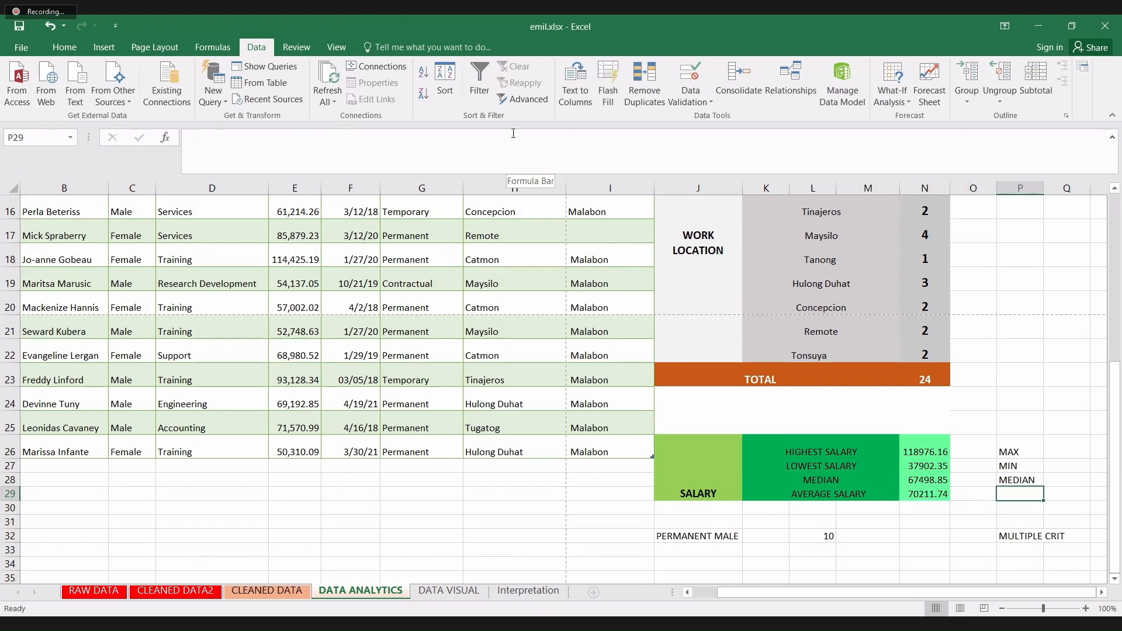
- Replace the MAX note in P26 with the formula =MAX(Table13[Salary]) to find the highest salary
key(Up)
key(Up)
key(Up)
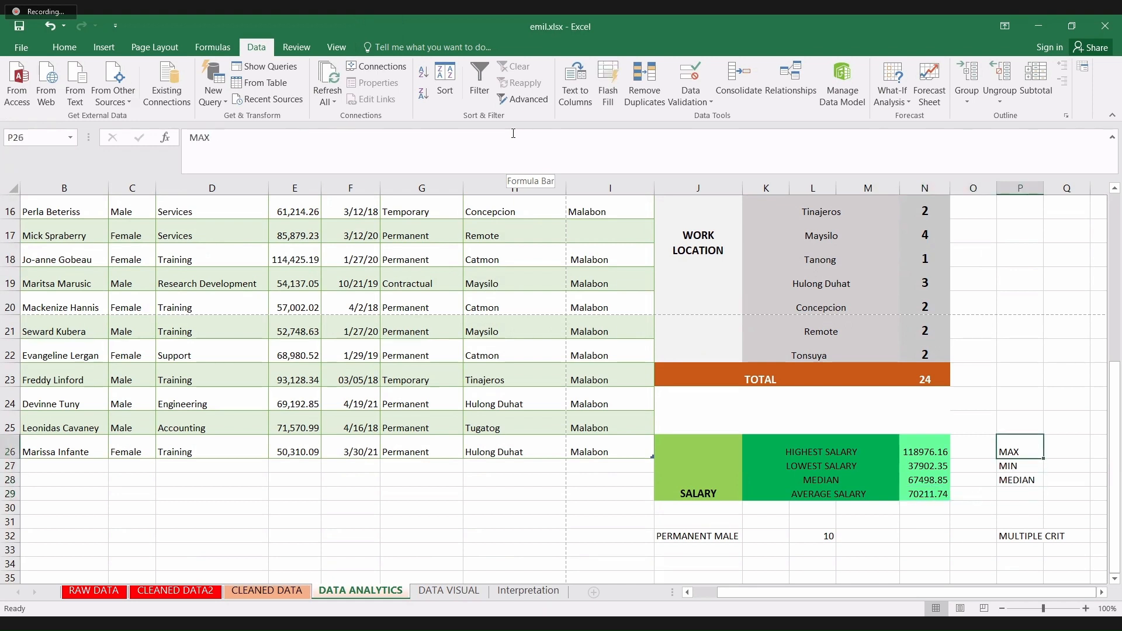
text(0=)
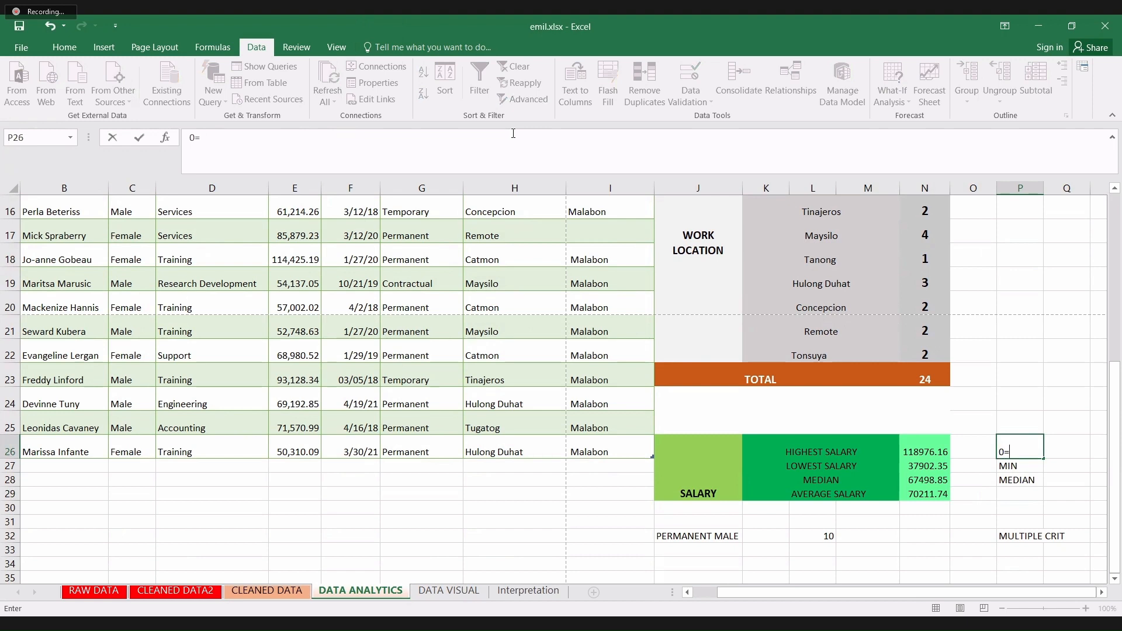
key(BackSpace)
key(BackSpace)
text(=m)
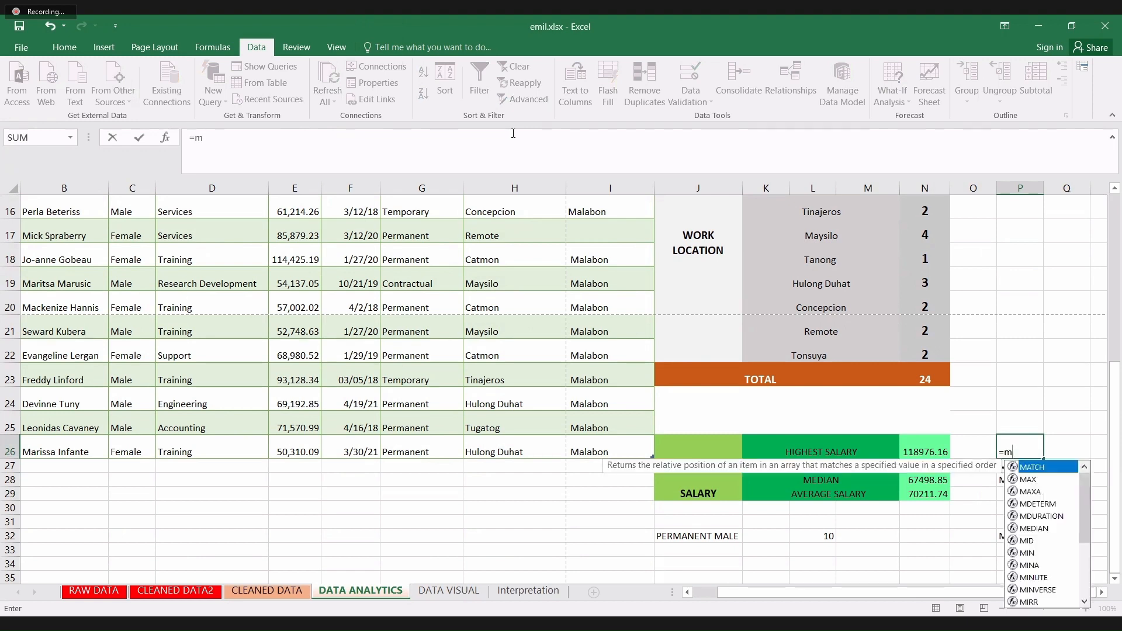
text(av)
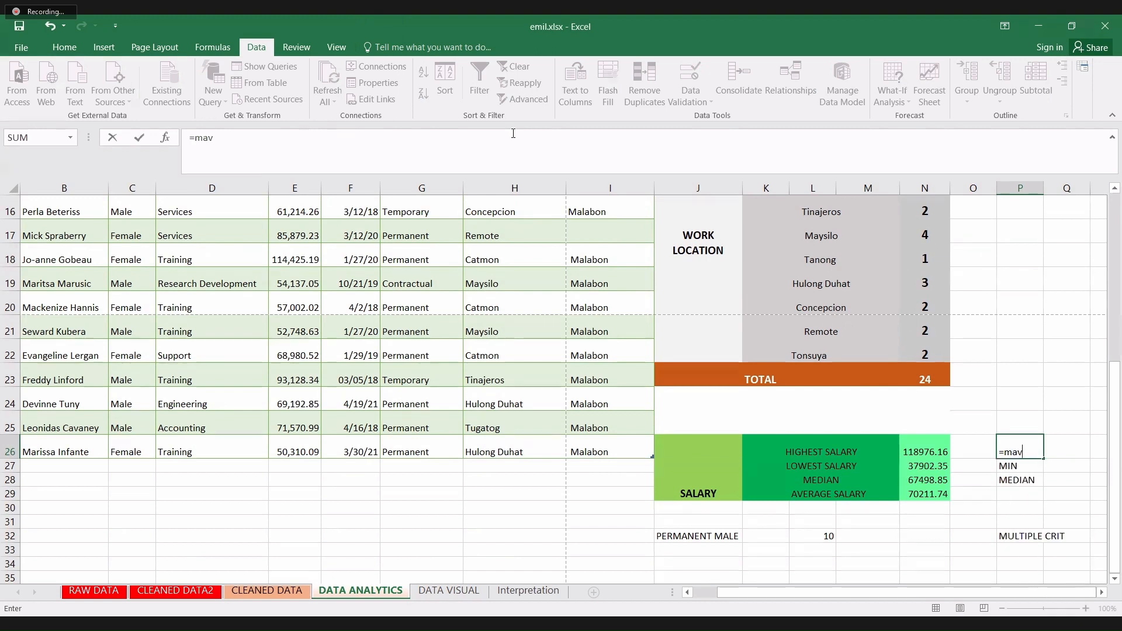
key(BackSpace)
text(x)
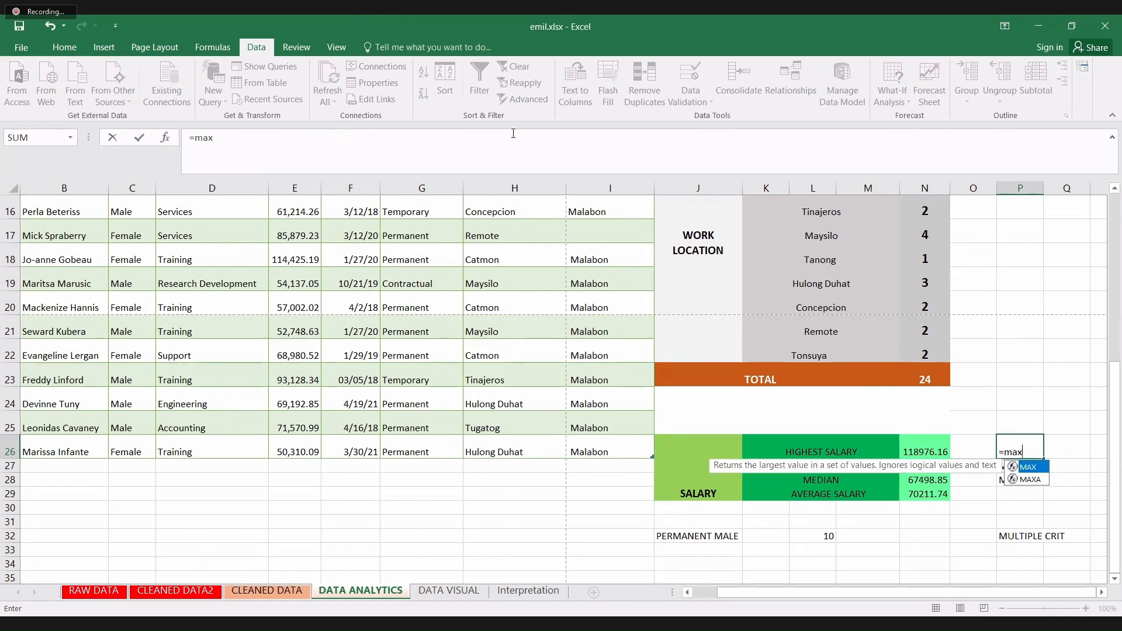
text(()
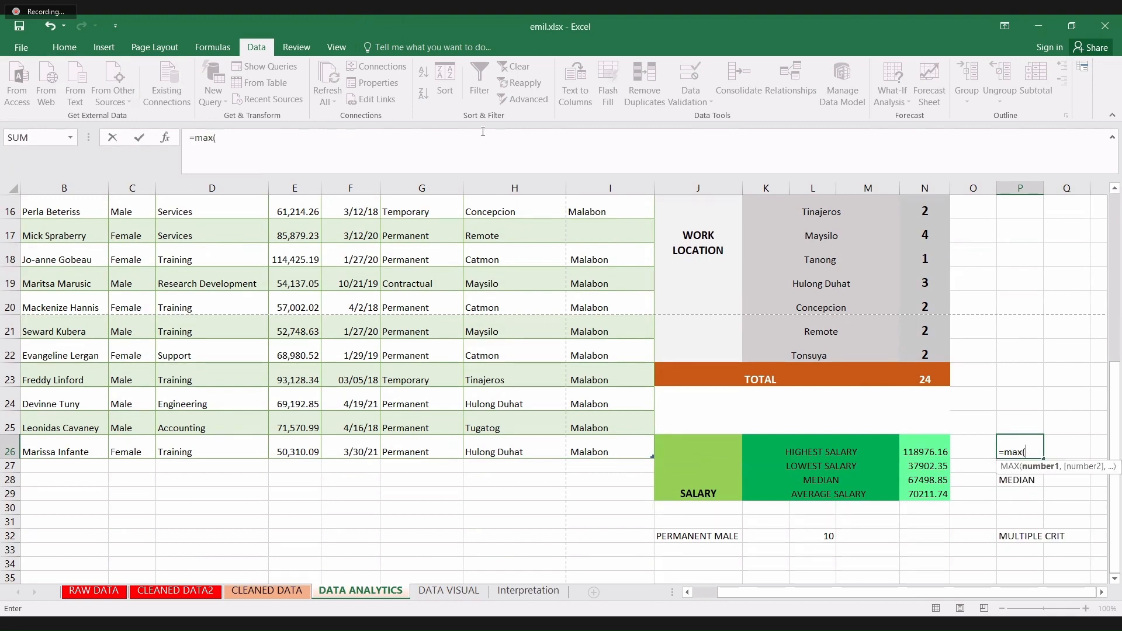
click(1115, 192)
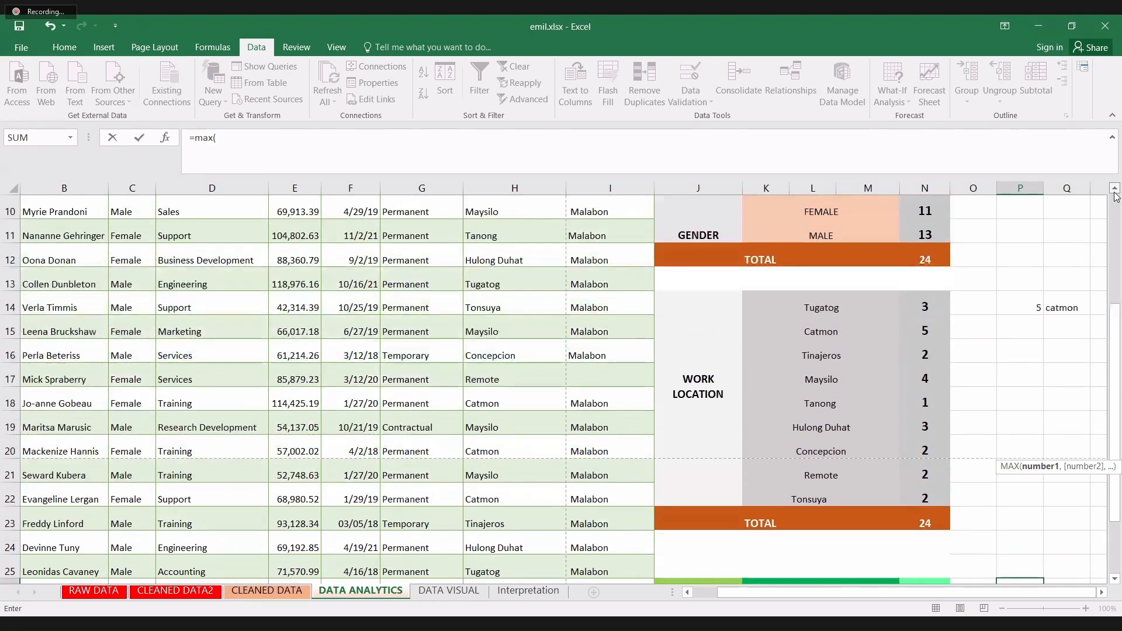
click(1115, 191)
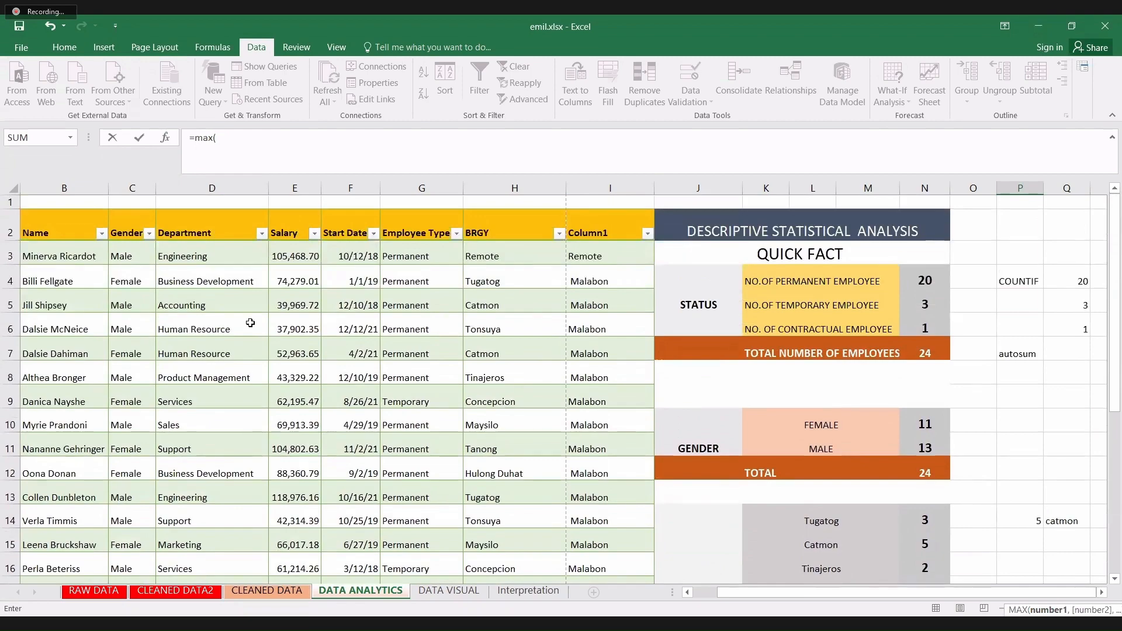
click(308, 258)
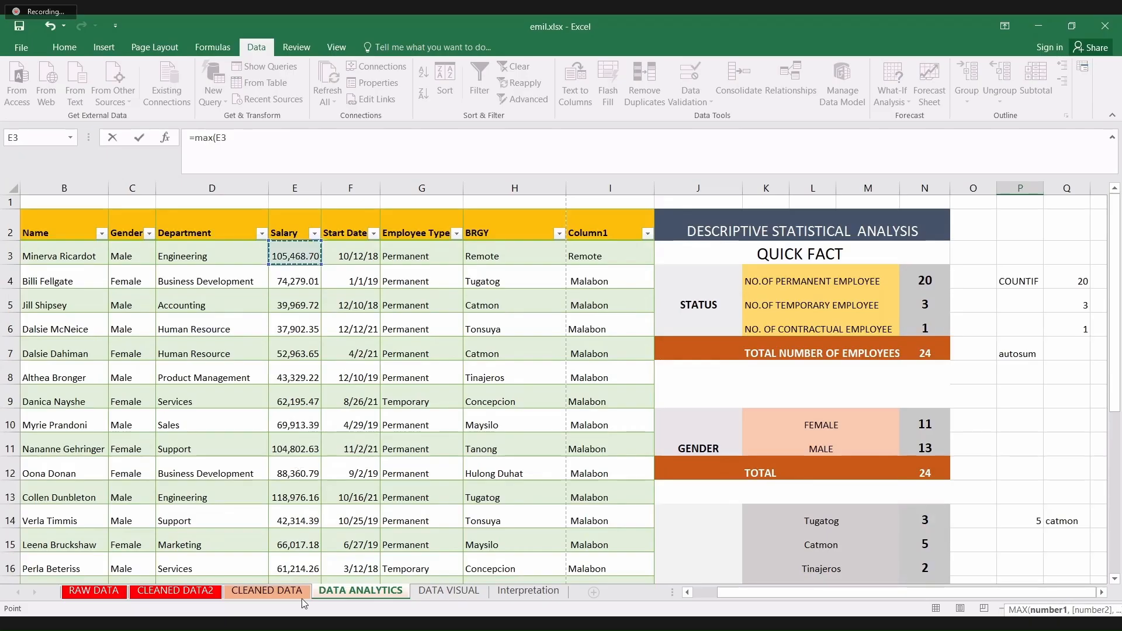
drag(303, 602, 300, 525)
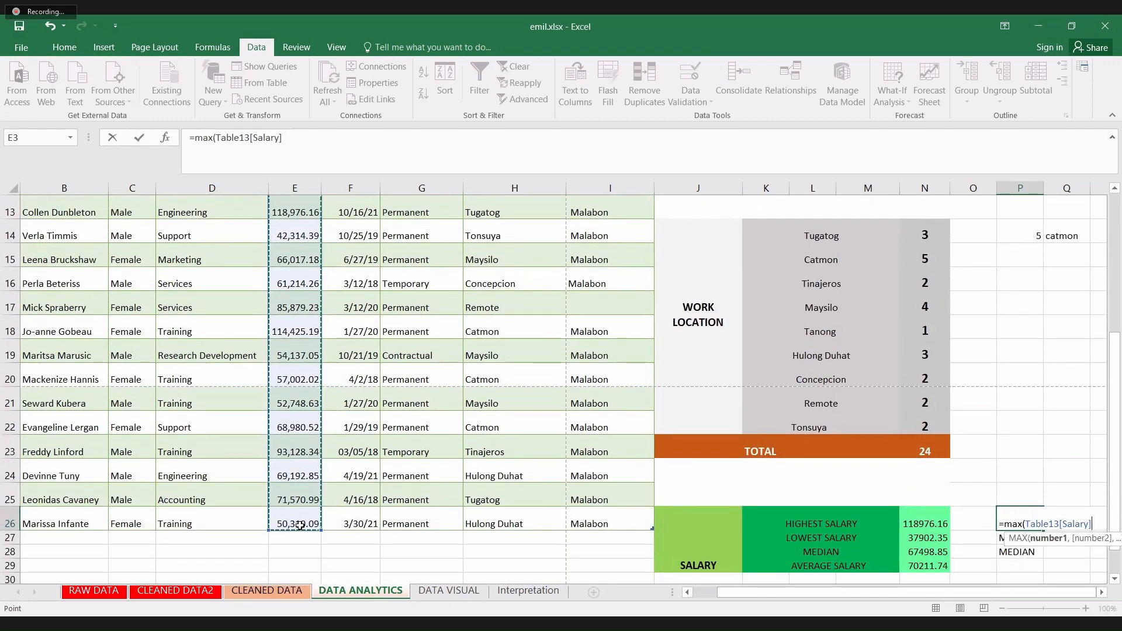
text())
key(Return)
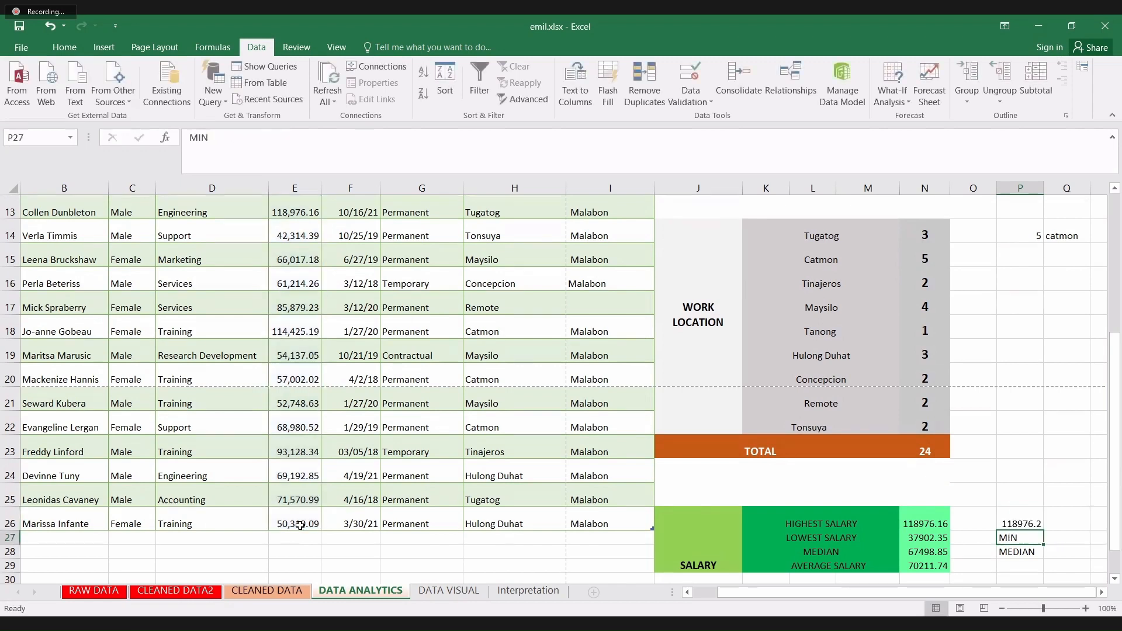
- Clear the MIN note from P27 and reselect the MAX formula in P26
text(1)
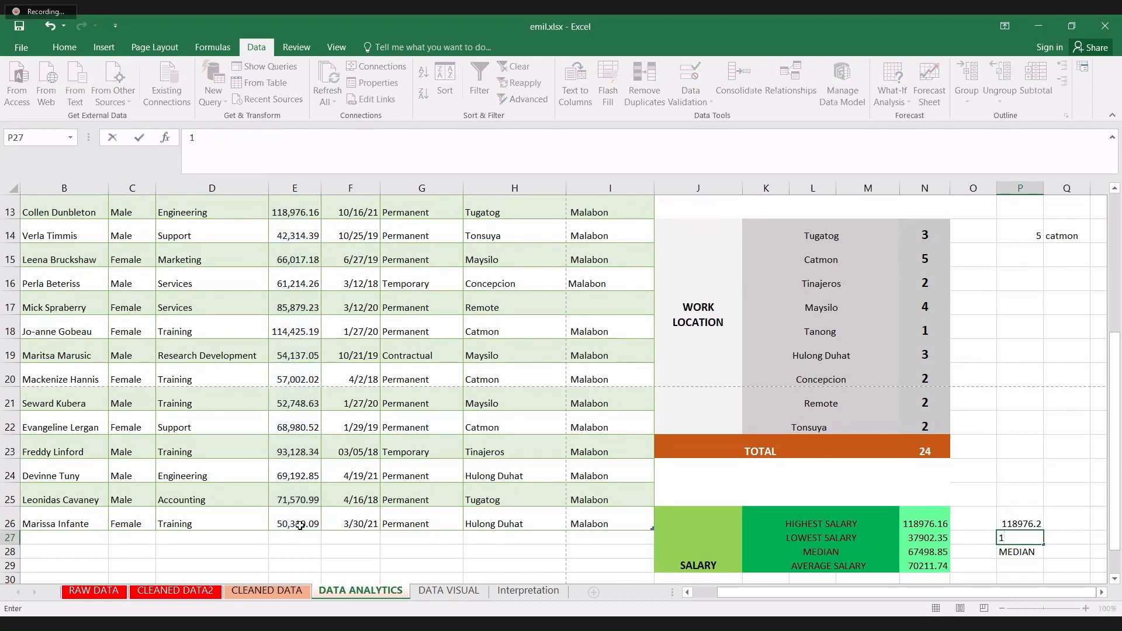
key(BackSpace)
click(1004, 525)
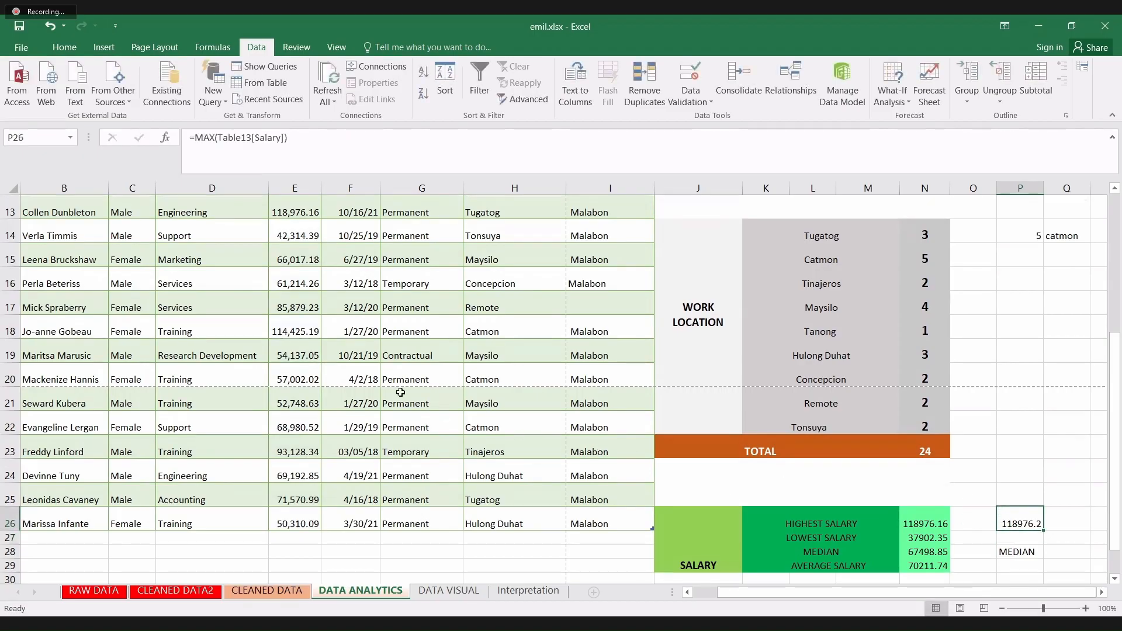
- Locate the highest salary in the Salary column of the employee table to check the MAX result, and return to the Salary summary
click(1115, 189)
drag(1115, 189, 1115, 189)
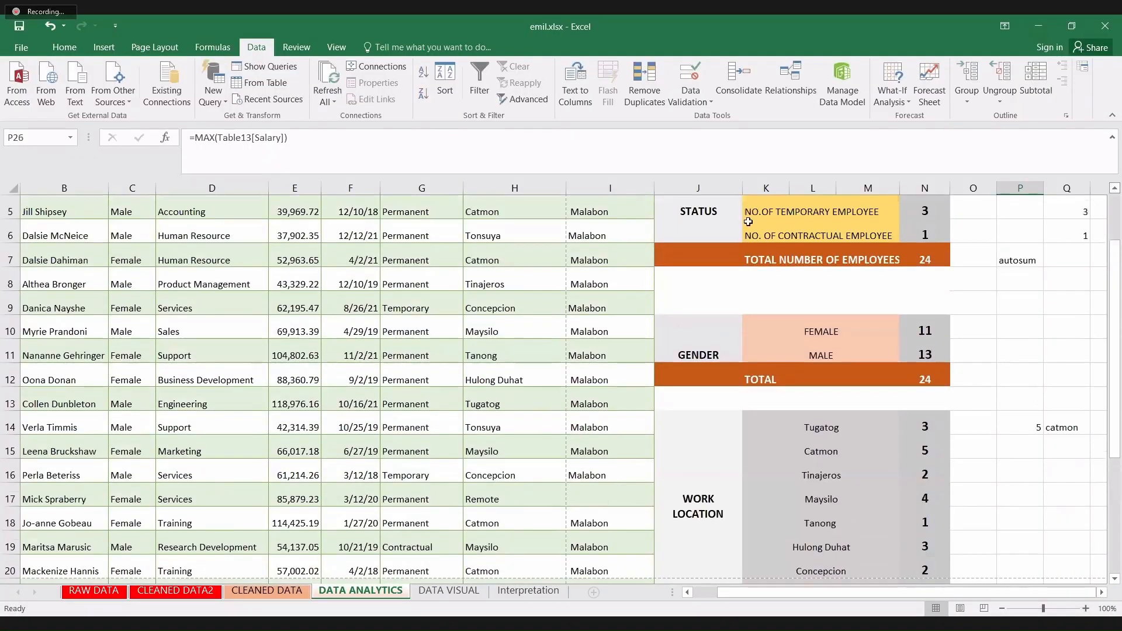
click(291, 406)
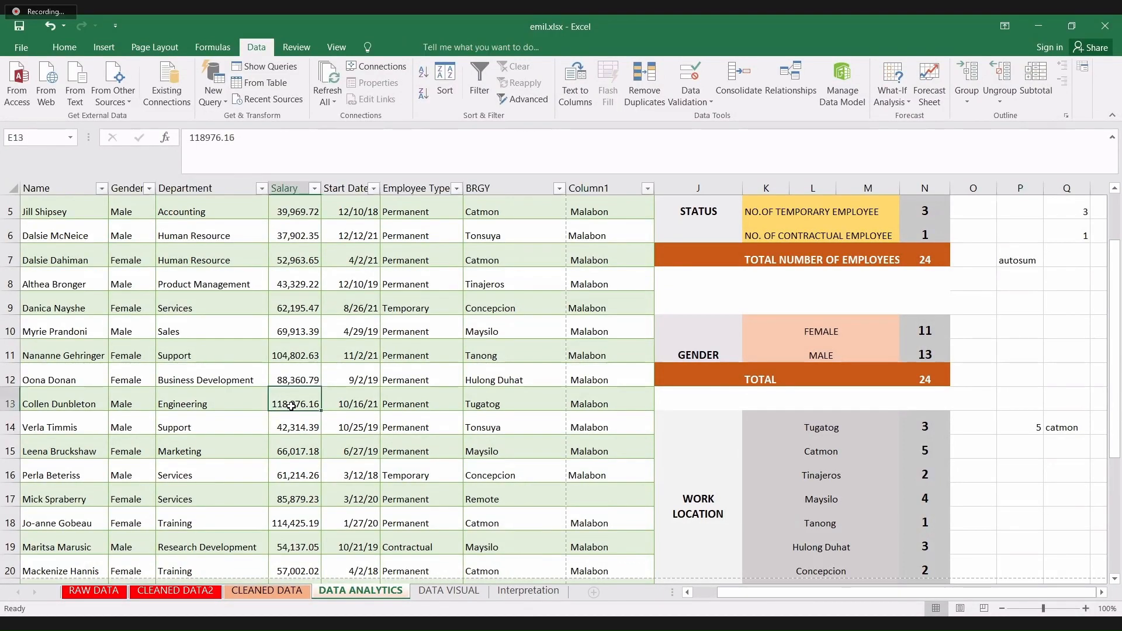
click(258, 403)
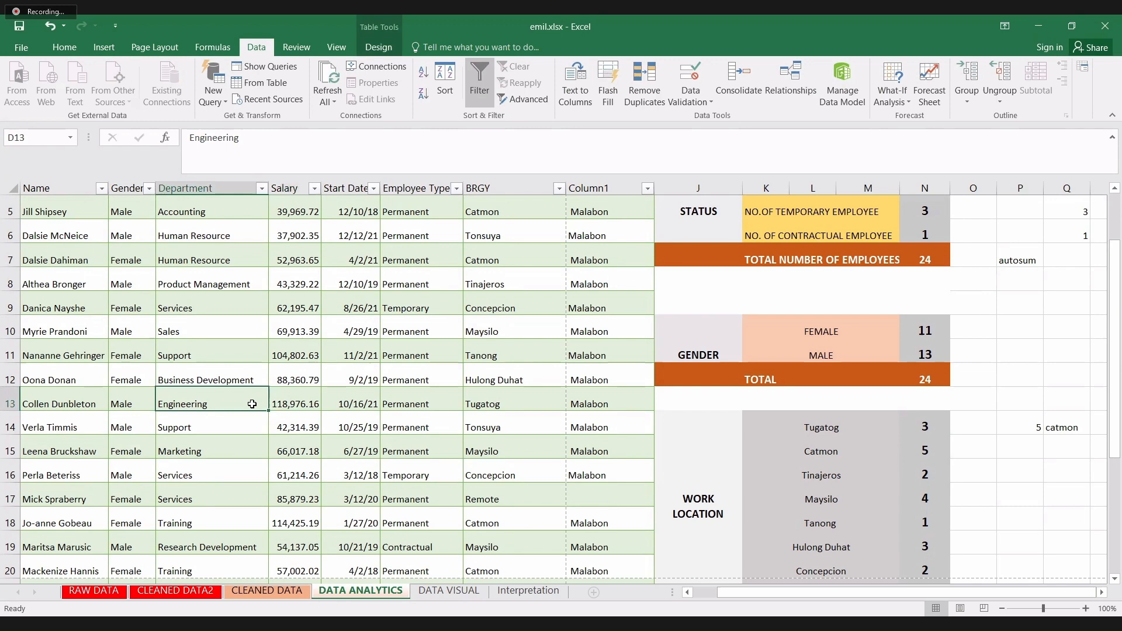
click(283, 404)
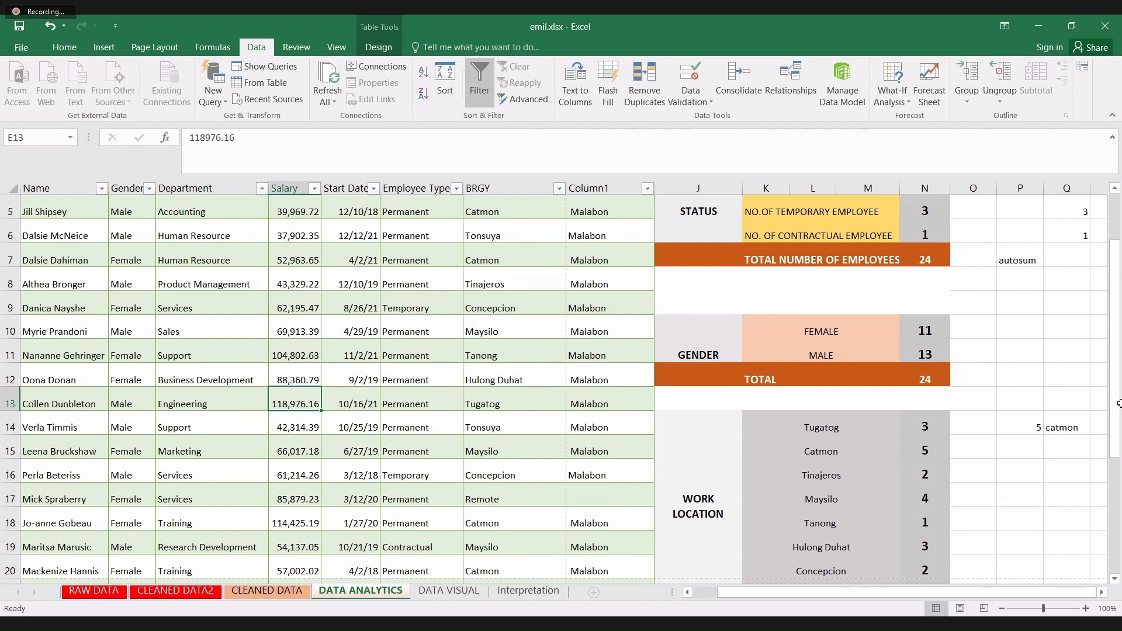
drag(1120, 409, 1055, 519)
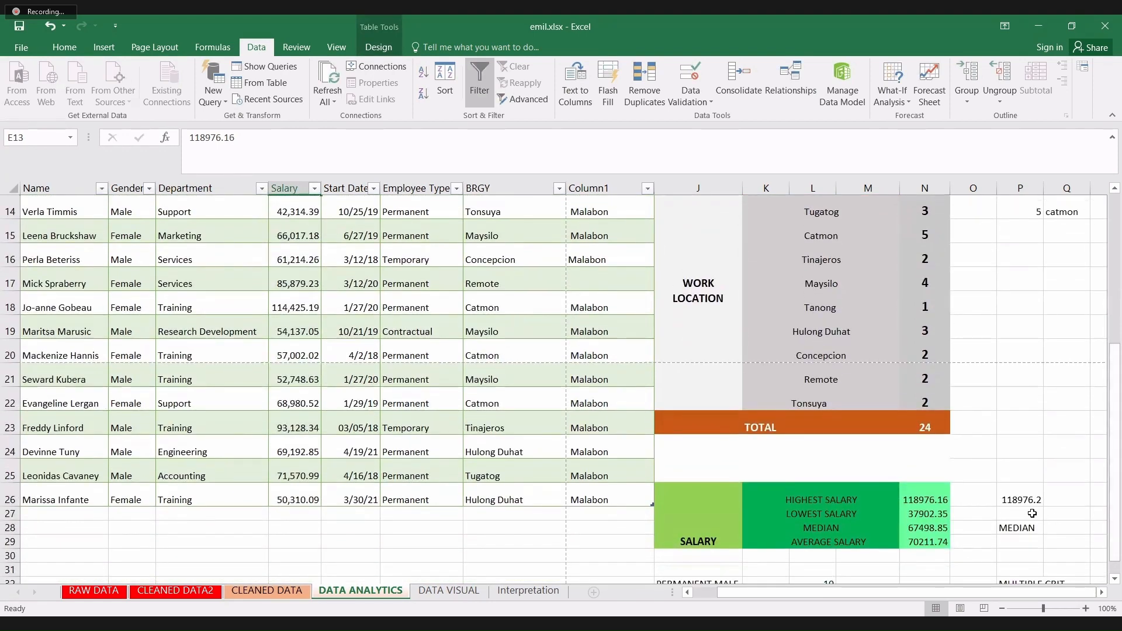
- Enter the formula =MIN(Table13[Salary]) in P27 to find the lowest salary
click(1031, 513)
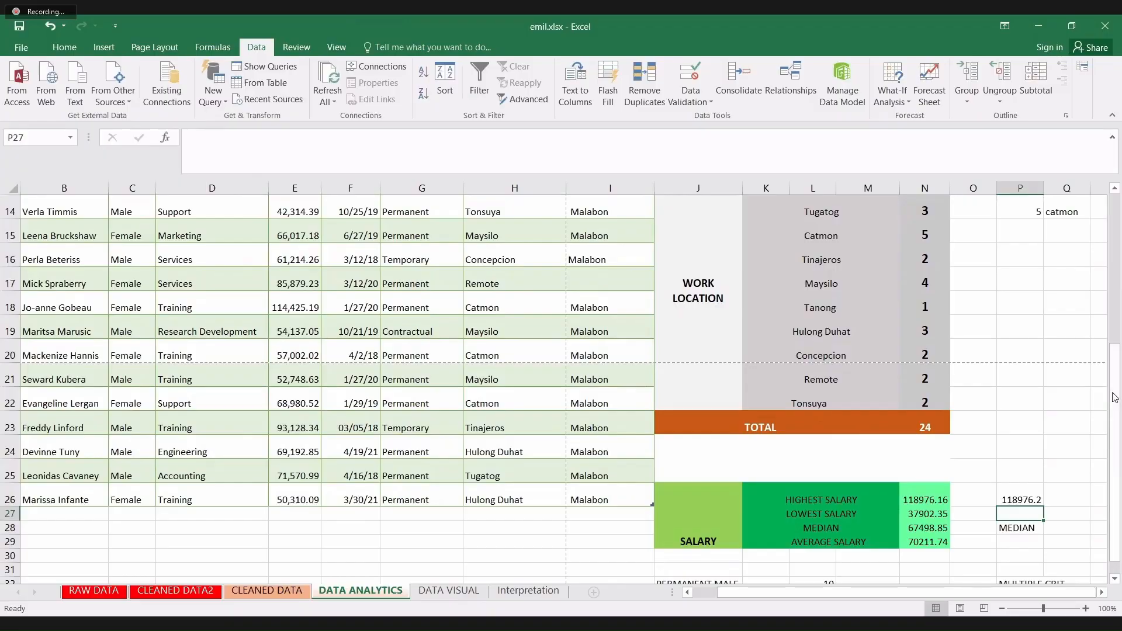
scroll(1089, 462, down, 1)
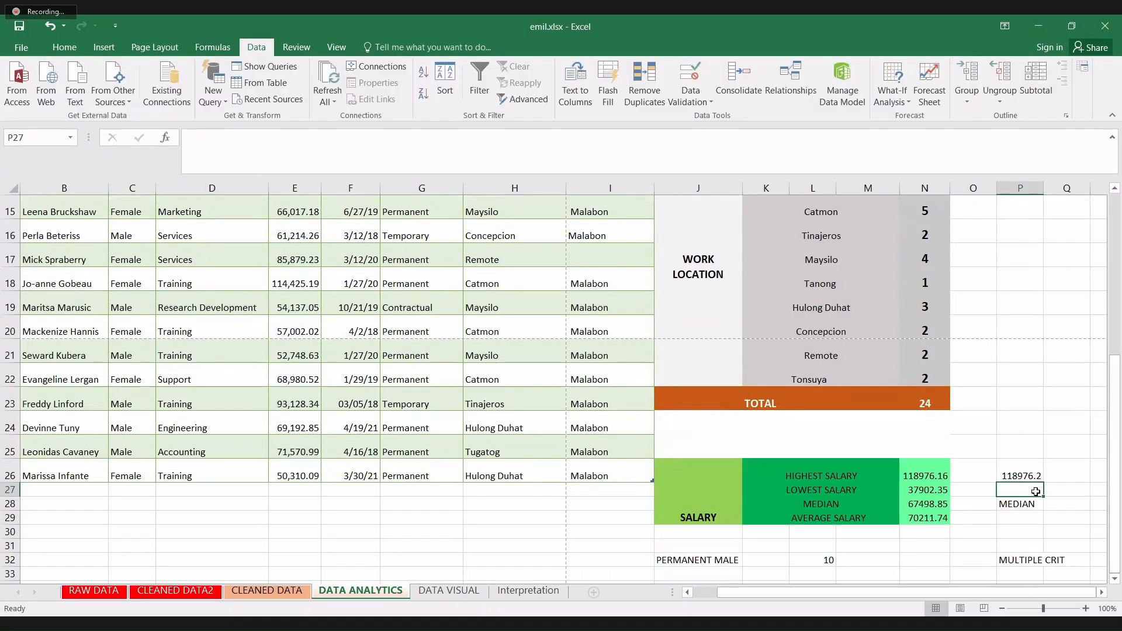
text(=)
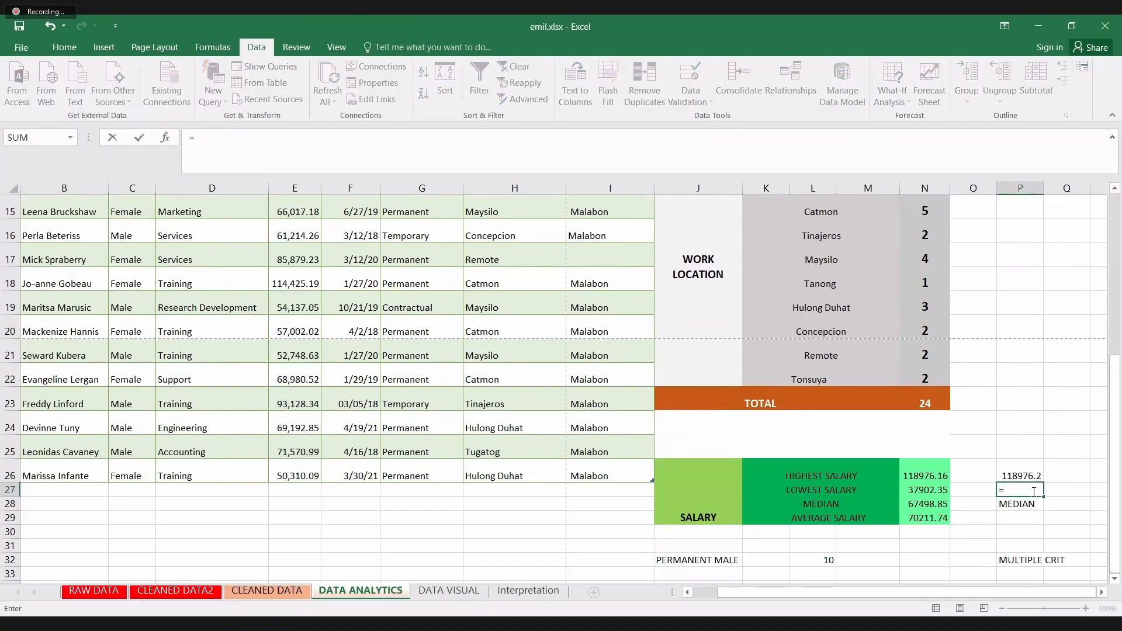
text(min)
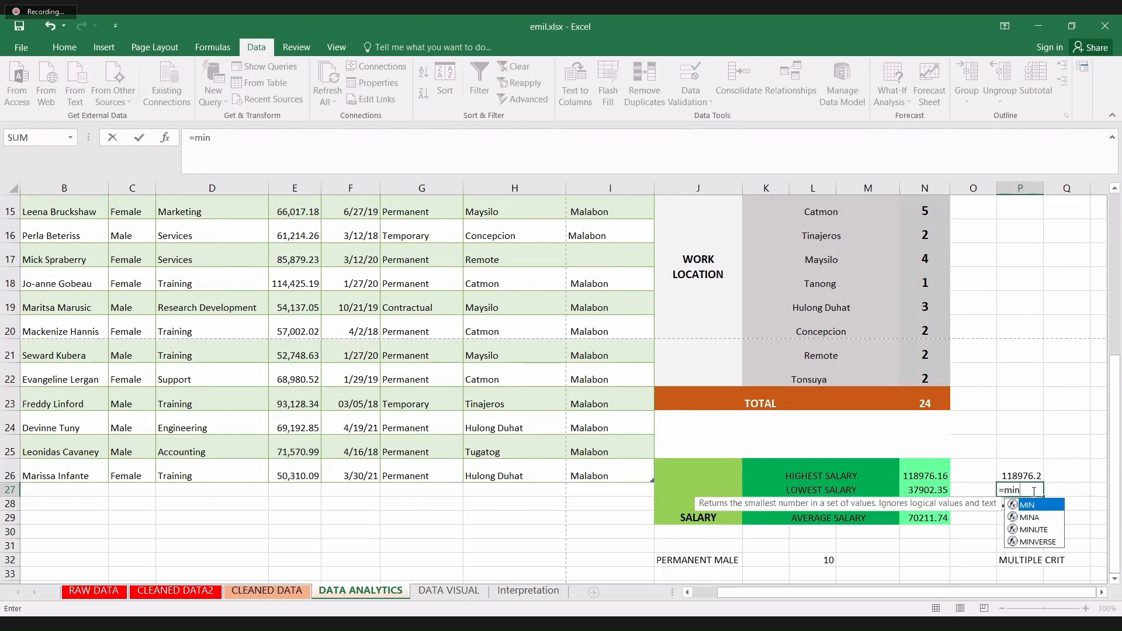
text(()
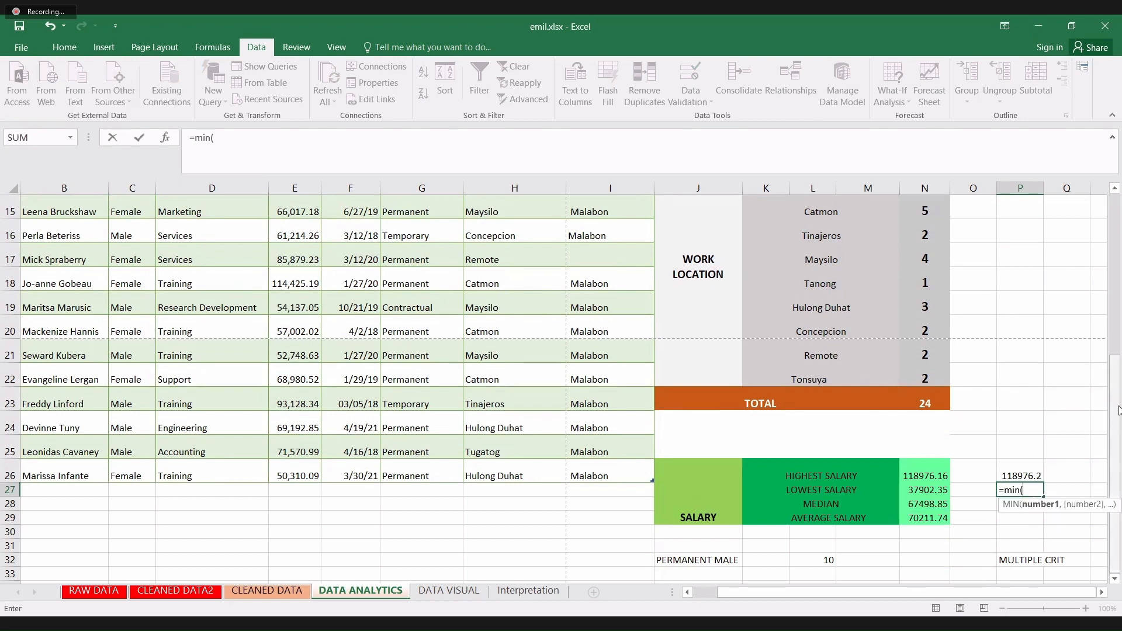
drag(1119, 410, 1091, 234)
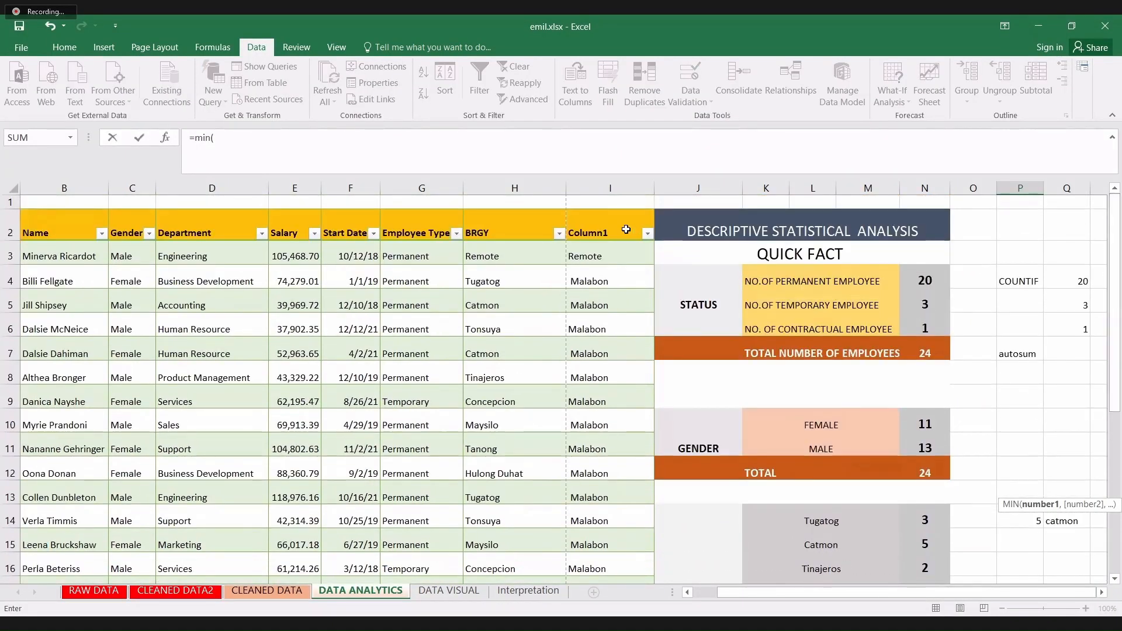
click(301, 257)
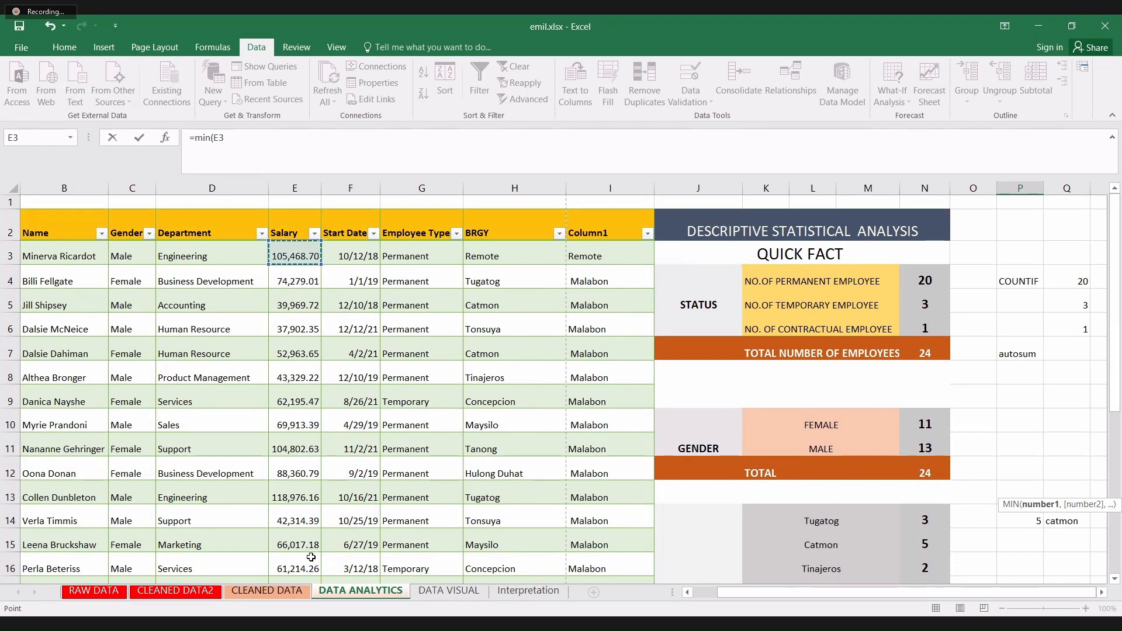
drag(309, 600, 306, 527)
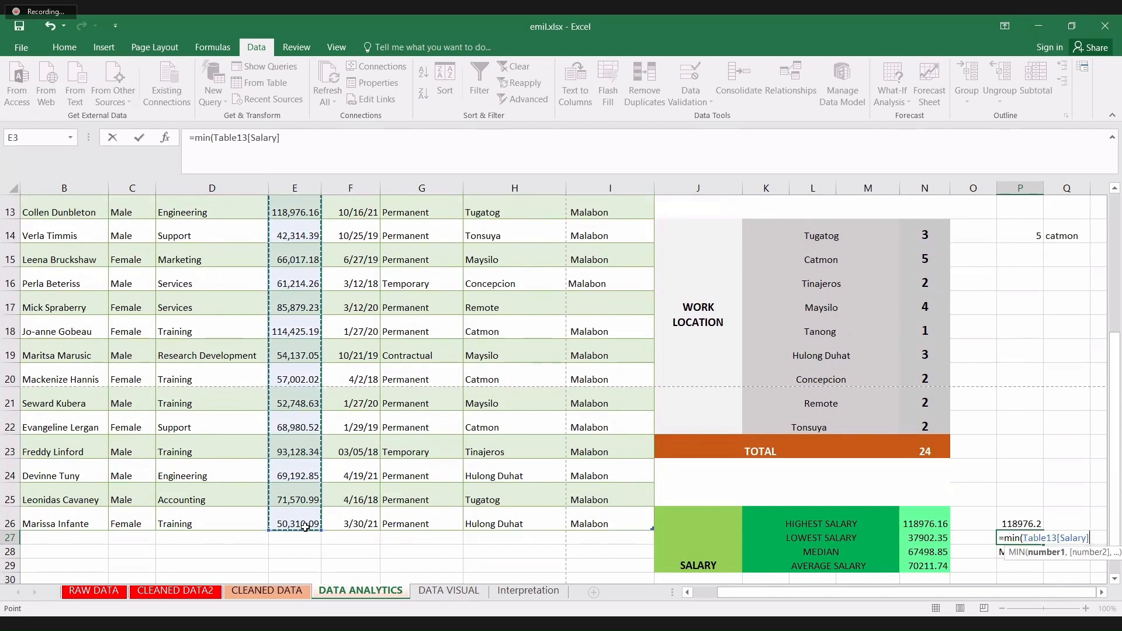
text(,)
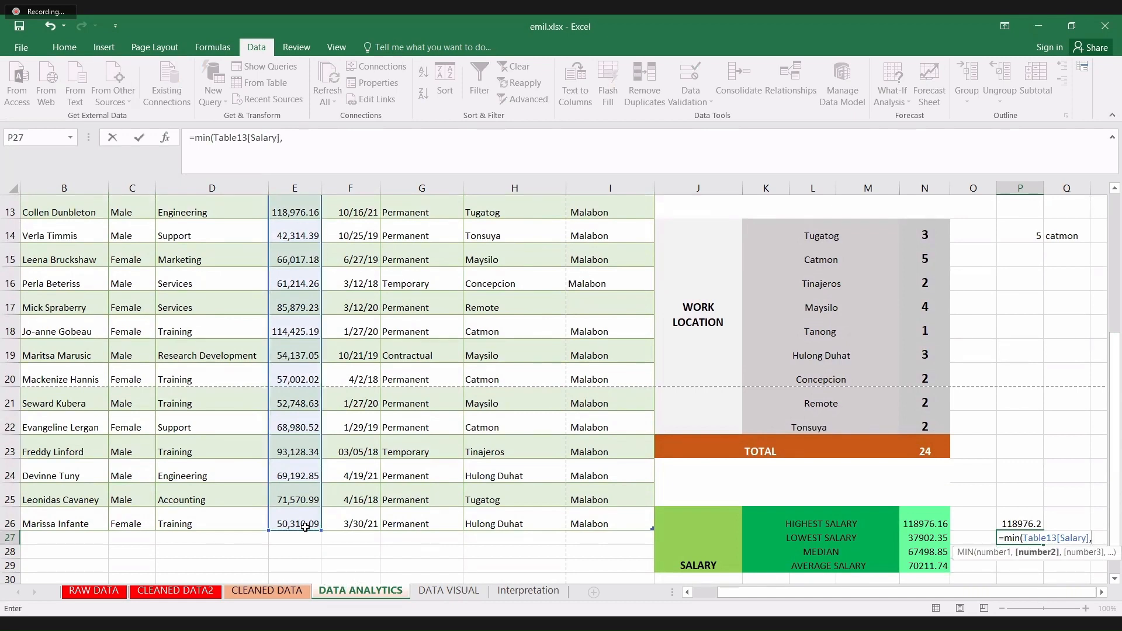
key(BackSpace)
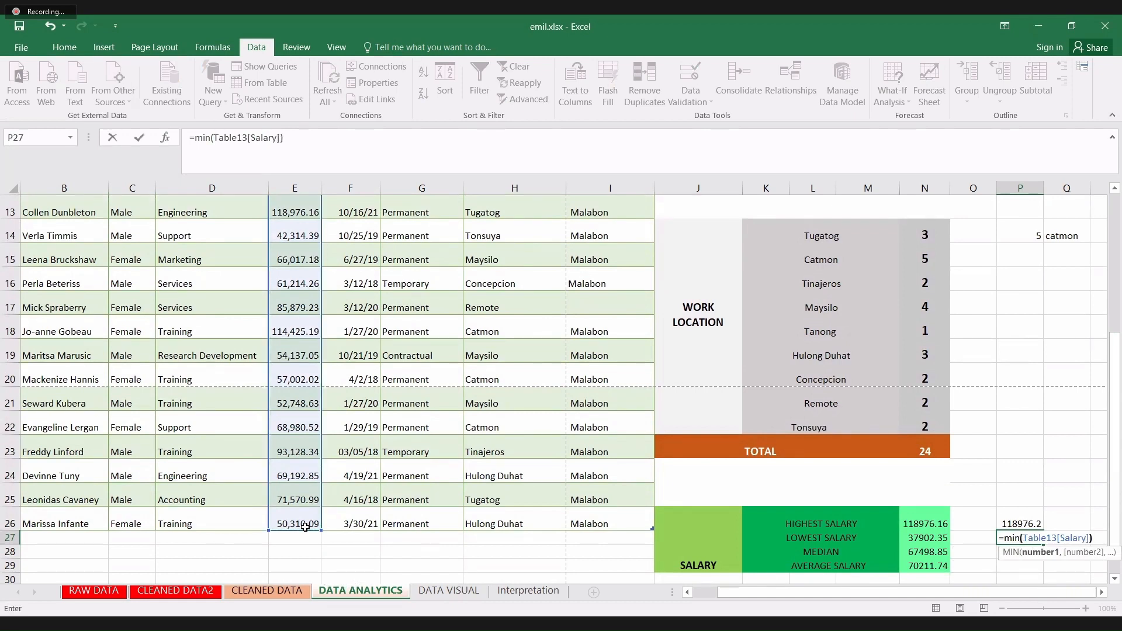
text())
key(Return)
key(Up)
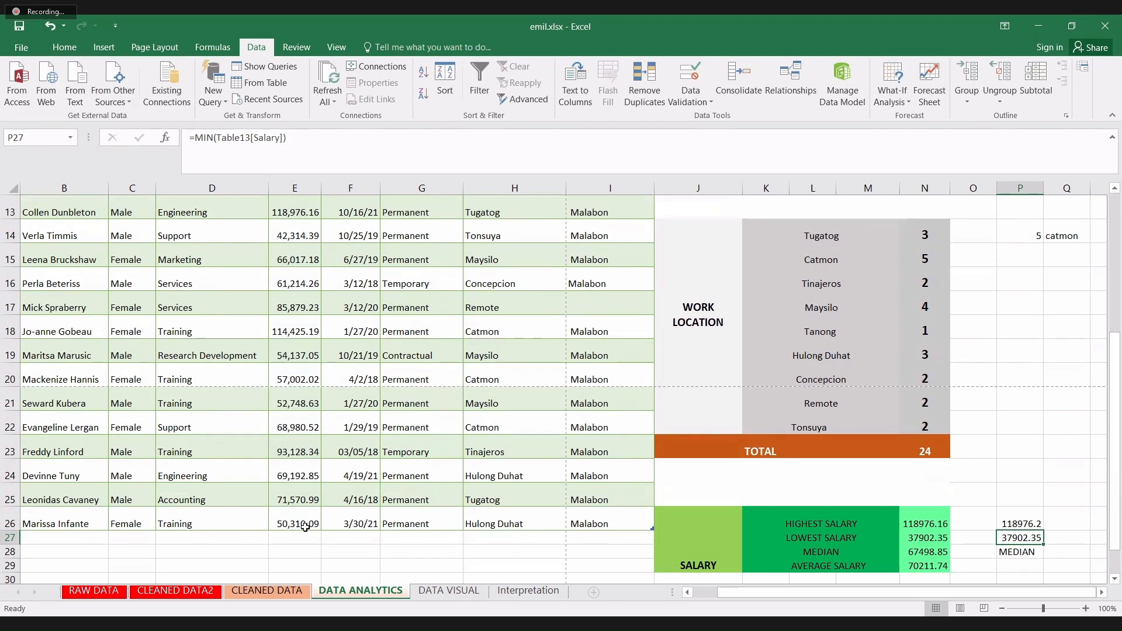
- Search the Salary column of the employee table for the lowest salary to check the MIN result
click(306, 527)
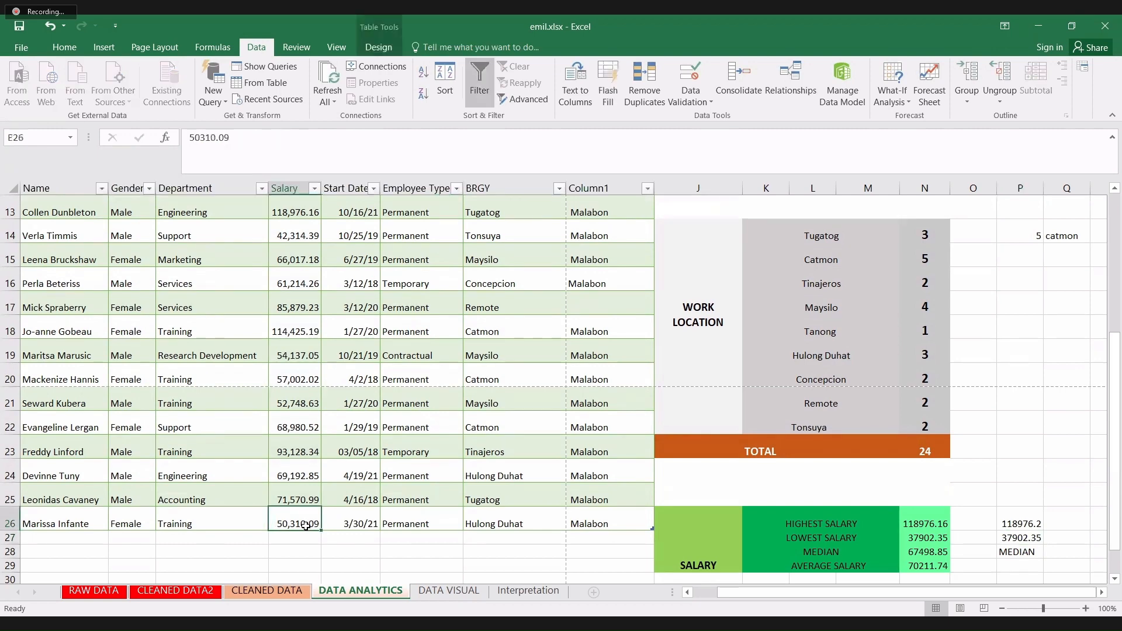
key(Up)
key(Up)
key(Up)
key(Up)
key(Up)
key(Up)
key(Up)
key(Up)
key(Up)
key(Up)
key(Up)
key(Up)
key(Up)
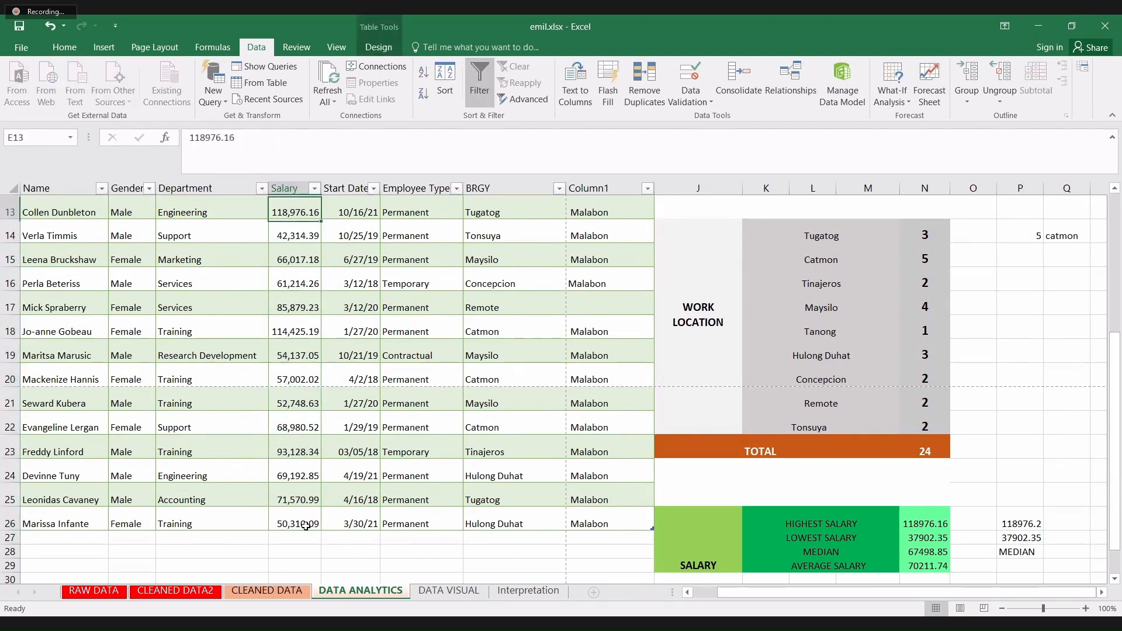
key(Up)
key(Up)
key(Up)
key(Up)
key(Up)
key(Up)
key(Up)
key(Up)
key(Up)
key(Up)
key(Up)
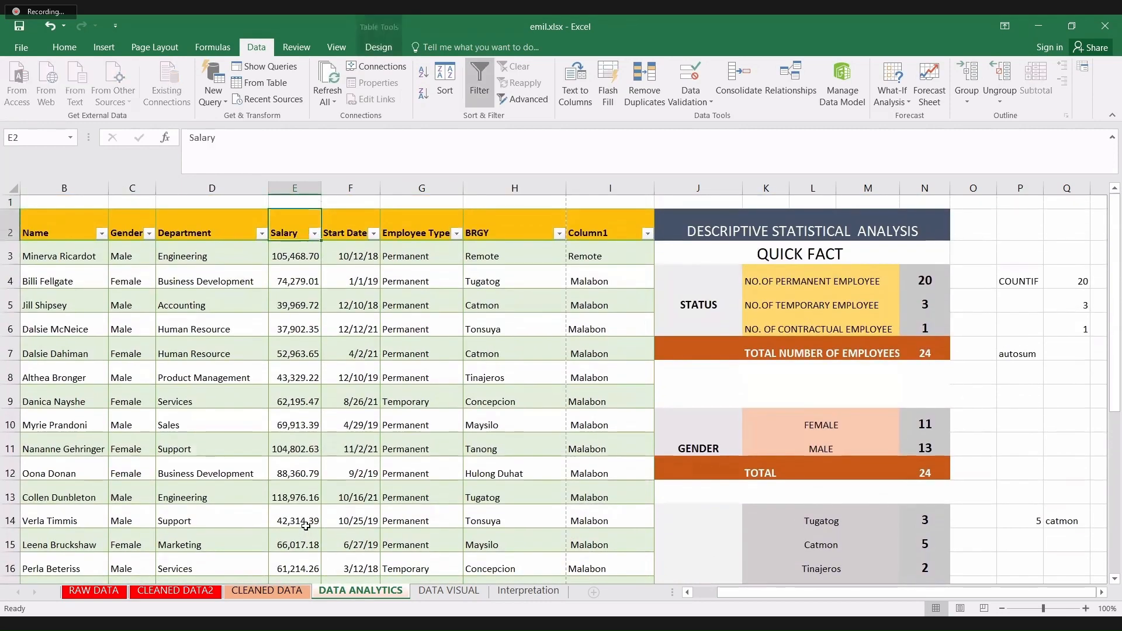
key(Down)
key(Down)
key(Down)
key(Down)
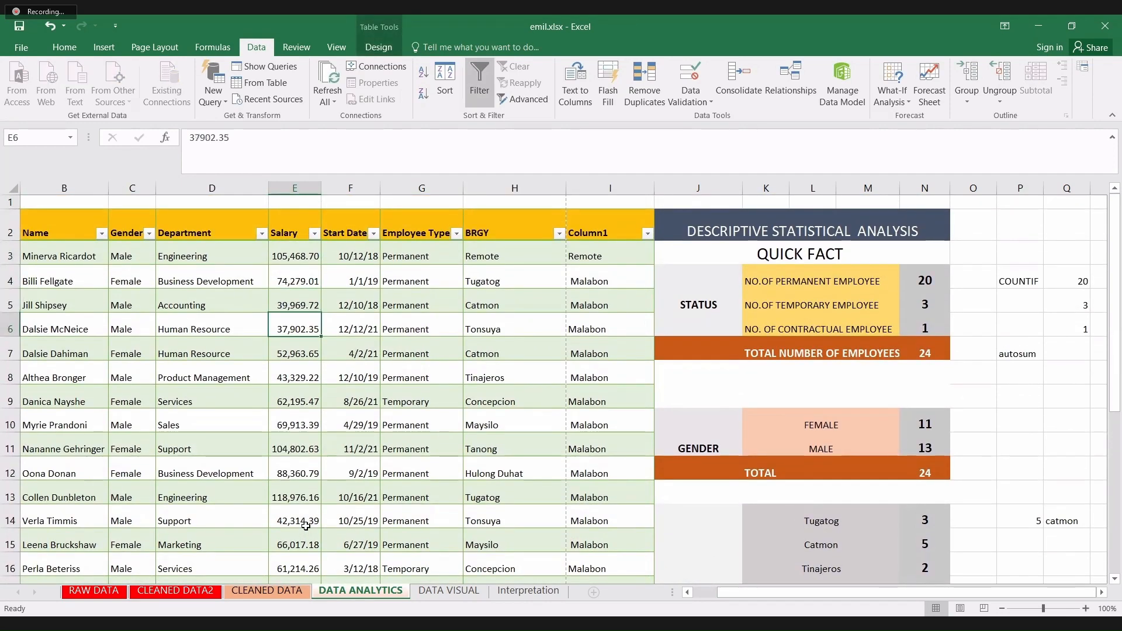
key(Down)
key(Down)
key(Down)
key(Up)
key(Up)
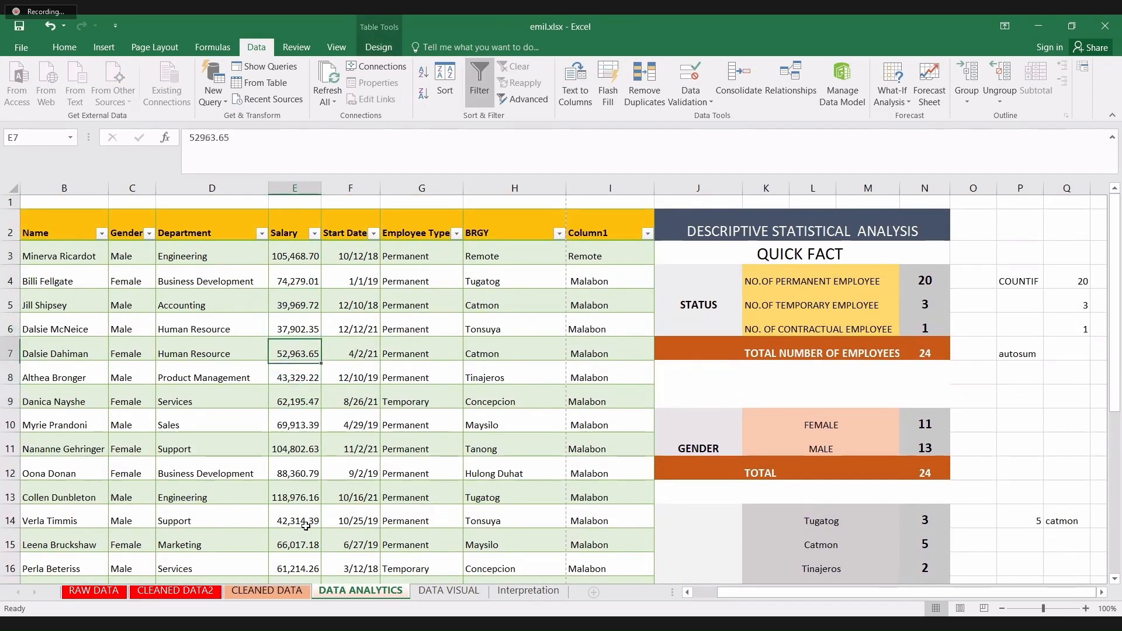
key(Up)
key(Up)
key(Down)
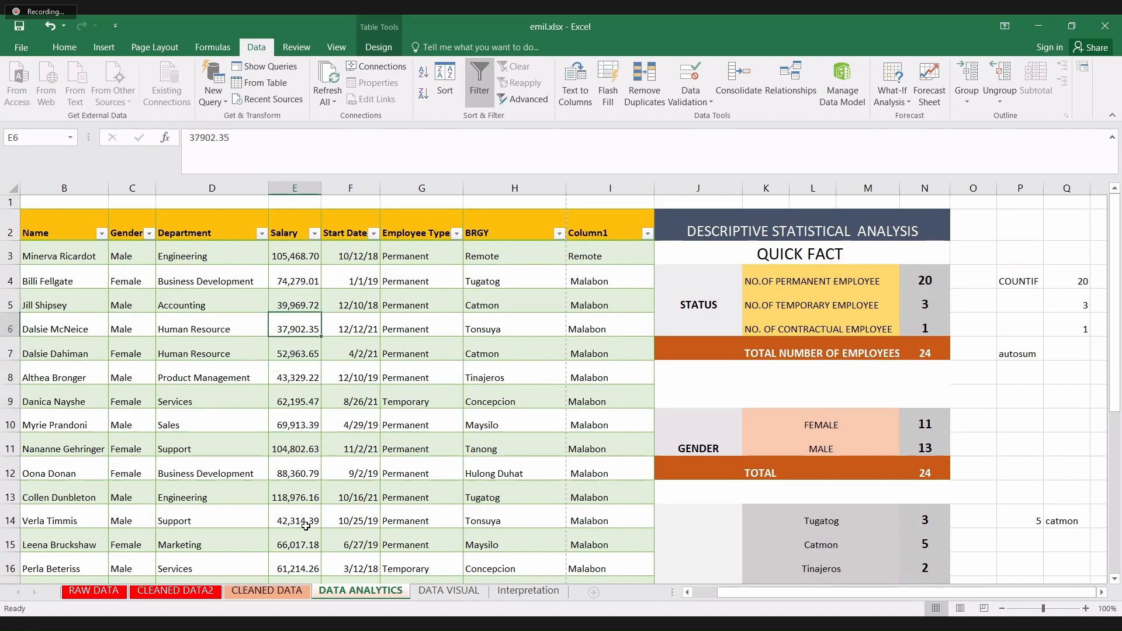
- Check which employee in the Name column has the lowest salary, and return to the Salary summary
key(Left)
key(Left)
key(Left)
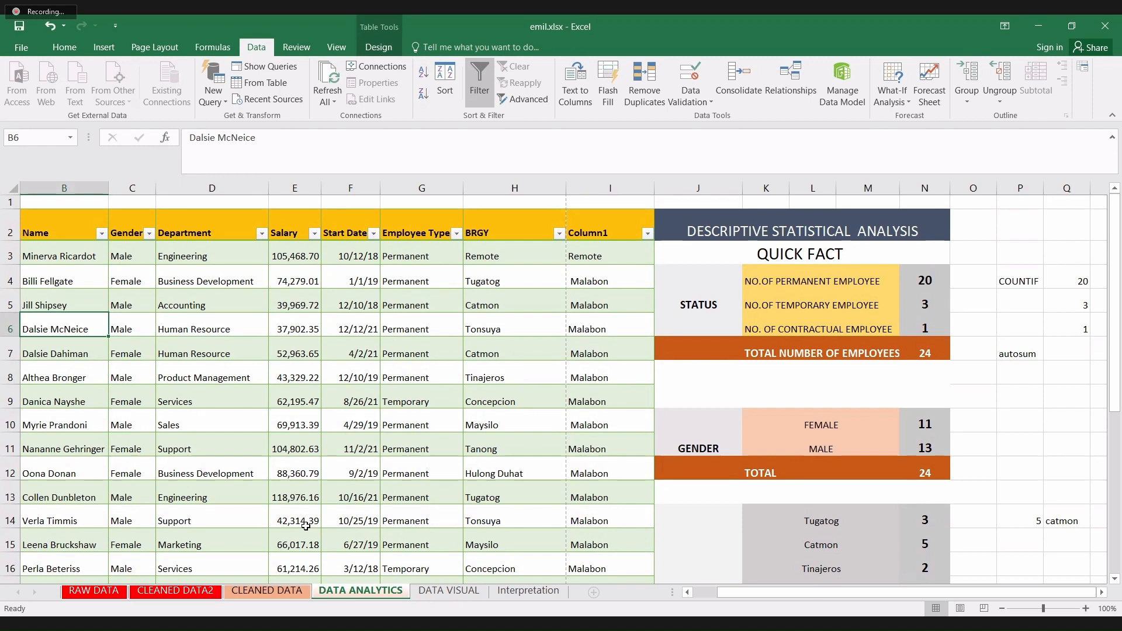
key(Right)
key(Right)
key(Right)
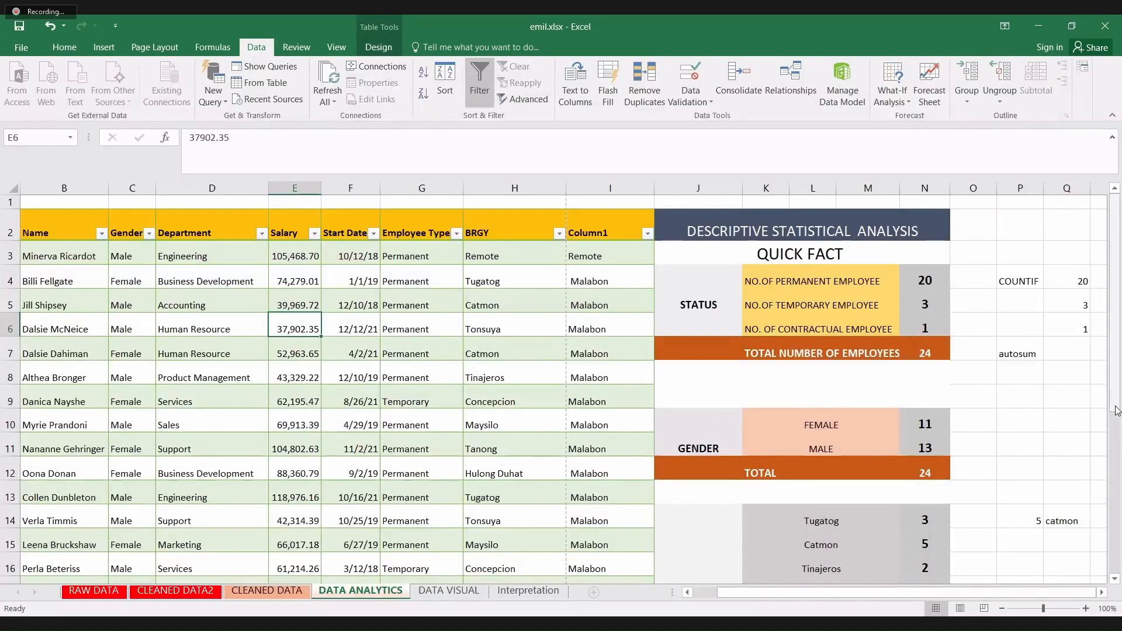
drag(1117, 412, 1104, 554)
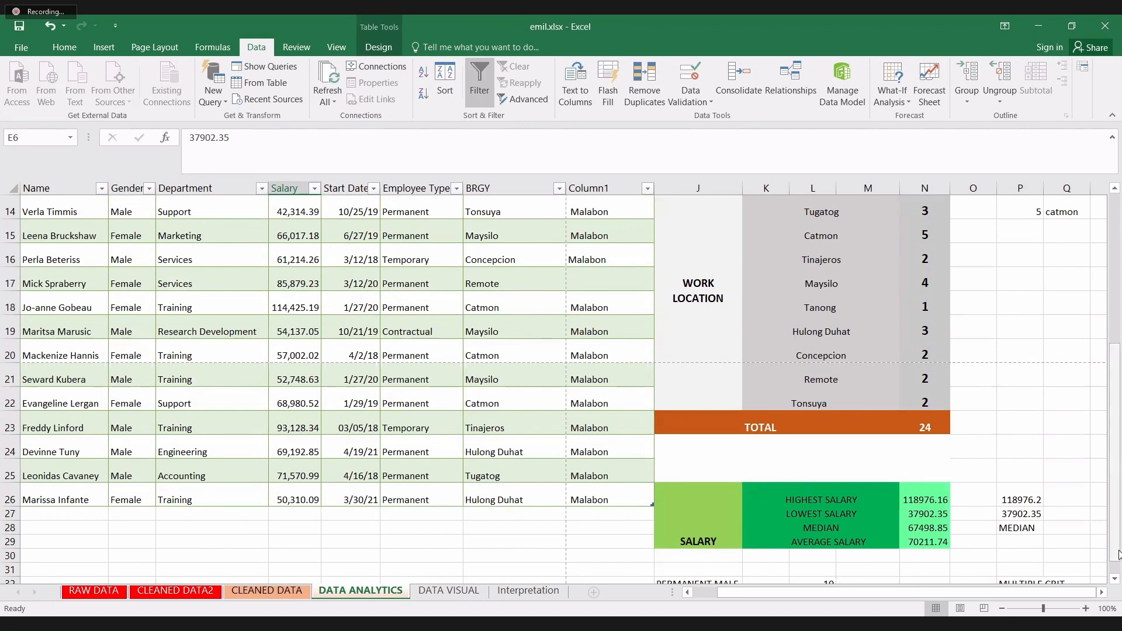
- Review the PERMANENT MALE row in row 32 and the COUNTIF formula for permanent employees in N4
drag(1119, 554, 1119, 565)
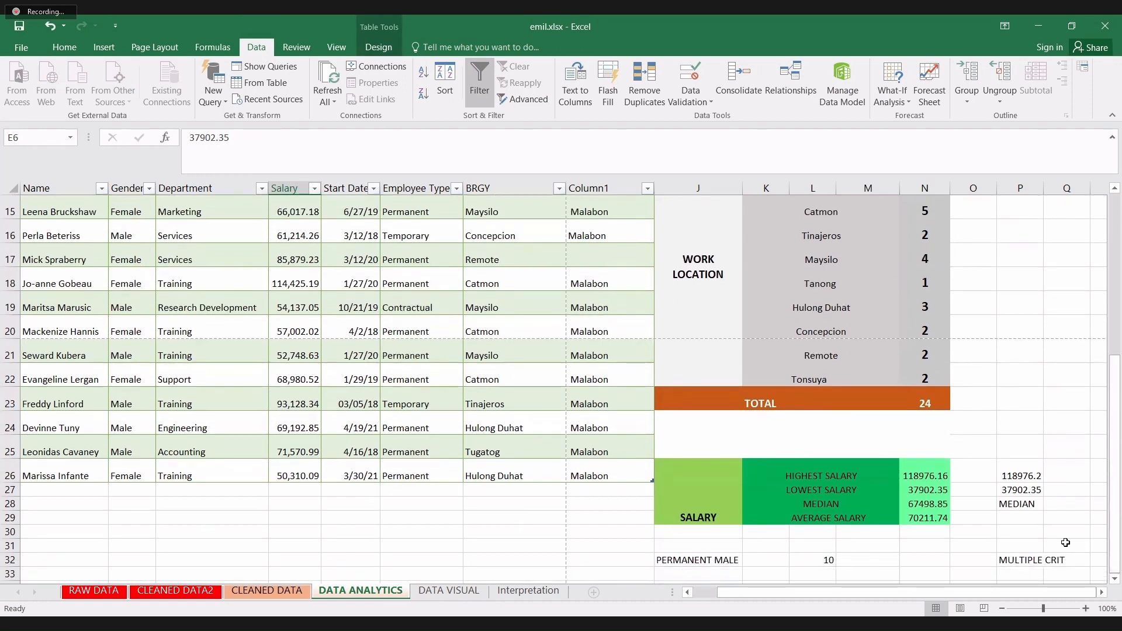
click(739, 560)
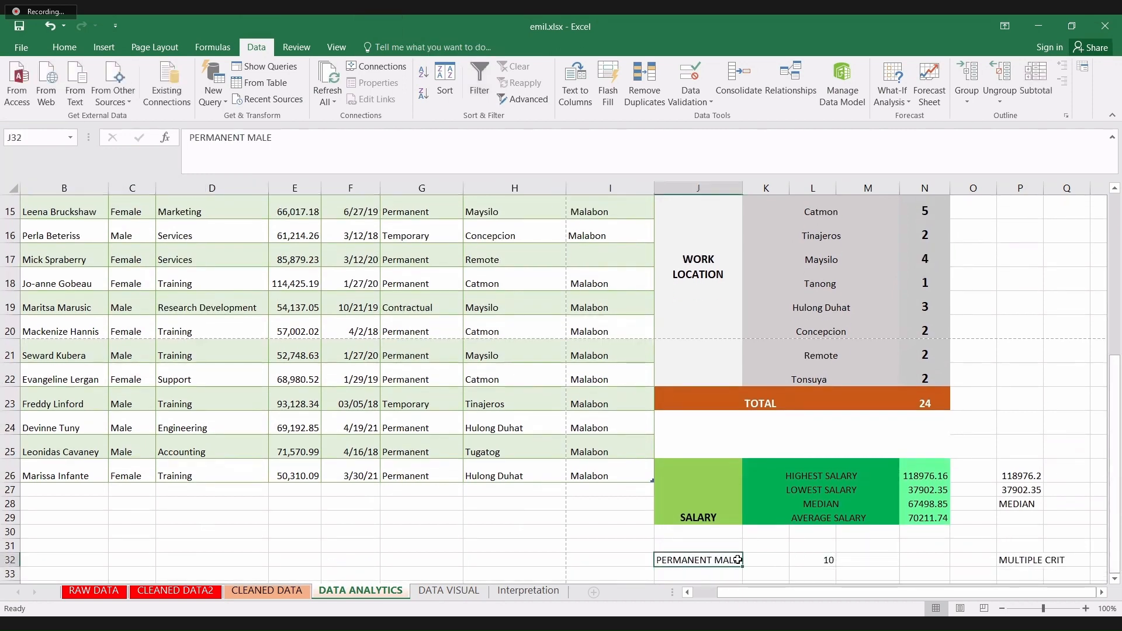
click(782, 561)
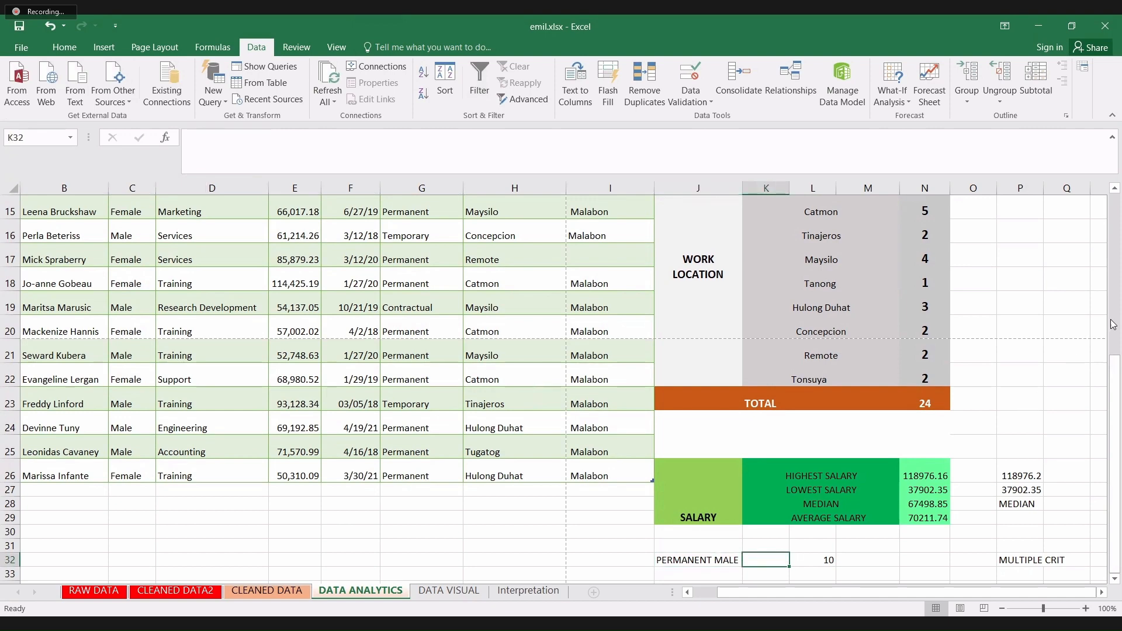
scroll(1114, 323, up, 3)
scroll(1114, 323, up, 2)
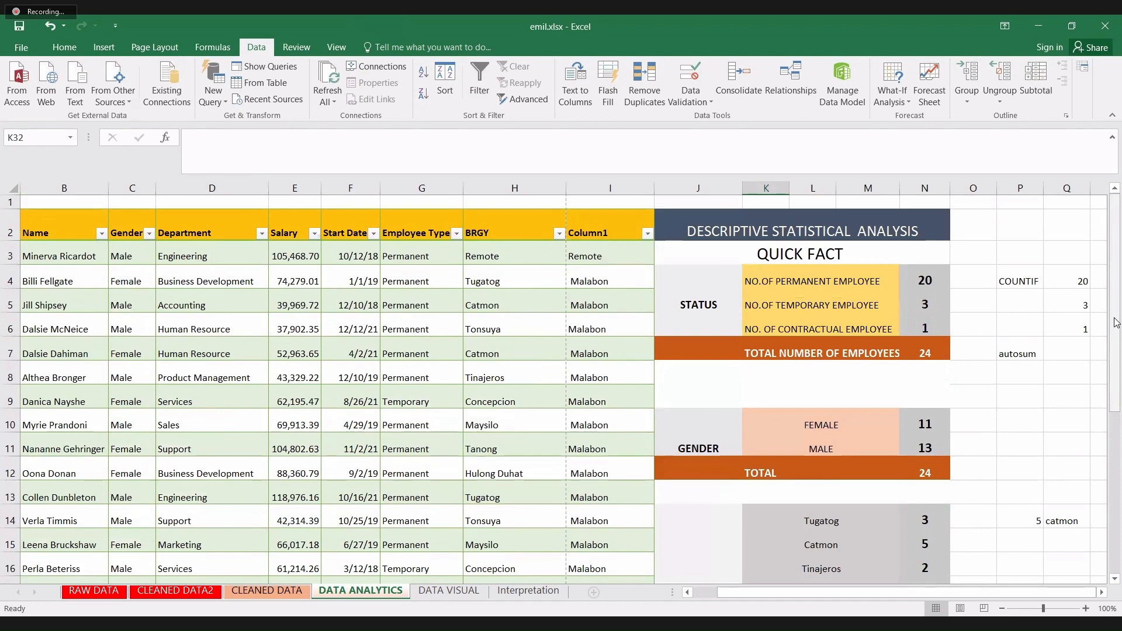
mouse_move(1116, 323)
mouse_down()
mouse_move(1121, 497)
mouse_move(1116, 323)
mouse_up()
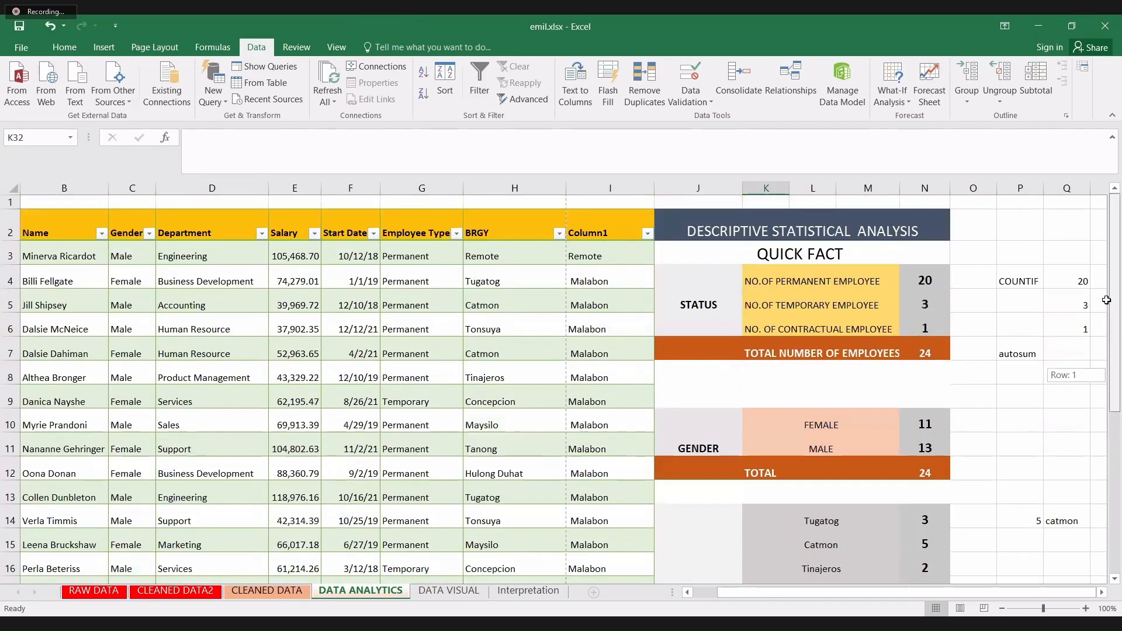
click(926, 283)
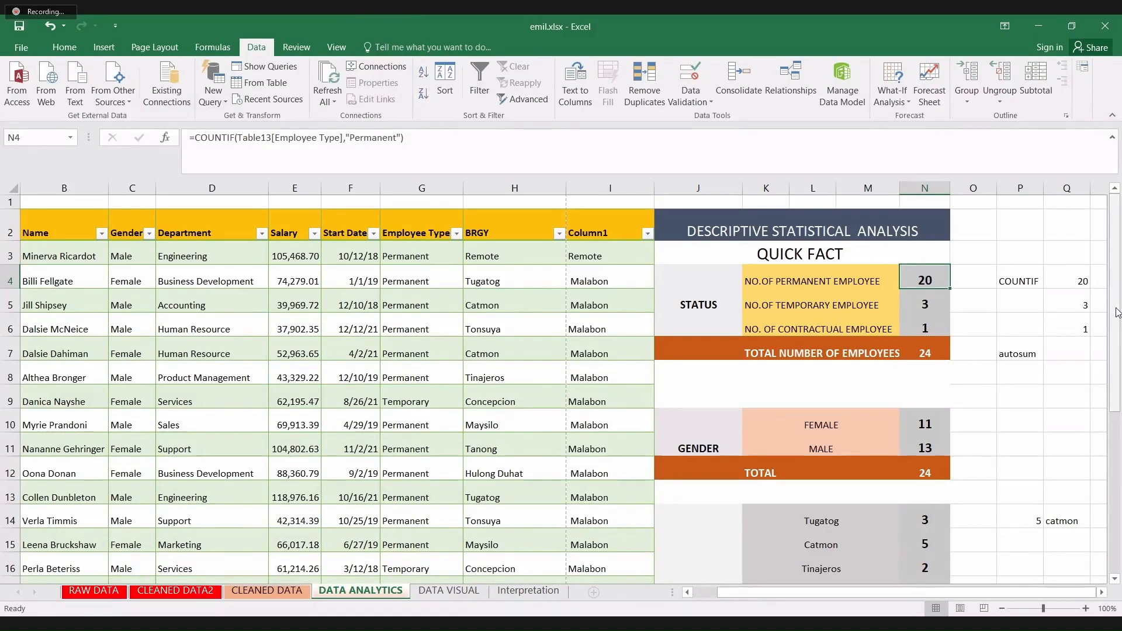
drag(1117, 313, 1118, 512)
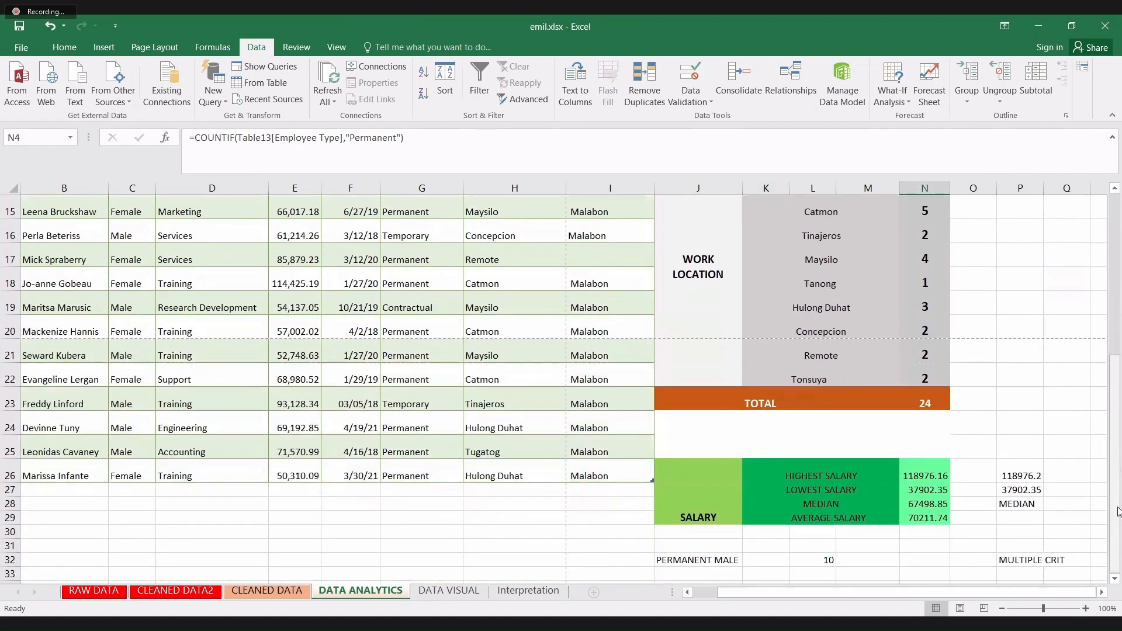
- Enter the label PERMANENT MALE in J31 and put a question mark in K31
click(733, 547)
text(perman)
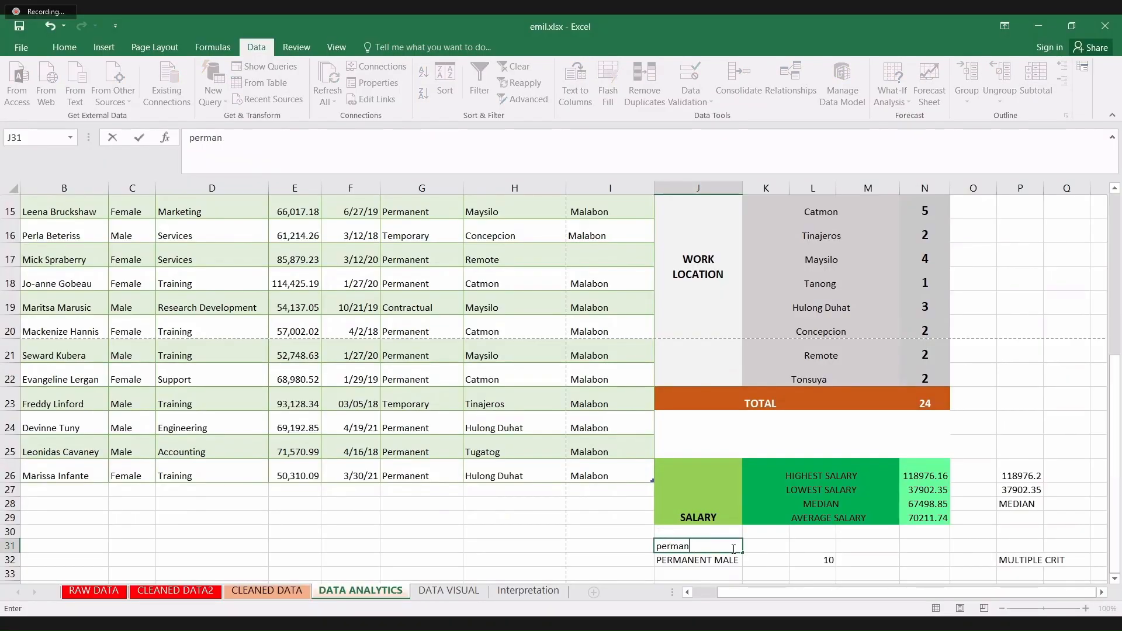
text(nent)
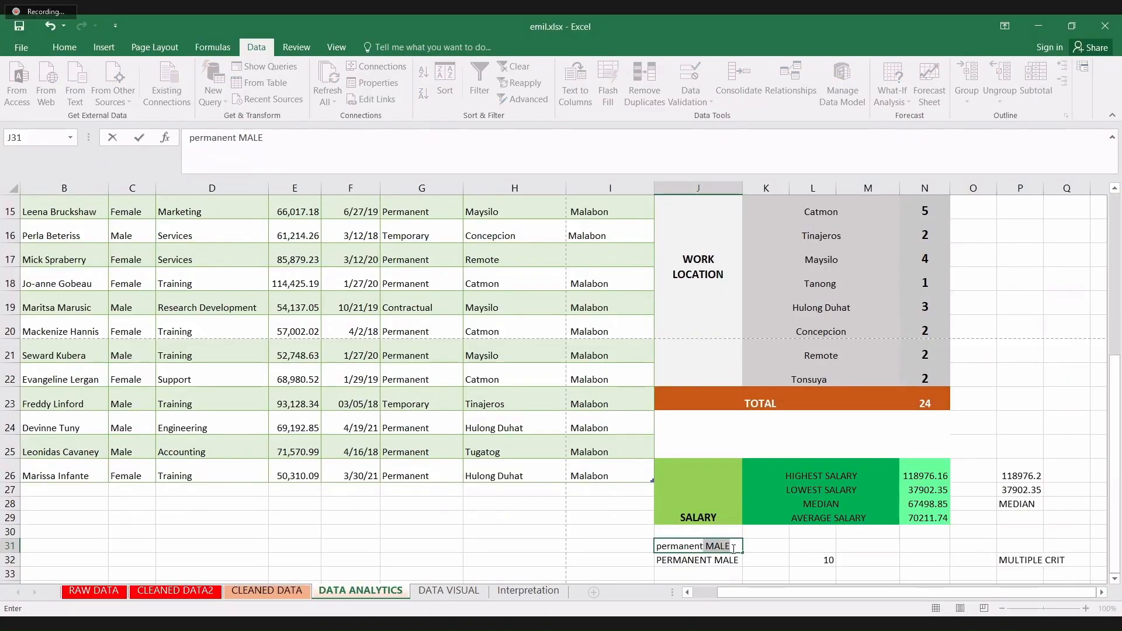
click(766, 543)
text(?)
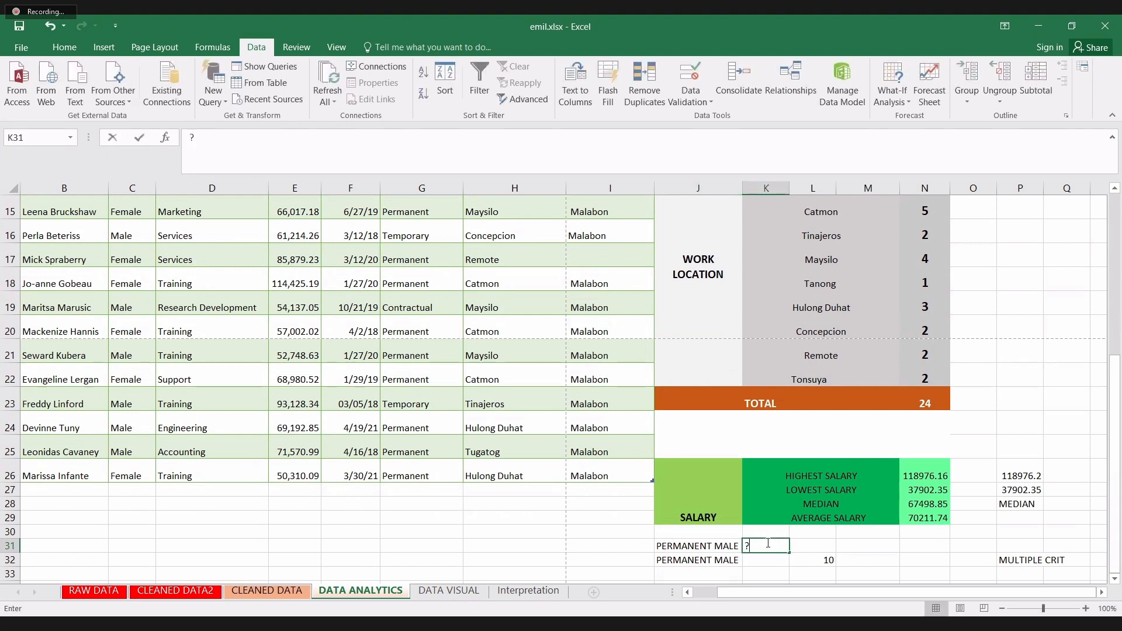
- Shorten the label in J31 to PERMANENT and select the neighbouring cell K31
click(728, 545)
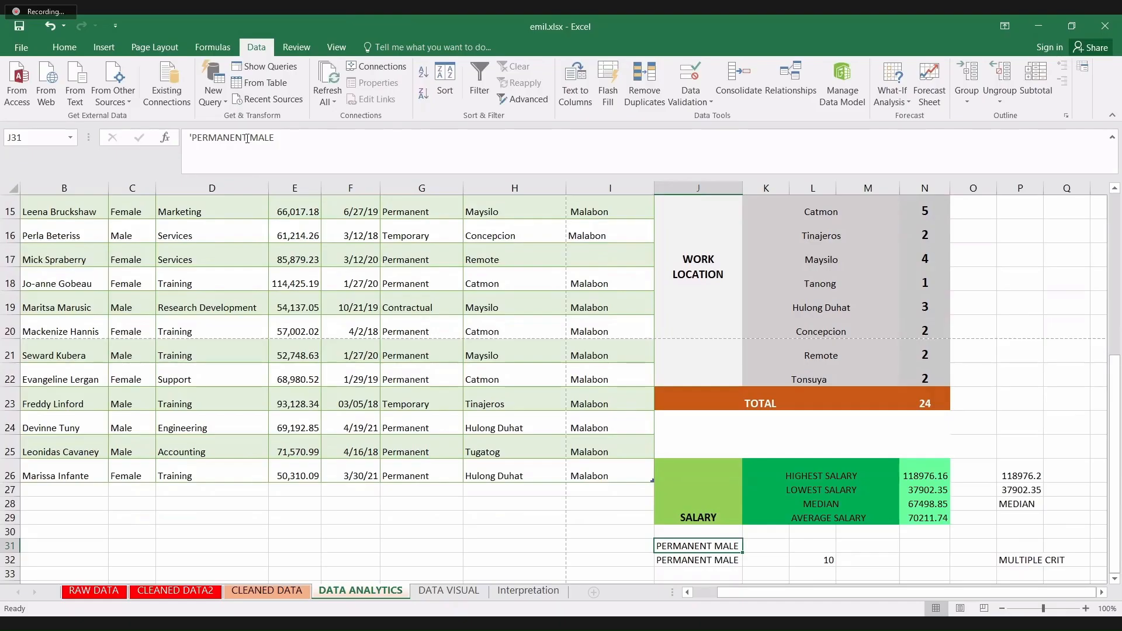
drag(248, 138, 275, 138)
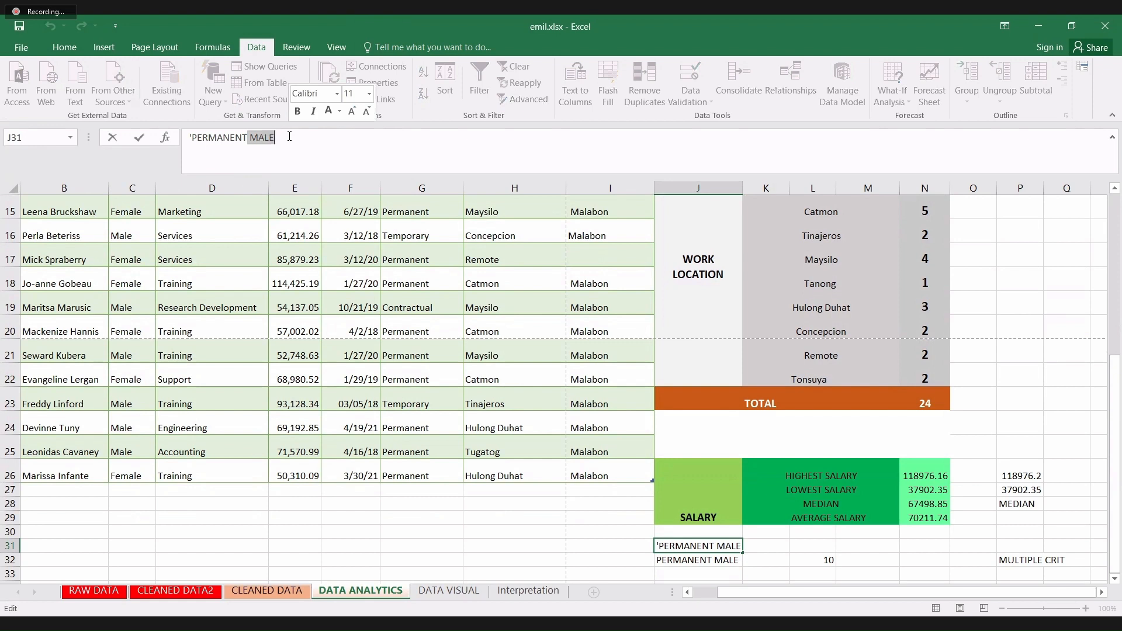
key(BackSpace)
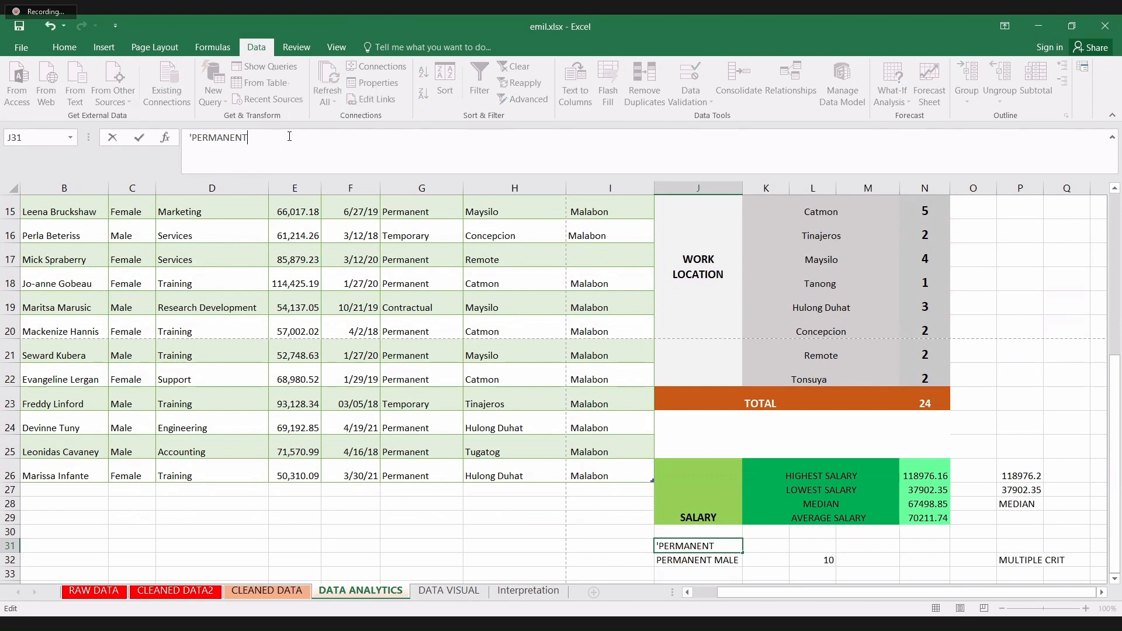
key(Return)
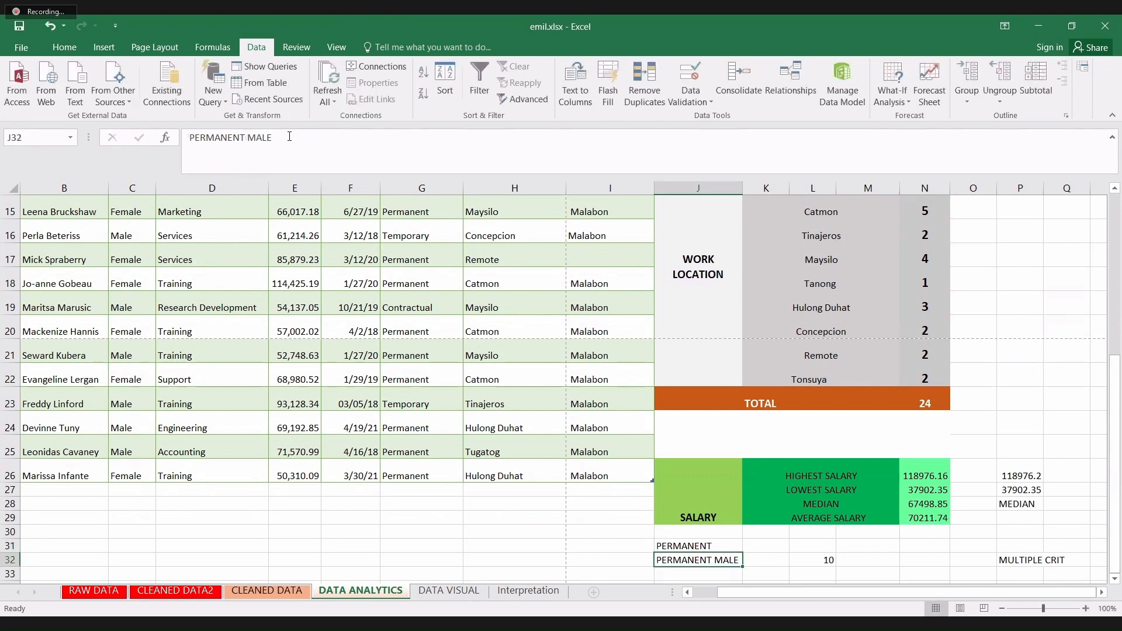
key(Up)
key(Right)
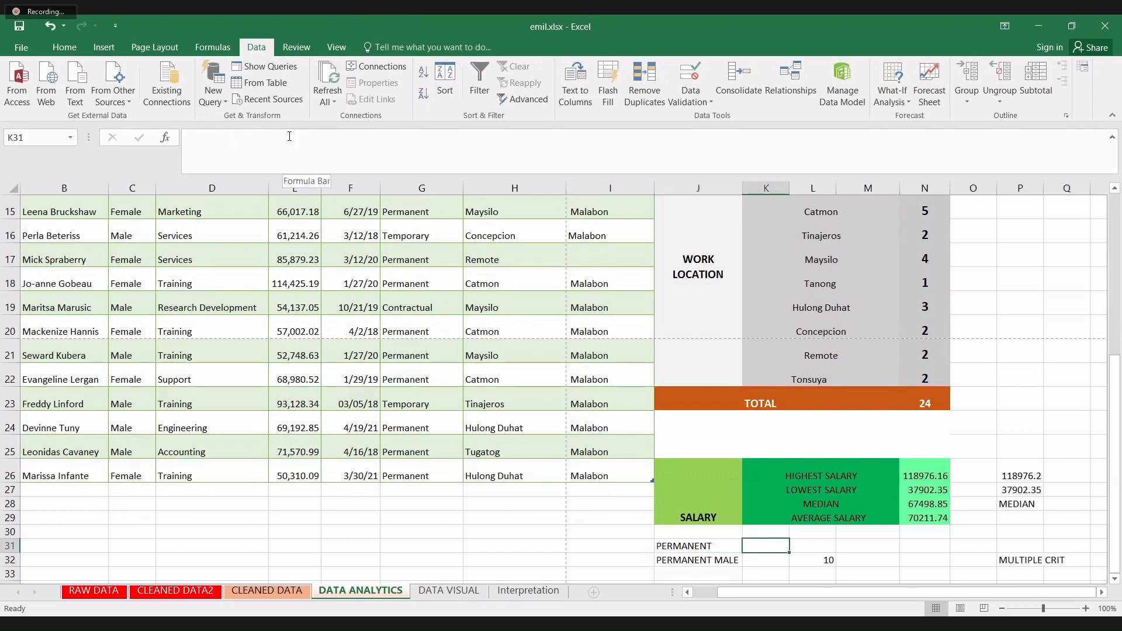
- Enter MALE in uppercase in K31, next to the PERMANENT label
text(male)
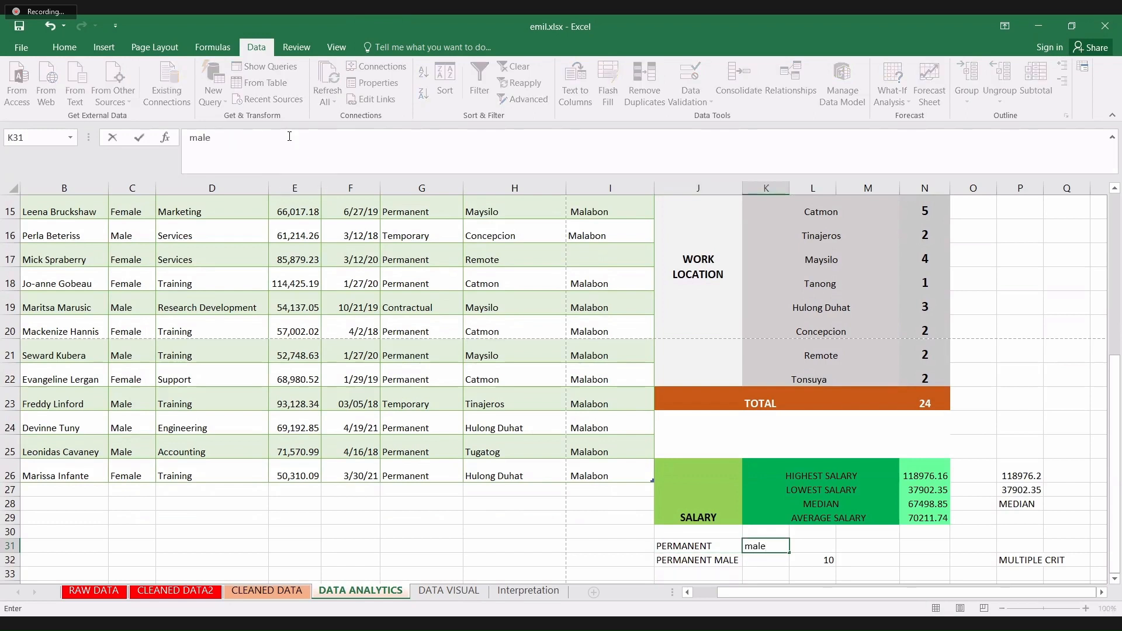
key(BackSpace)
key(BackSpace)
text(MALE)
key(Return)
key(Return)
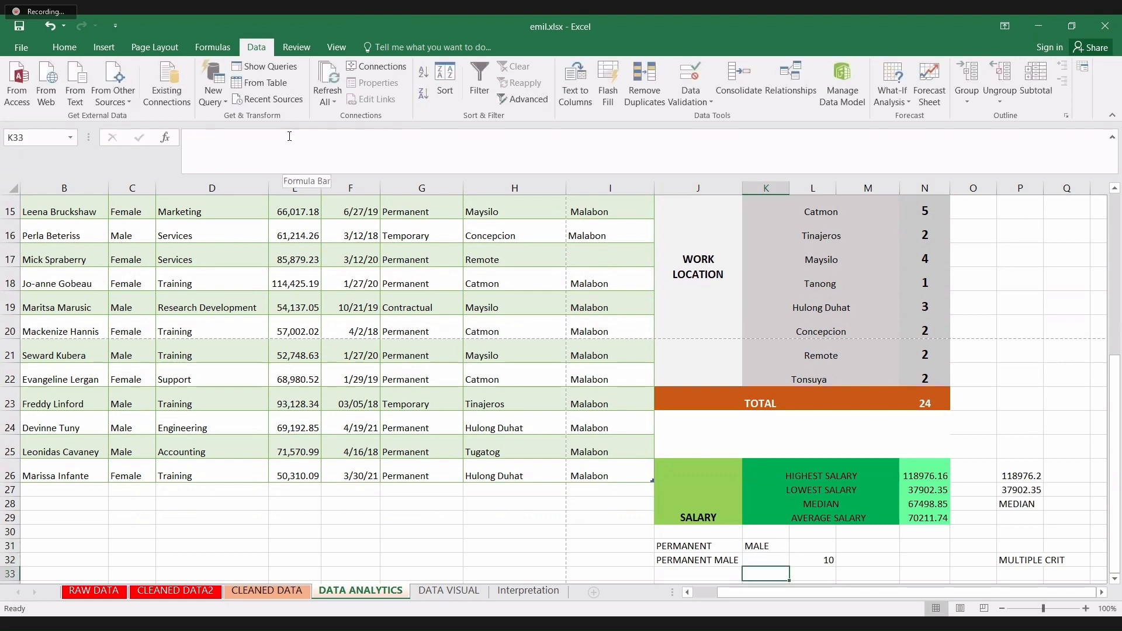
- Complete the label in P32 so it reads MULTIPLE CRITERIA
key(Right)
key(Right)
key(Right)
key(Right)
key(Right)
key(Right)
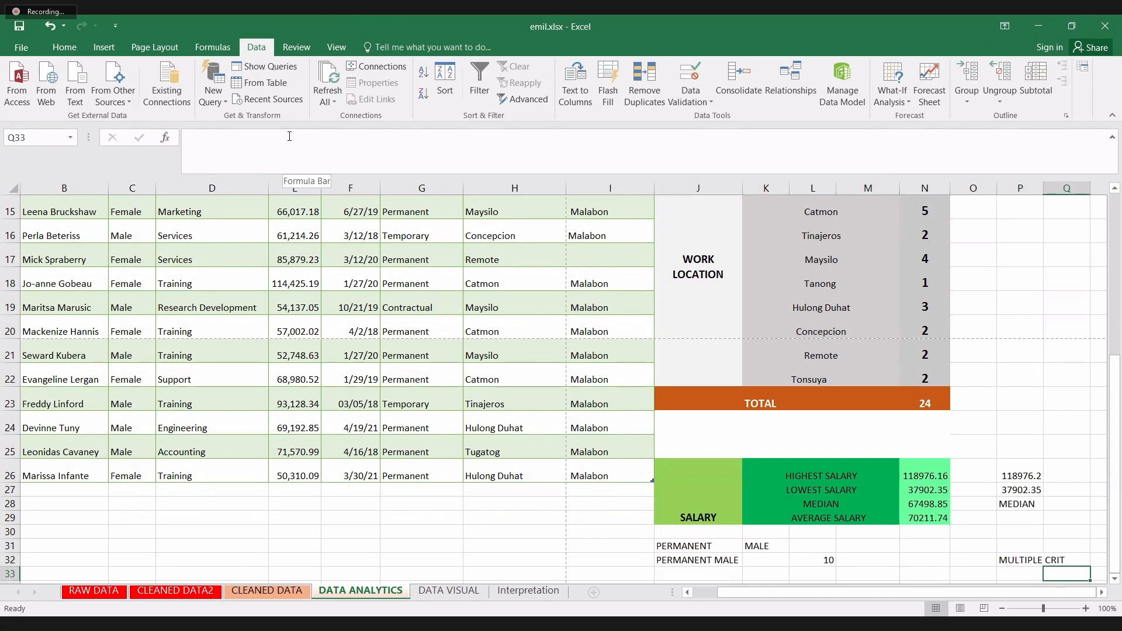
key(Up)
key(Left)
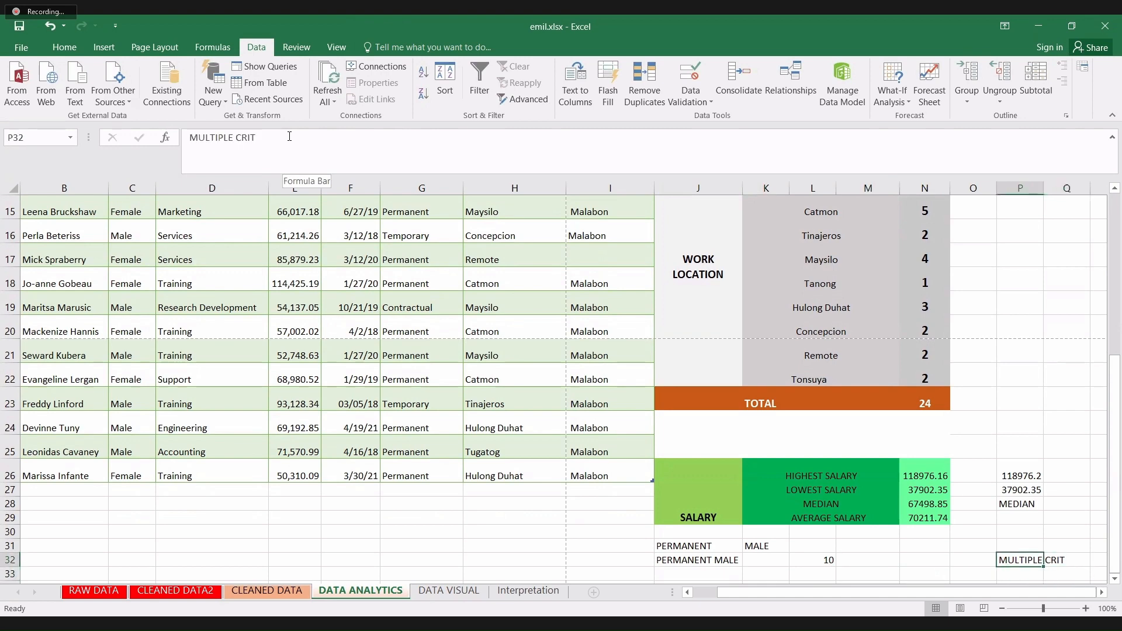
click(261, 137)
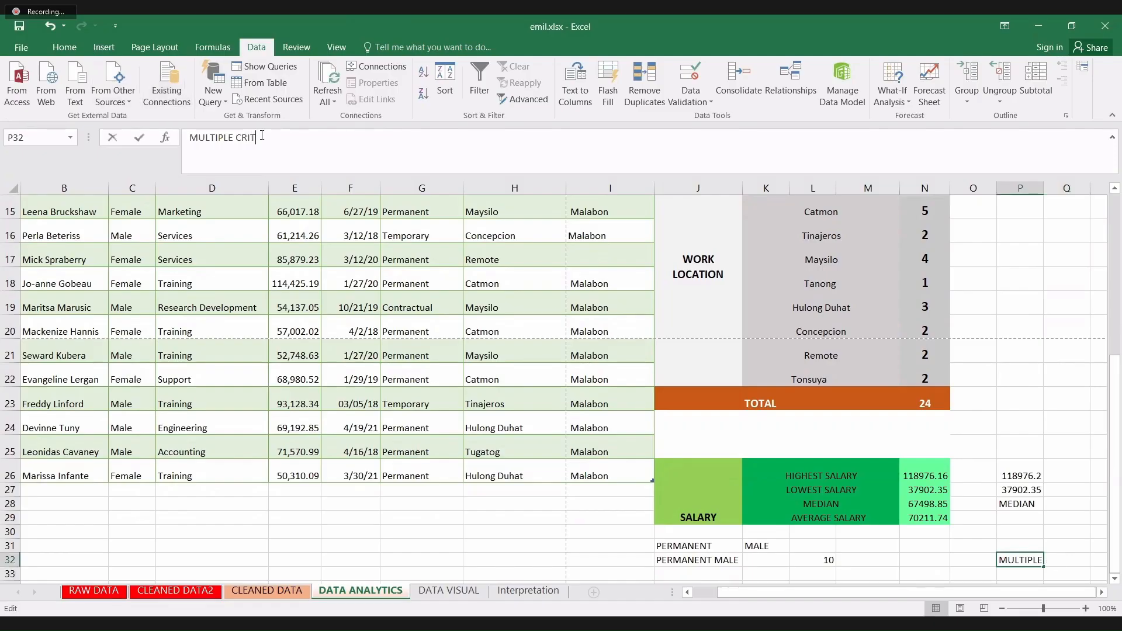
text(ER)
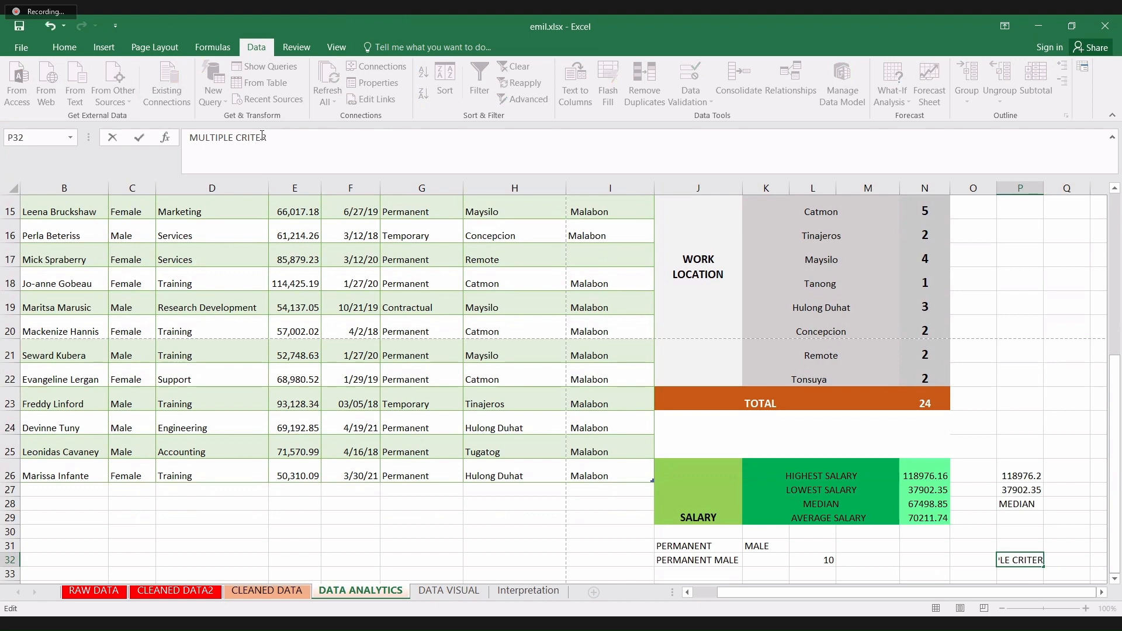
text(IA)
key(Return)
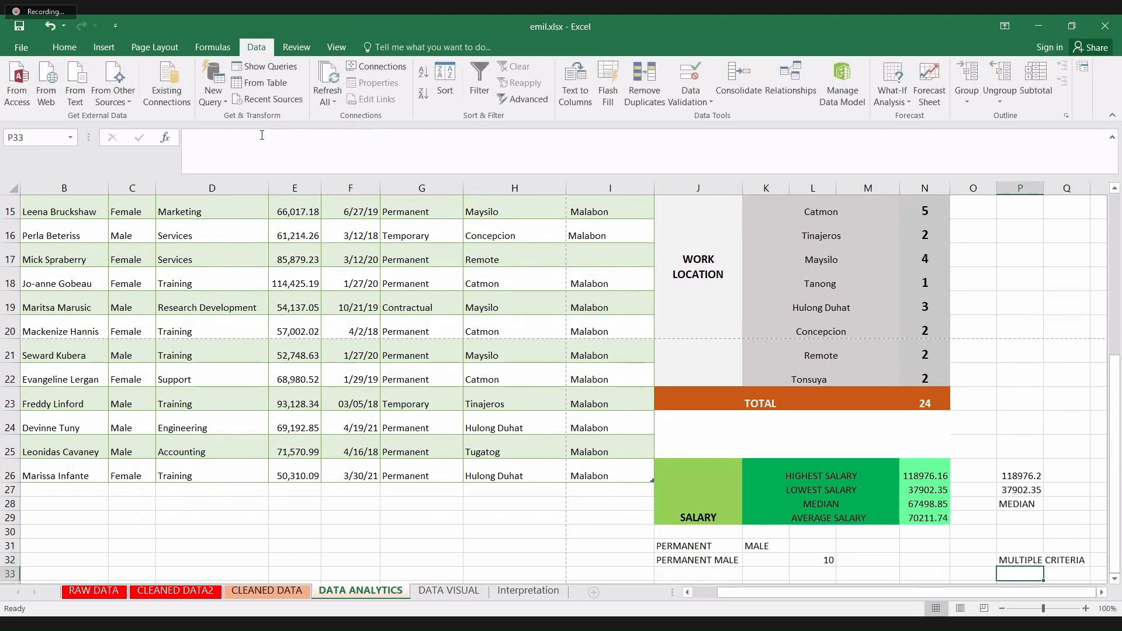
- Begin a COUNTIFS formula in P33 with the Employee Type range G3:G27 and the first criterion "Permanent"
scroll(262, 135, down, 1)
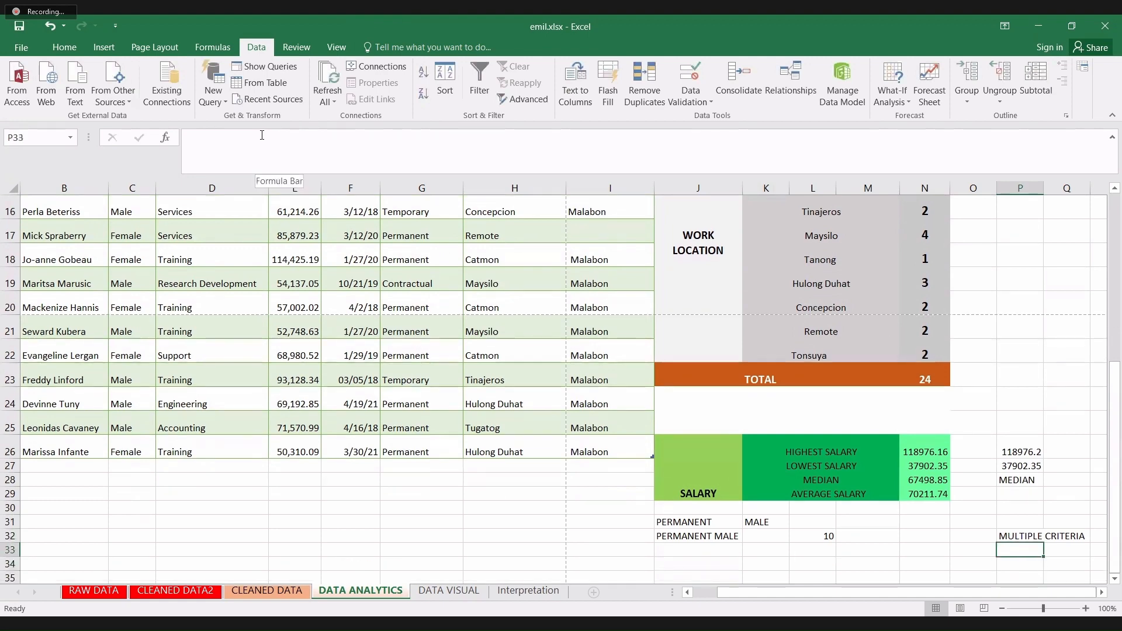
key(Down)
key(Up)
key(Up)
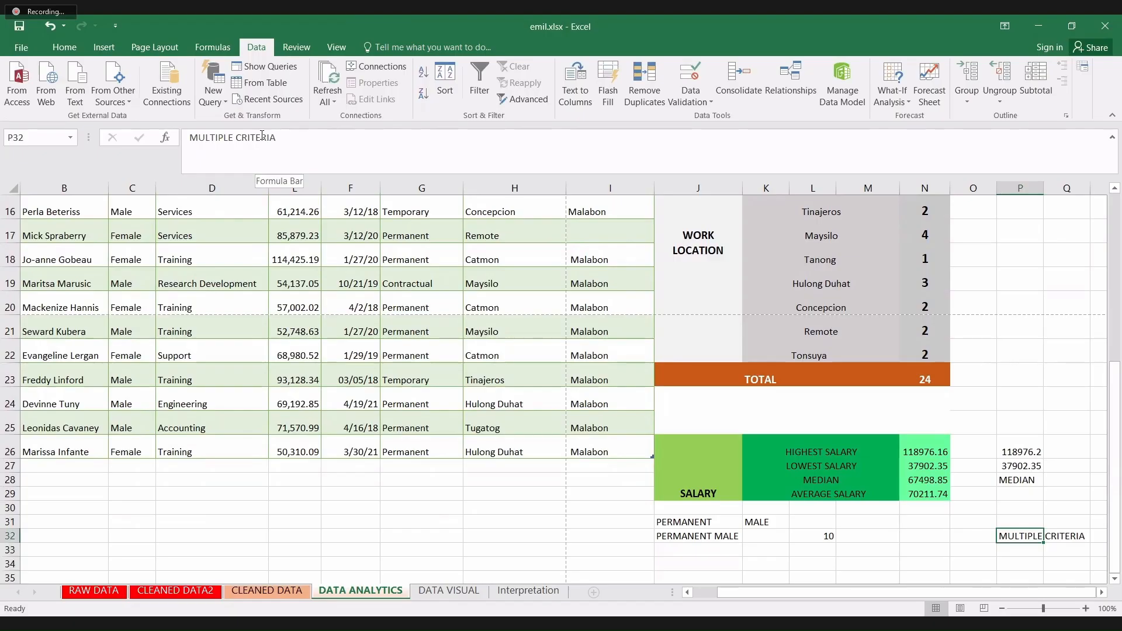
key(Down)
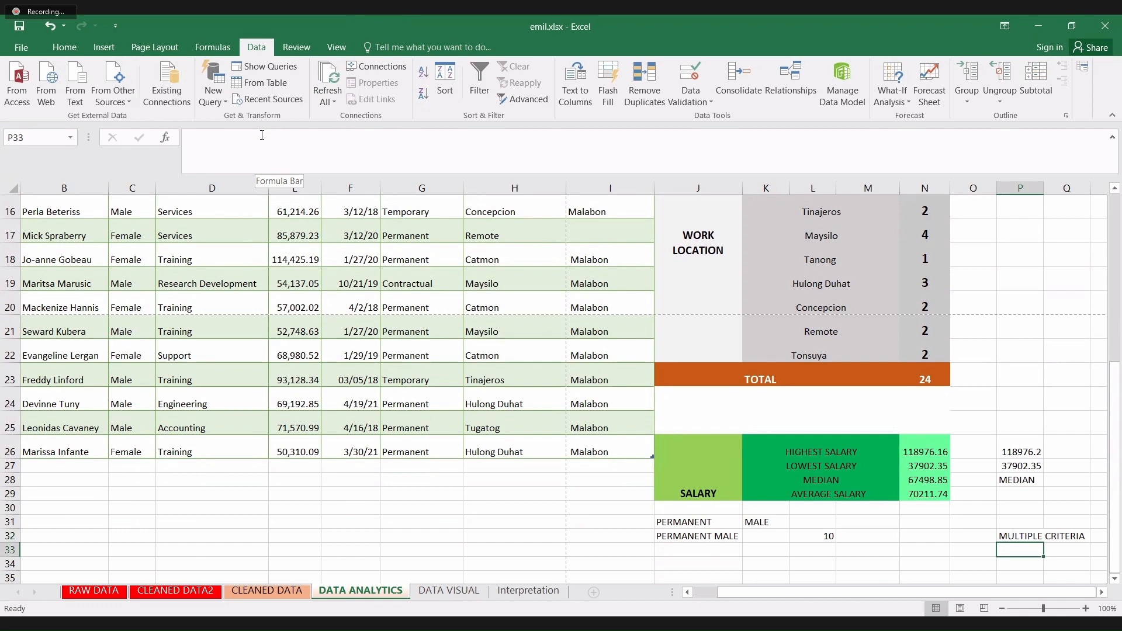
text(=)
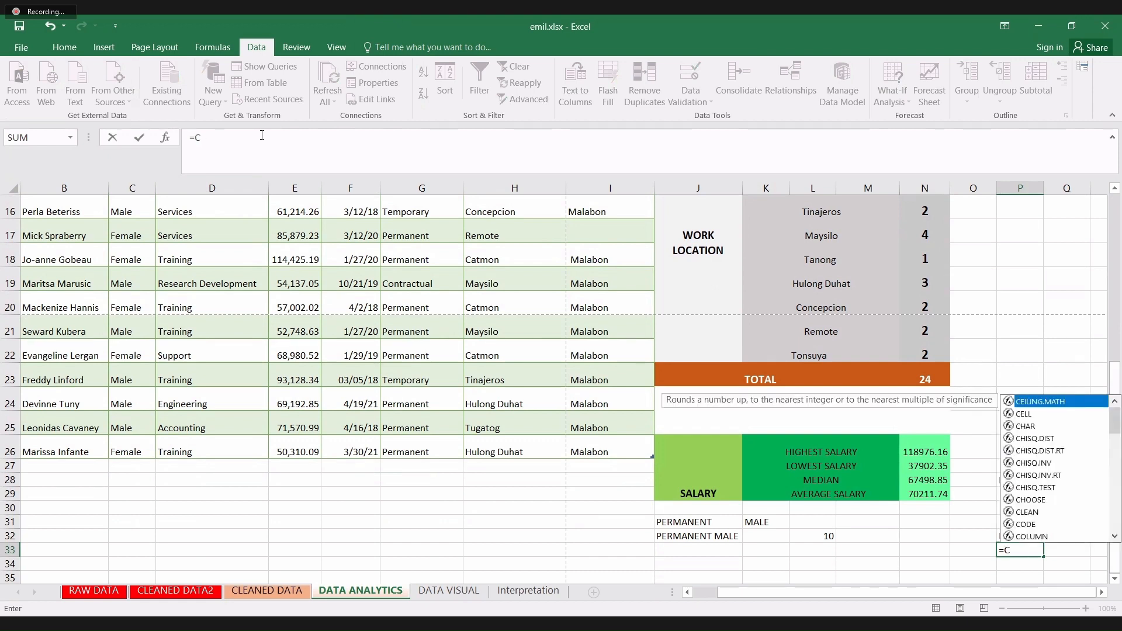
text(COUNTIF)
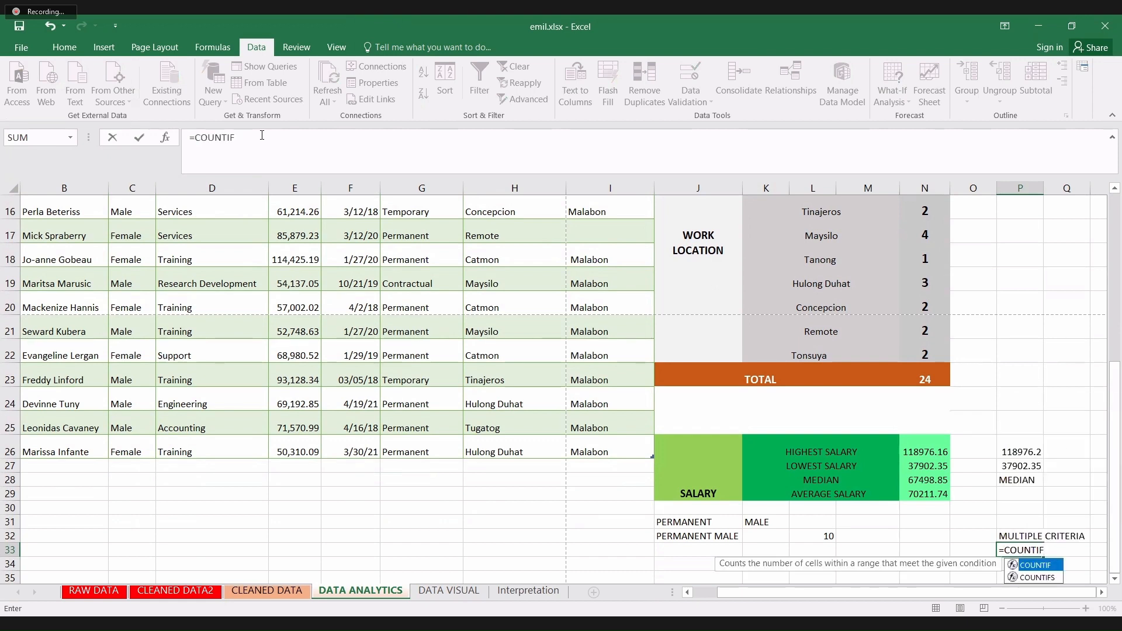
text(S)
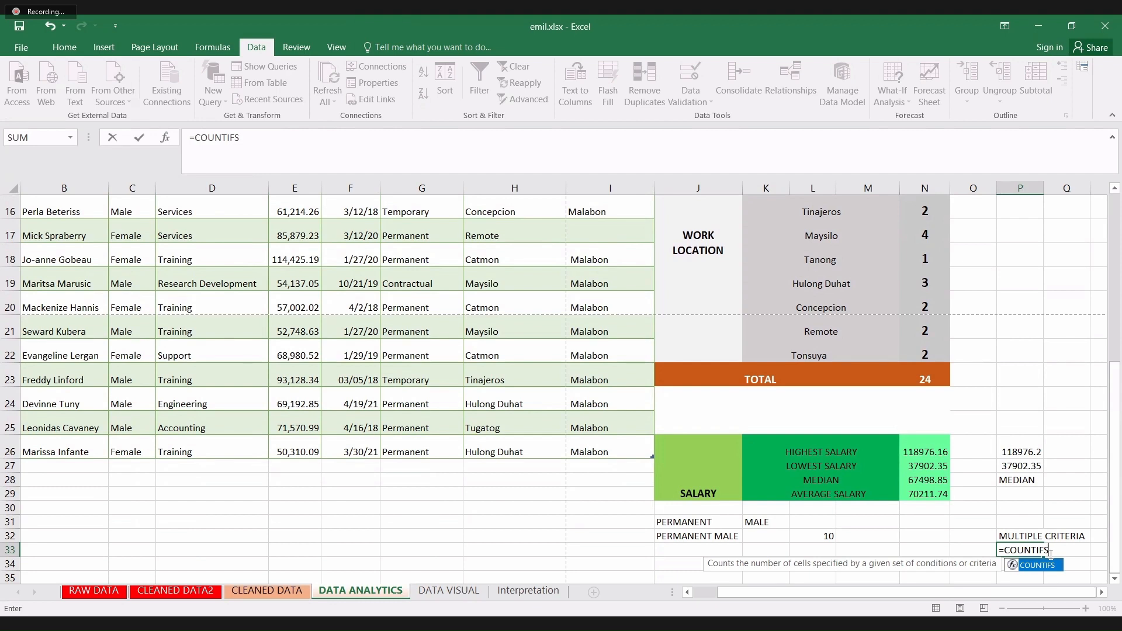
text(()
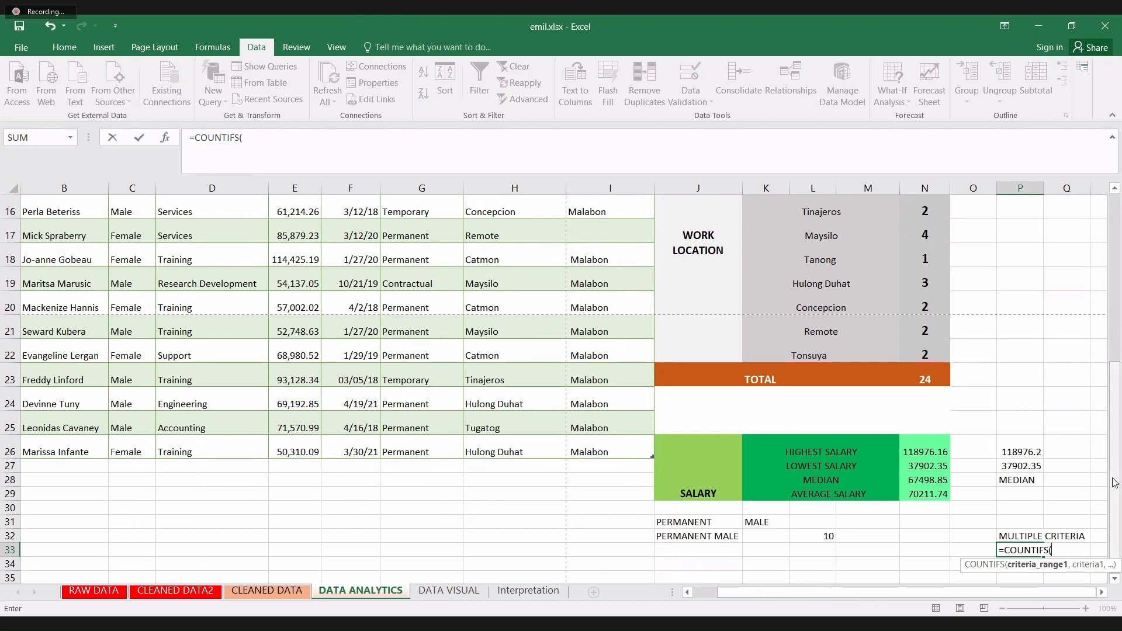
drag(1115, 483, 1090, 314)
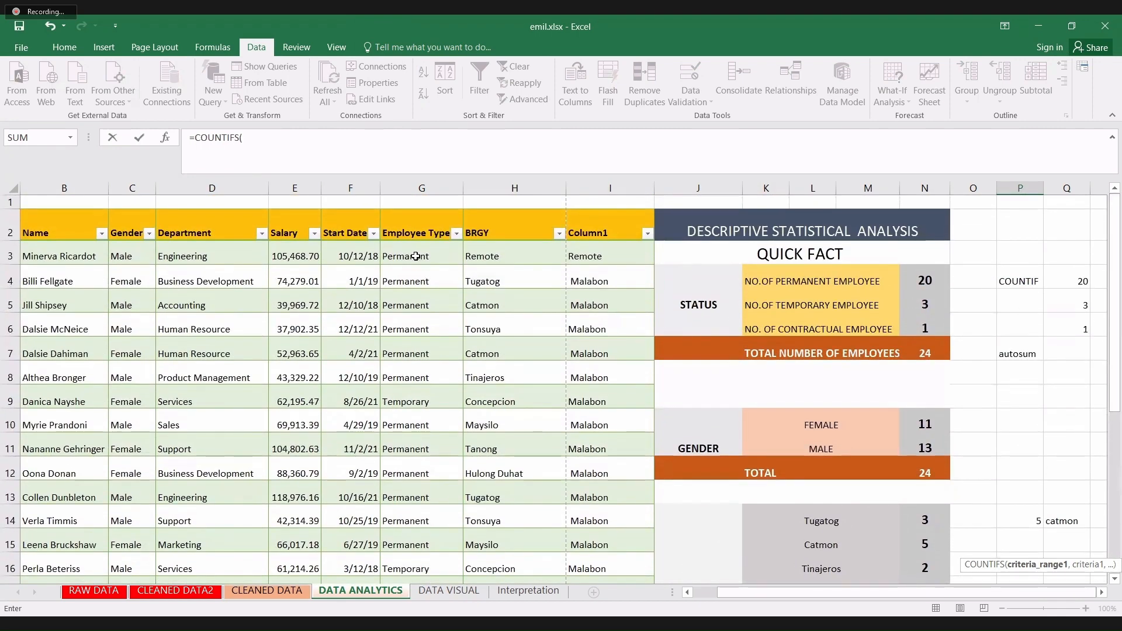
click(416, 259)
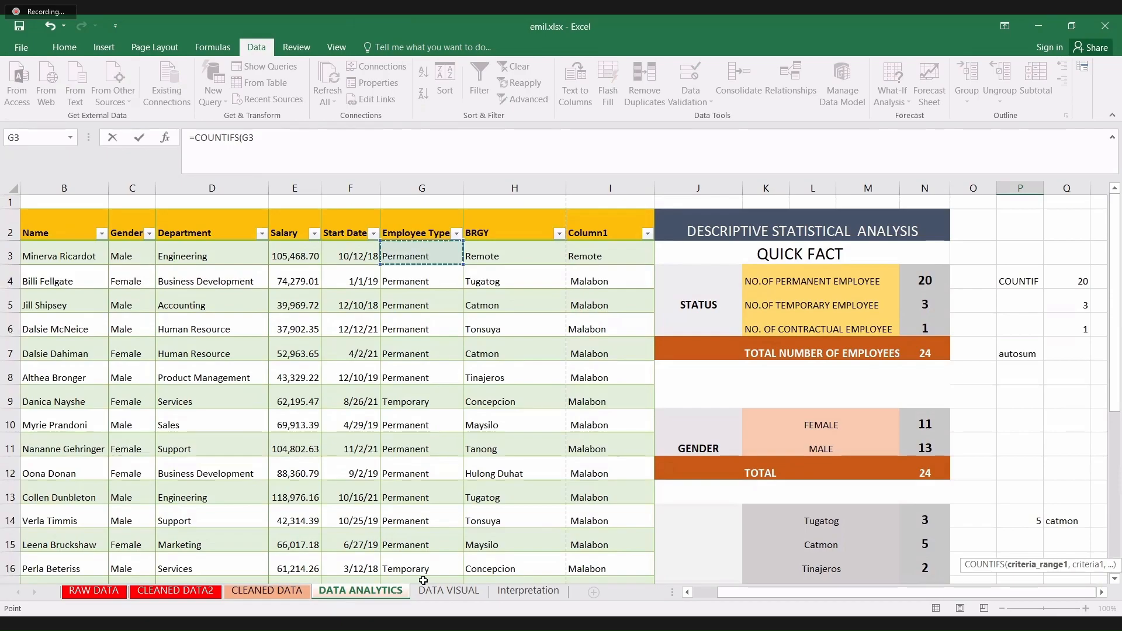
drag(424, 581, 429, 508)
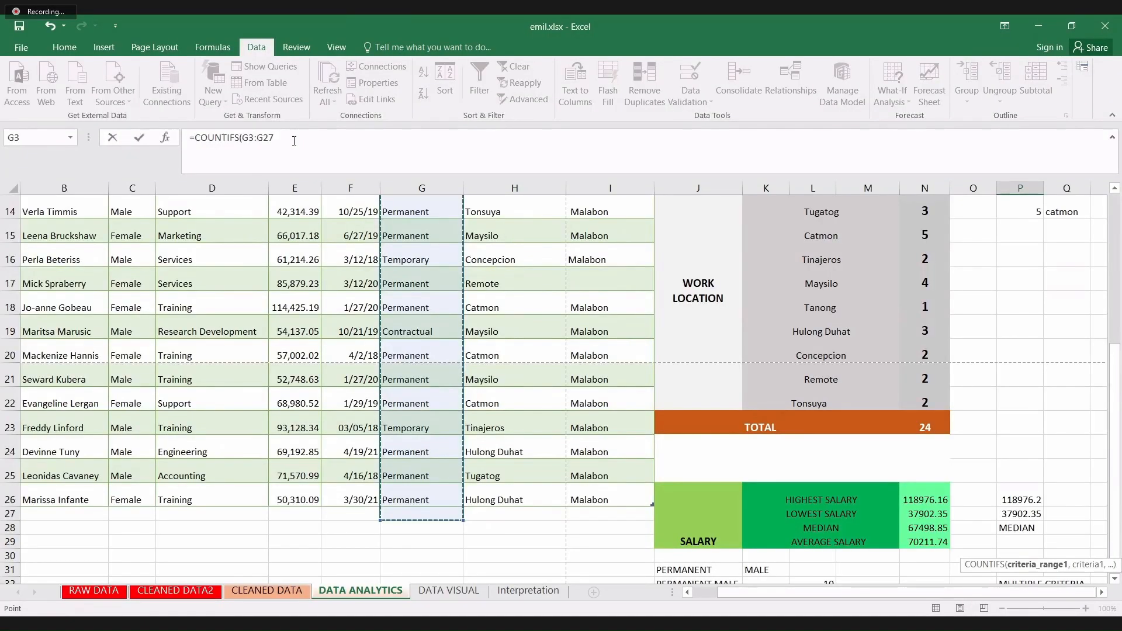
click(294, 141)
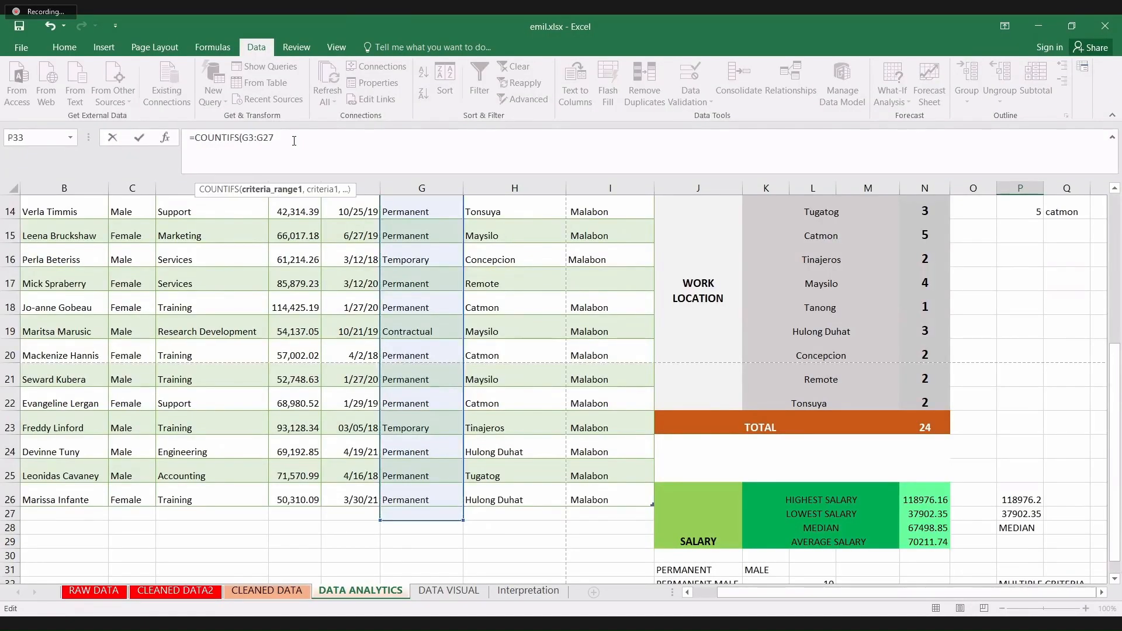
text(,)
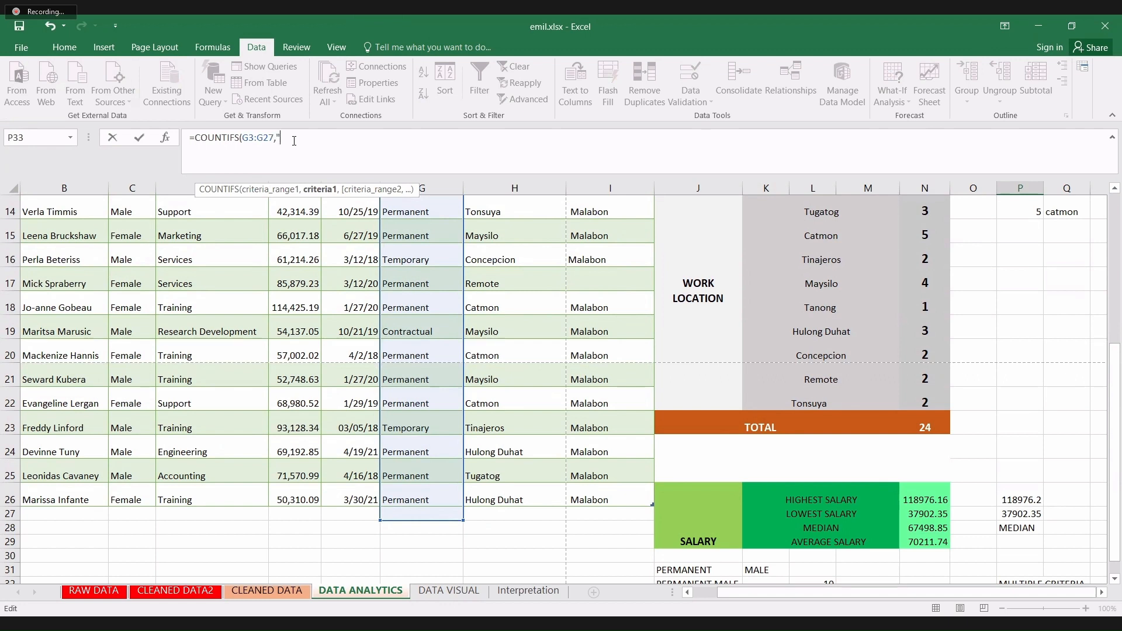
text("Permanent",)
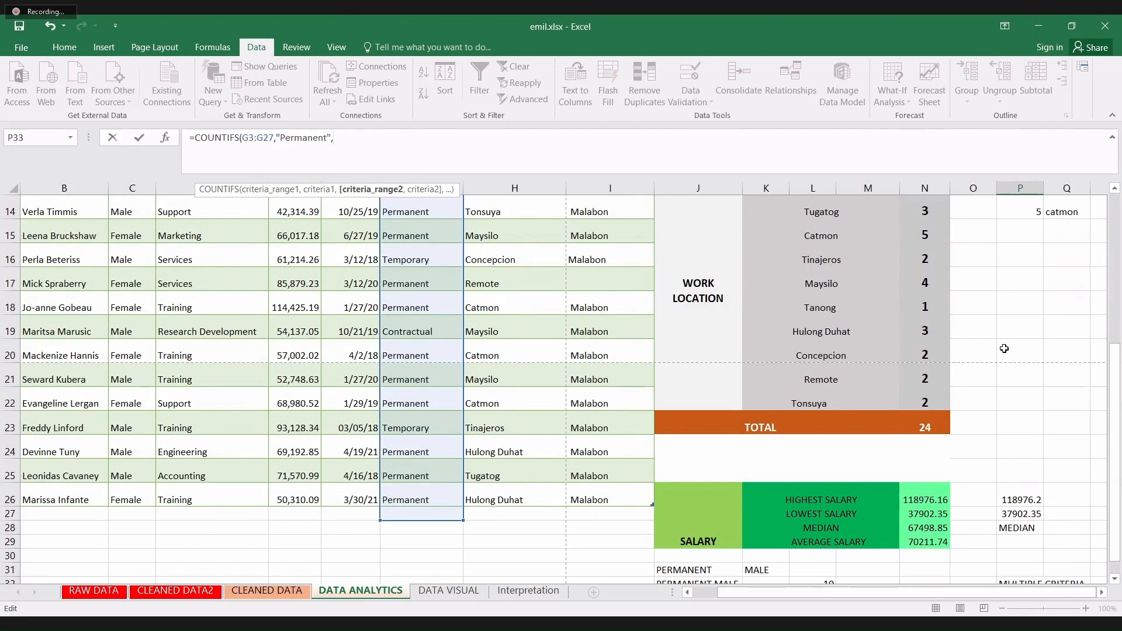
- Add the Gender column Table13[Gender] with the criterion "Male" as the second condition and commit the COUNTIFS formula
click(1114, 188)
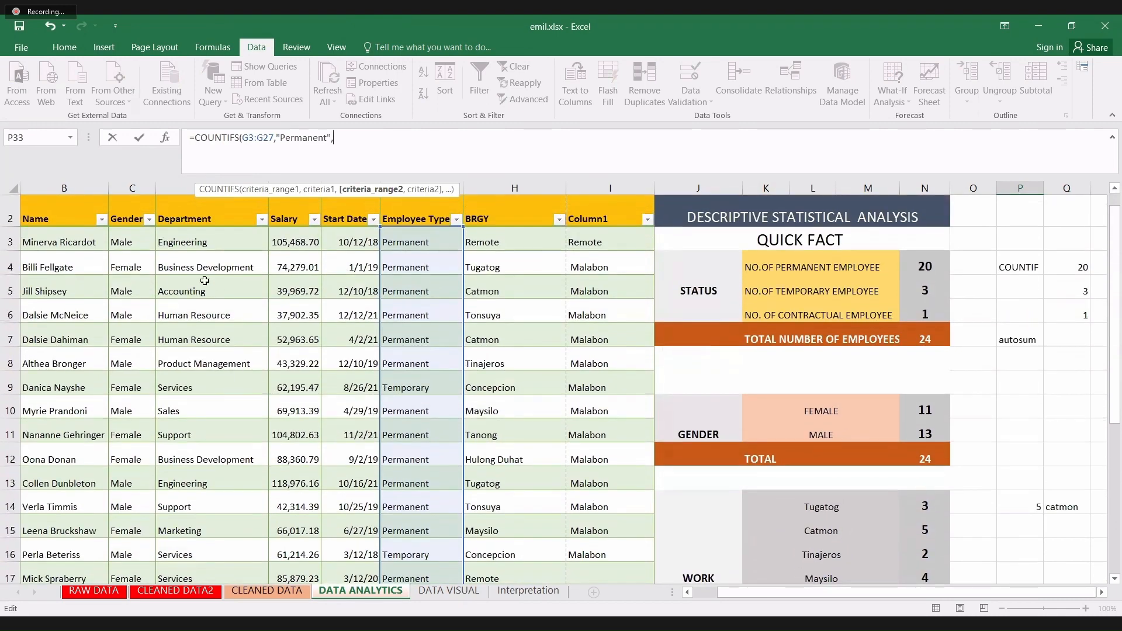
click(132, 244)
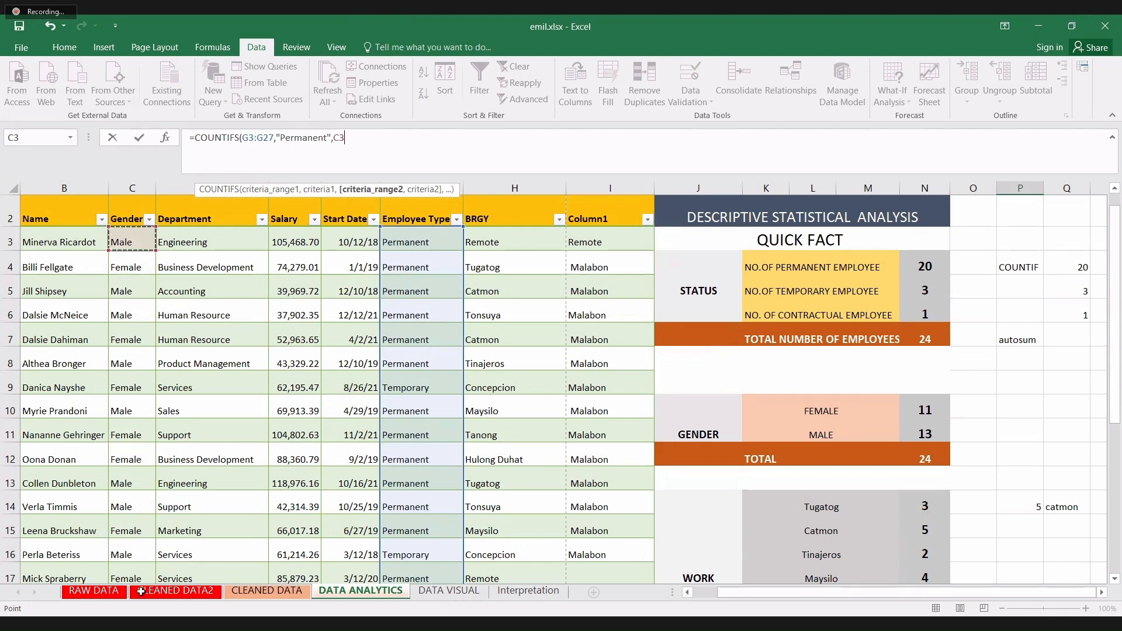
drag(141, 591, 135, 556)
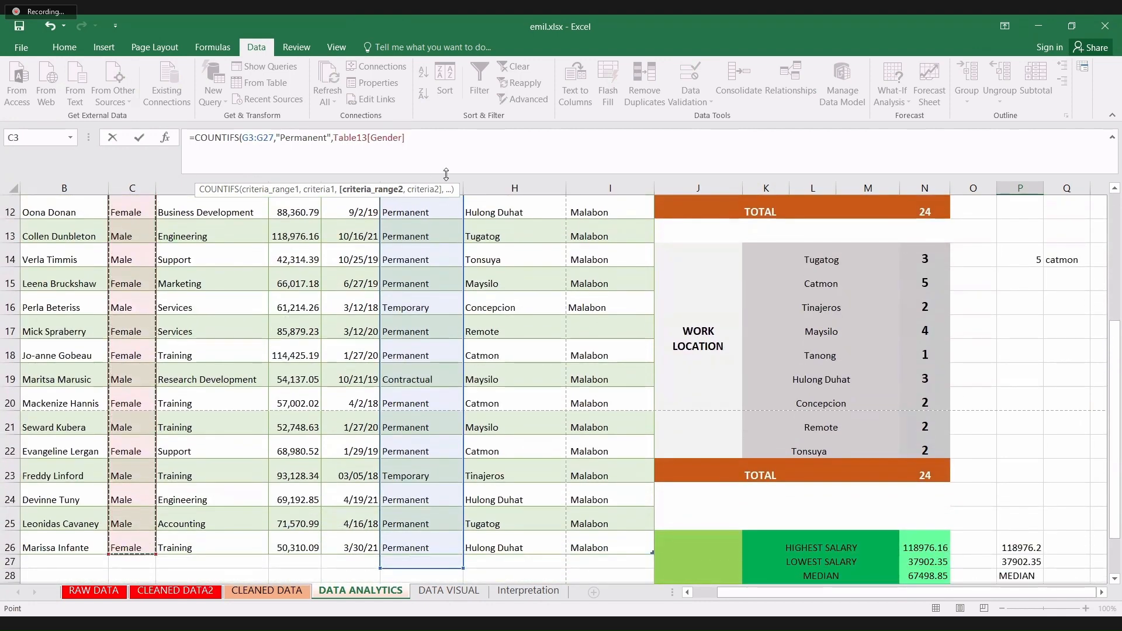
text(,)
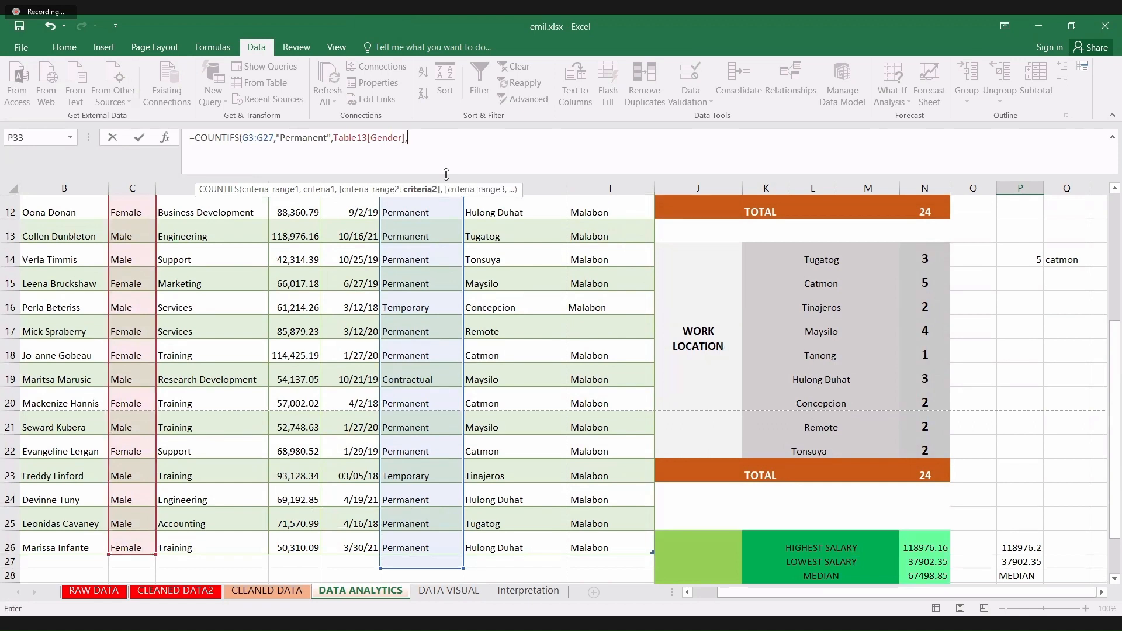
text("Male)
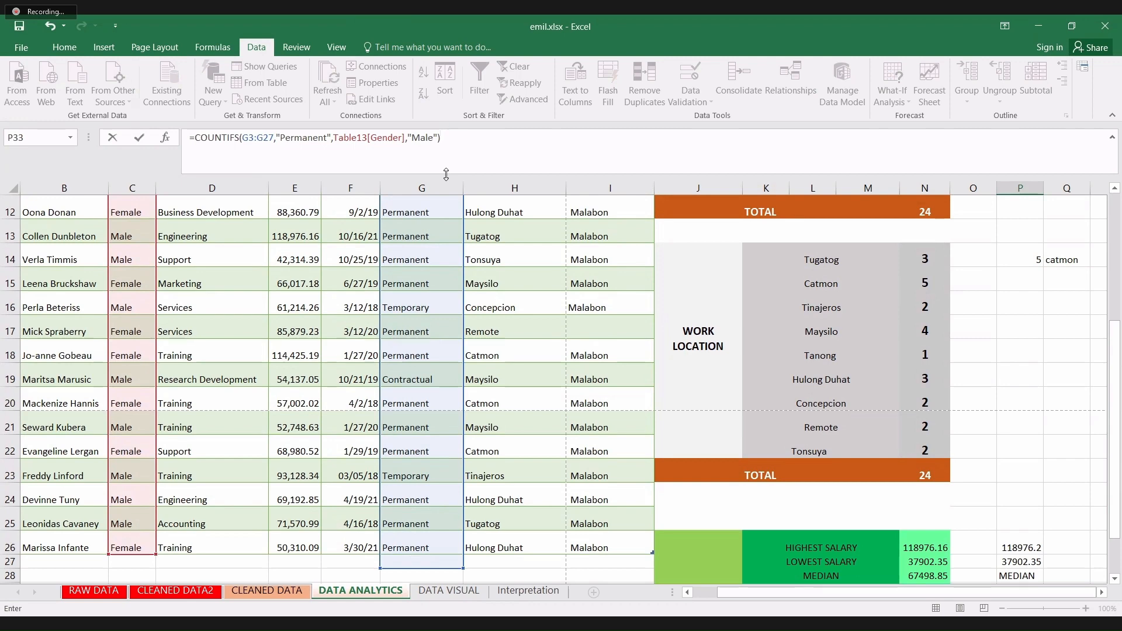
key(Return)
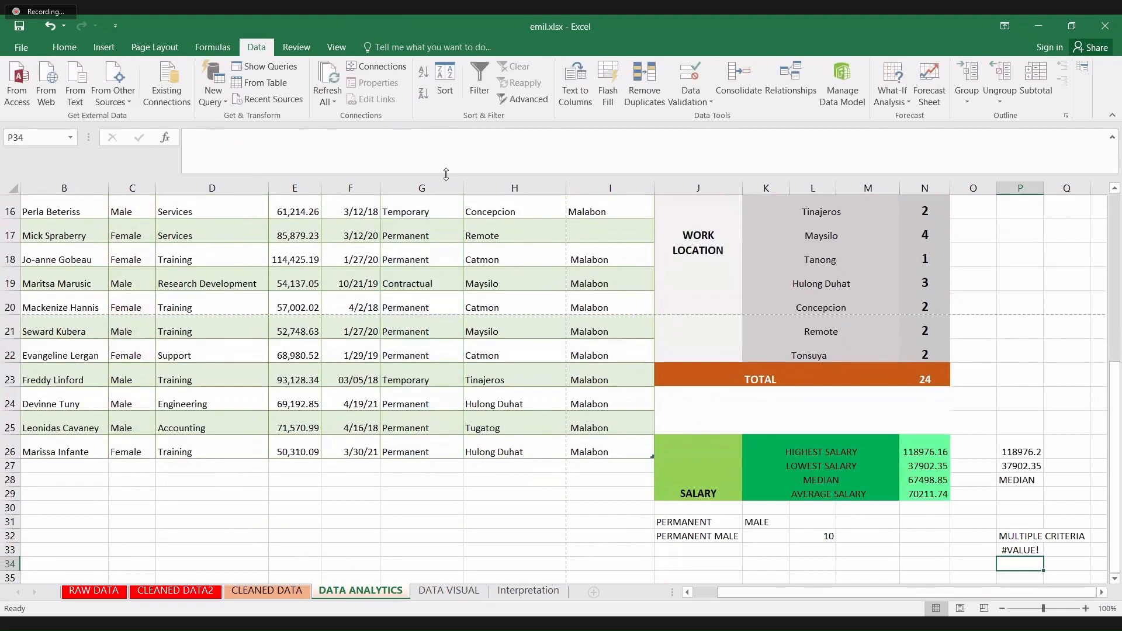
- Remove the first criteria range G3:G27 from the COUNTIFS formula in P33
click(1012, 553)
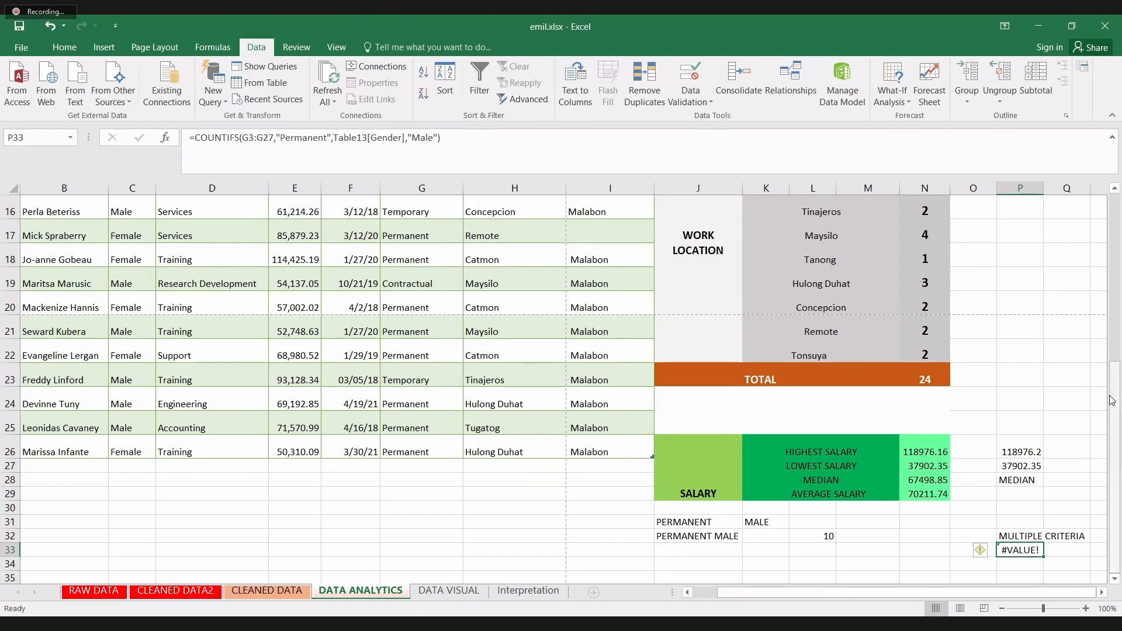
scroll(1112, 400, up, 3)
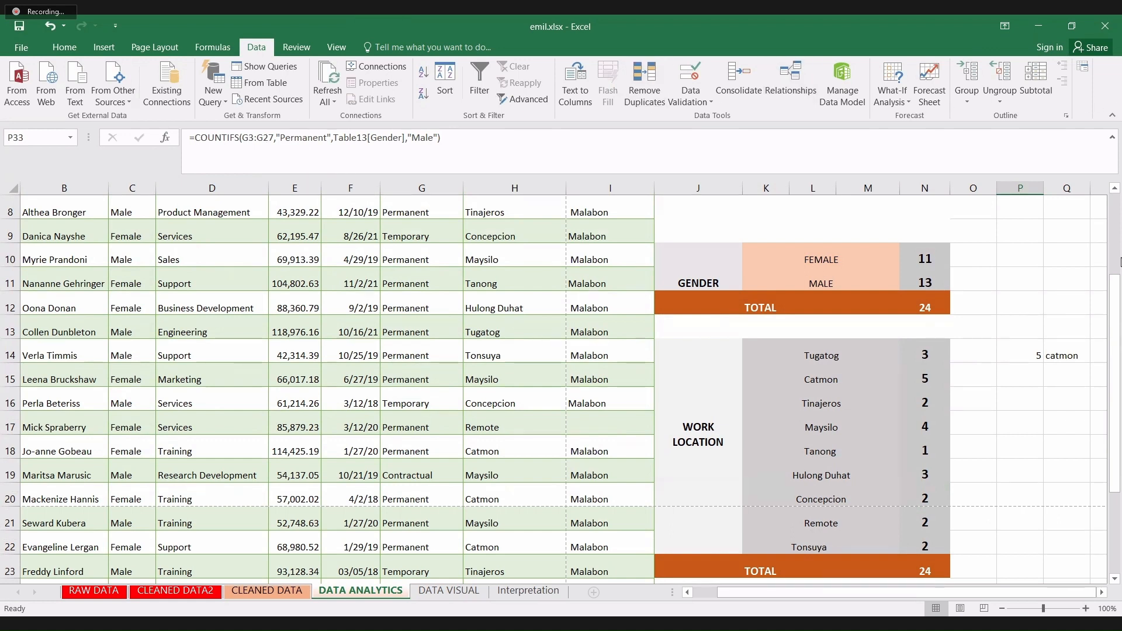
click(1117, 188)
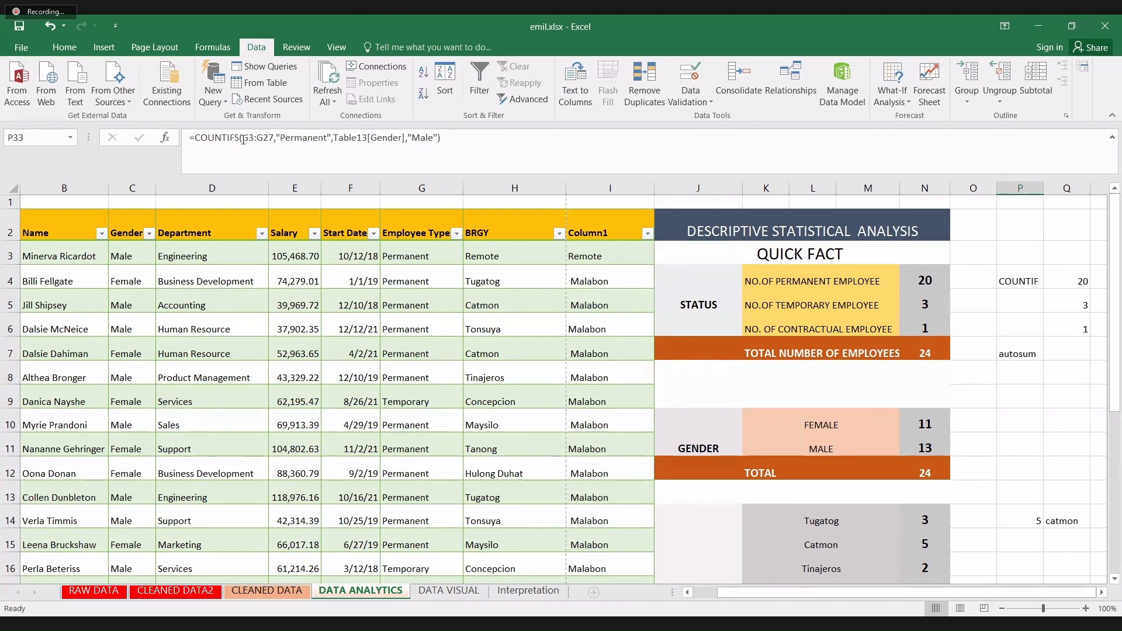
drag(243, 138, 274, 138)
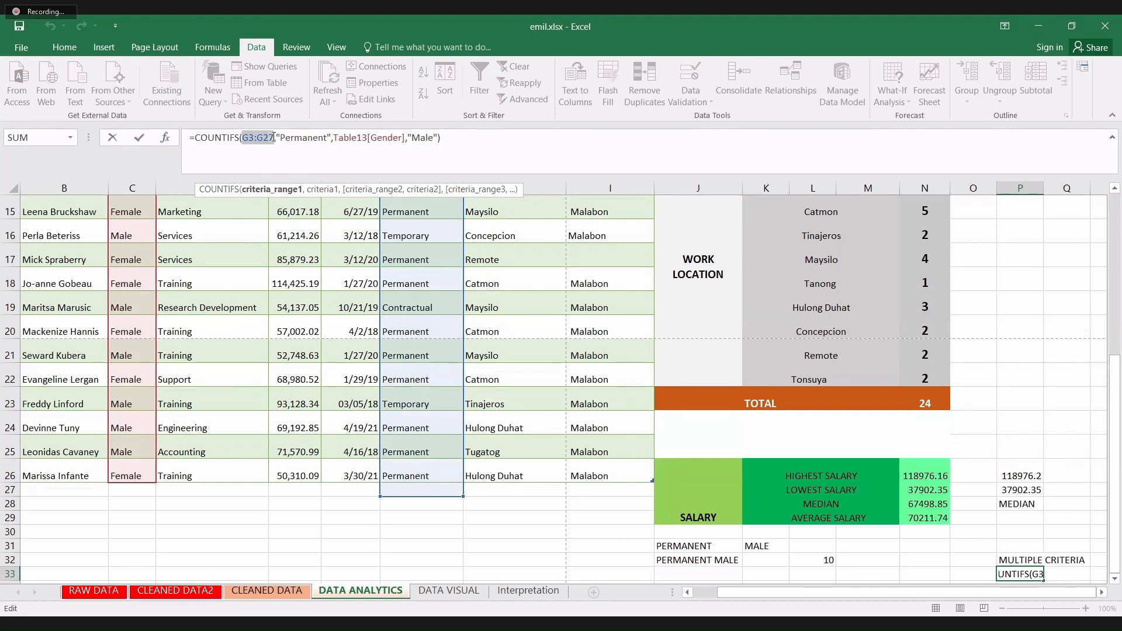
key(BackSpace)
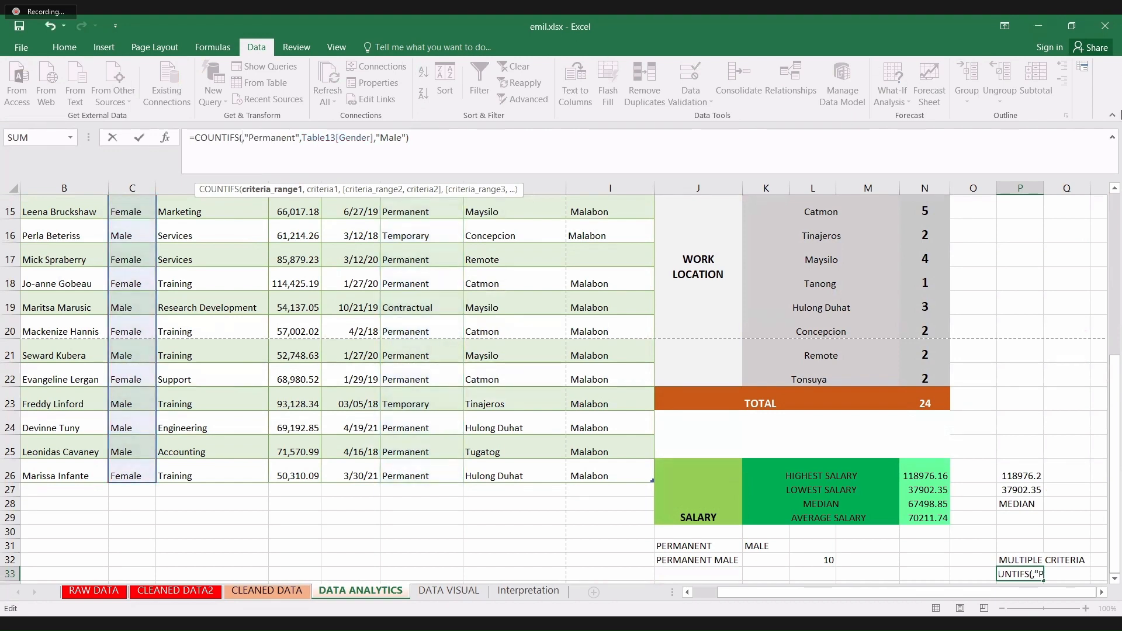
- Set the first criteria range of the COUNTIFS formula to Table13[Employee Type], cells G3 to G26, and commit the formula
scroll(1115, 189, up, 4)
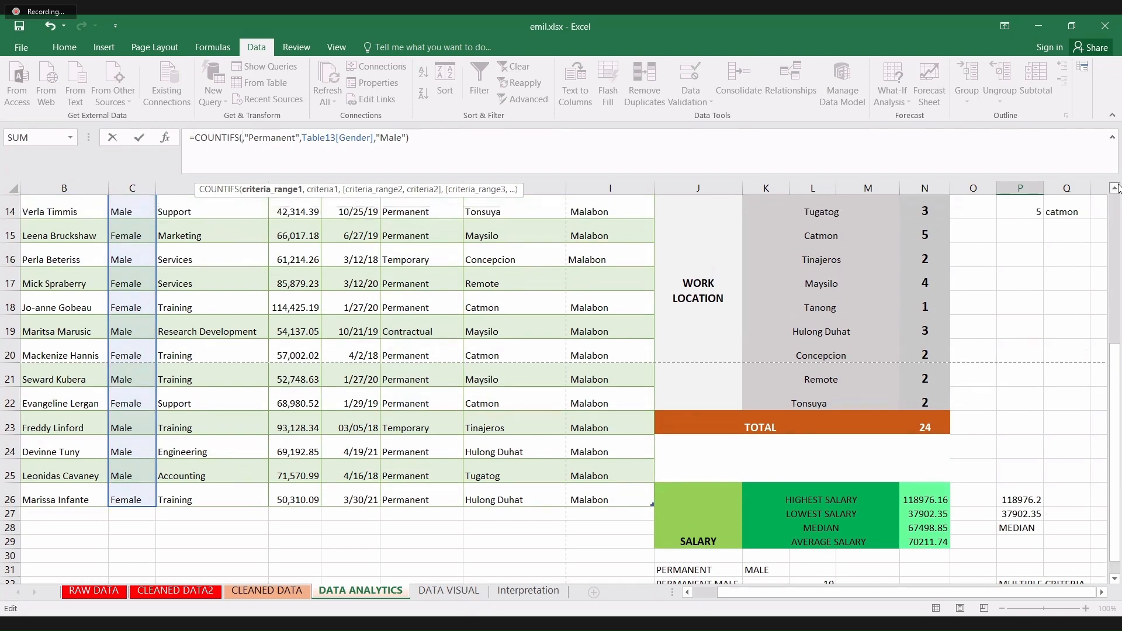
scroll(1118, 187, up, 1)
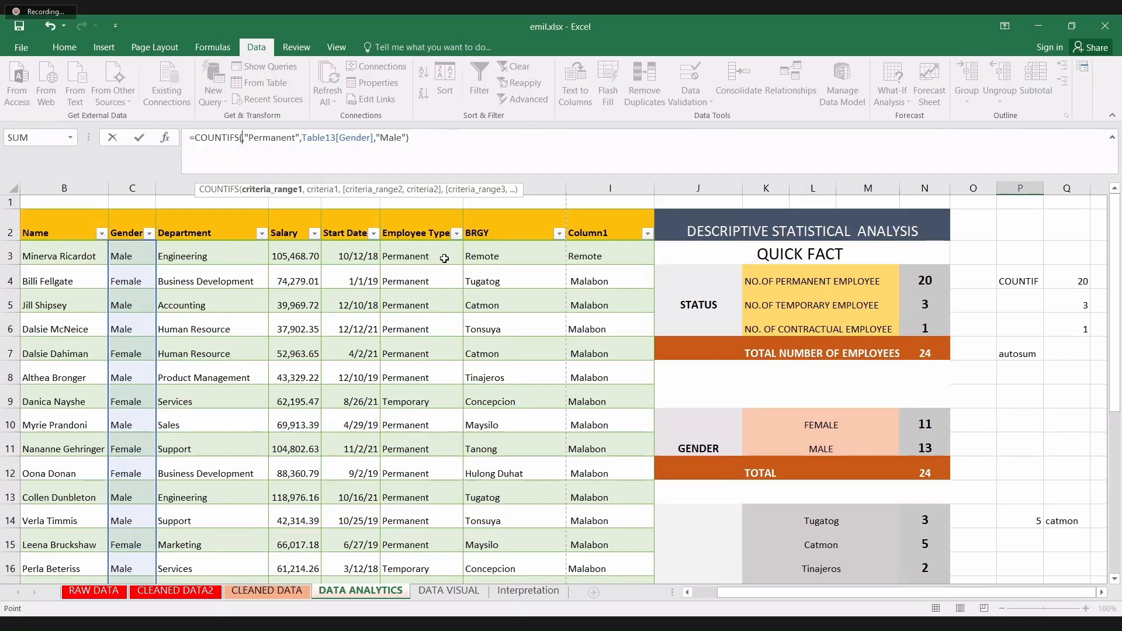
click(444, 258)
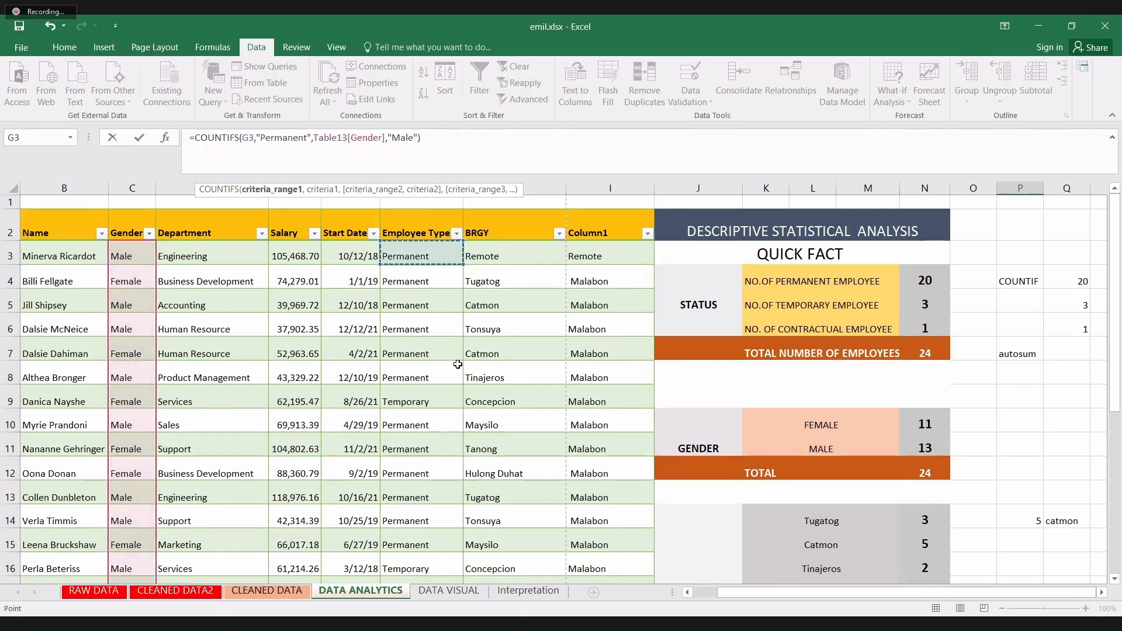
drag(458, 364, 450, 380)
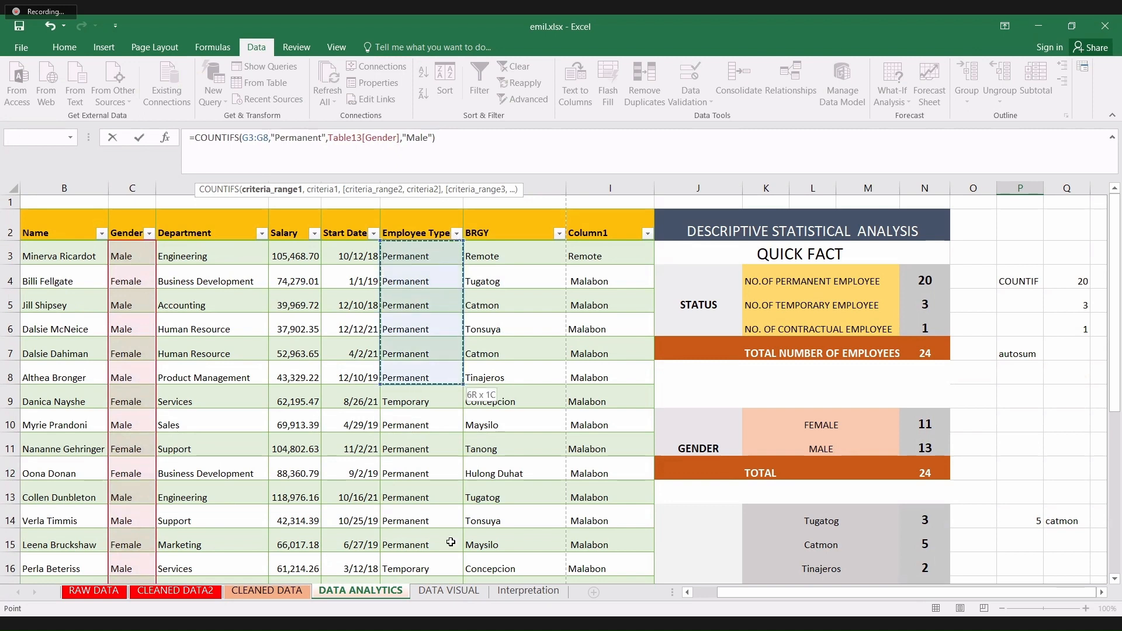
drag(451, 542, 455, 611)
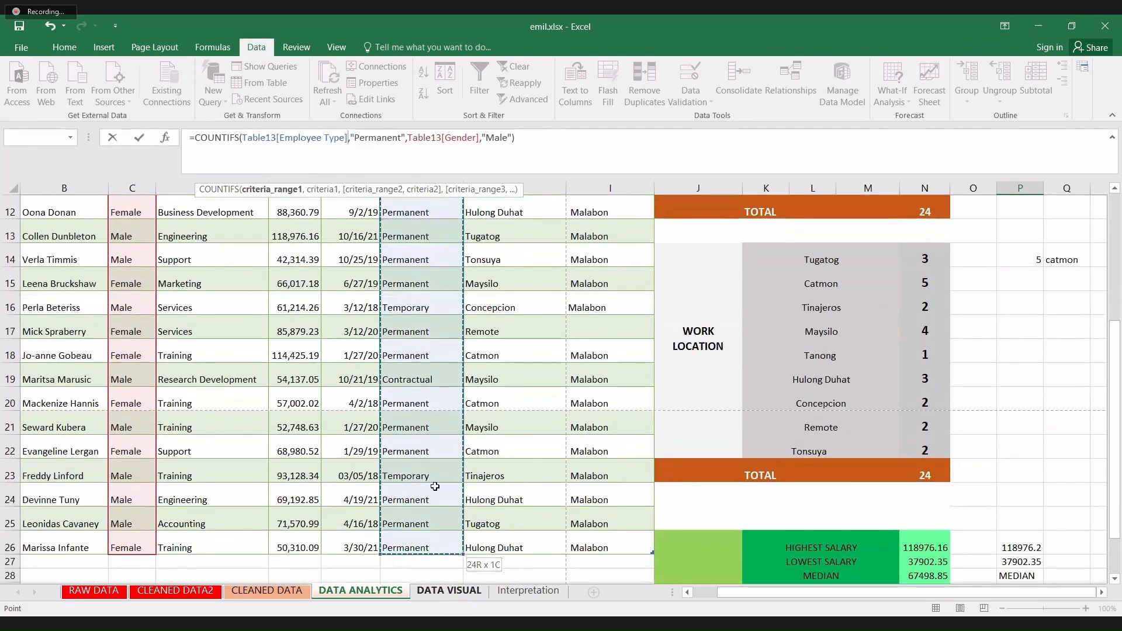
scroll(435, 487, down, 1)
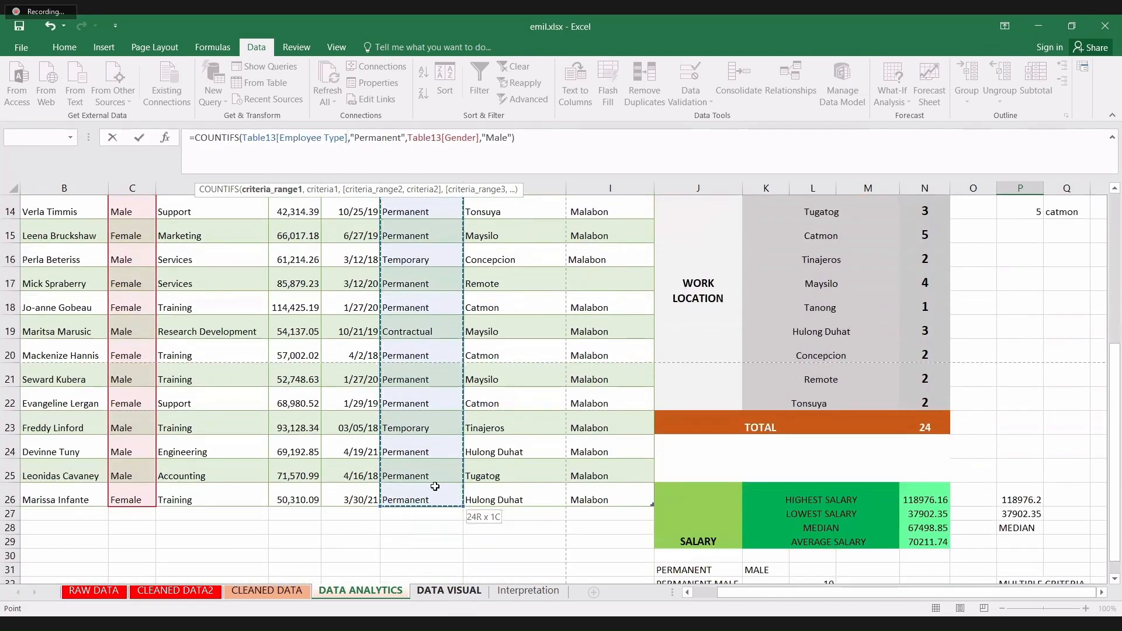
drag(434, 487, 435, 487)
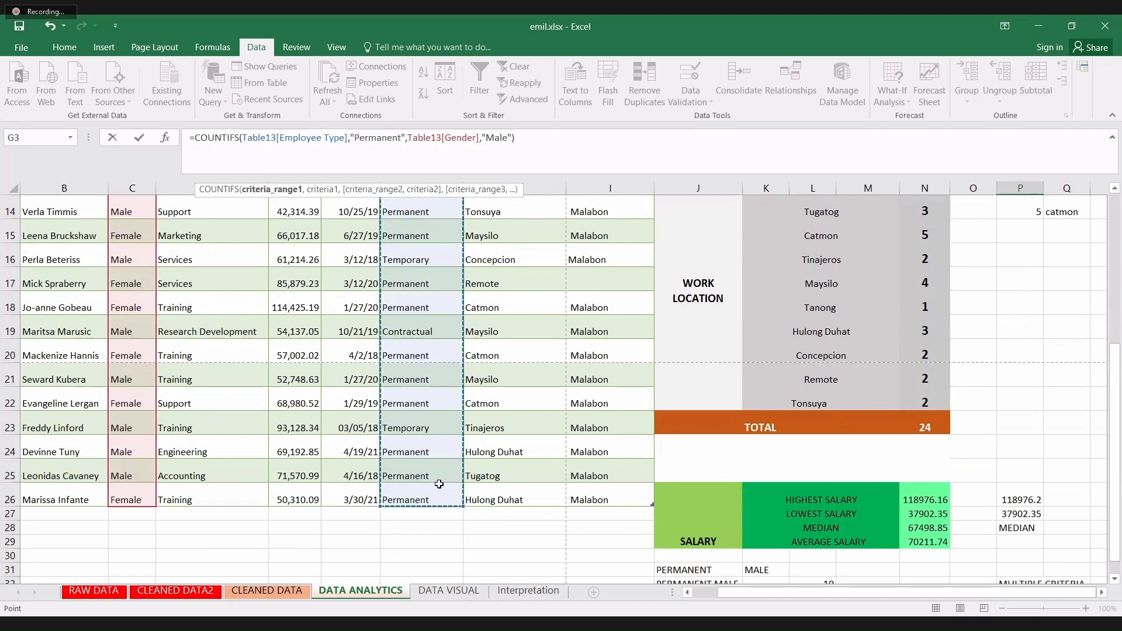
click(536, 143)
key(Return)
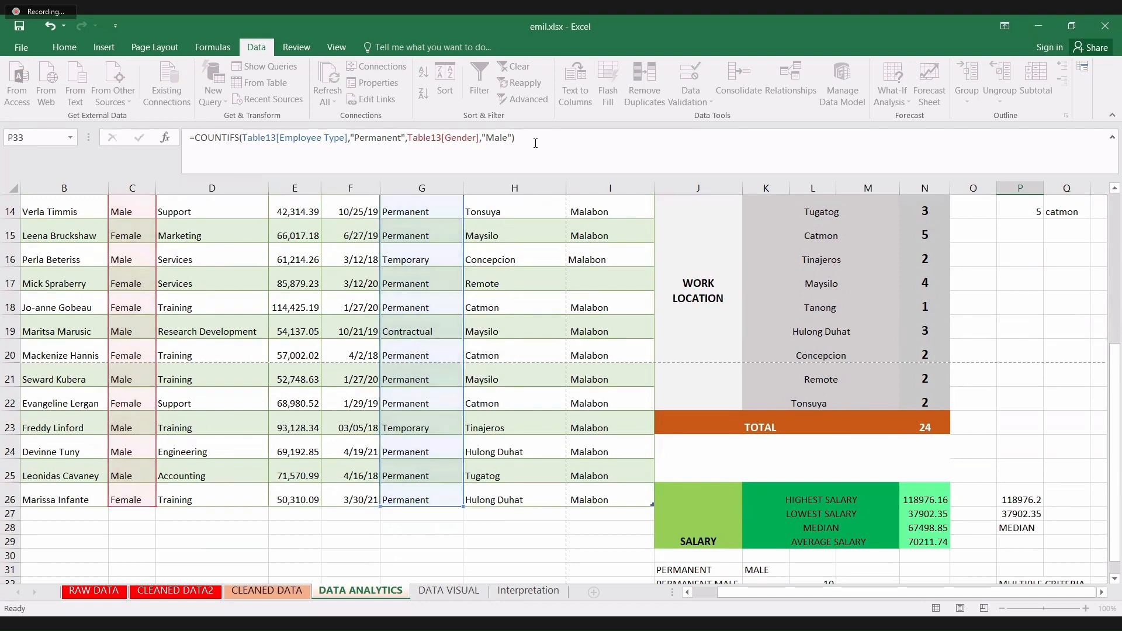
key(Up)
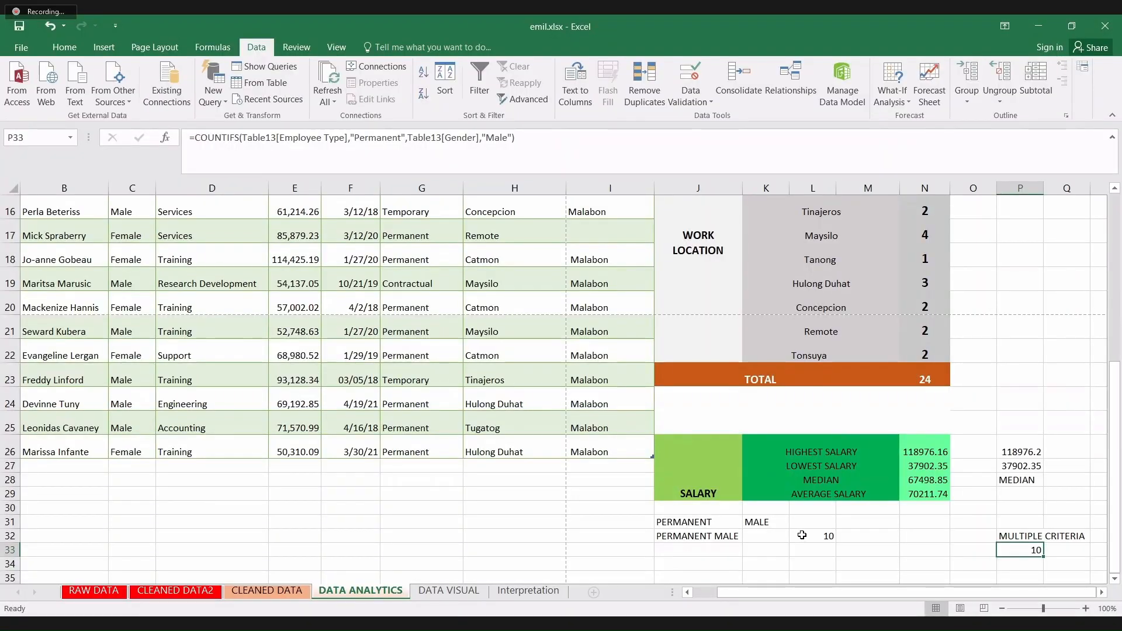
- Move the MALE label from K31 to L31, above the permanent male count
click(770, 524)
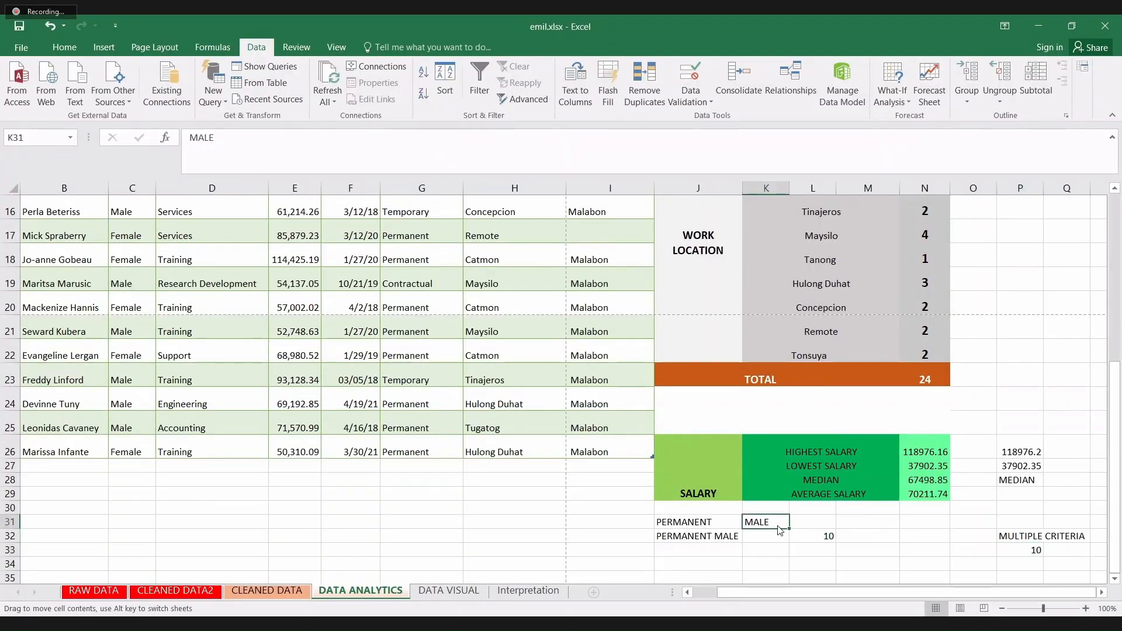
drag(779, 530, 812, 526)
click(820, 535)
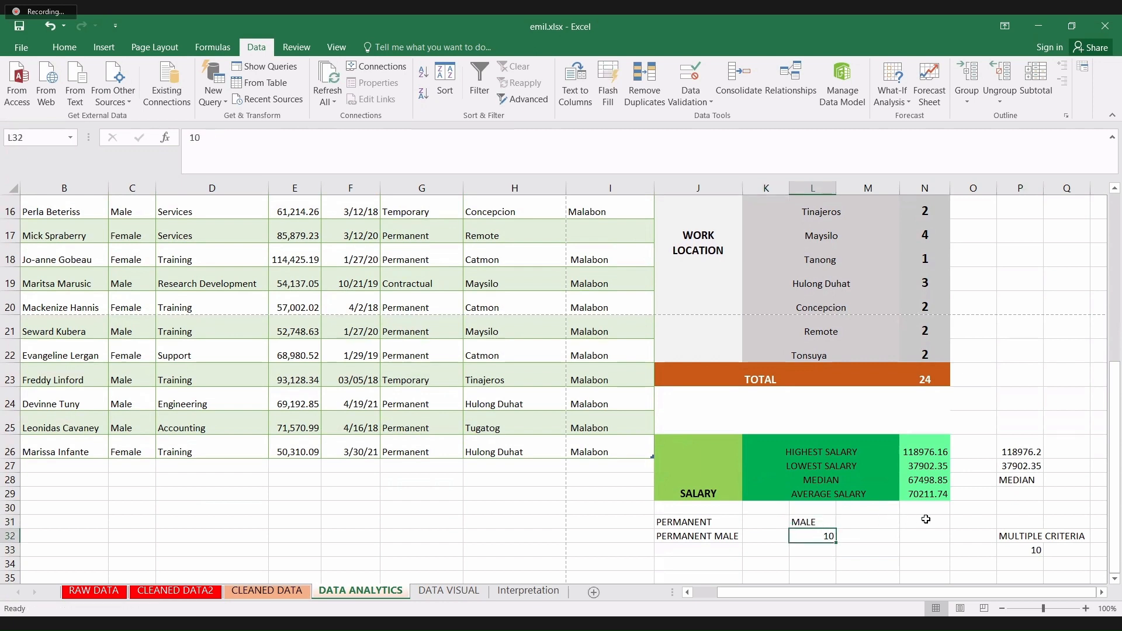
- Move the MULTIPLE CRITERIA label from P32 to M31 and delete the COUNTIFS formula from P33
click(1005, 536)
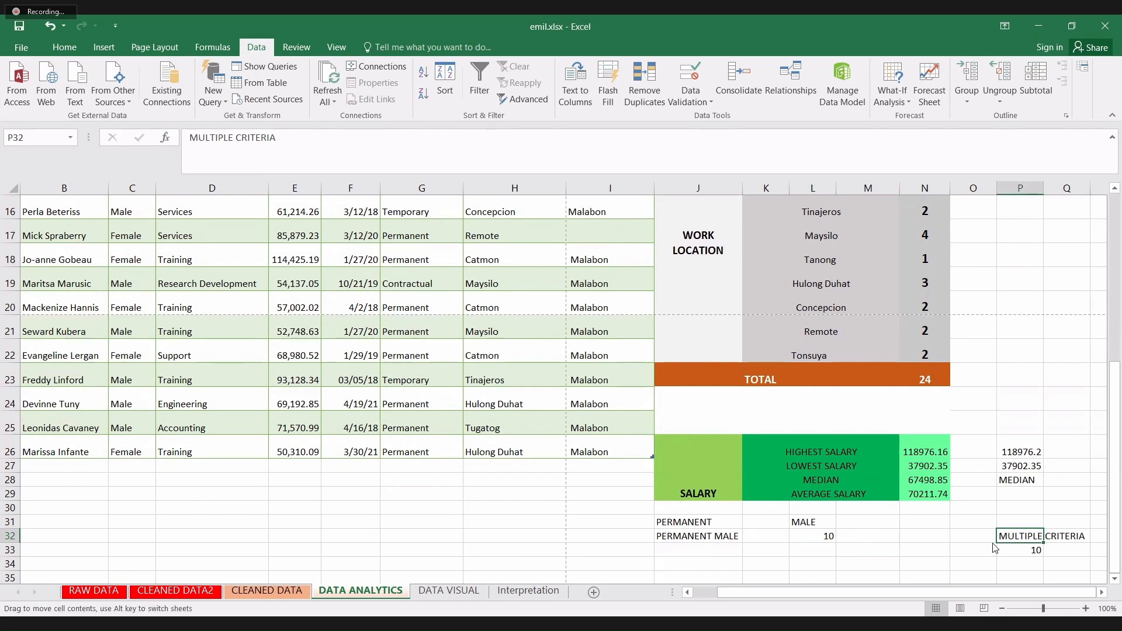
drag(996, 548, 893, 524)
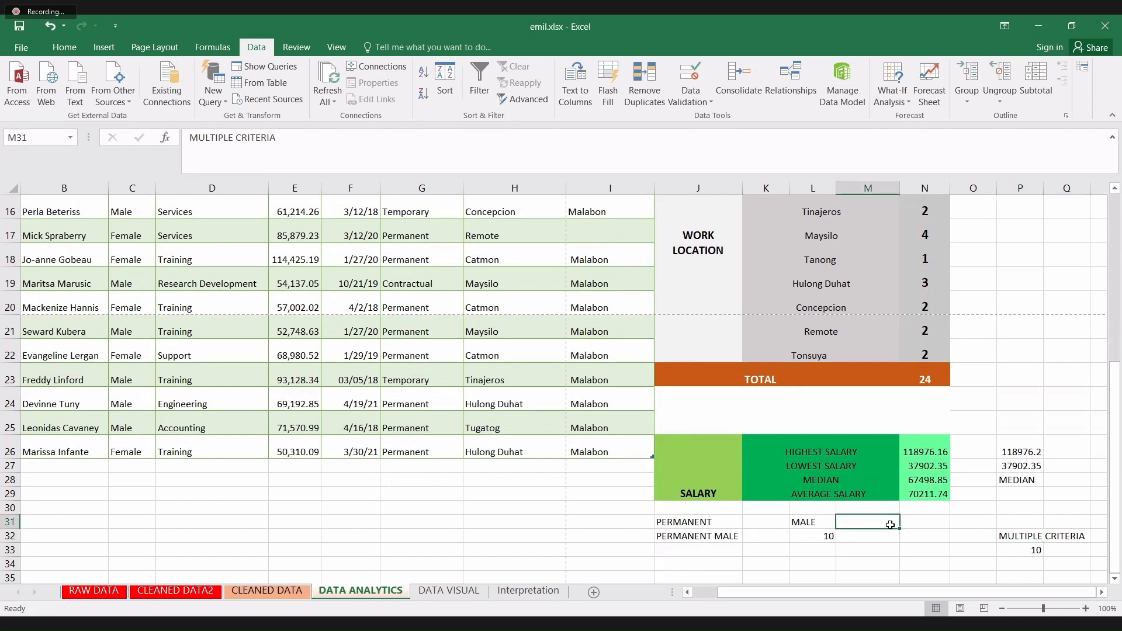
click(1016, 550)
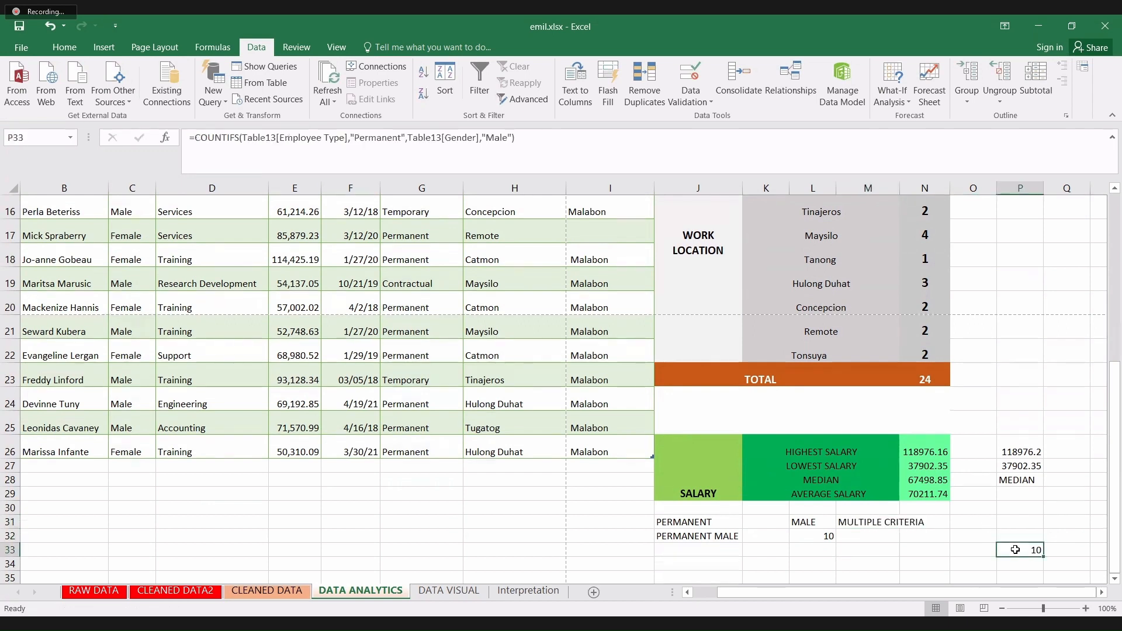
key(Delete)
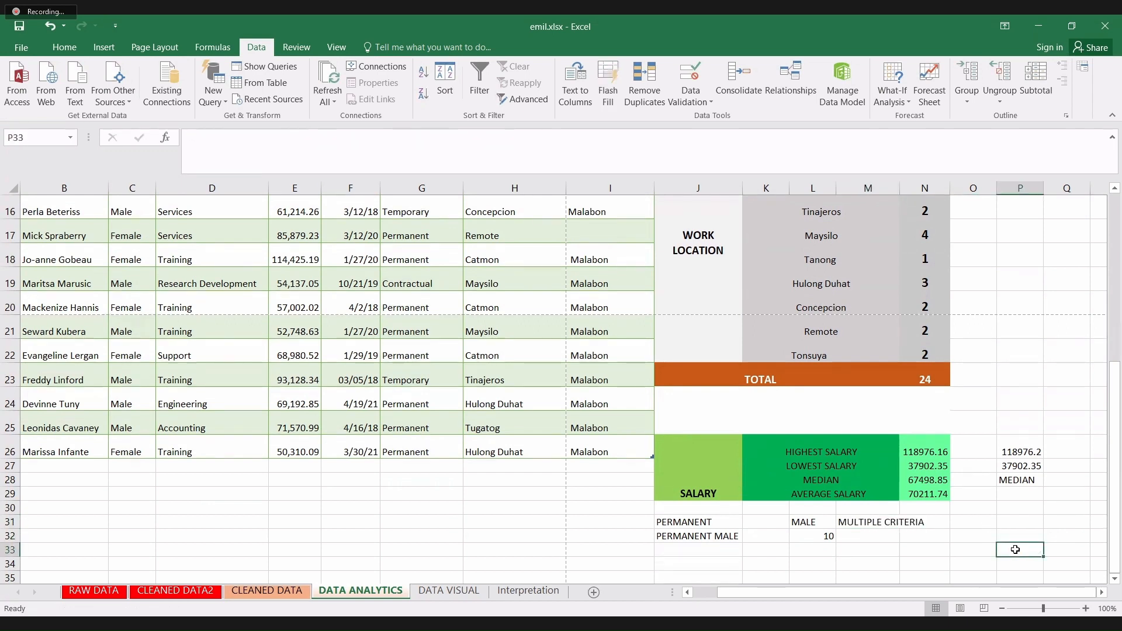
- Review the whole DESCRIPTIVE STATISTICAL ANALYSIS section, from the status counts through gender and work location to the salary figures
key(Up)
key(Up)
key(Up)
key(Up)
key(Up)
key(Up)
key(Up)
key(Up)
key(Up)
key(Up)
key(Up)
key(Up)
key(Up)
key(Up)
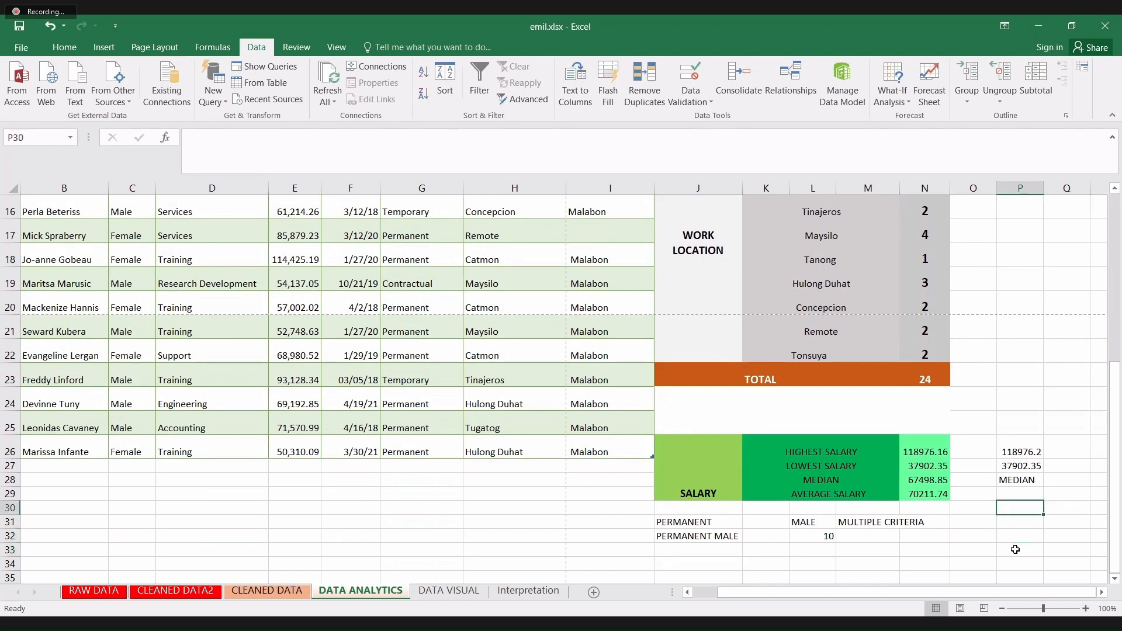
key(Up)
key(Up)
key(Up)
key(Up)
key(Up)
key(Up)
key(Up)
key(Up)
key(Up)
key(Up)
key(Up)
key(Up)
key(Up)
key(Up)
key(Up)
key(Up)
key(Up)
key(Up)
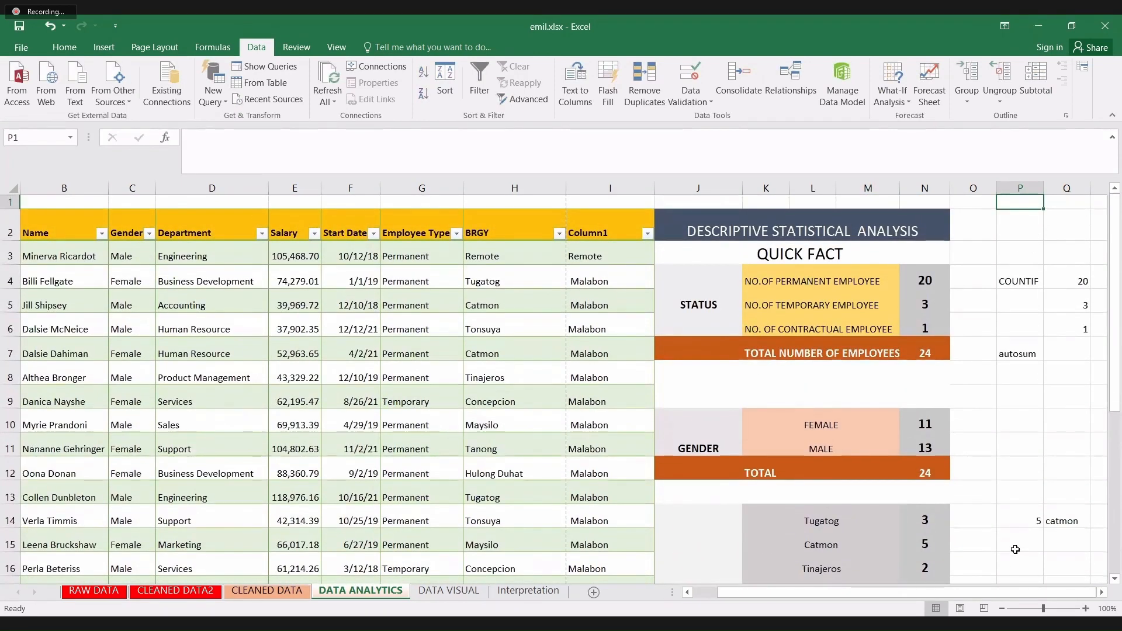
key(Down)
key(Down)
key(Down)
key(Down)
key(Down)
key(Down)
key(Down)
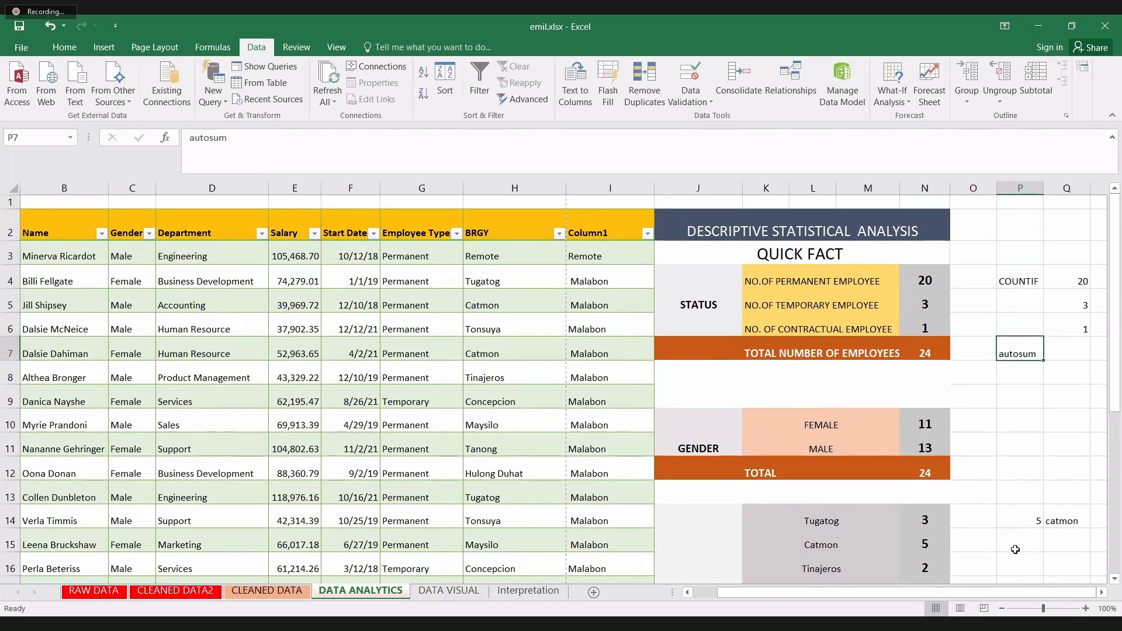
key(Down)
key(Down)
key(Down)
key(Down)
key(Down)
key(Down)
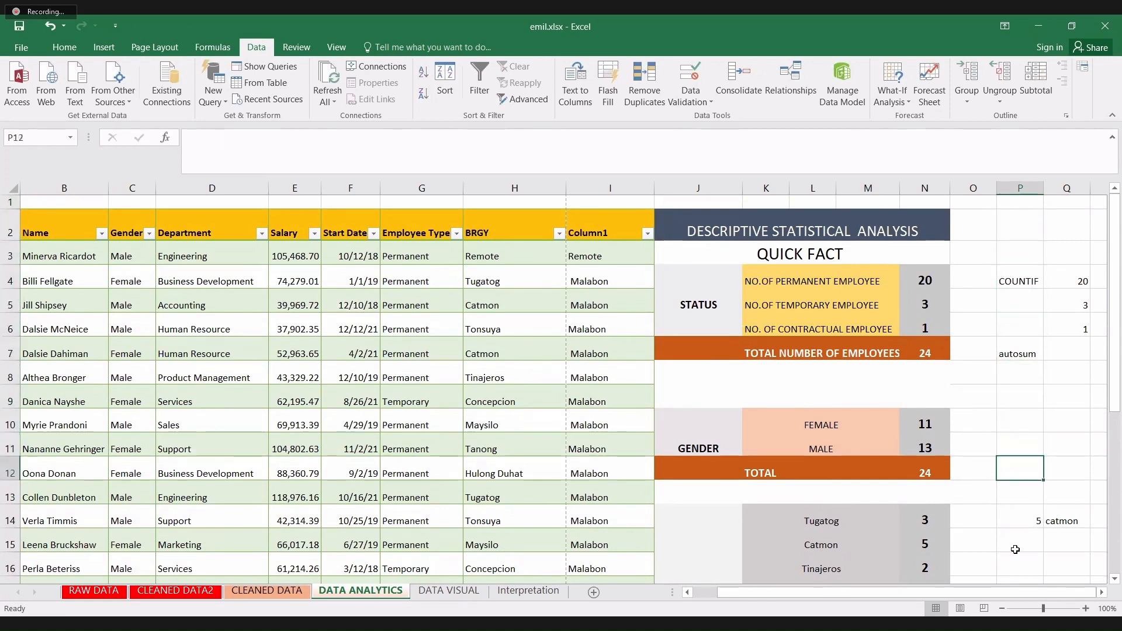
key(Down)
key(Down)
key(Down)
key(Down)
key(Down)
key(Down)
key(Down)
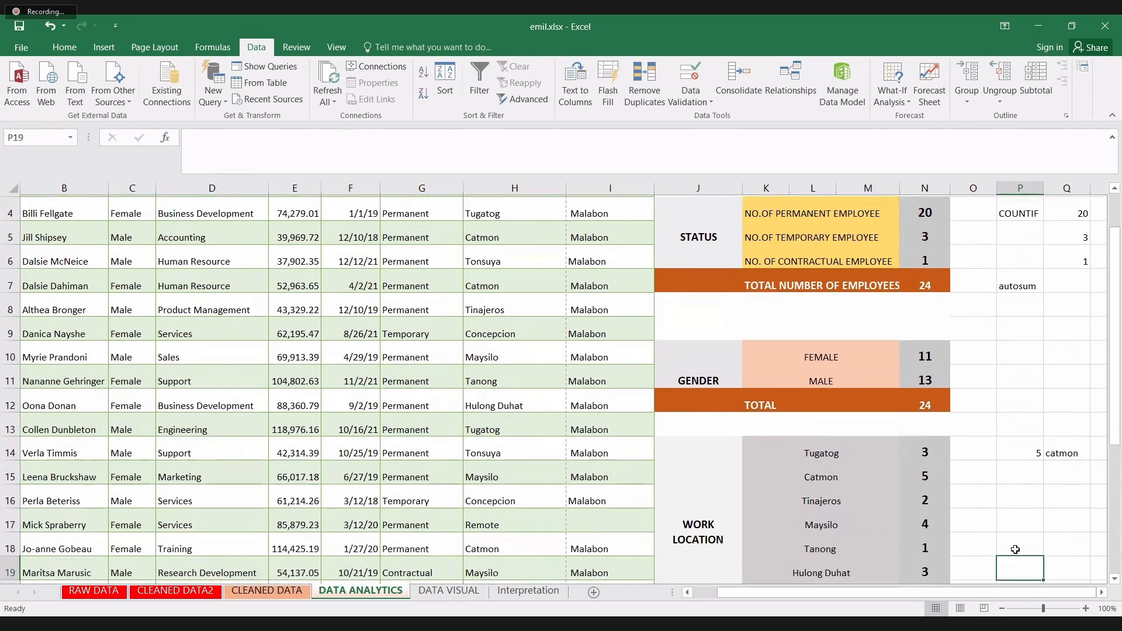
key(Down)
key(Down)
key(Down)
key(Down)
key(Down)
key(Down)
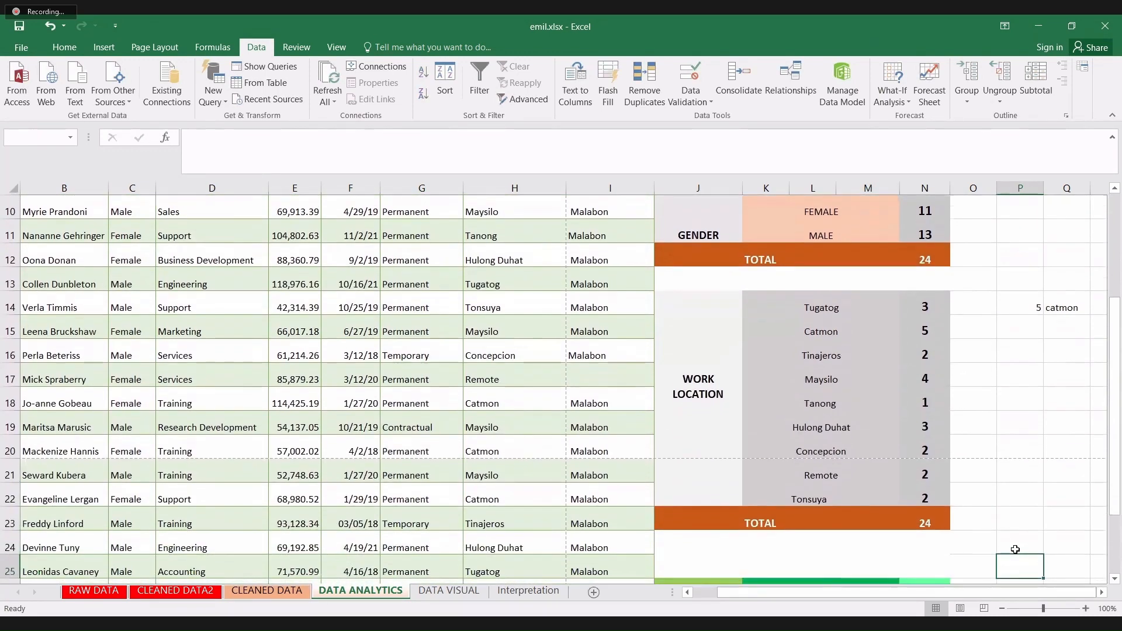
key(Down)
key(Down)
key(Down)
key(Down)
key(Down)
key(Down)
key(Down)
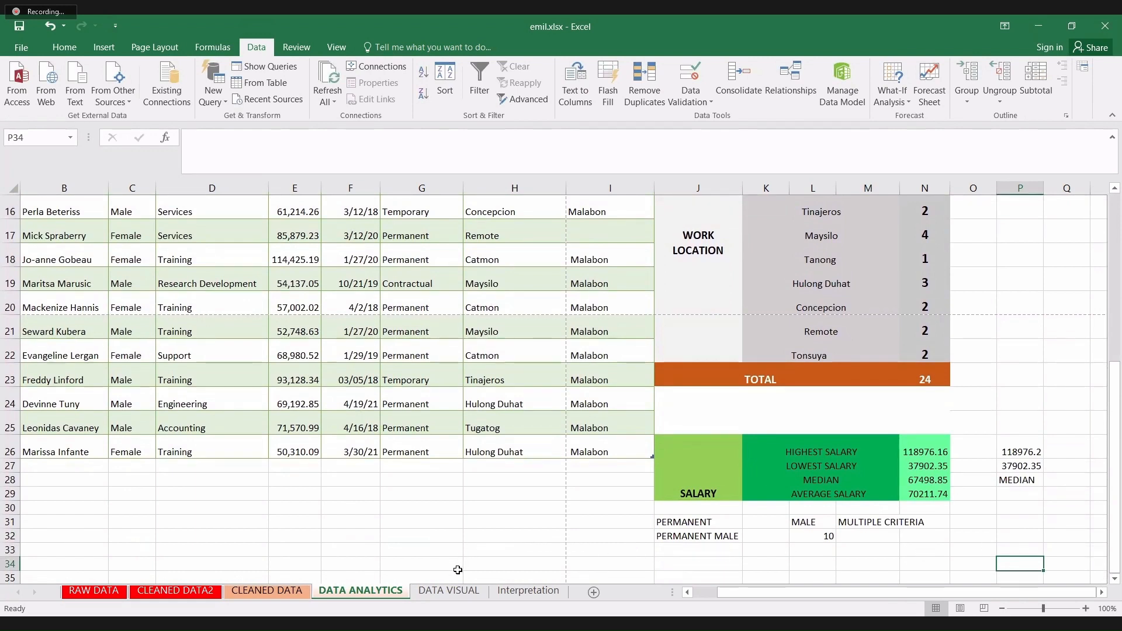
- Examine the STATUS bar chart and the gender doughnut chart on the DATA VISUAL sheet
click(450, 591)
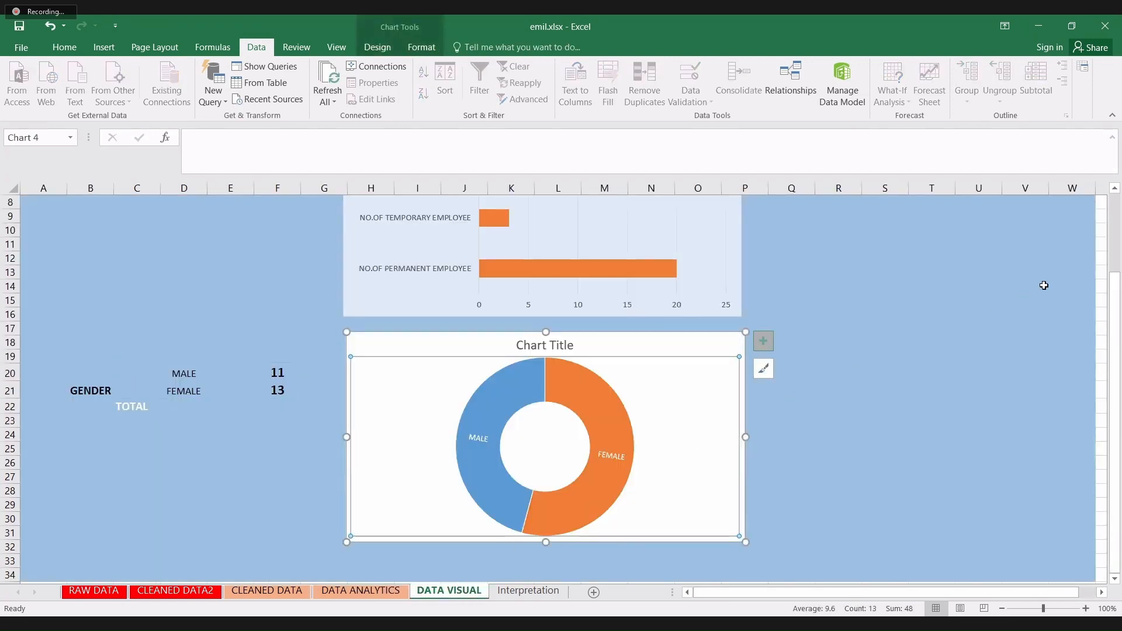
click(1117, 261)
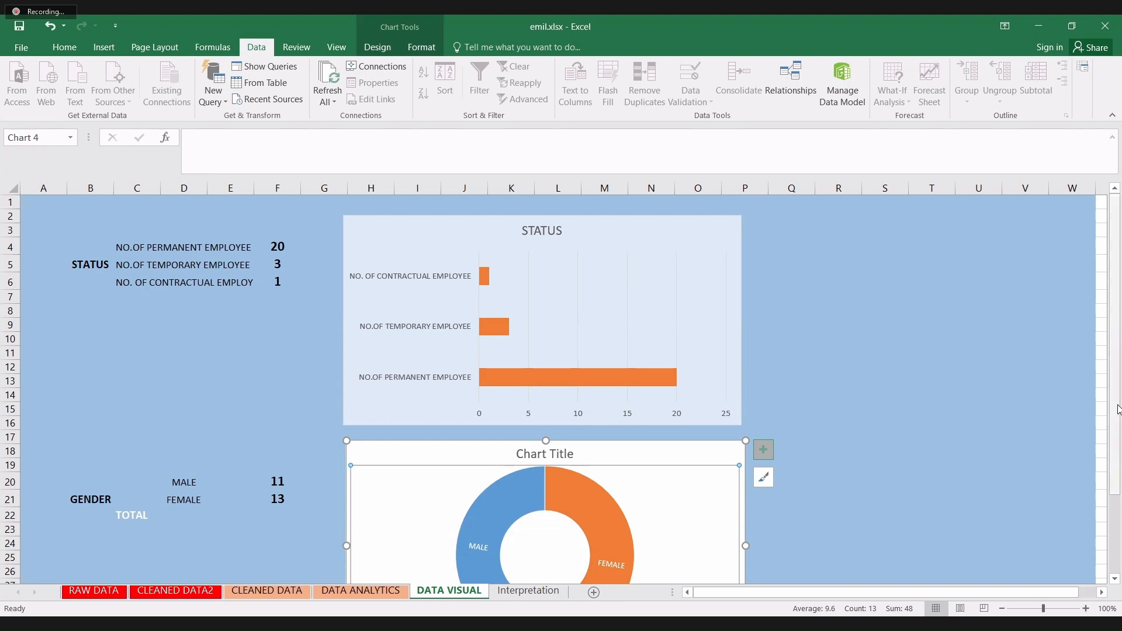
drag(1121, 467, 1118, 532)
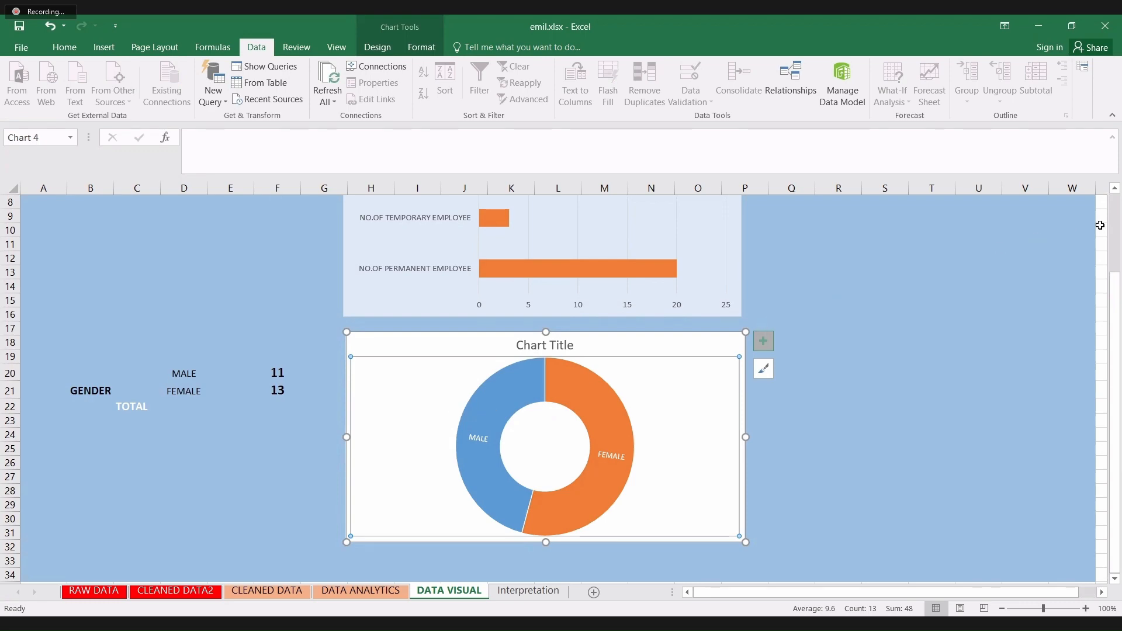
click(1120, 221)
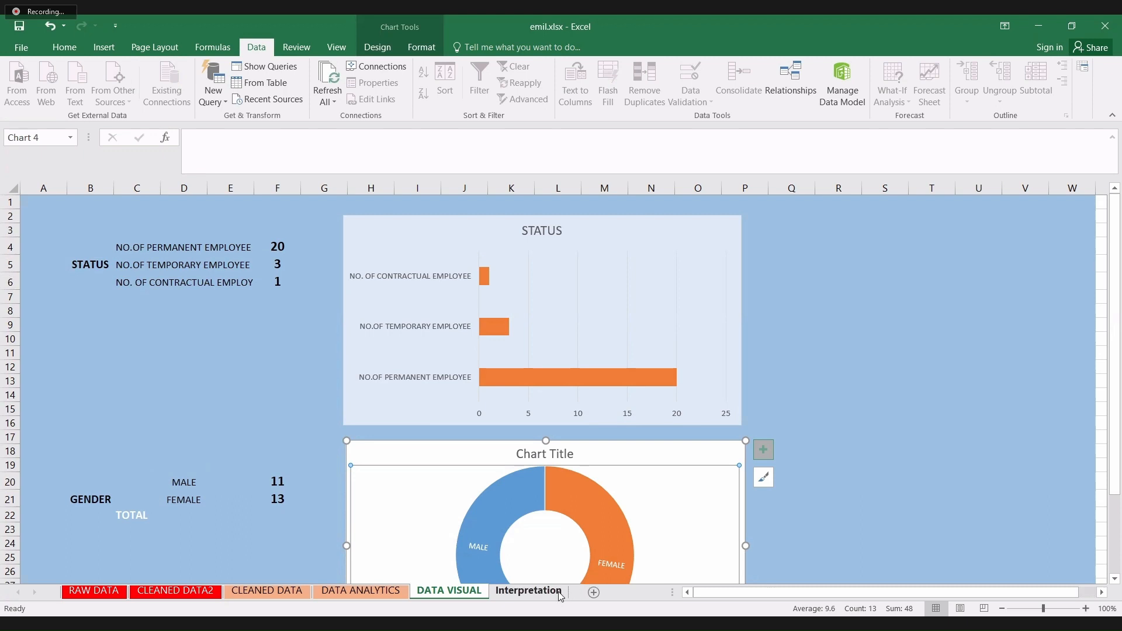
- Clear the text "data evidence data based desesion" from G7 on the Interpretation sheet
click(529, 591)
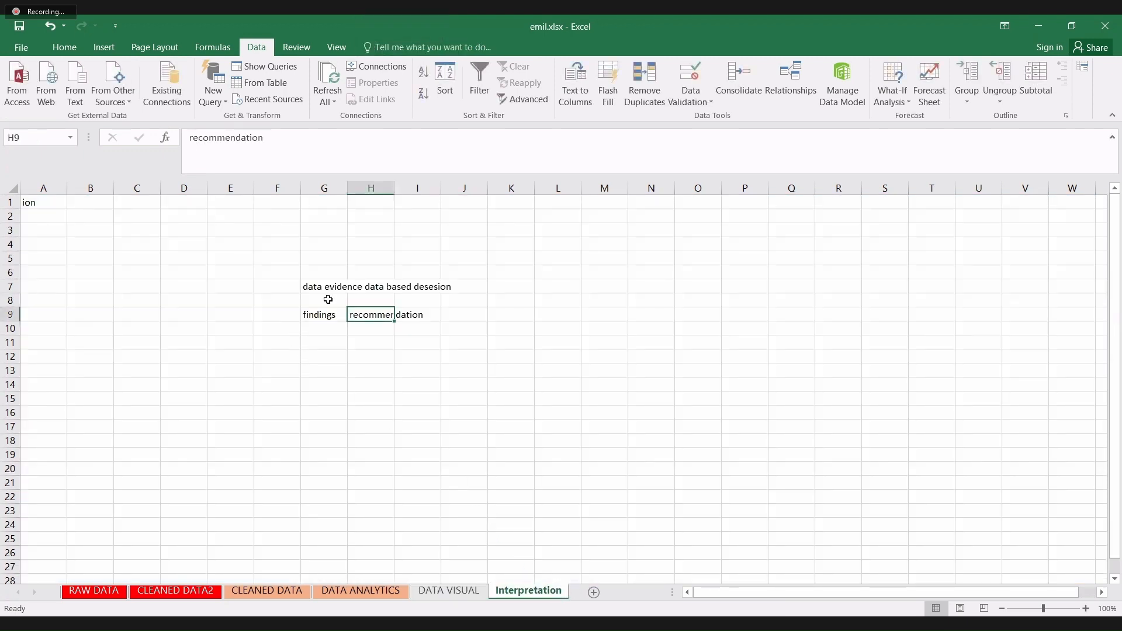
drag(325, 299, 426, 311)
drag(325, 289, 451, 317)
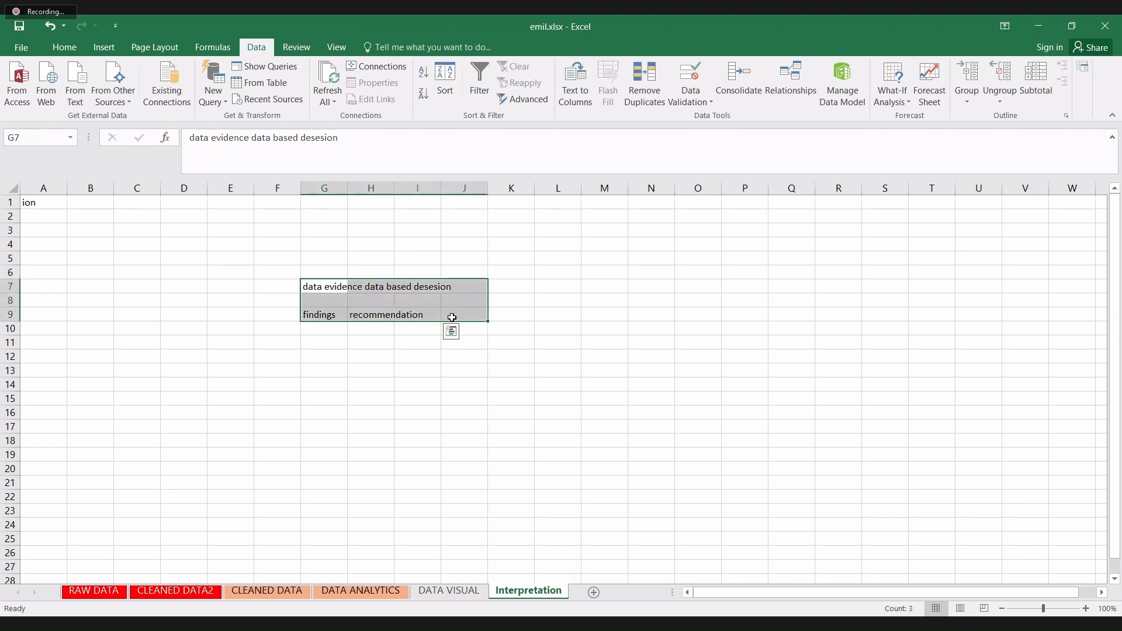
key(BackSpace)
key(Down)
key(Down)
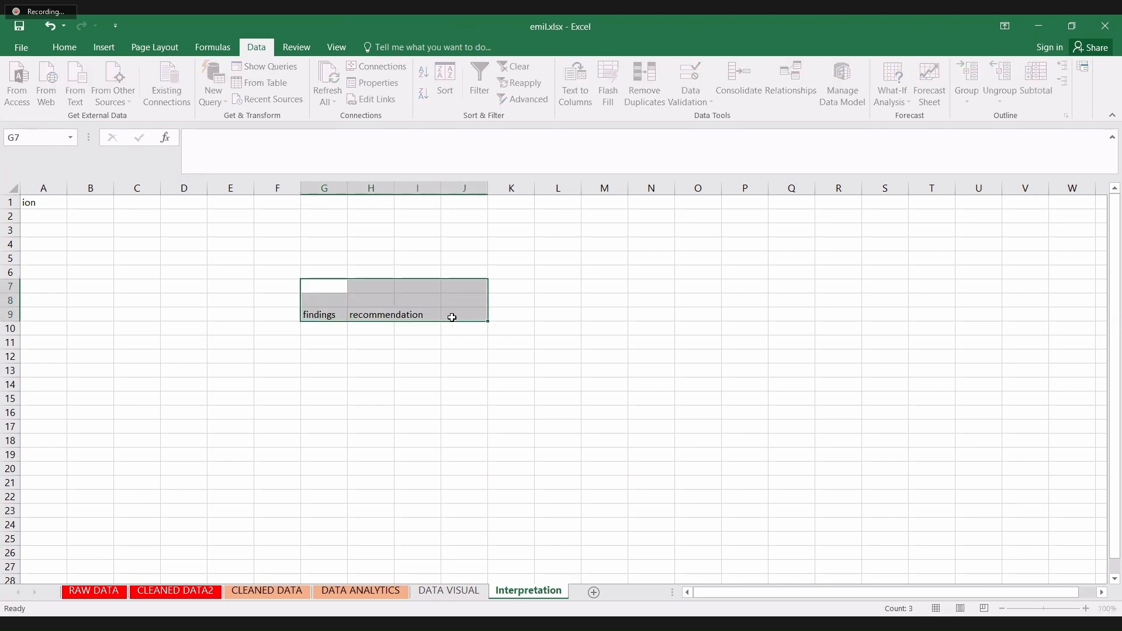
click(401, 328)
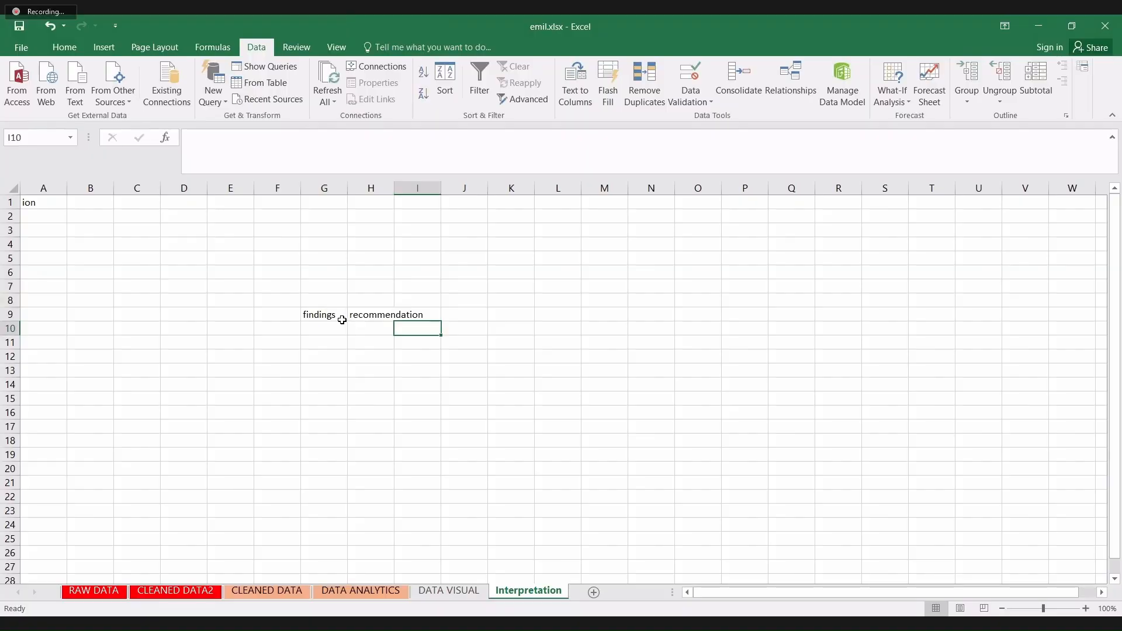
- Move the findings and recommendation headings from row 9 to G4 and H4, and widen column G to roughly three times its width
drag(343, 316, 417, 320)
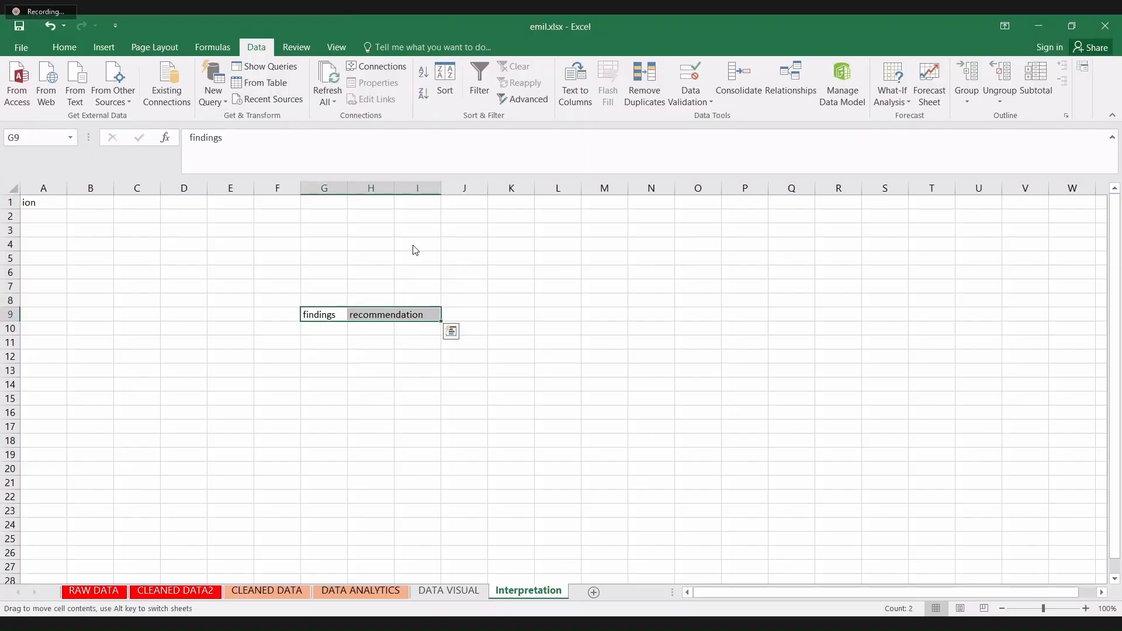
mouse_move(415, 251)
mouse_down()
mouse_move(381, 247)
mouse_move(427, 244)
mouse_up()
click(412, 271)
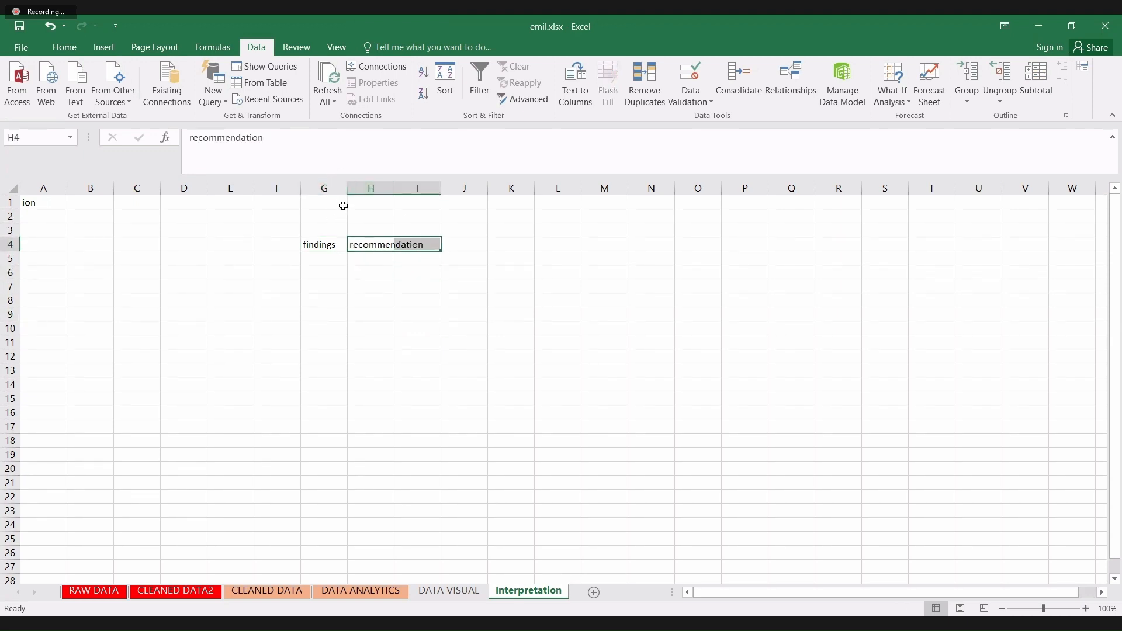
drag(437, 179, 458, 183)
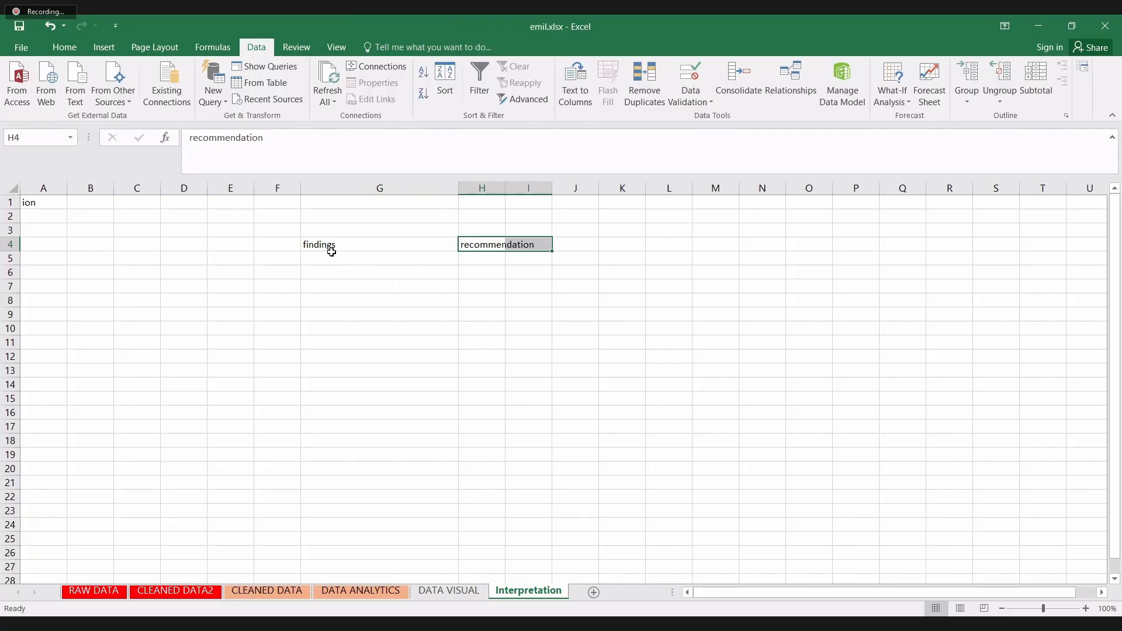
- Apply all borders to the range G4:I13 to form the findings and recommendation table
drag(329, 245, 531, 379)
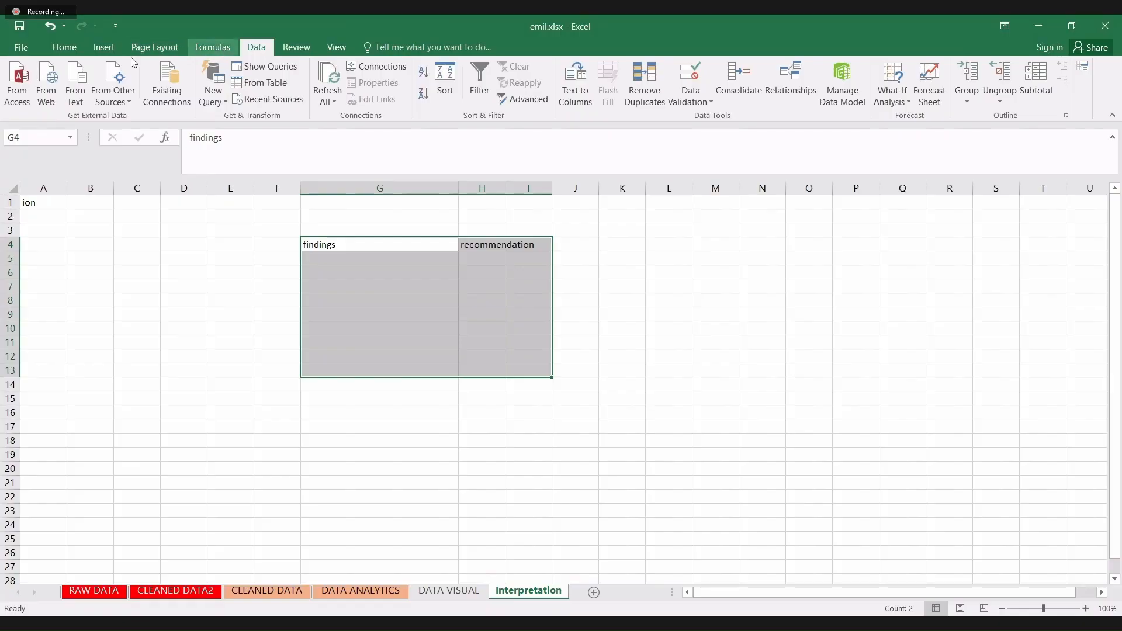
click(67, 52)
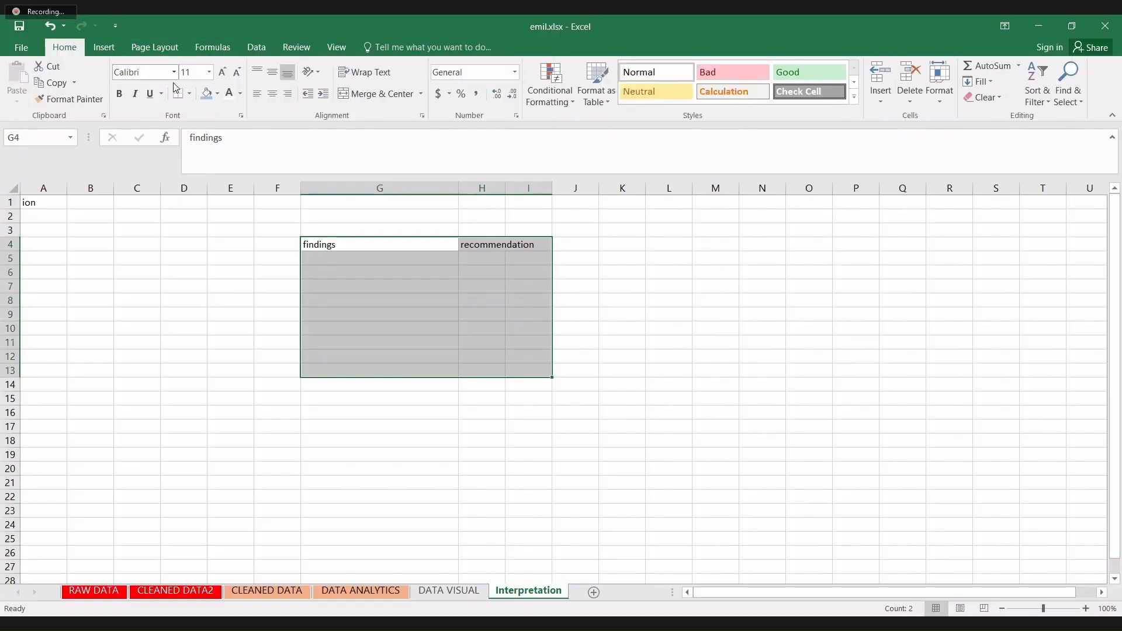
click(190, 95)
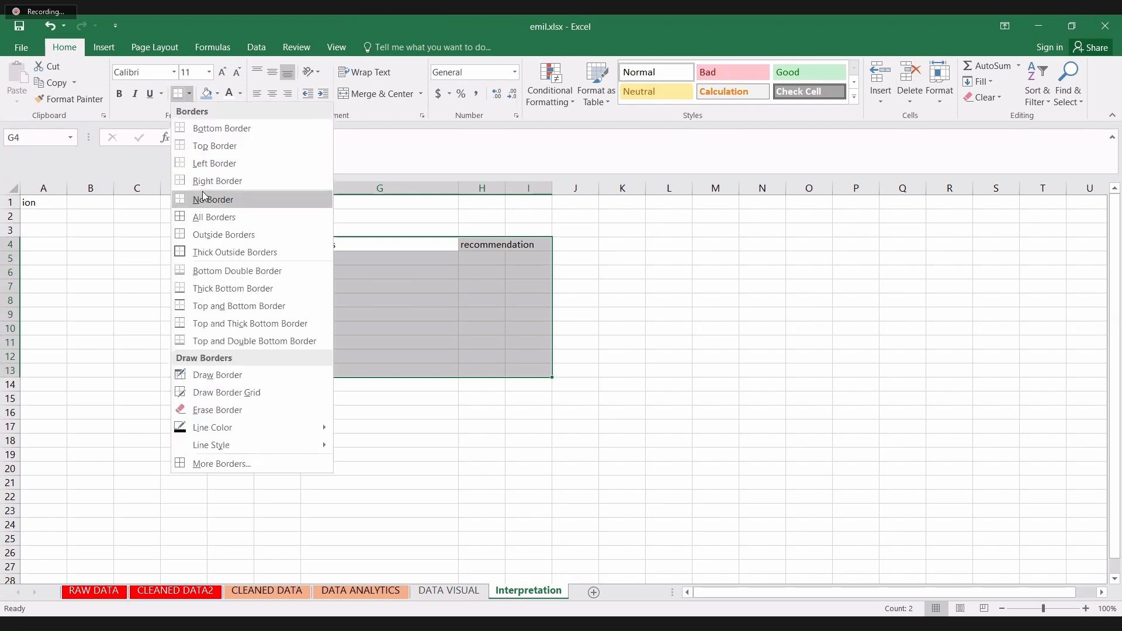
click(203, 216)
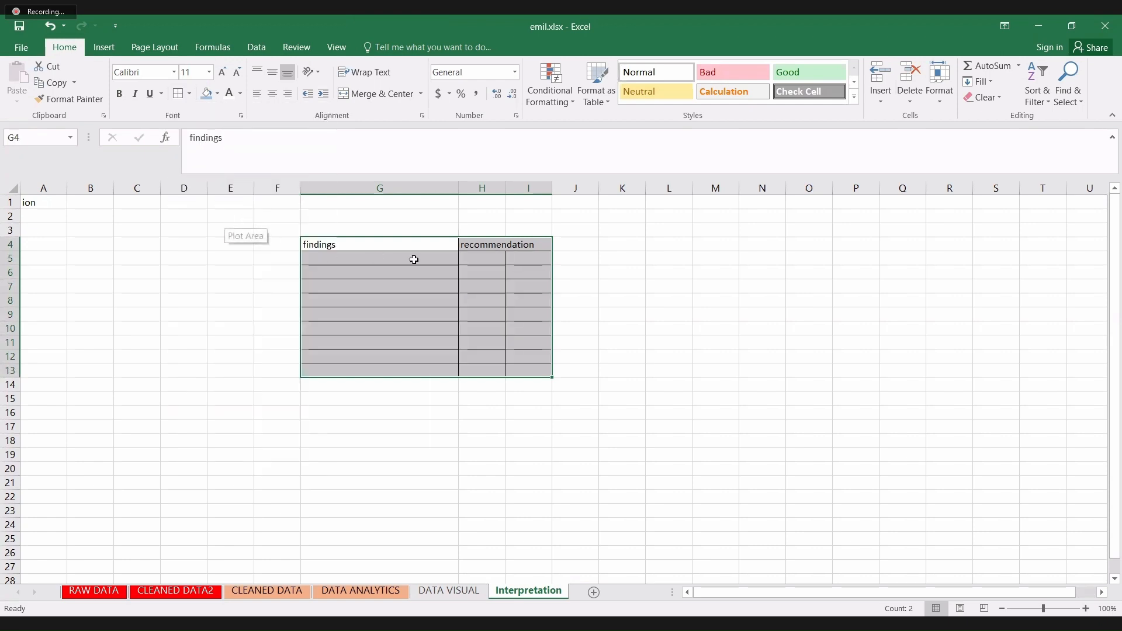
- Merge and center columns H and I separately in each table row from 5 to 13, and widen column I
click(477, 260)
drag(502, 259, 514, 259)
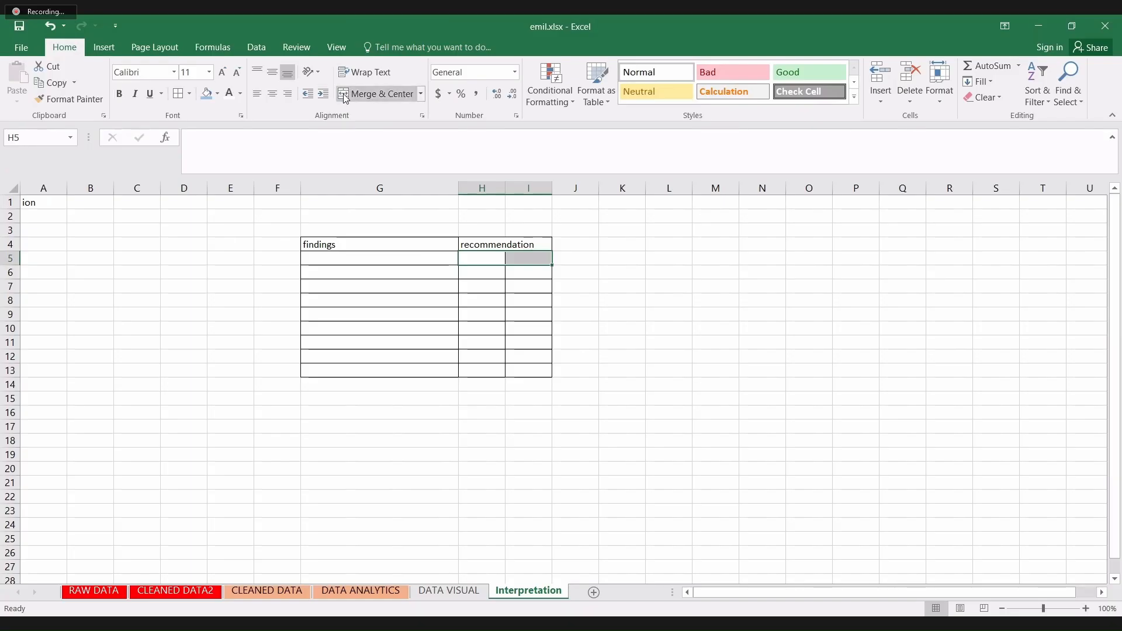
click(345, 95)
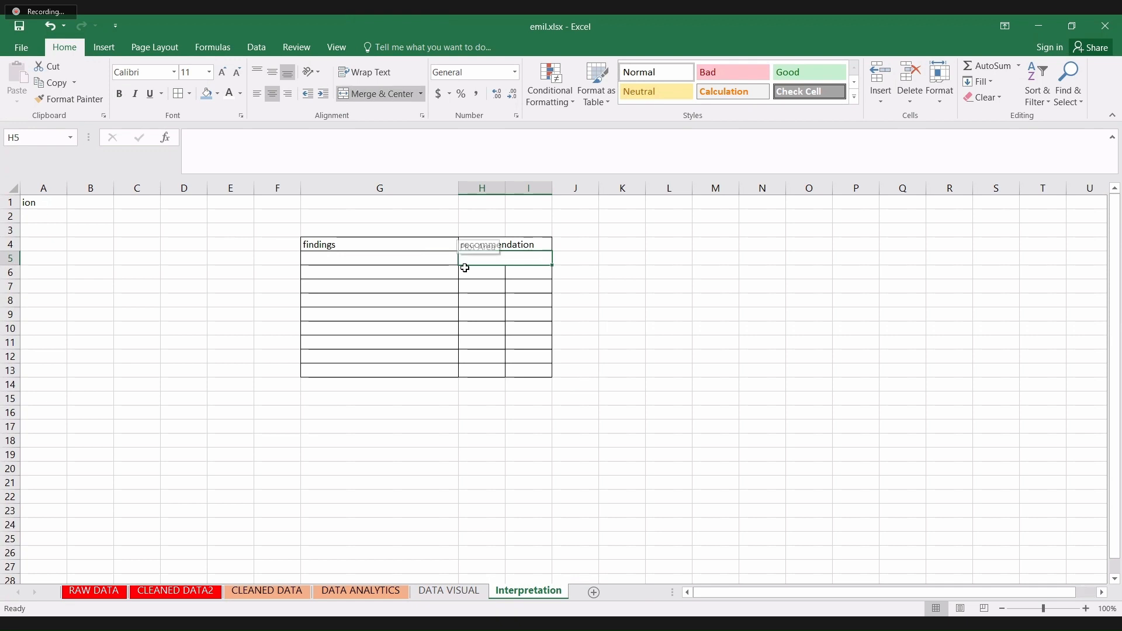
drag(466, 269, 514, 270)
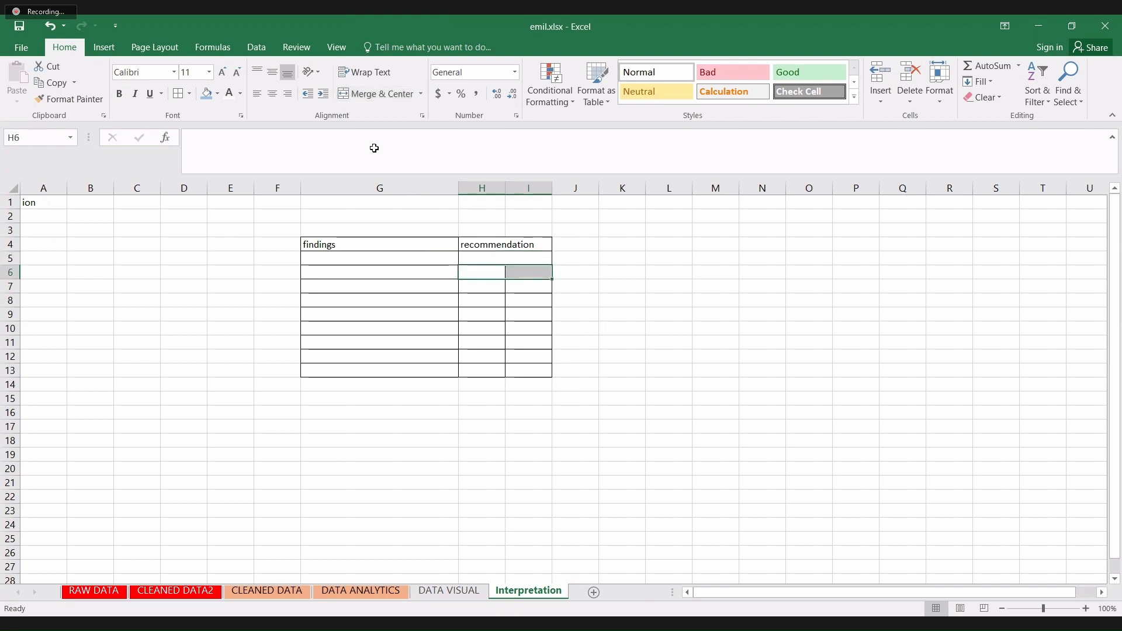
click(351, 95)
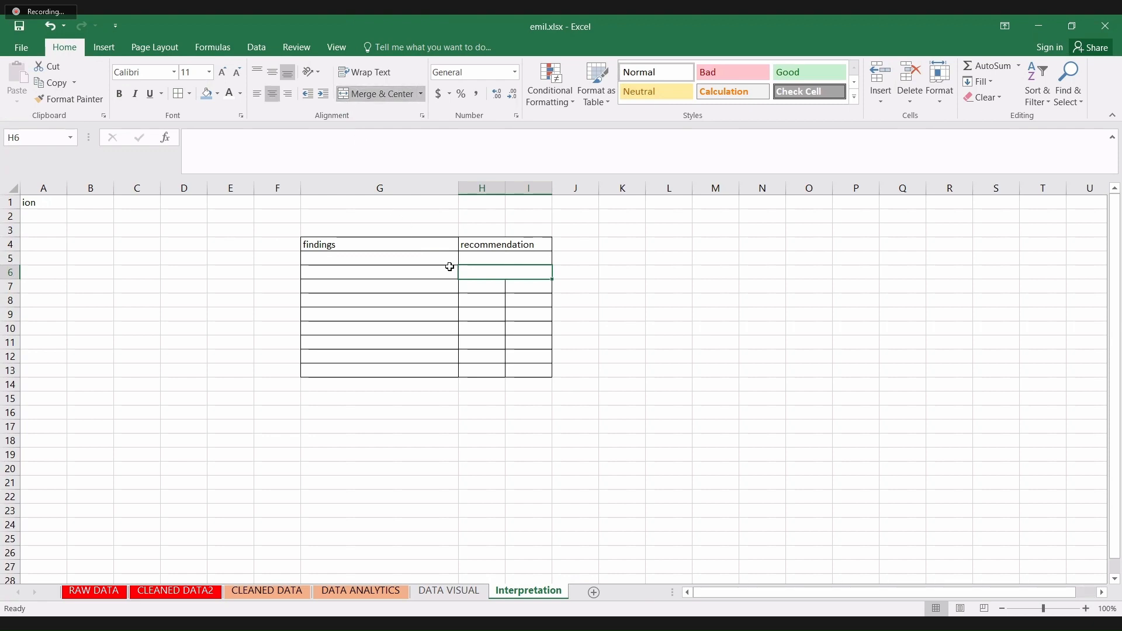
drag(466, 291, 518, 285)
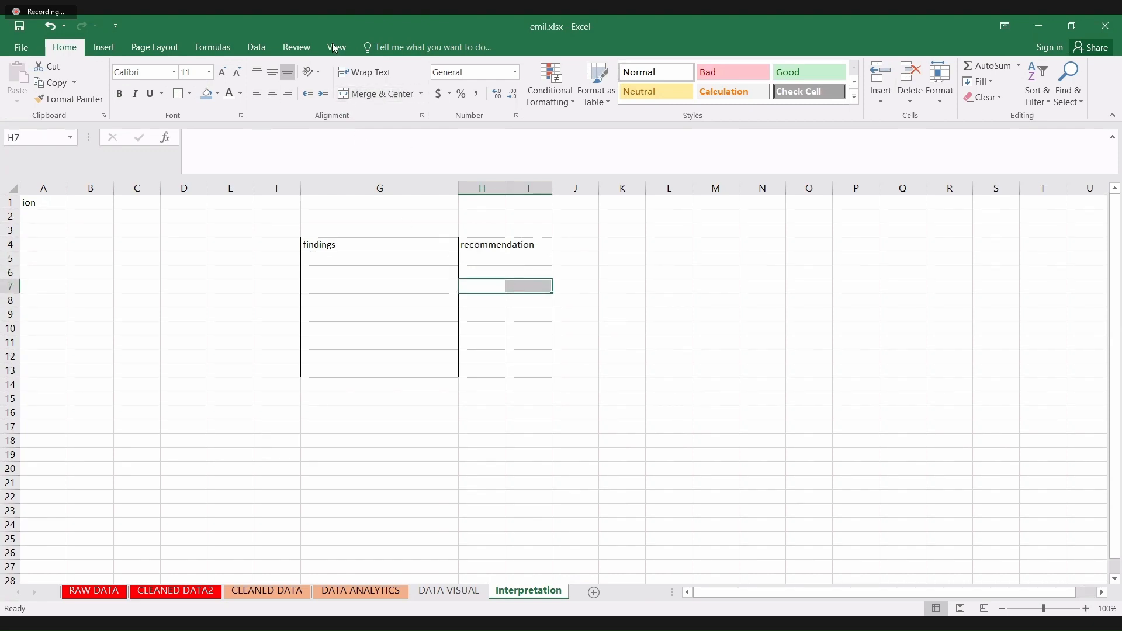
click(351, 94)
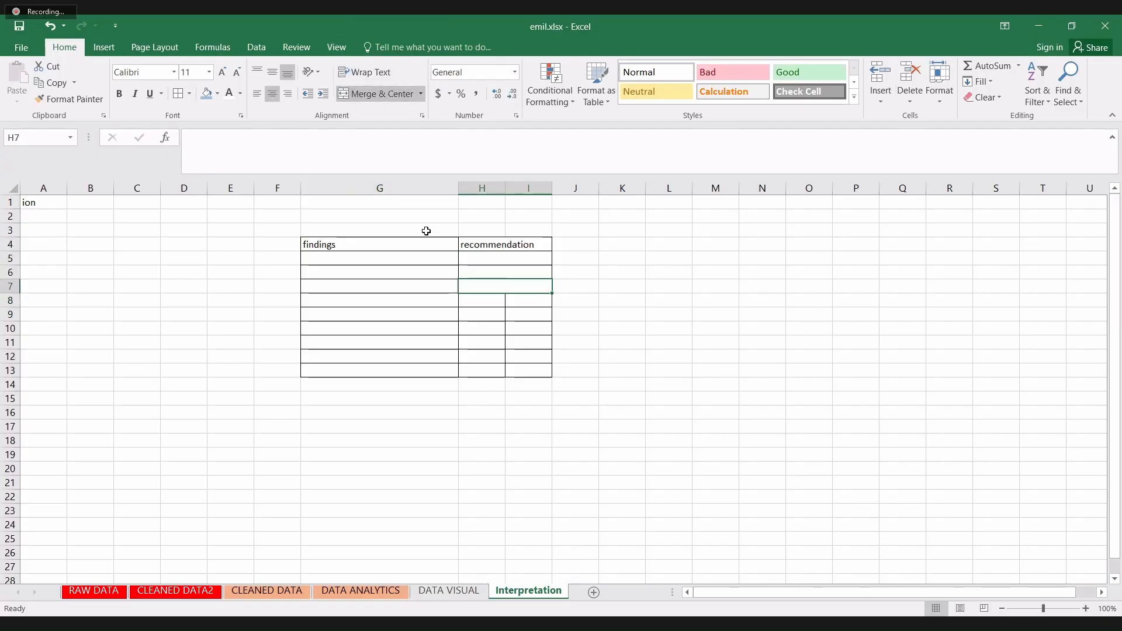
drag(481, 301, 515, 301)
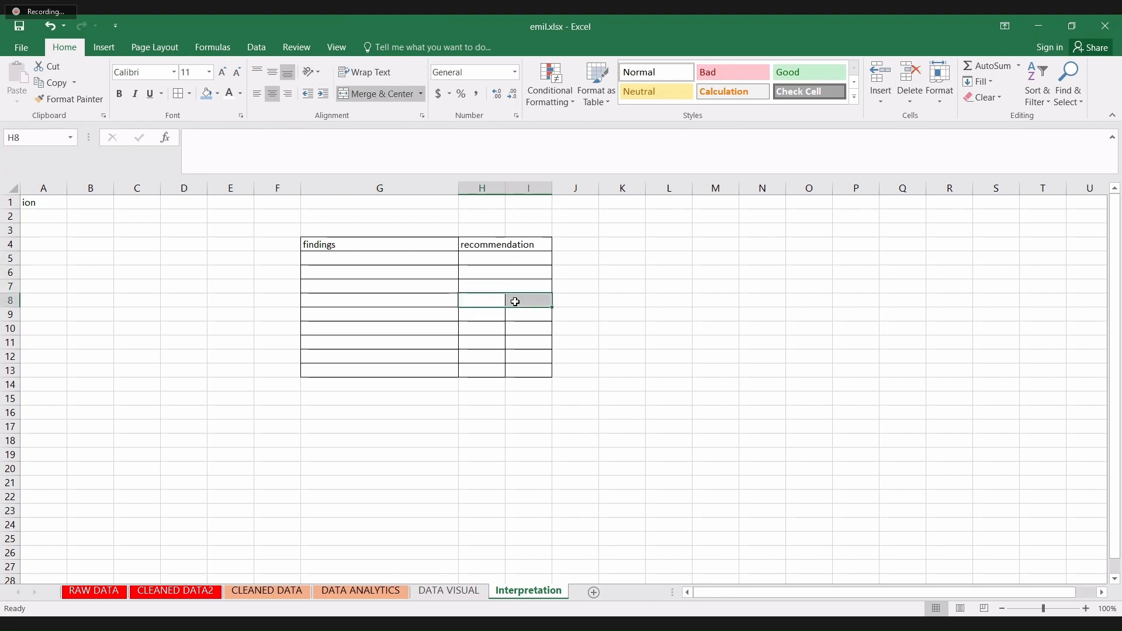
click(376, 97)
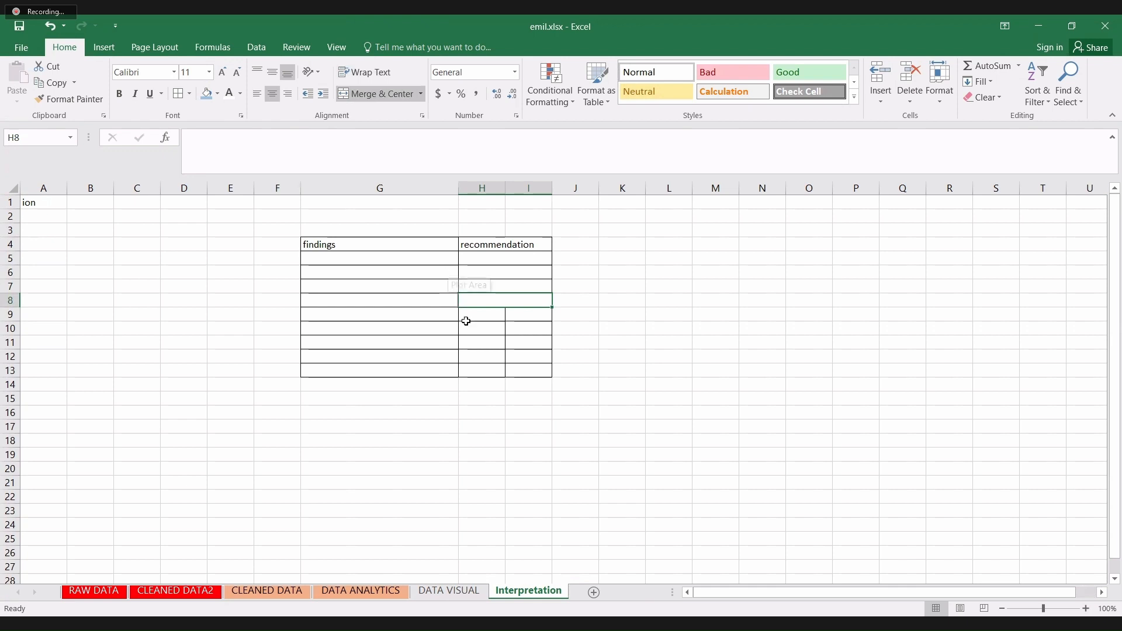
drag(468, 317, 508, 310)
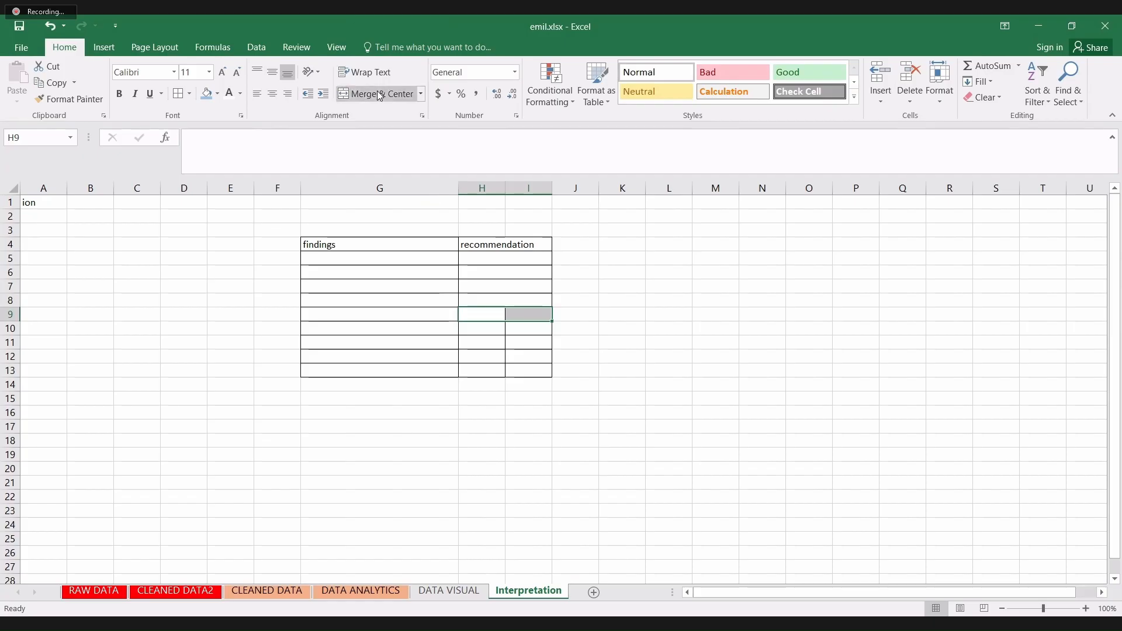
click(377, 93)
click(473, 326)
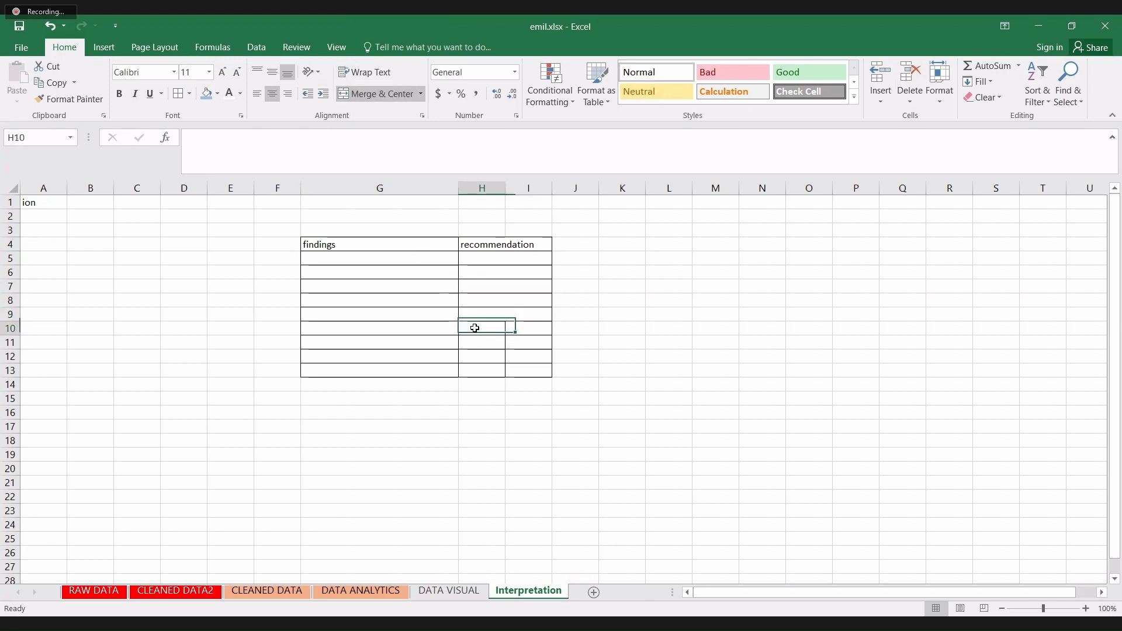
drag(508, 321, 510, 323)
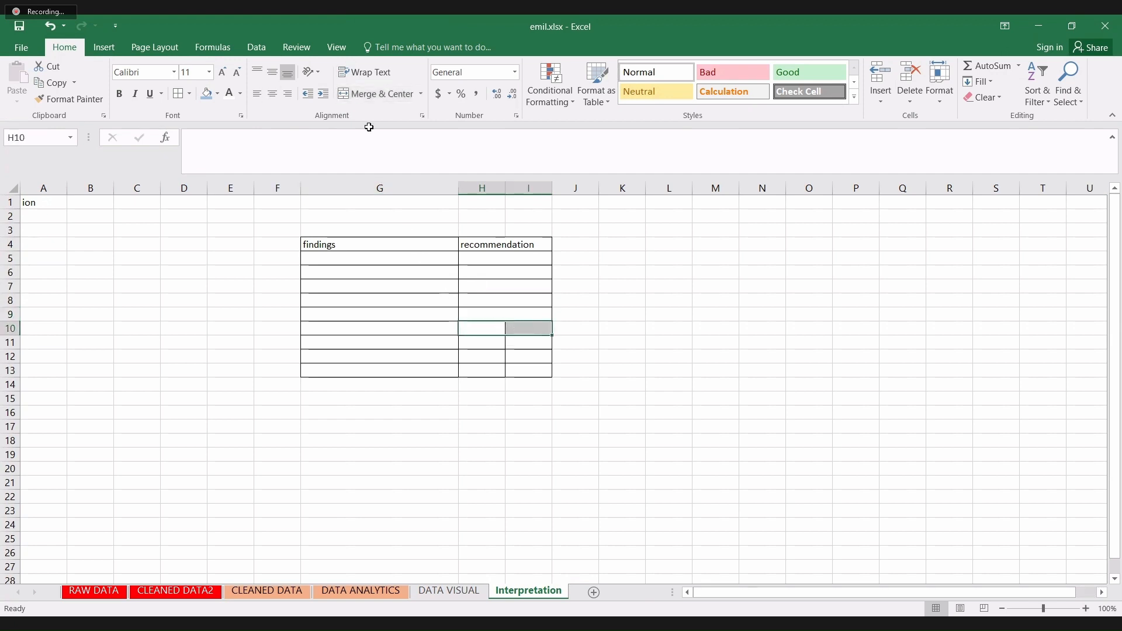
click(363, 101)
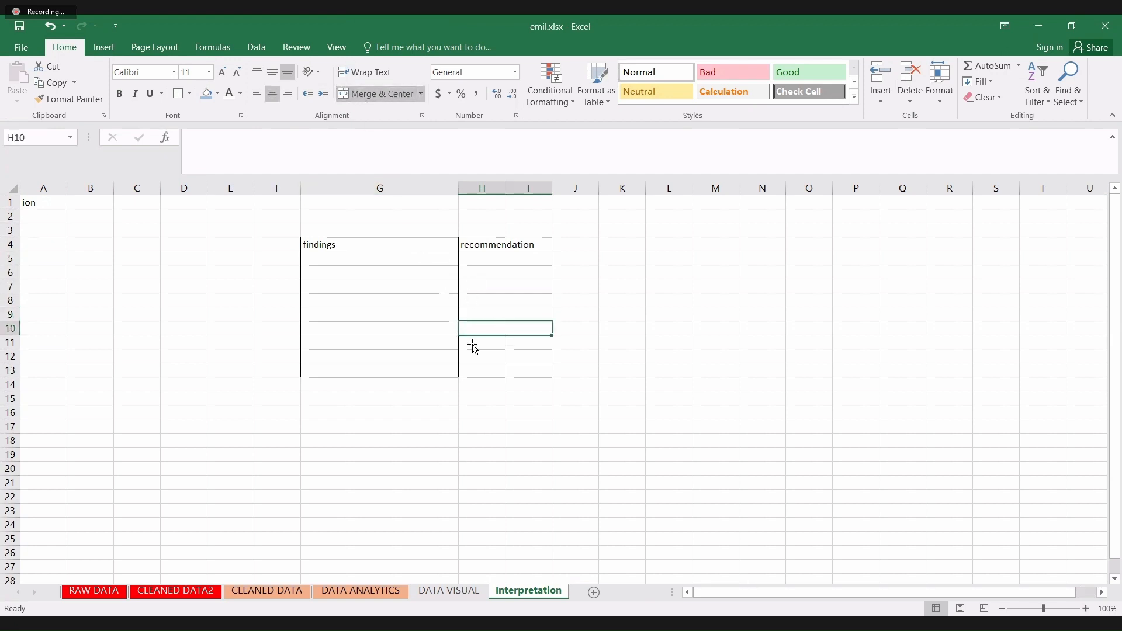
click(500, 341)
drag(500, 340, 512, 339)
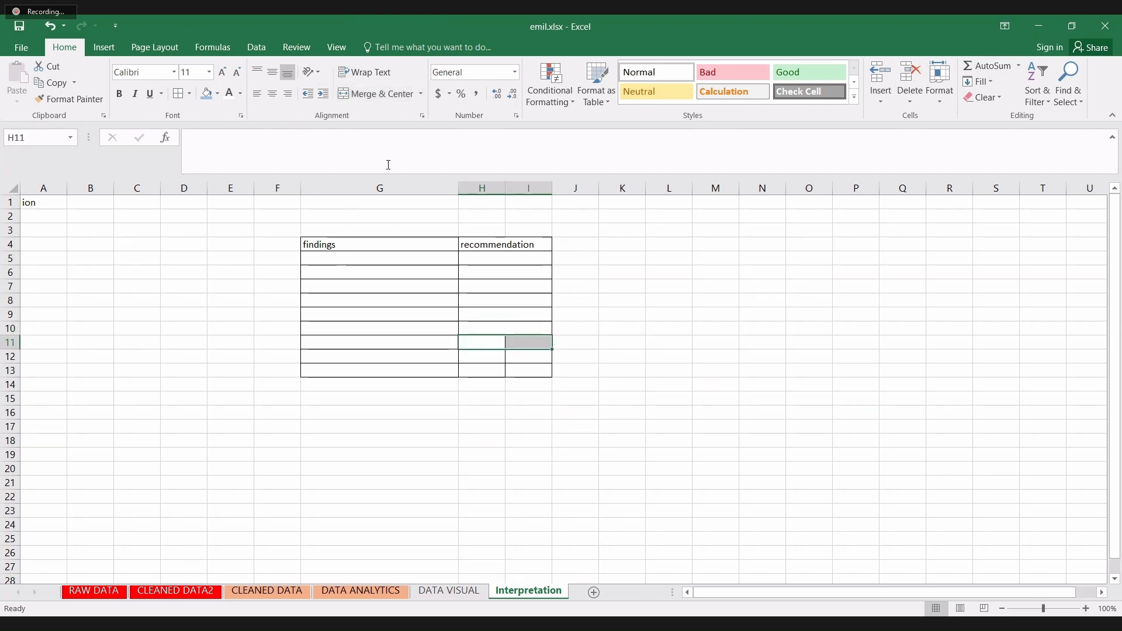
click(374, 94)
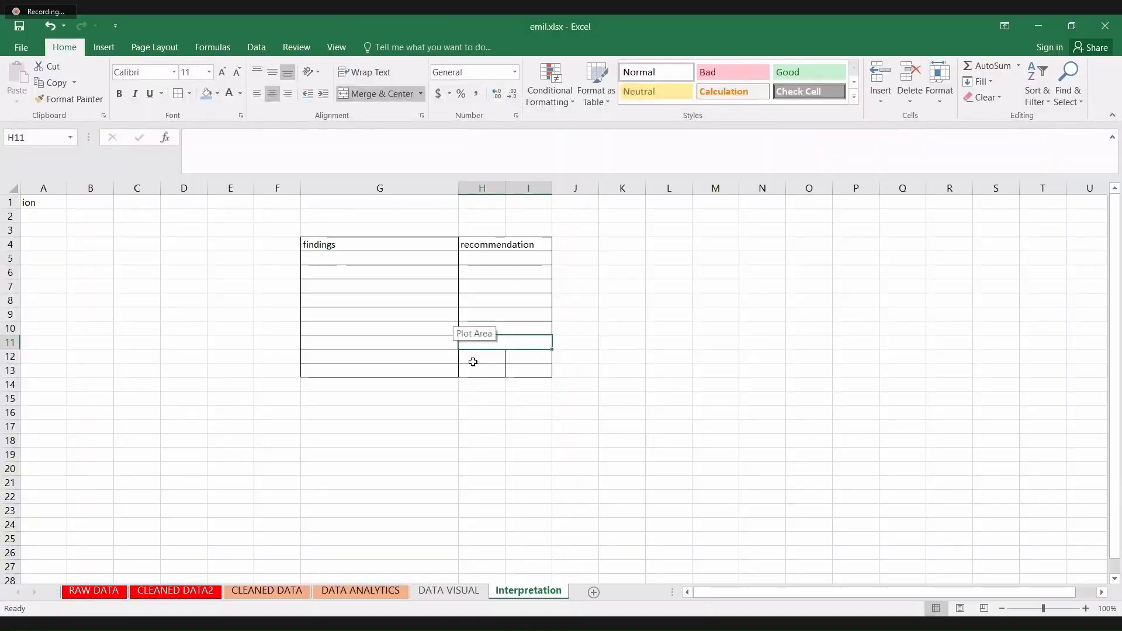
click(474, 358)
drag(509, 354, 510, 354)
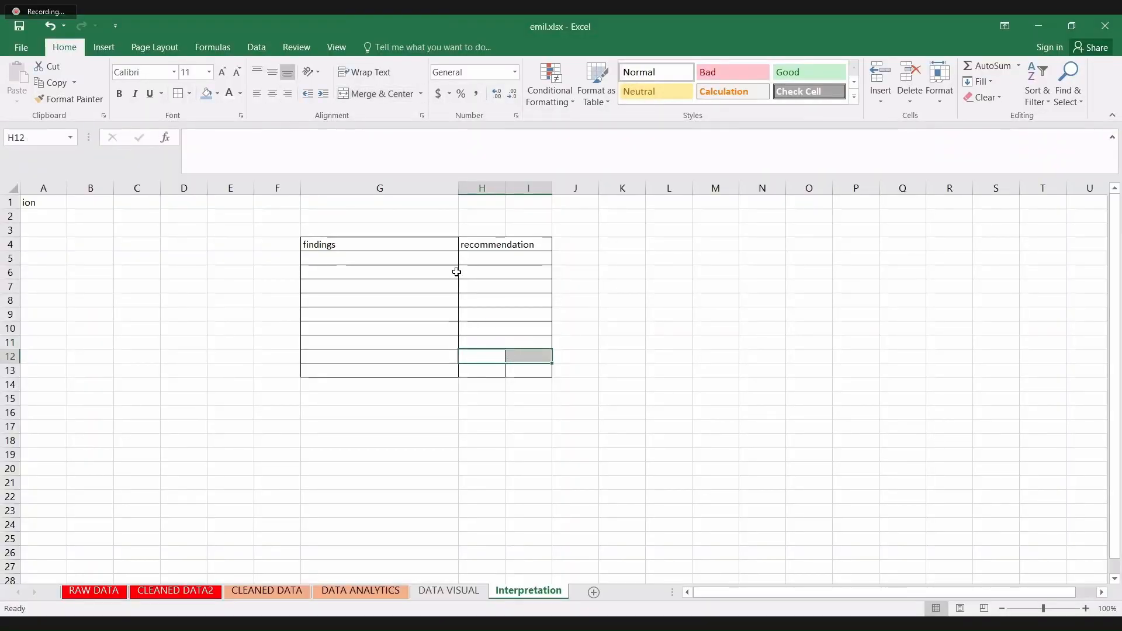
click(383, 96)
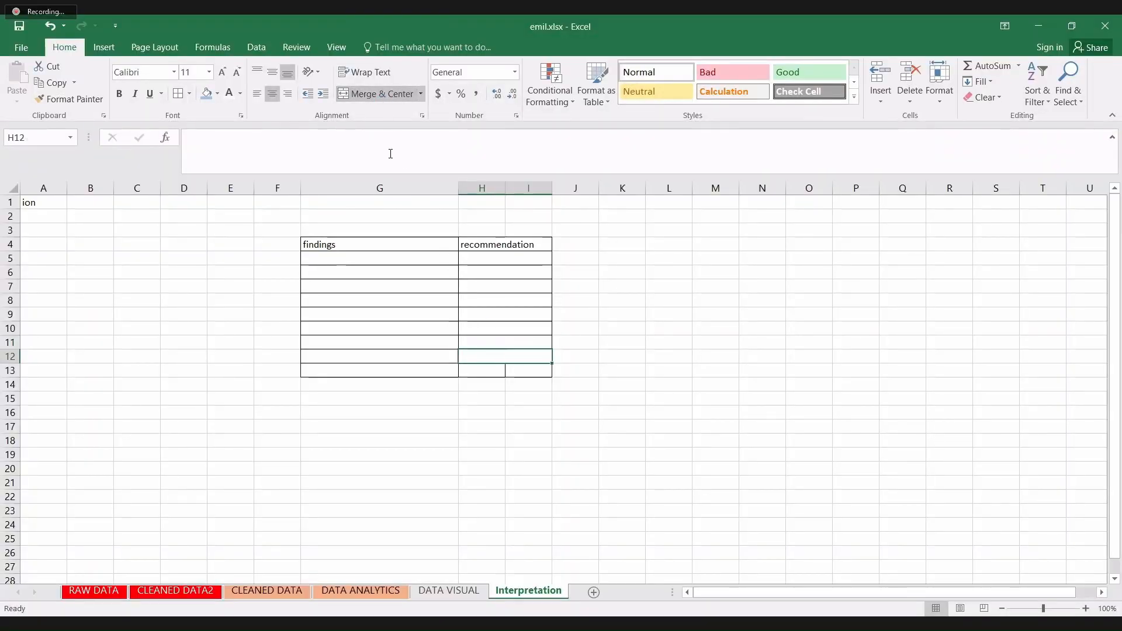
click(469, 373)
drag(492, 371, 514, 370)
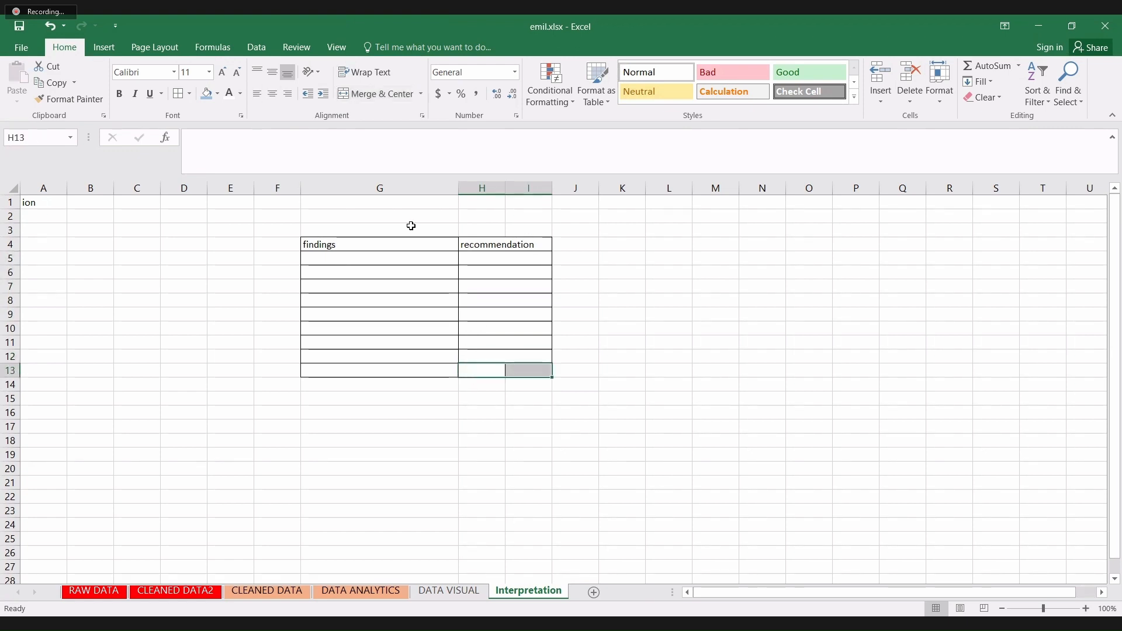
click(363, 97)
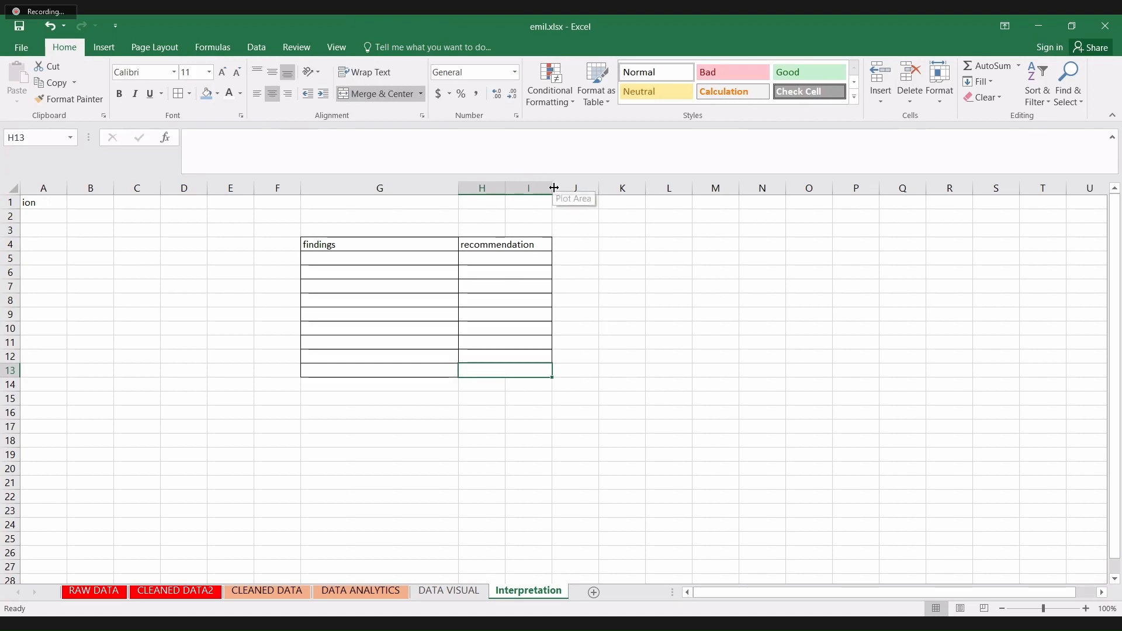
drag(578, 190, 592, 190)
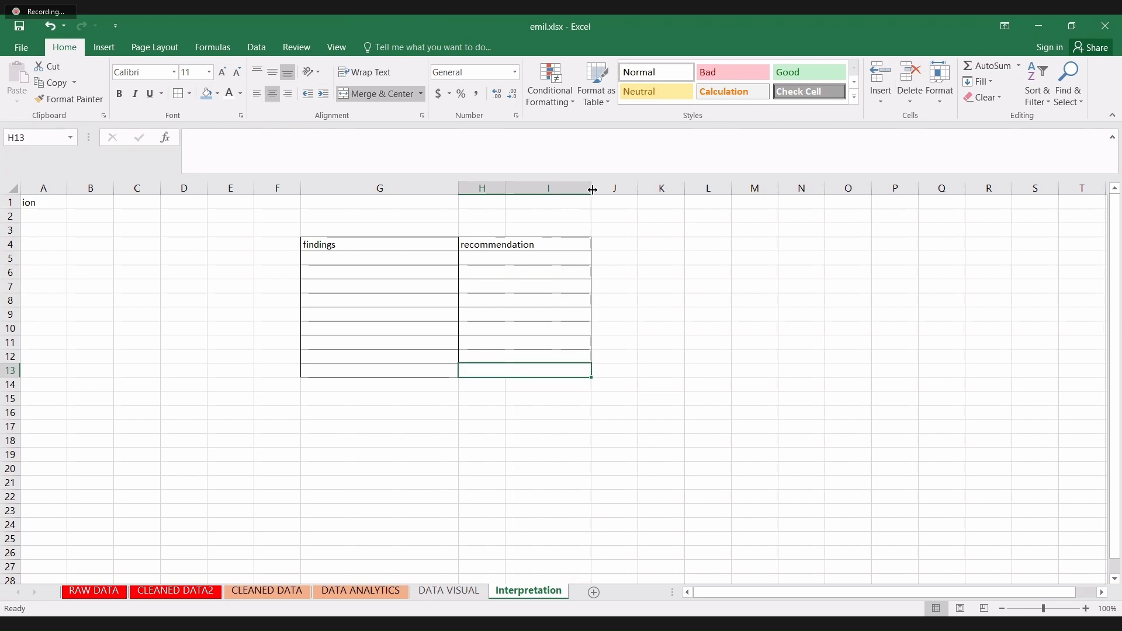